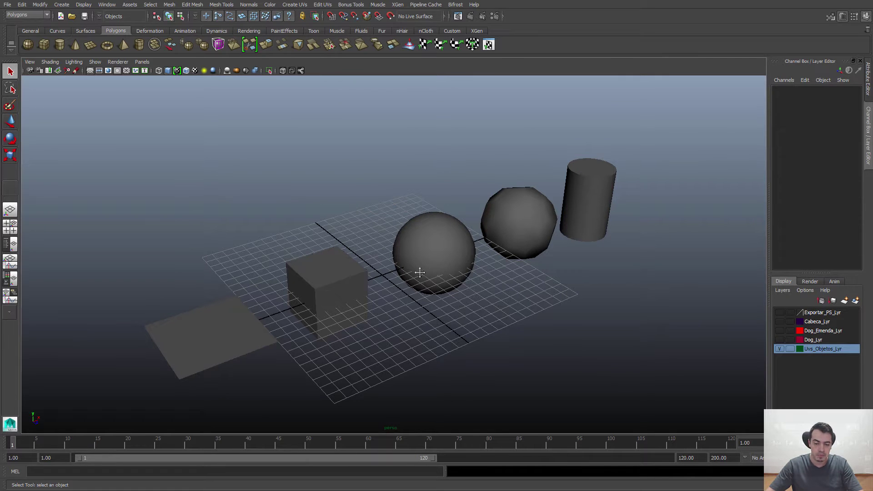
# - Inspect the meshes of the plane, cube, smooth sphere and faceted solid by selecting them one after another, ending with nothing selected
pyautogui.keyDown('alt'); pyautogui.moveTo(420, 272); pyautogui.dragTo(422, 261, button='middle'); pyautogui.keyUp('alt')
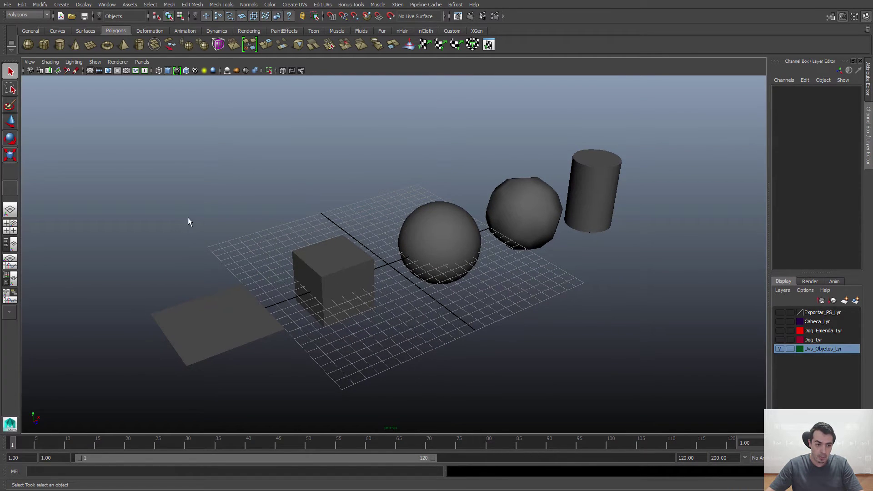
pyautogui.keyDown('alt'); pyautogui.moveTo(374, 261); pyautogui.dragTo(319, 292, button='middle'); pyautogui.keyUp('alt')
pyautogui.click(231, 325)
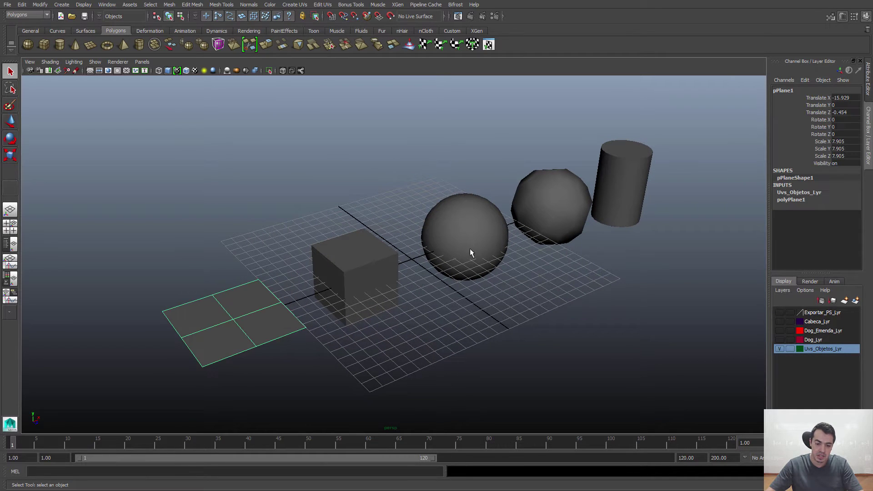
pyautogui.click(376, 268)
pyautogui.click(480, 229)
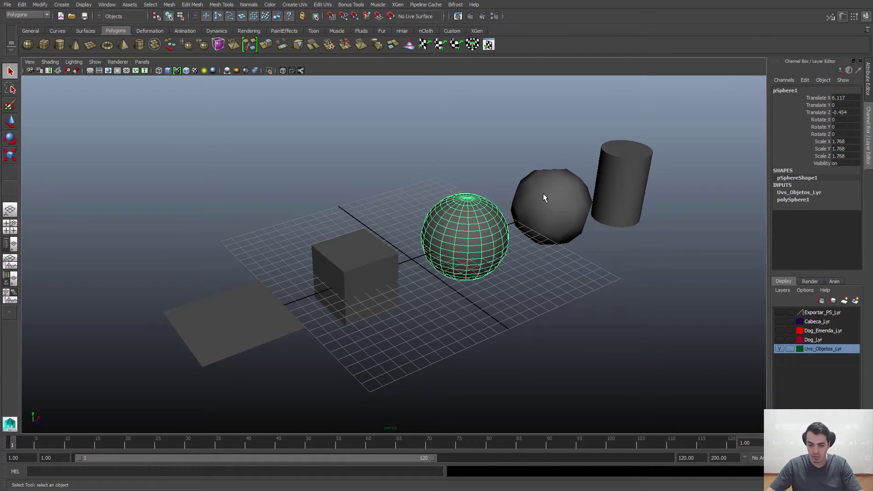
pyautogui.click(542, 193)
pyautogui.click(564, 209)
pyautogui.click(469, 241)
pyautogui.click(382, 264)
pyautogui.click(269, 207)
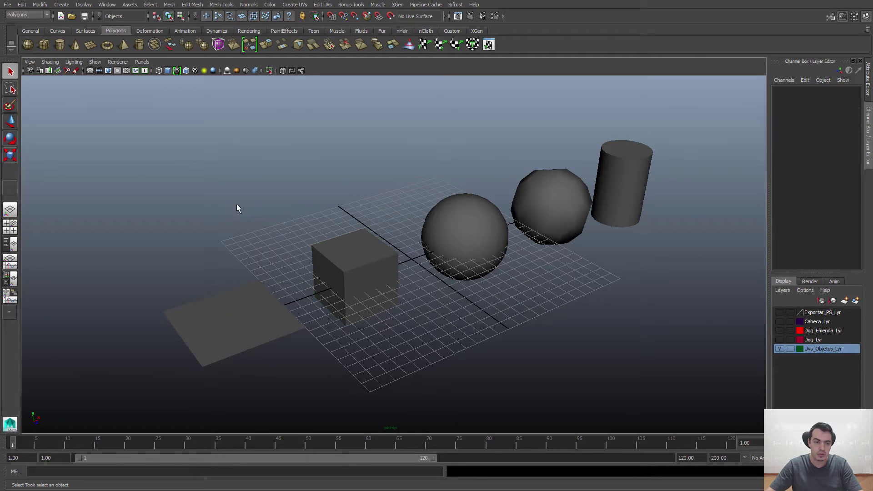
pyautogui.click(61, 4)
pyautogui.moveTo(82, 26)
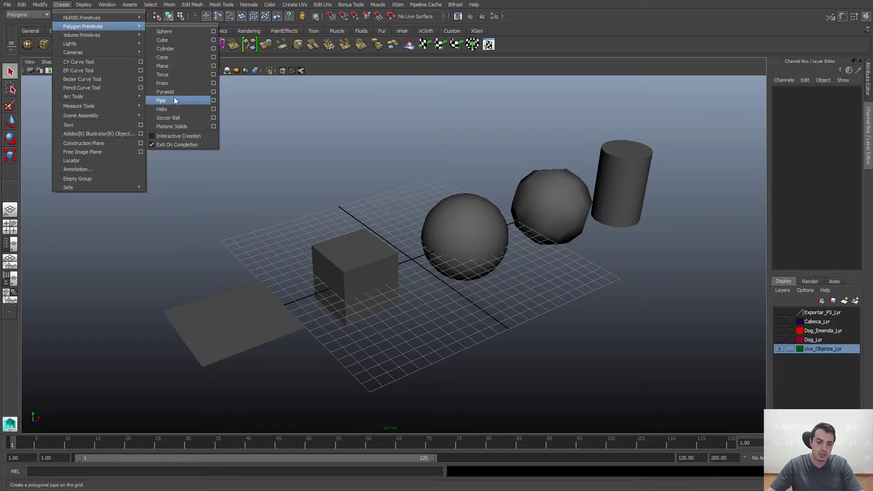
pyautogui.click(360, 169)
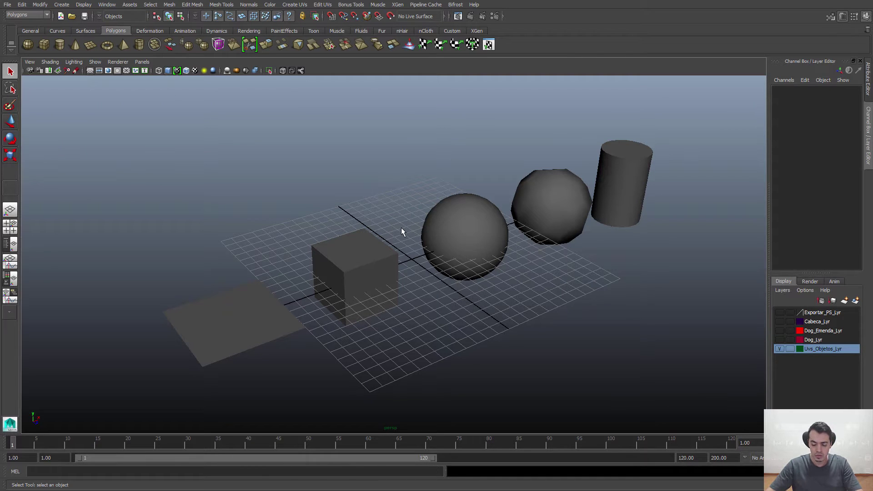
# - Examine the wireframes of all five primitives in turn, from the plane to the cylinder, and clear the selection
pyautogui.moveTo(443, 234)
pyautogui.keyDown('alt'); pyautogui.mouseDown(button='middle')
pyautogui.moveTo(452, 243)
pyautogui.moveTo(445, 243)
pyautogui.mouseUp(button='middle'); pyautogui.keyUp('alt')
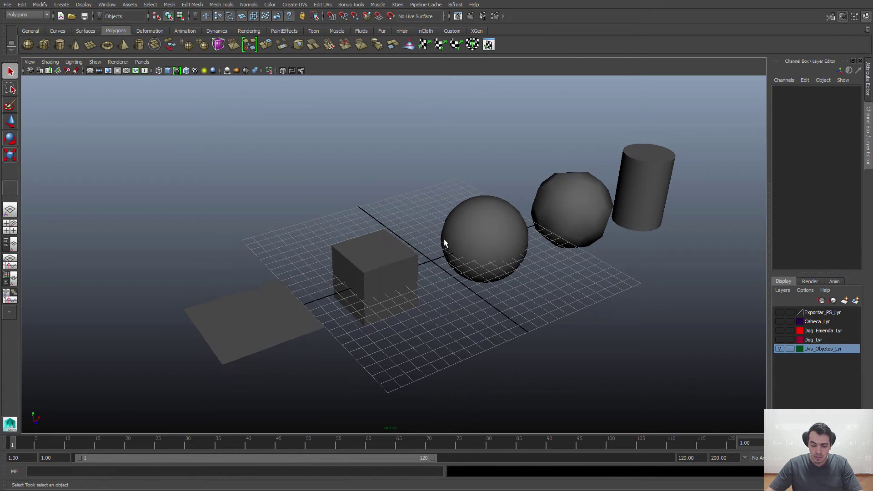
pyautogui.click(296, 334)
pyautogui.click(391, 282)
pyautogui.click(509, 253)
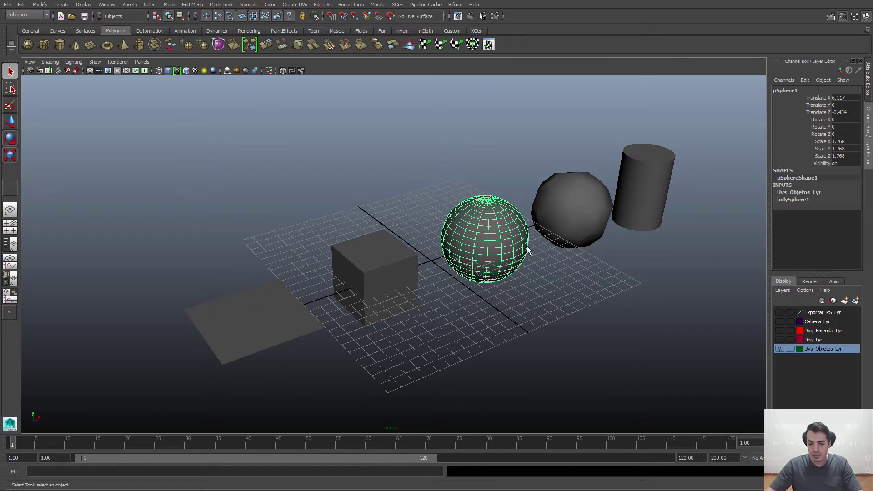
pyautogui.click(580, 212)
pyautogui.click(642, 177)
pyautogui.click(588, 213)
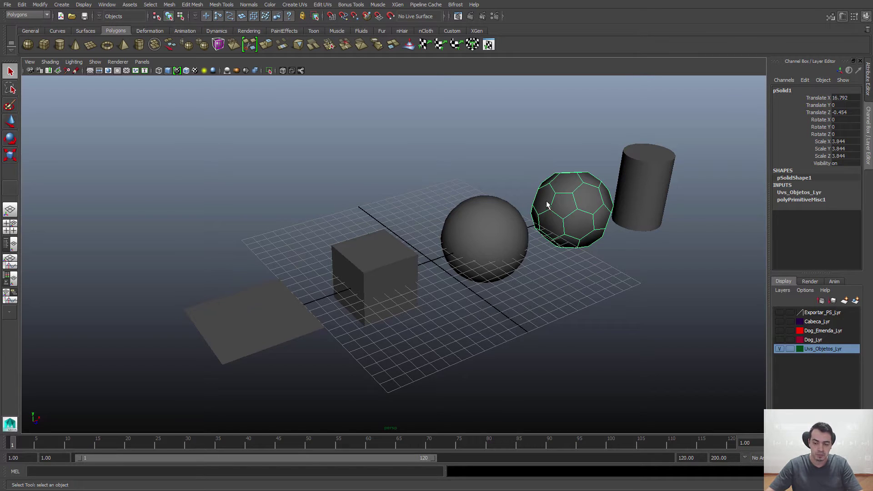
pyautogui.click(530, 211)
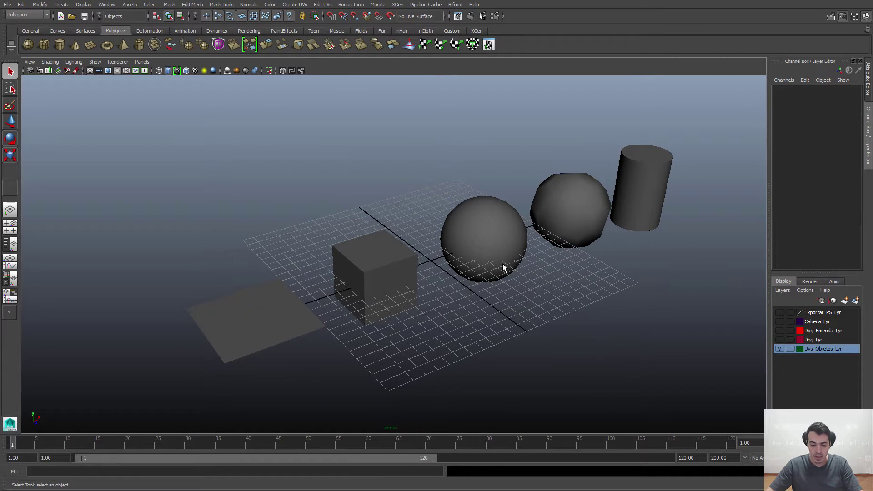
pyautogui.keyDown('alt'); pyautogui.moveTo(503, 263); pyautogui.dragTo(489, 250); pyautogui.keyUp('alt')
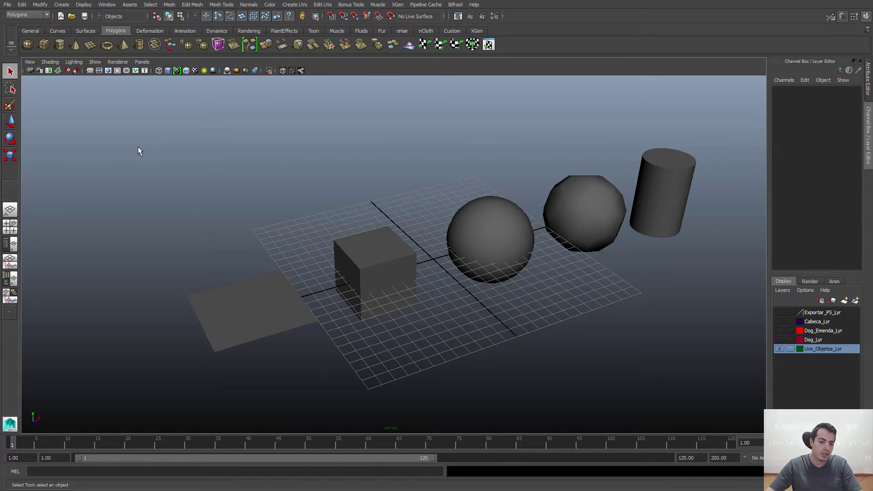
# - Open the UV Texture Editor and show the plane's UV layout in it, keeping the primitives visible beside the editor
pyautogui.click(107, 4)
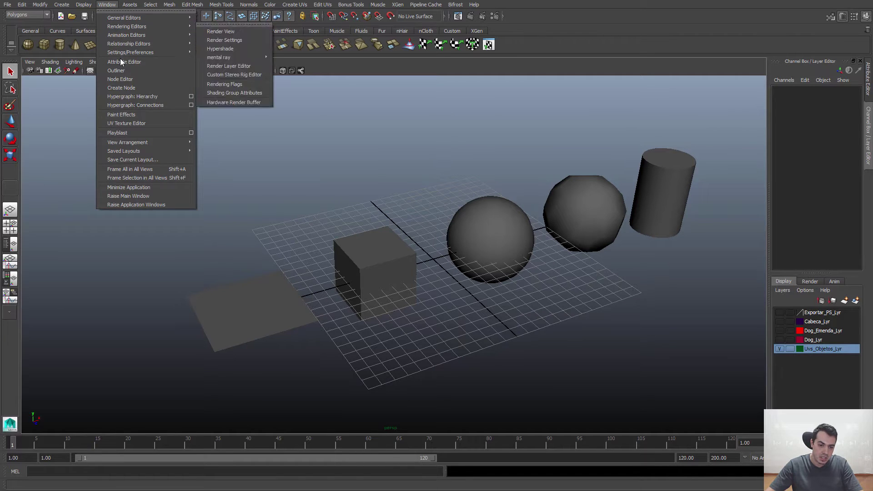
pyautogui.click(124, 124)
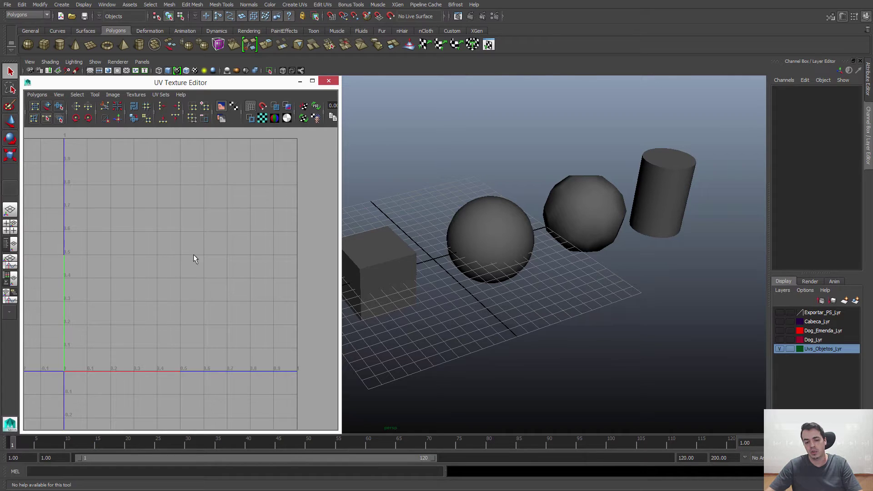
pyautogui.click(484, 177)
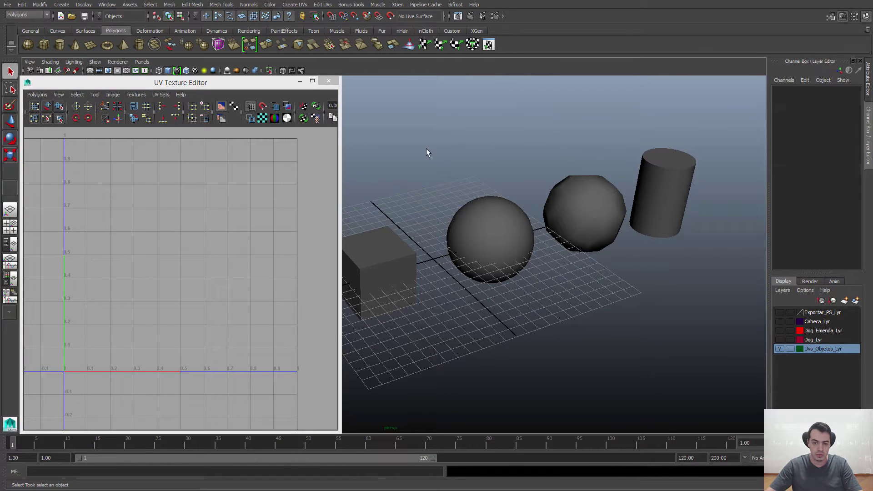
pyautogui.keyDown('alt'); pyautogui.moveTo(440, 170); pyautogui.dragTo(592, 155, button='middle'); pyautogui.keyUp('alt')
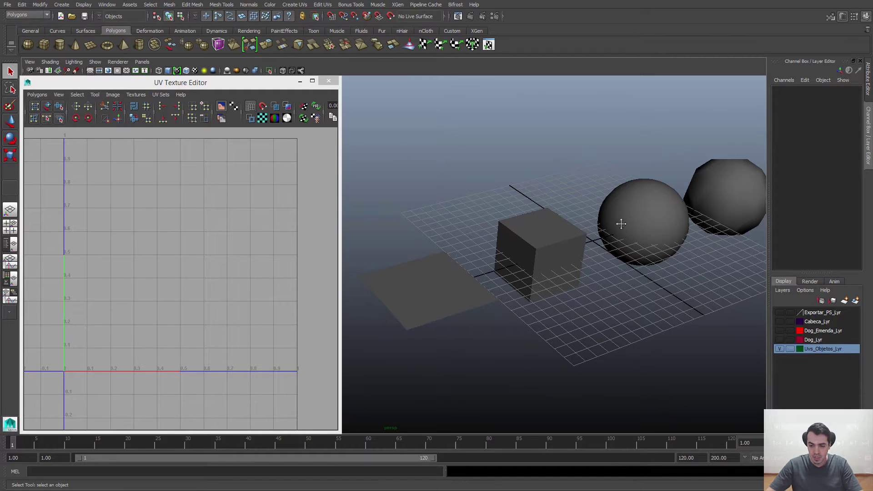
pyautogui.keyDown('alt'); pyautogui.moveTo(619, 224); pyautogui.dragTo(472, 311, button='right'); pyautogui.keyUp('alt')
pyautogui.keyDown('alt'); pyautogui.moveTo(536, 259); pyautogui.dragTo(498, 263, button='right'); pyautogui.keyUp('alt')
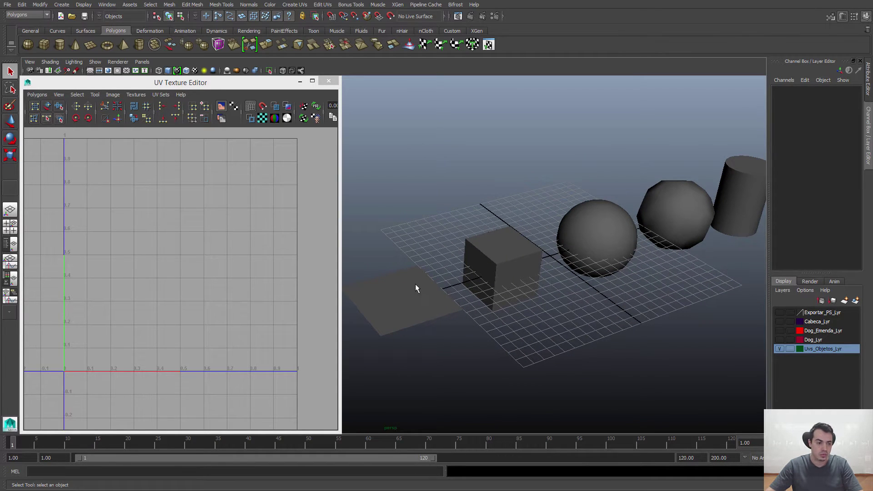
pyautogui.click(411, 296)
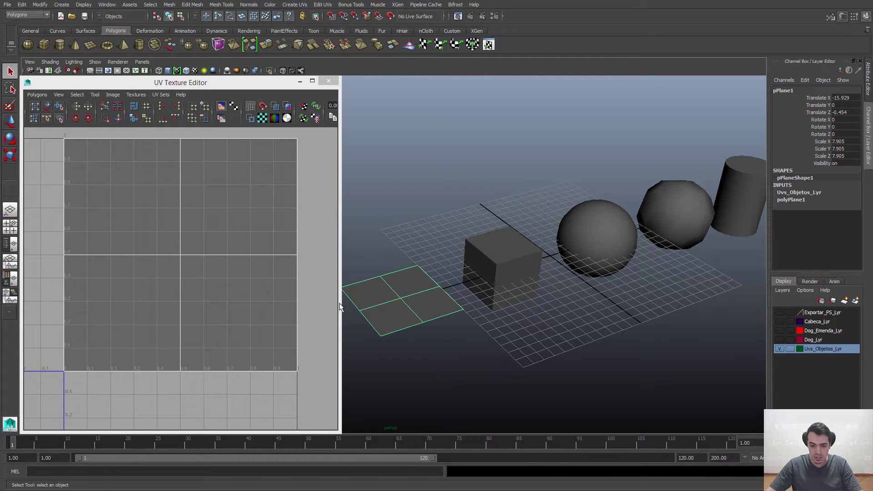
pyautogui.keyDown('alt'); pyautogui.moveTo(458, 299); pyautogui.dragTo(427, 288, button='middle'); pyautogui.keyUp('alt')
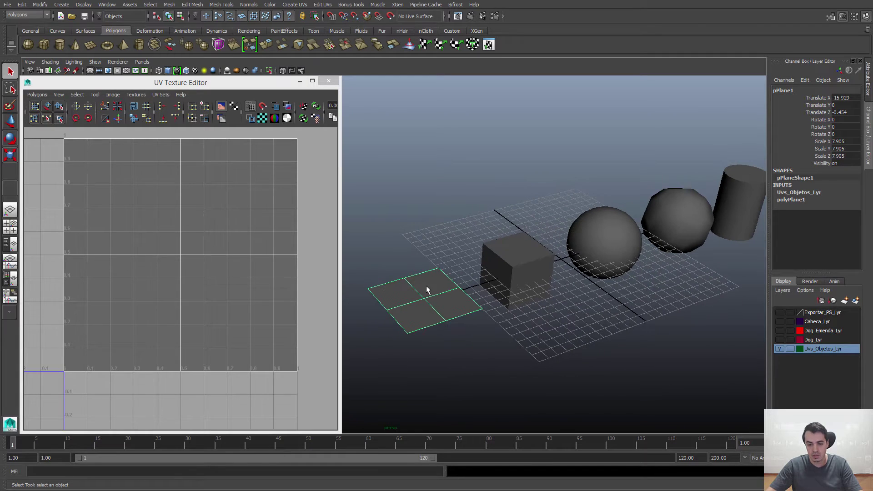
pyautogui.keyDown('alt'); pyautogui.moveTo(416, 289); pyautogui.dragTo(401, 301); pyautogui.keyUp('alt')
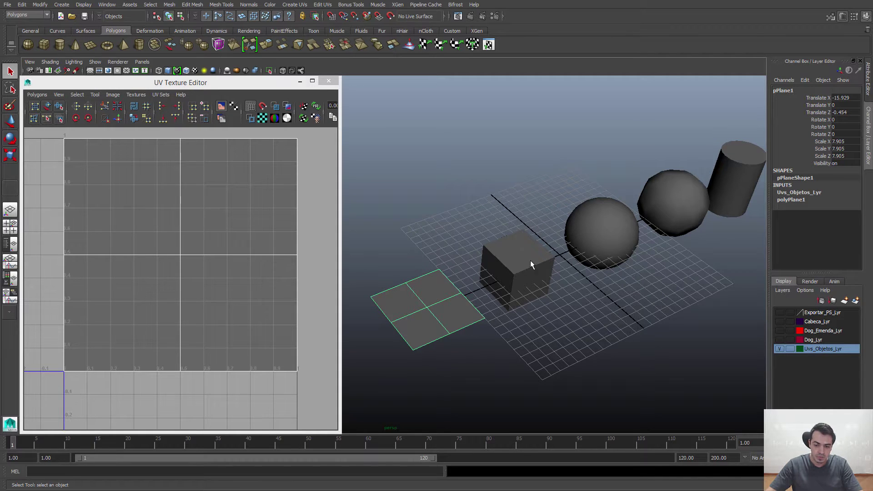
# - Show the cube's unfolded UV layout in the UV Texture Editor and compare it with the cube in the scene
pyautogui.moveTo(514, 279)
pyautogui.keyDown('alt'); pyautogui.mouseDown(button='middle')
pyautogui.moveTo(493, 273)
pyautogui.moveTo(500, 284)
pyautogui.mouseUp(button='middle'); pyautogui.keyUp('alt')
pyautogui.click(493, 272)
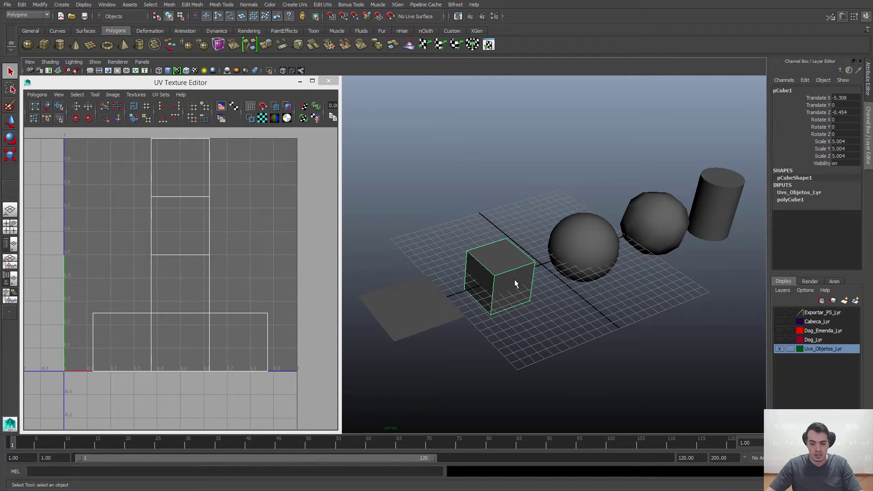
pyautogui.keyDown('alt'); pyautogui.moveTo(514, 279); pyautogui.dragTo(541, 260, button='right'); pyautogui.keyUp('alt')
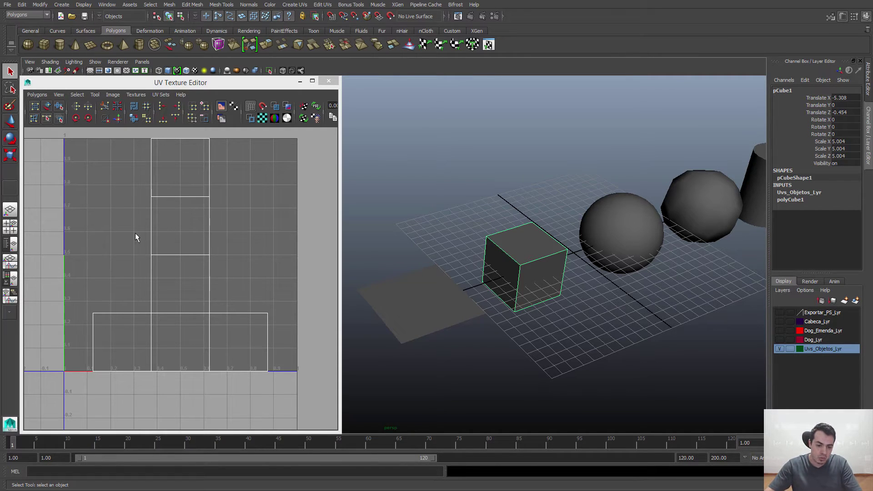
pyautogui.keyDown('alt'); pyautogui.moveTo(628, 271); pyautogui.dragTo(651, 289); pyautogui.keyUp('alt')
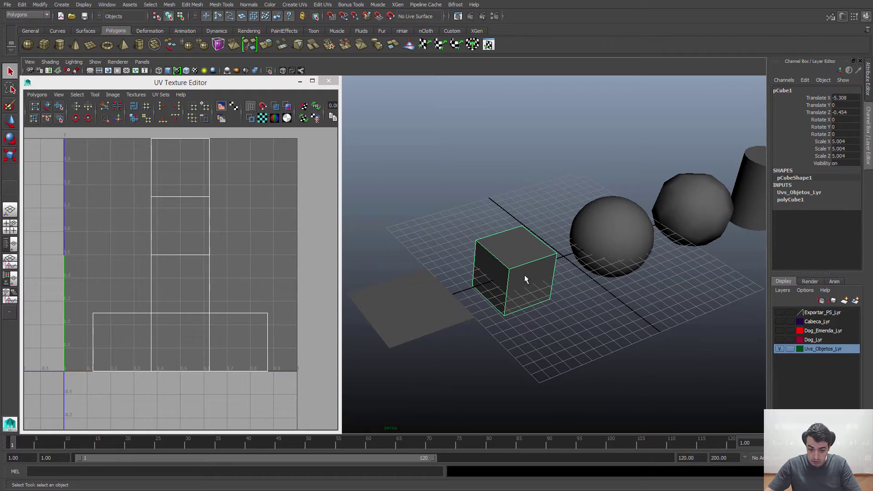
pyautogui.keyDown('alt'); pyautogui.moveTo(524, 275); pyautogui.dragTo(525, 284); pyautogui.keyUp('alt')
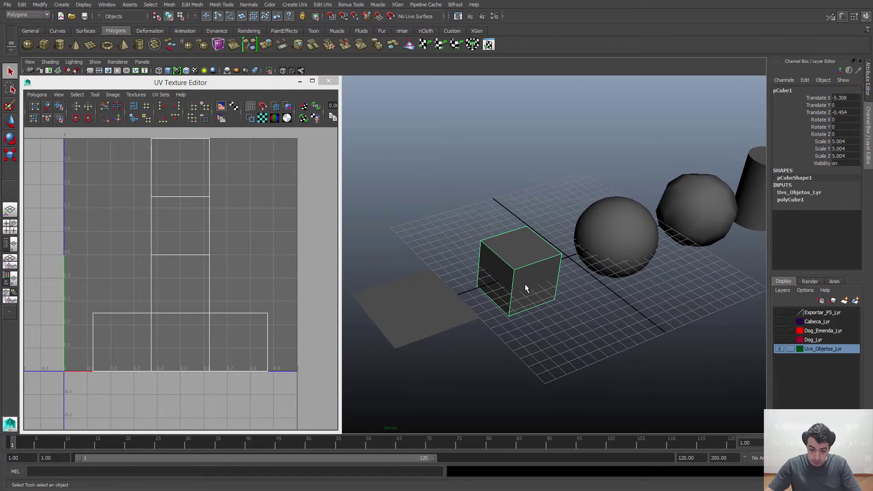
# - Review the UV layouts of the smooth sphere, faceted solid and cylinder in turn, expanding the sphere's polySphere1 creation settings
pyautogui.click(615, 251)
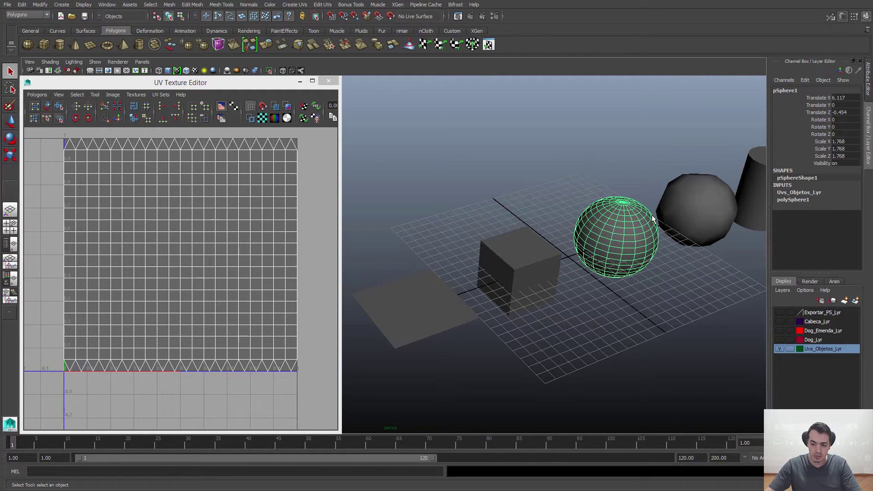
pyautogui.scroll(-3, 625, 224)
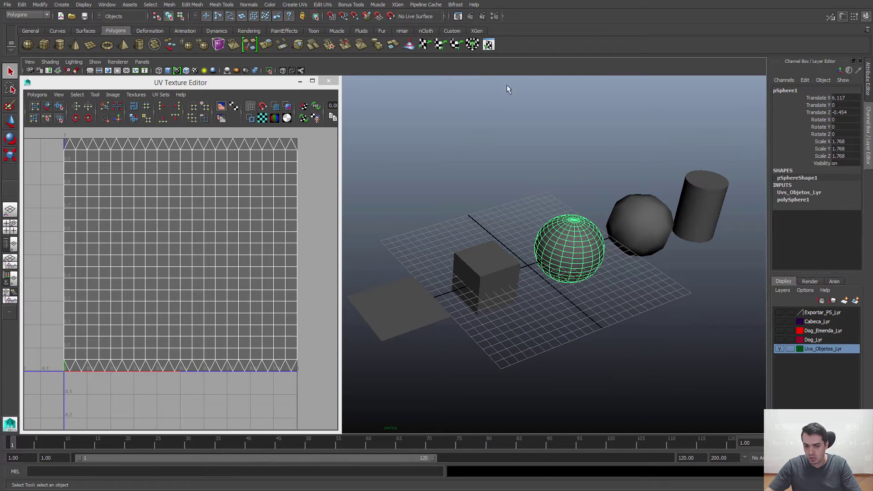
pyautogui.click(794, 200)
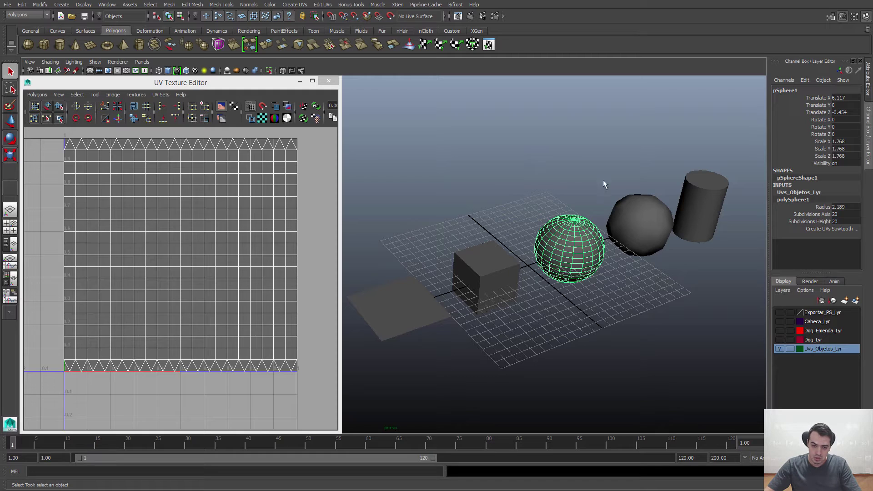
pyautogui.click(652, 225)
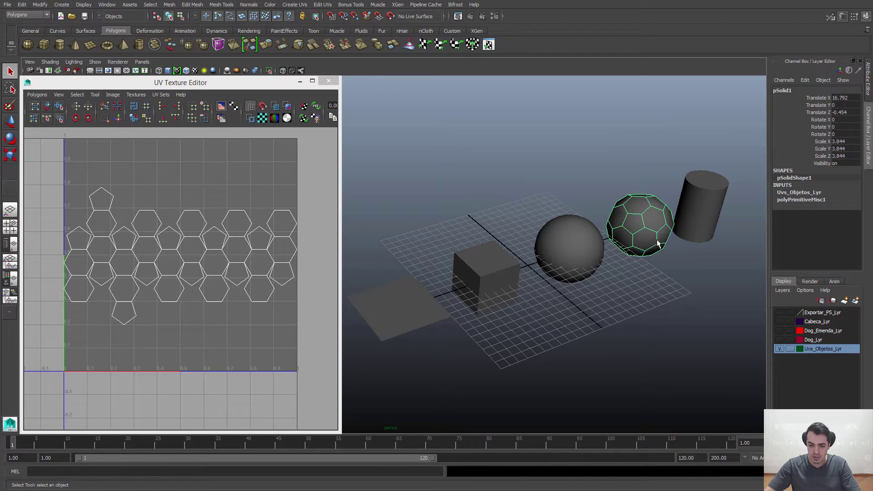
pyautogui.click(710, 206)
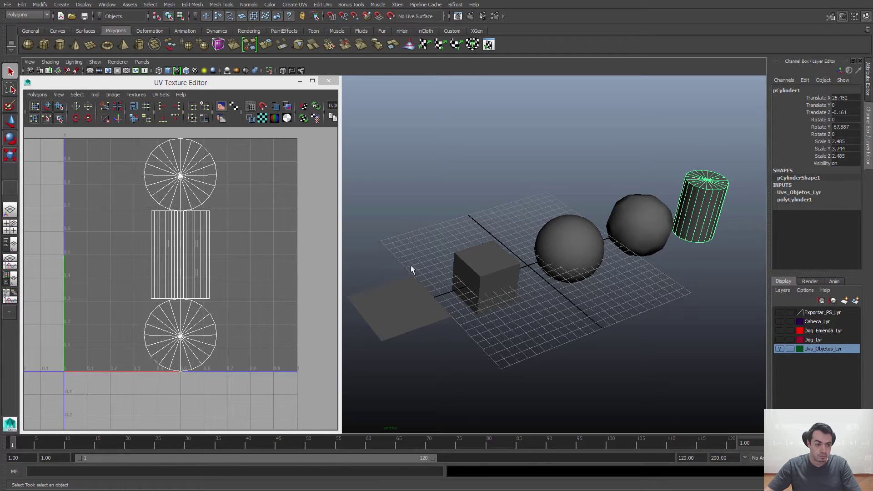
# - Compare the UV layouts of the plane and the cube by alternating the selection between them, ending on the cube
pyautogui.click(392, 304)
pyautogui.keyDown('alt'); pyautogui.moveTo(466, 283); pyautogui.dragTo(493, 268, button='middle'); pyautogui.keyUp('alt')
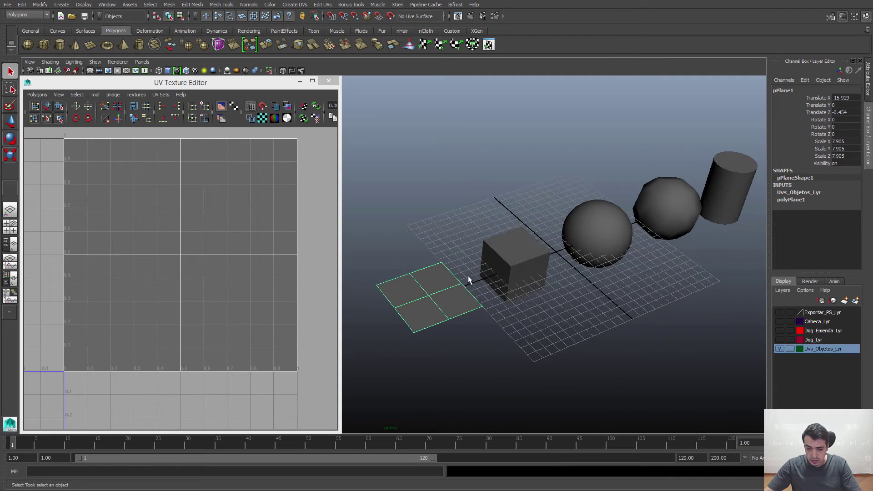
pyautogui.click(501, 266)
pyautogui.click(441, 282)
pyautogui.keyDown('alt'); pyautogui.moveTo(381, 288); pyautogui.dragTo(499, 279, button='right'); pyautogui.keyUp('alt')
pyautogui.click(563, 272)
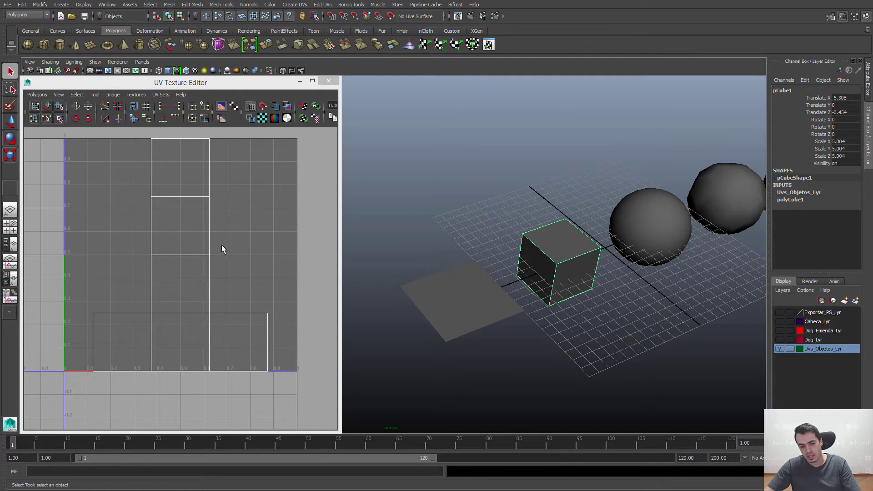
pyautogui.keyDown('alt'); pyautogui.moveTo(579, 258); pyautogui.dragTo(564, 259, button='middle'); pyautogui.keyUp('alt')
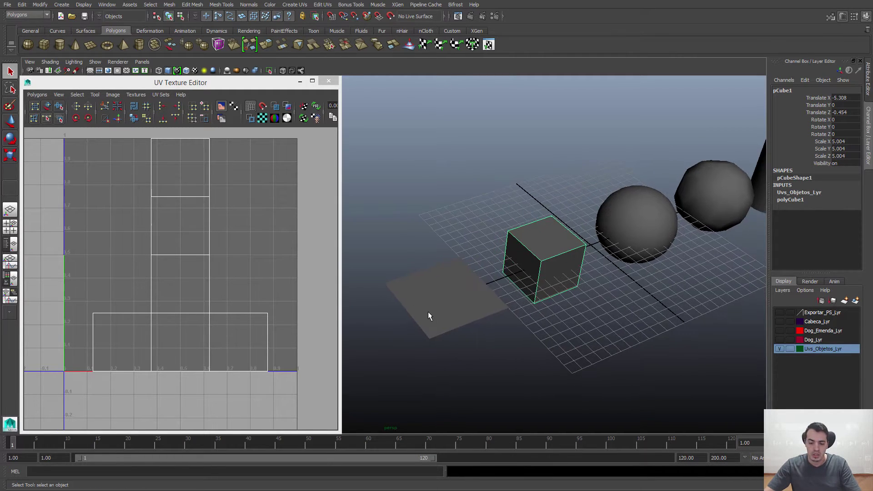
# - Switch the plane to UV component mode and select single UVs along its far edge to locate them in the UV layout
pyautogui.click(428, 312)
pyautogui.keyDown('alt'); pyautogui.moveTo(467, 290); pyautogui.dragTo(457, 283, button='middle'); pyautogui.keyUp('alt')
pyautogui.keyDown('alt'); pyautogui.moveTo(457, 282); pyautogui.dragTo(481, 282, button='right'); pyautogui.keyUp('alt')
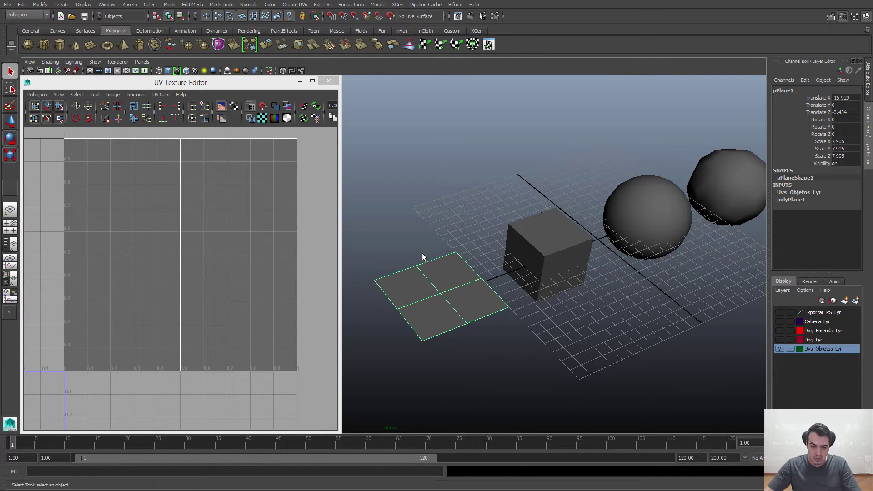
pyautogui.keyDown('alt'); pyautogui.moveTo(422, 257); pyautogui.dragTo(457, 258, button='middle'); pyautogui.keyUp('alt')
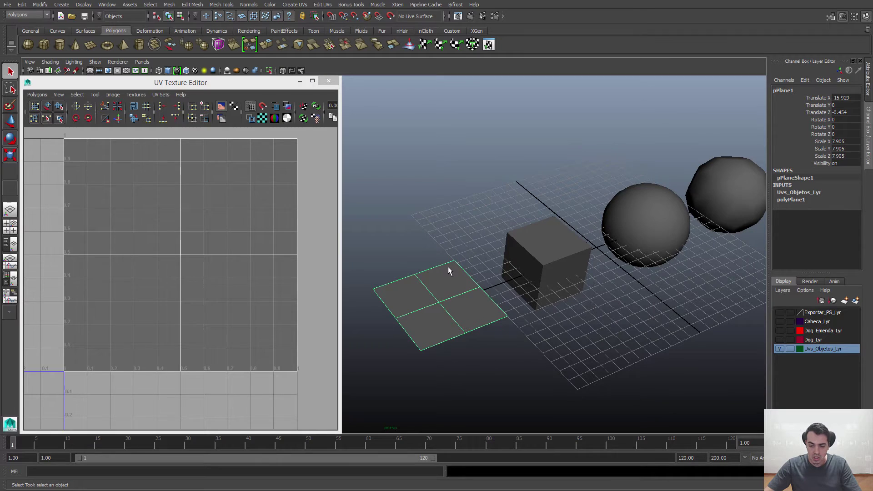
pyautogui.moveTo(448, 267); pyautogui.dragTo(507, 268, button='right')
pyautogui.rightClick(448, 269)
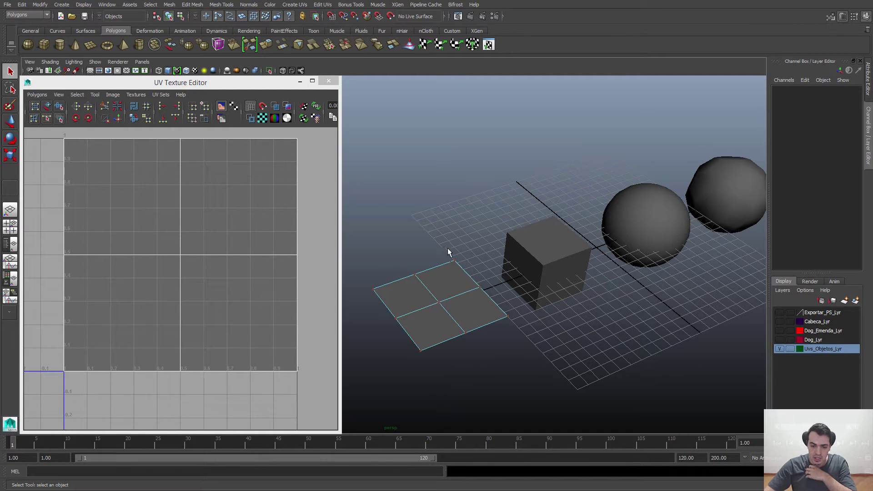
pyautogui.moveTo(442, 245); pyautogui.dragTo(470, 275)
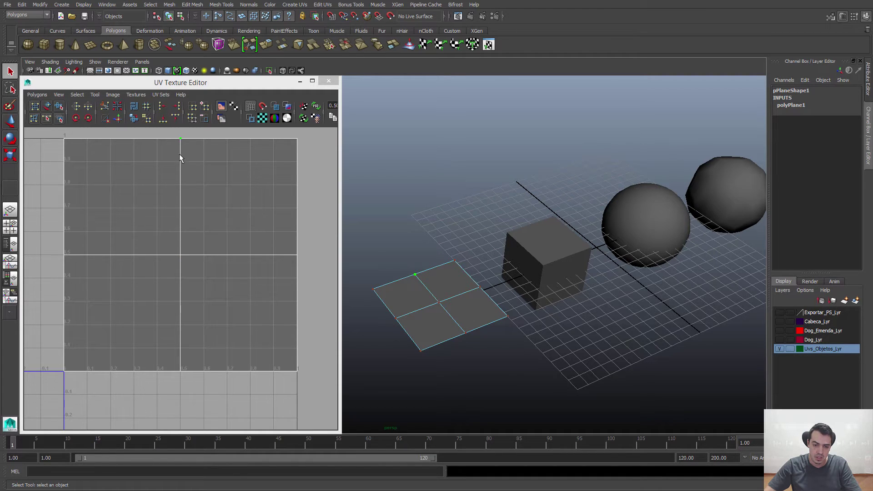
# - Select the plane's far corner UV in the scene, then pick corner and edge-midpoint UVs in the layout to locate them on the mesh
pyautogui.keyDown('alt'); pyautogui.moveTo(461, 296); pyautogui.dragTo(491, 349, button='right'); pyautogui.keyUp('alt')
pyautogui.moveTo(169, 238); pyautogui.dragTo(197, 267)
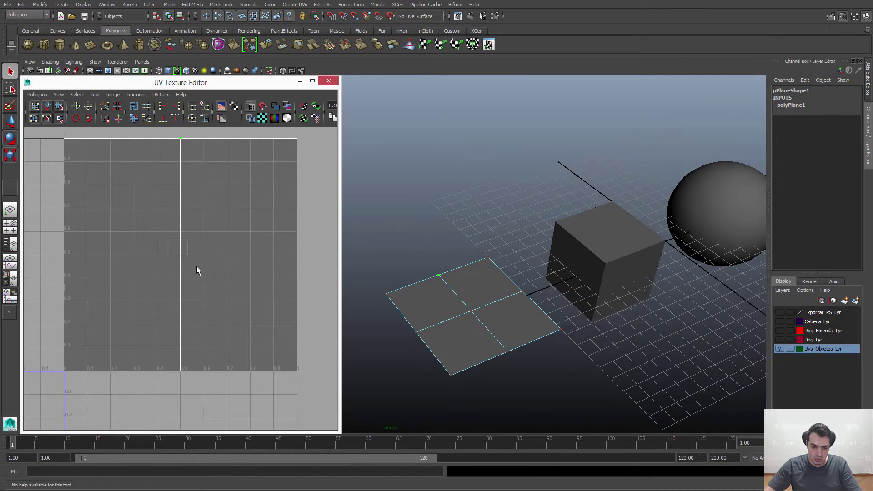
pyautogui.click(488, 258)
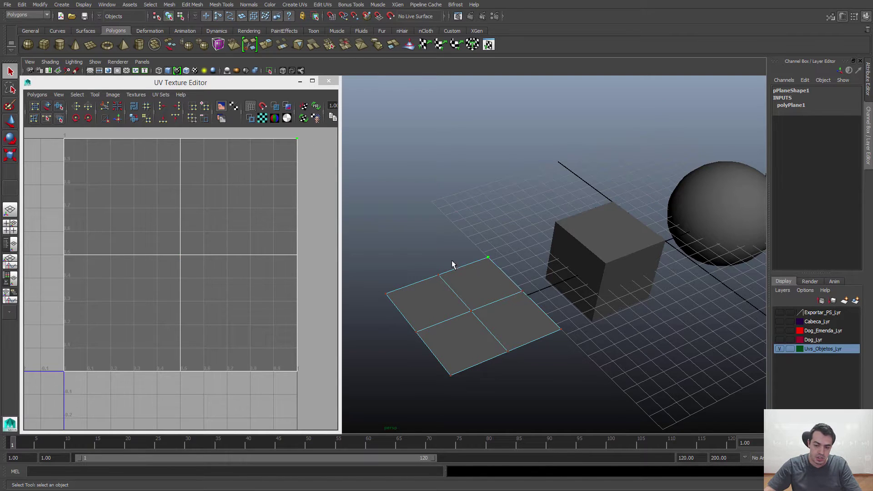
pyautogui.keyDown('alt'); pyautogui.moveTo(483, 310); pyautogui.dragTo(463, 292, button='middle'); pyautogui.keyUp('alt')
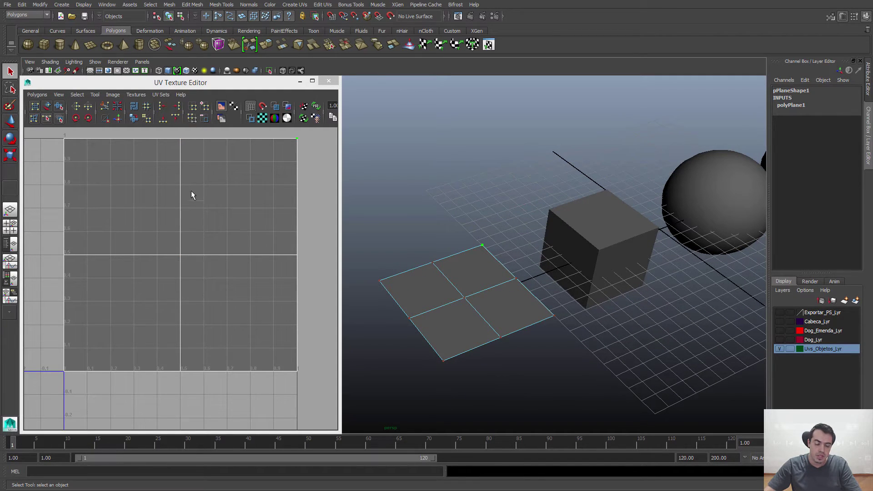
pyautogui.moveTo(231, 168); pyautogui.dragTo(261, 170, button='right')
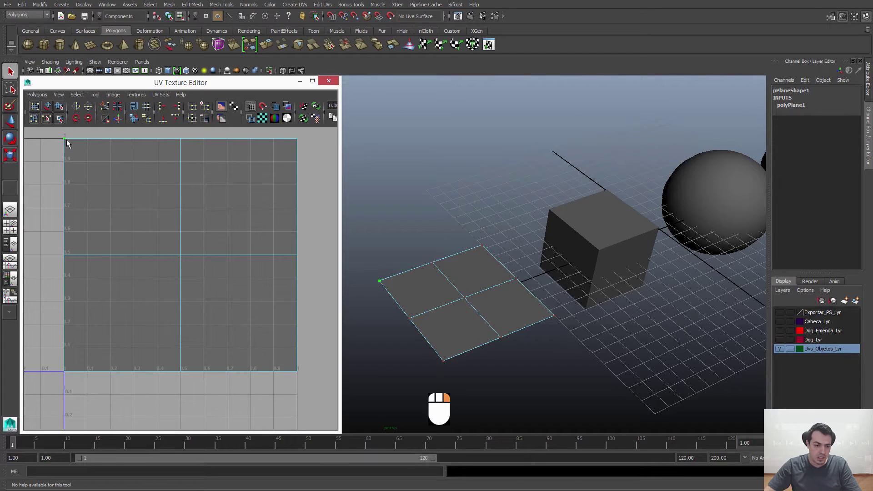
pyautogui.click(180, 139)
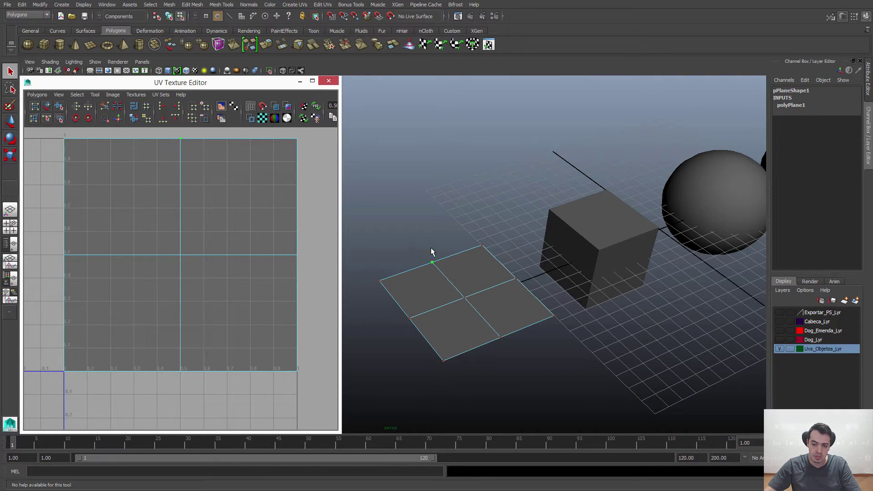
# - Select the cube and pick the UV at its nearest upper corner to locate that point in the unfolded layout
pyautogui.click(634, 258)
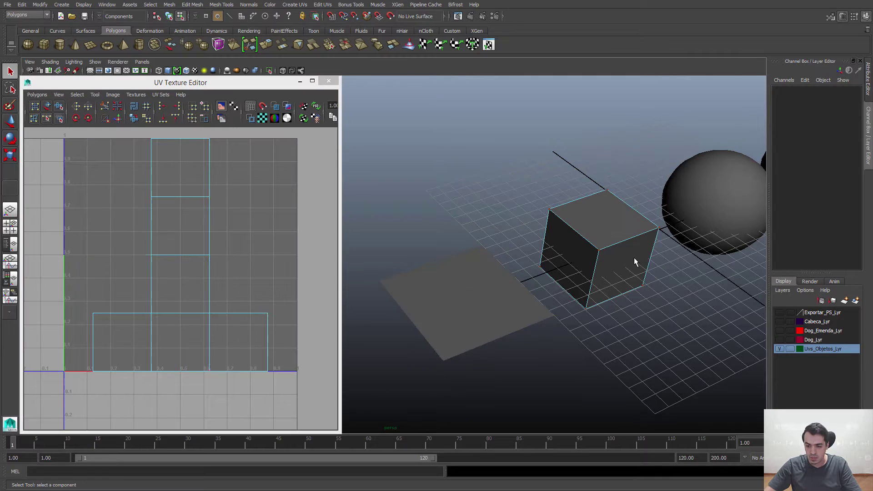
pyautogui.keyDown('alt'); pyautogui.moveTo(626, 248); pyautogui.dragTo(589, 231); pyautogui.keyUp('alt')
pyautogui.moveTo(631, 285)
pyautogui.keyDown('alt'); pyautogui.mouseDown()
pyautogui.moveTo(624, 275)
pyautogui.moveTo(620, 283)
pyautogui.mouseUp(); pyautogui.keyUp('alt')
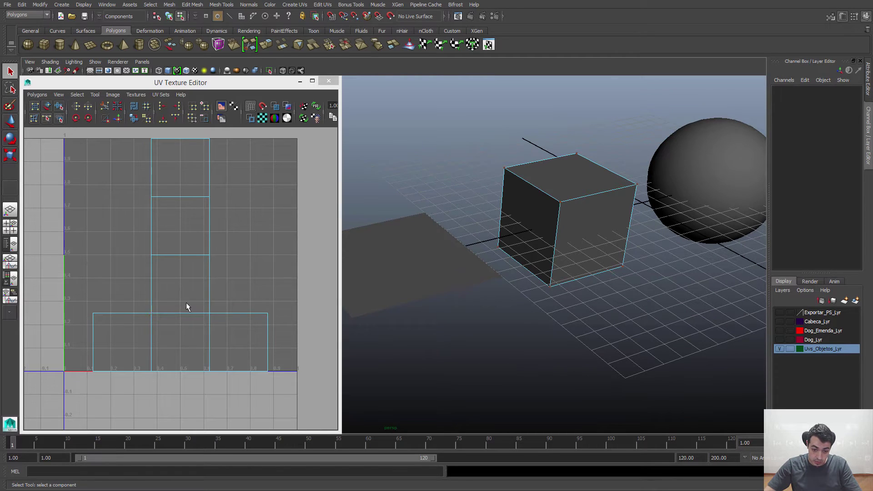
pyautogui.click(561, 202)
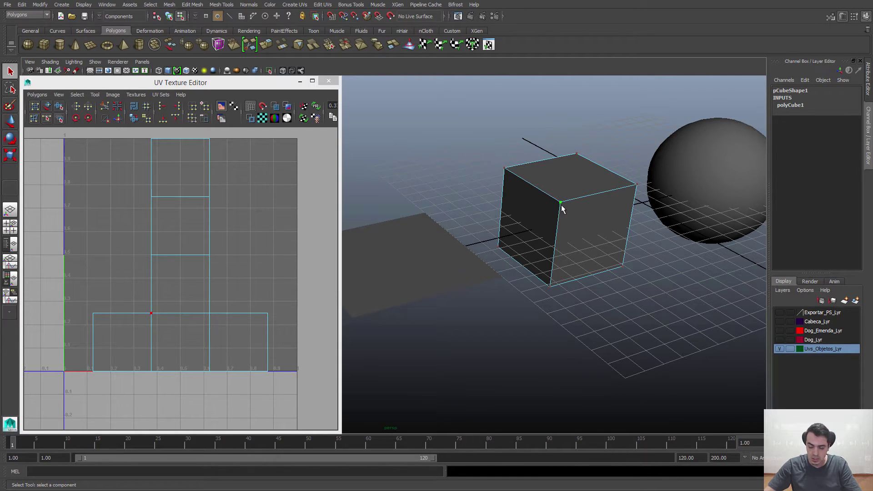
pyautogui.keyDown('alt'); pyautogui.moveTo(562, 210); pyautogui.dragTo(514, 253); pyautogui.keyUp('alt')
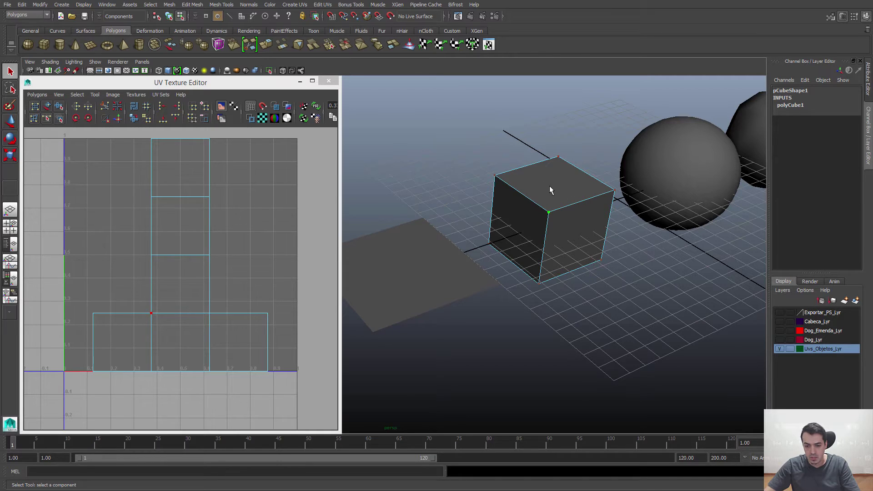
# - Switch the cube to face mode and select its top and two visible side faces in turn to match them with the layout
pyautogui.rightClick(563, 177)
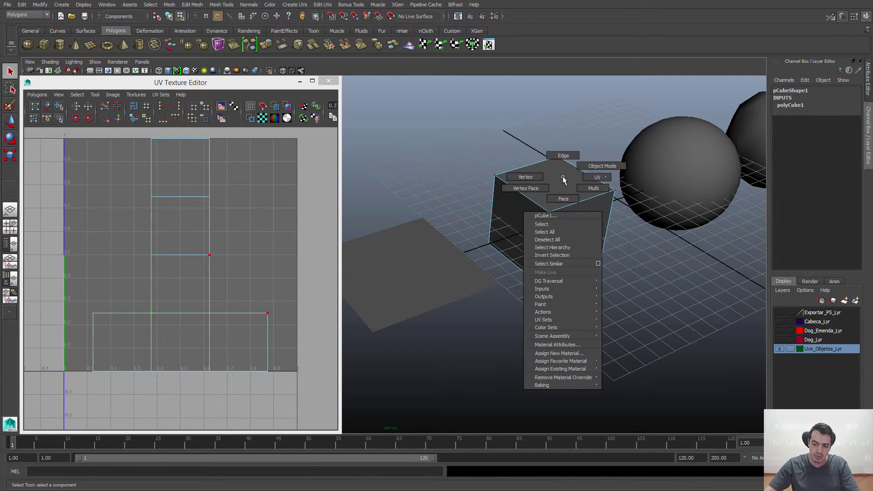
pyautogui.click(564, 198)
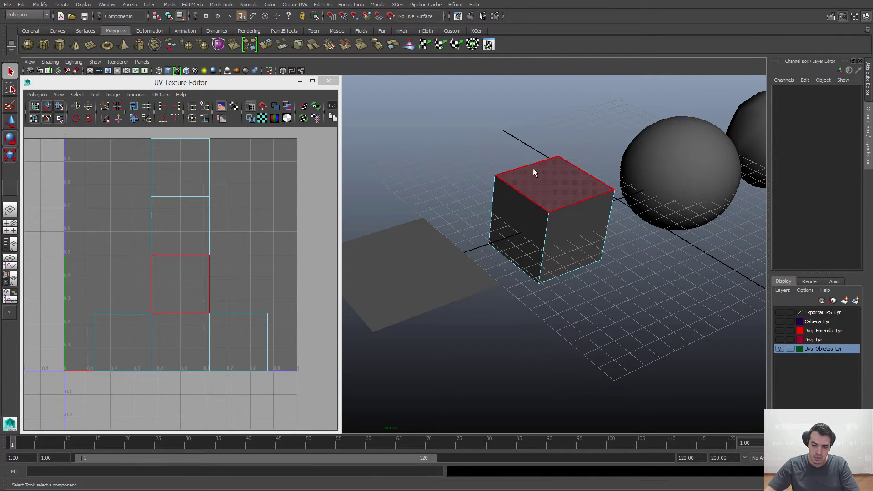
pyautogui.click(547, 189)
pyautogui.click(525, 227)
pyautogui.click(586, 247)
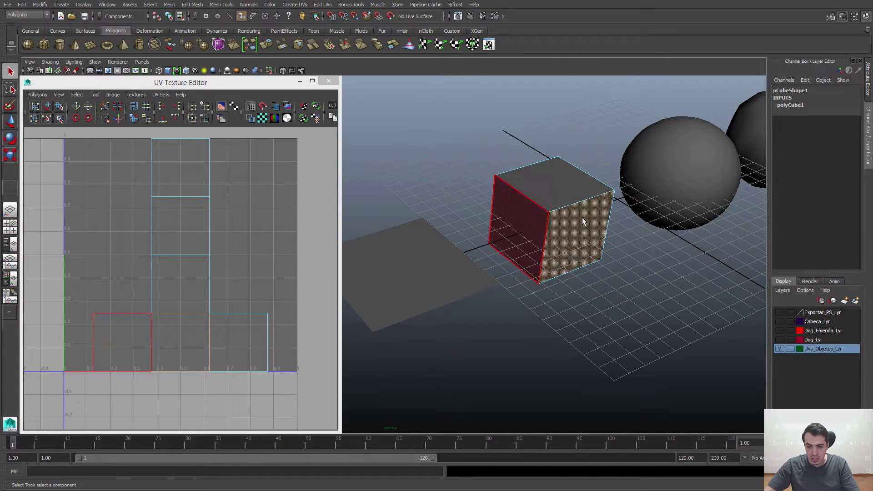
pyautogui.moveTo(593, 217)
pyautogui.keyDown('alt'); pyautogui.mouseDown()
pyautogui.moveTo(565, 271)
pyautogui.moveTo(601, 218)
pyautogui.mouseUp(); pyautogui.keyUp('alt')
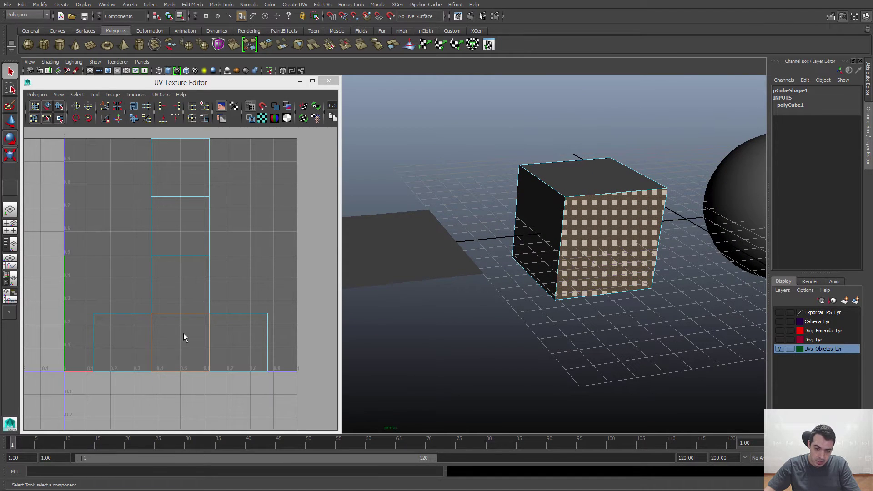
# - Select the cube's top face again and compare its square and adjoining edges in the UV layout with the mesh
pyautogui.keyDown('alt'); pyautogui.moveTo(559, 313); pyautogui.dragTo(588, 334); pyautogui.keyUp('alt')
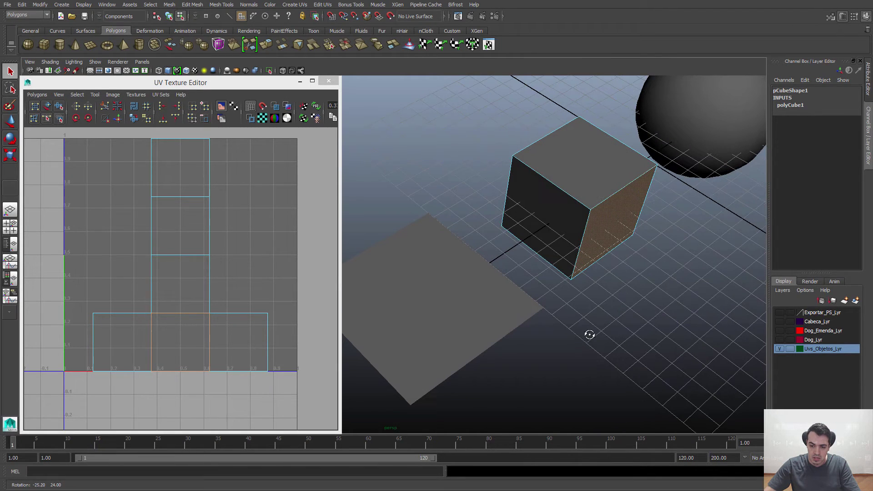
pyautogui.click(579, 149)
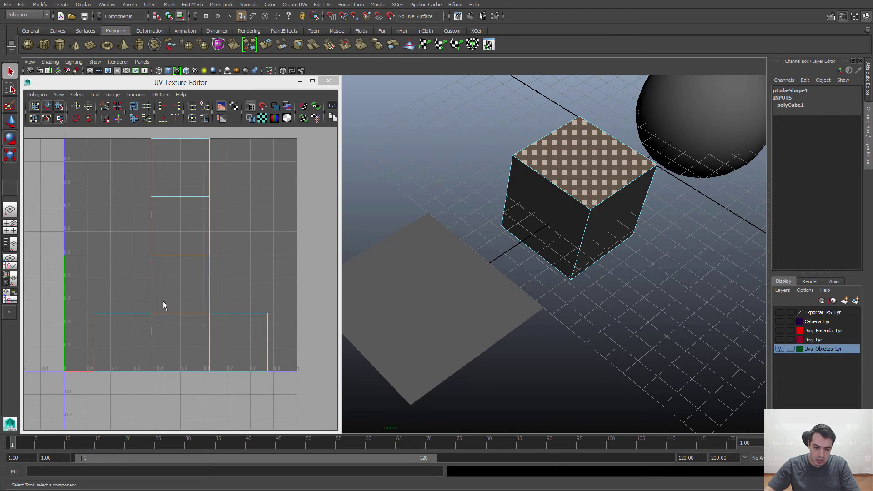
pyautogui.click(575, 146)
pyautogui.scroll(3, 182, 281)
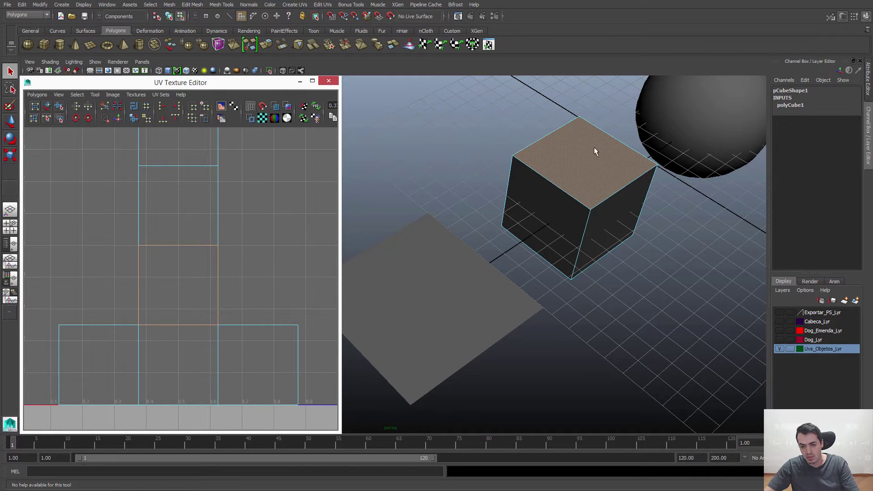
pyautogui.keyDown('alt'); pyautogui.moveTo(623, 275); pyautogui.dragTo(371, 358); pyautogui.keyUp('alt')
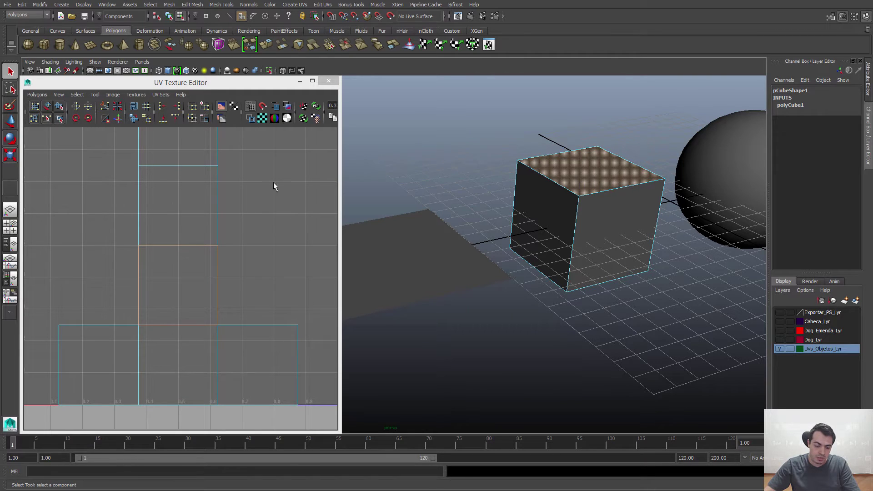
pyautogui.scroll(-2, 175, 217)
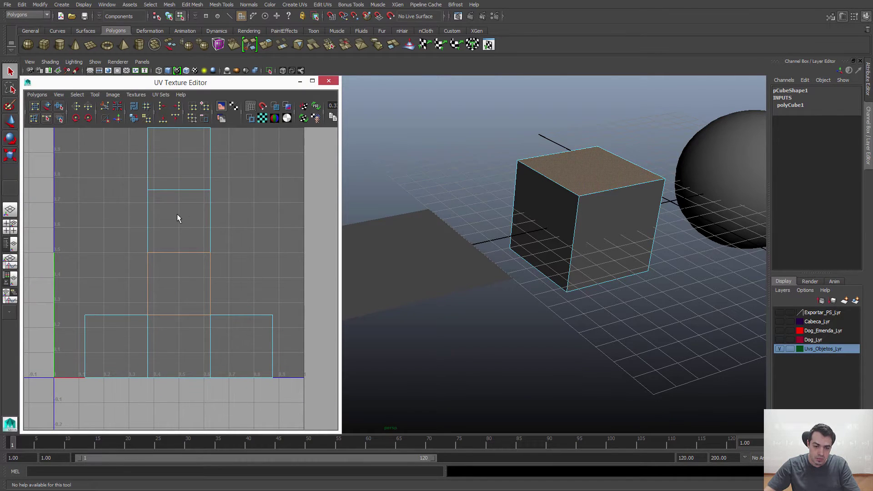
# - Switch the UV layout to face selection and pick individual squares, including both outer ones of the lower row, to find their faces on the cube
pyautogui.rightClick(184, 212)
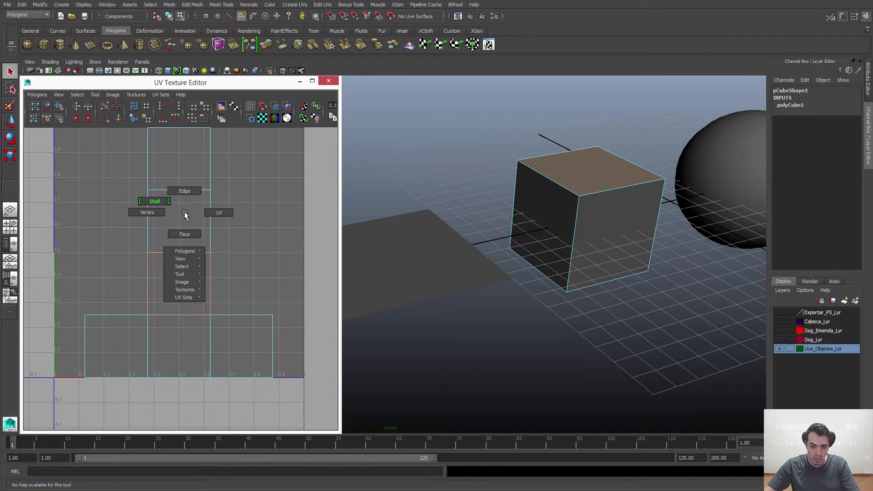
pyautogui.moveTo(185, 215); pyautogui.dragTo(187, 235, button='right')
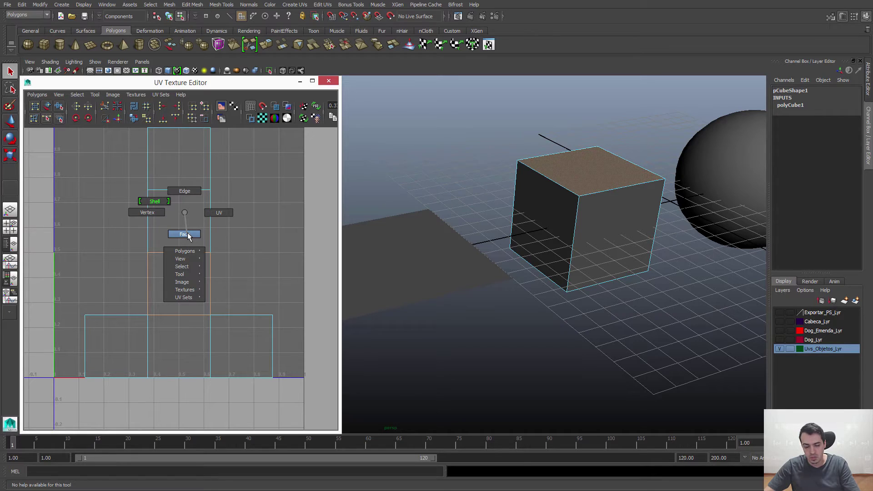
pyautogui.moveTo(188, 235); pyautogui.dragTo(189, 236, button='right')
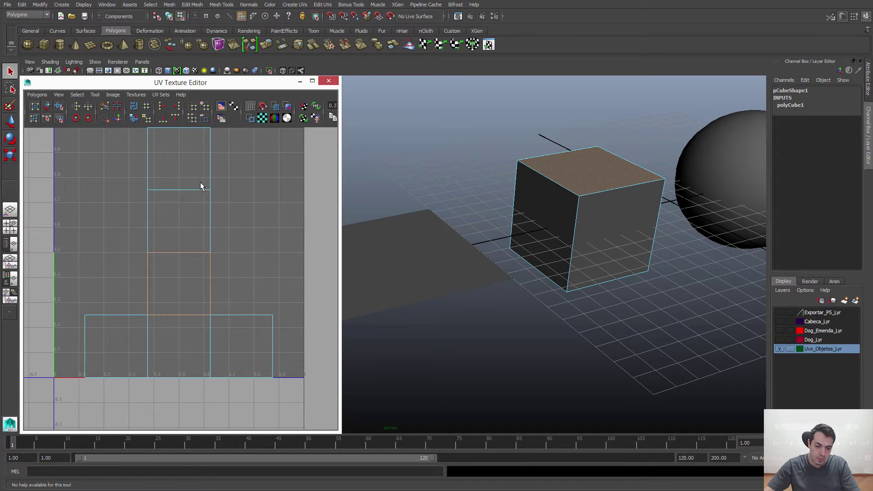
pyautogui.click(176, 215)
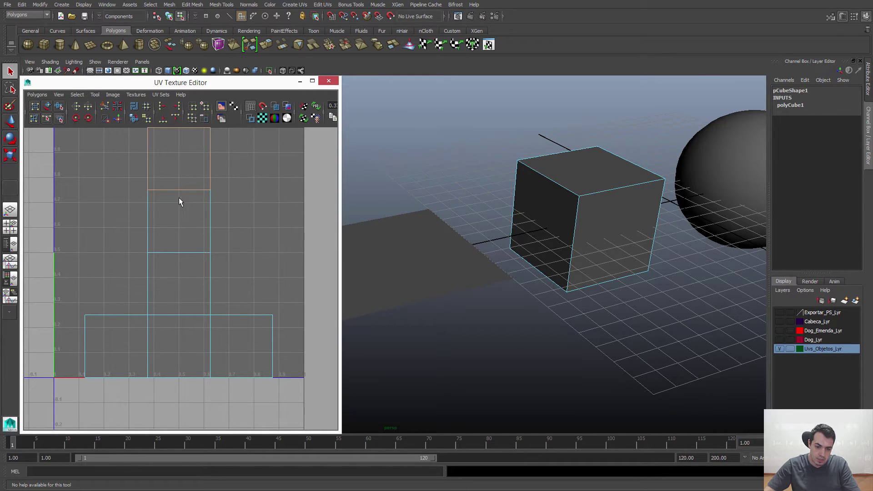
pyautogui.click(118, 337)
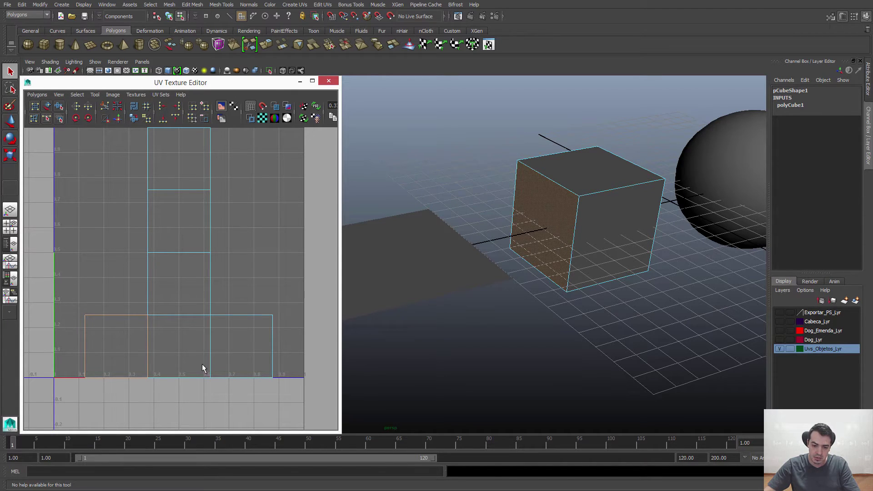
pyautogui.click(233, 332)
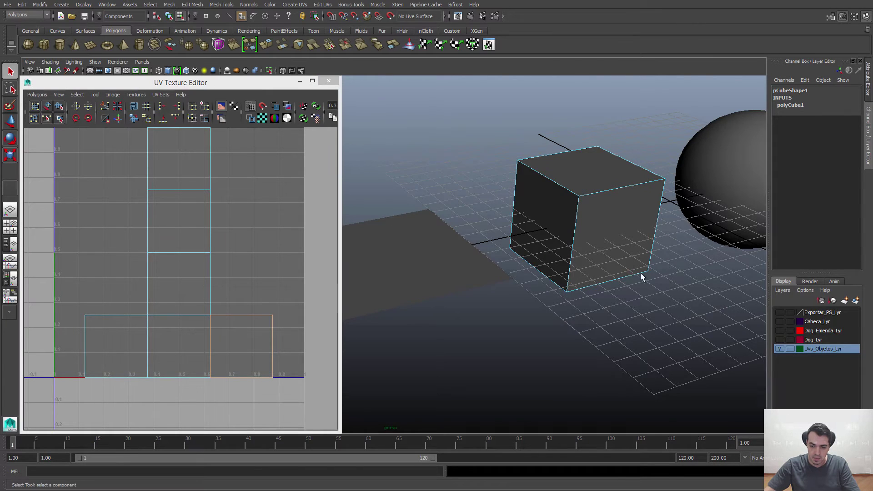
pyautogui.keyDown('alt'); pyautogui.moveTo(642, 274); pyautogui.dragTo(505, 282); pyautogui.keyUp('alt')
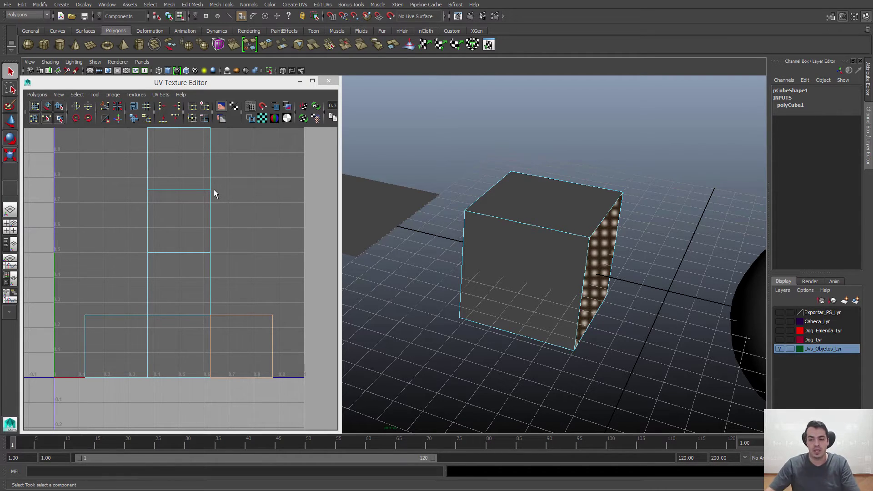
pyautogui.click(551, 298)
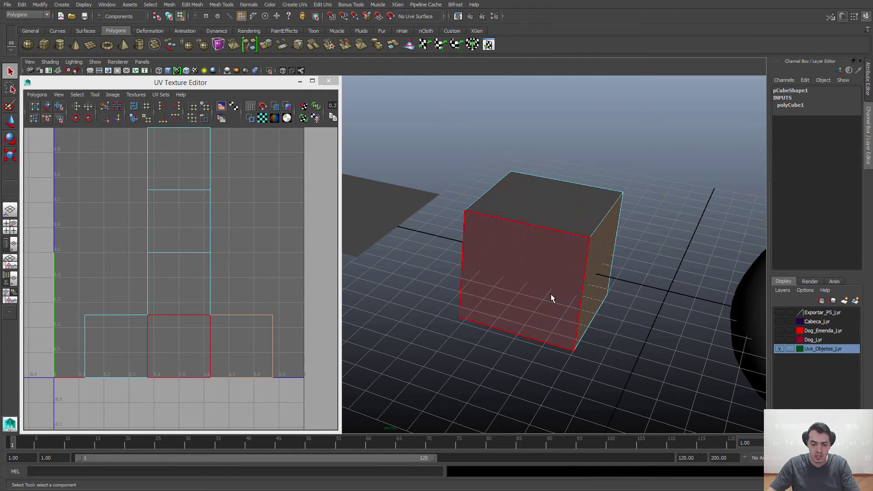
pyautogui.click(512, 170)
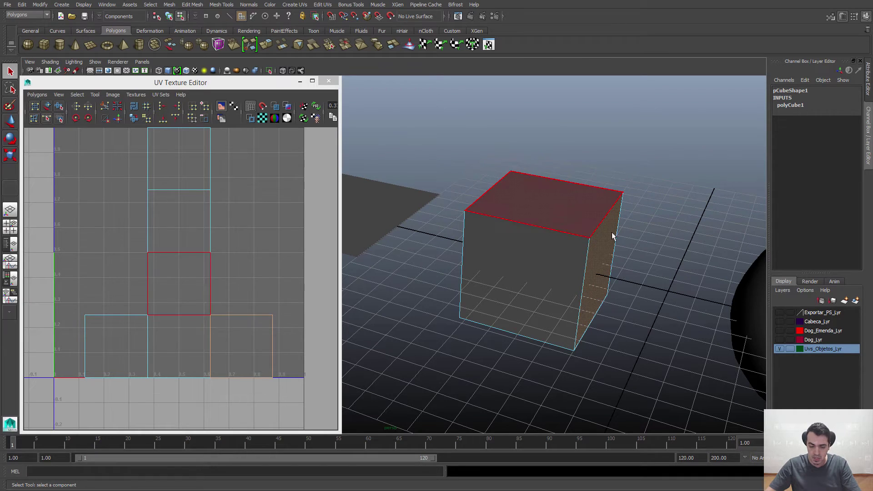
pyautogui.keyDown('alt'); pyautogui.moveTo(635, 249); pyautogui.dragTo(483, 243); pyautogui.keyUp('alt')
# - Return the cube to object mode and clear the selection
pyautogui.moveTo(483, 207); pyautogui.dragTo(503, 196, button='right')
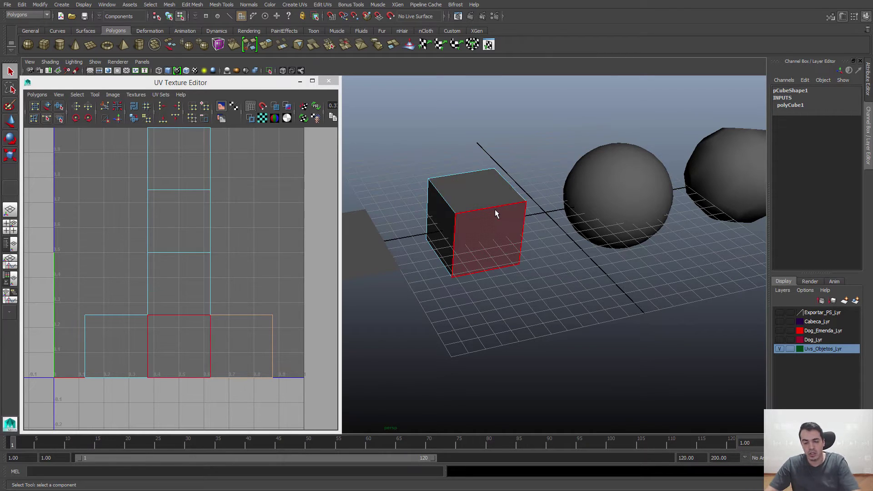
pyautogui.moveTo(482, 198); pyautogui.dragTo(494, 201, button='right')
pyautogui.click(406, 252)
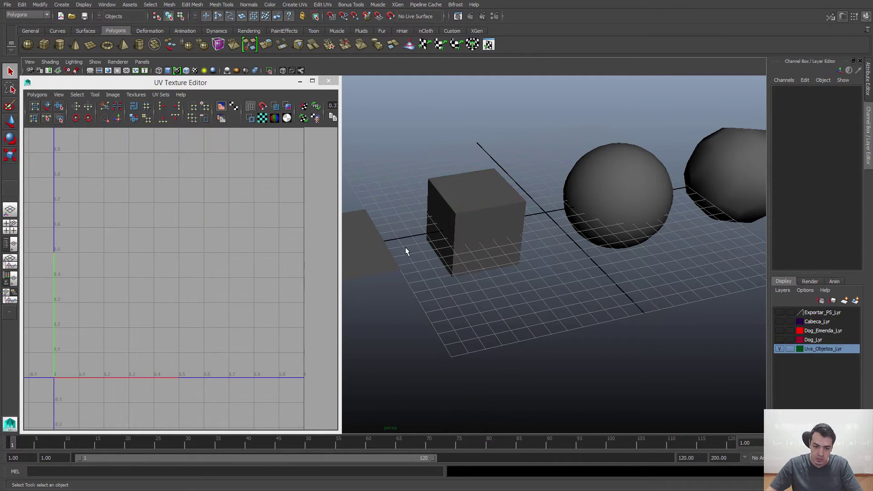
# - Examine the empty UV grid, from the 0 to 1 square out to all four quadrants around the origin
pyautogui.press('f')
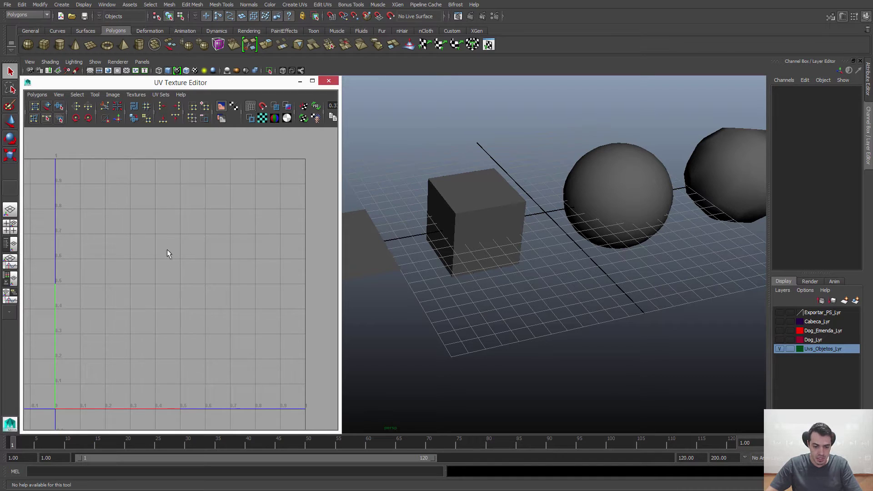
pyautogui.keyDown('alt'); pyautogui.moveTo(190, 242); pyautogui.dragTo(239, 272, button='middle'); pyautogui.keyUp('alt')
pyautogui.moveTo(585, 228)
pyautogui.keyDown('alt'); pyautogui.mouseDown()
pyautogui.moveTo(623, 234)
pyautogui.moveTo(586, 242)
pyautogui.mouseUp(); pyautogui.keyUp('alt')
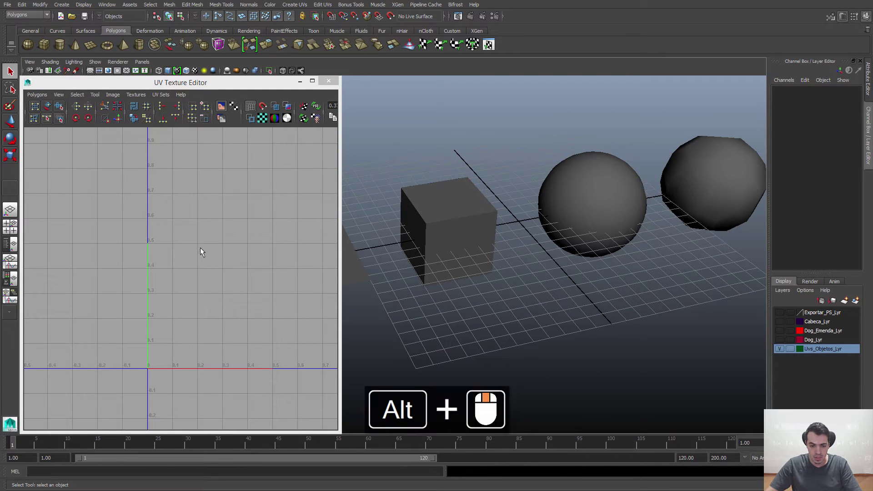
pyautogui.keyDown('alt'); pyautogui.moveTo(205, 243); pyautogui.dragTo(235, 259, button='middle'); pyautogui.keyUp('alt')
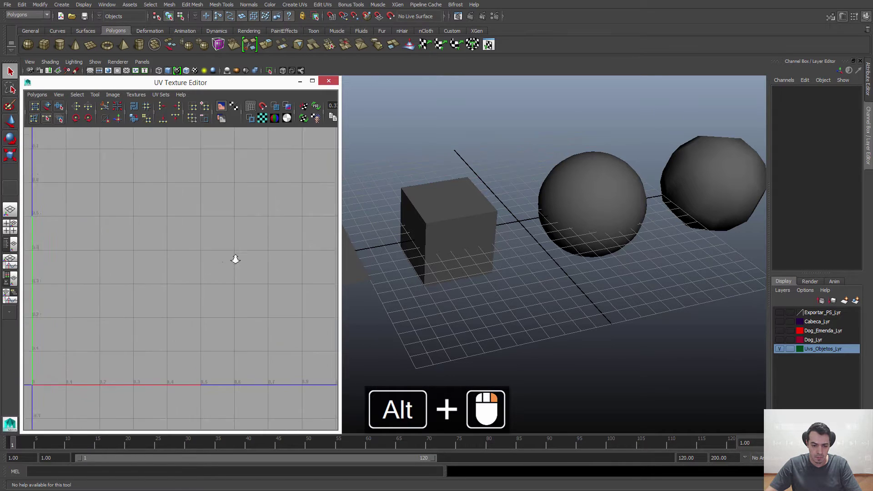
pyautogui.keyDown('alt'); pyautogui.moveTo(235, 259); pyautogui.dragTo(304, 259, button='right'); pyautogui.keyUp('alt')
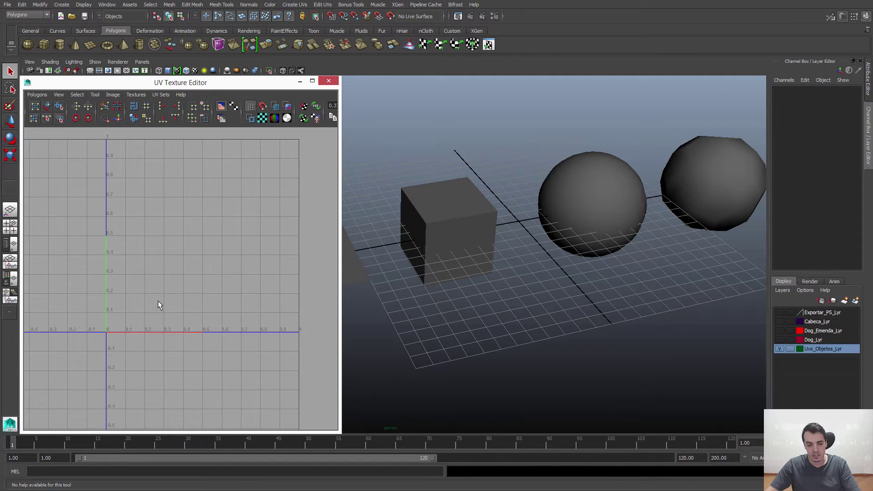
pyautogui.keyDown('alt'); pyautogui.moveTo(193, 222); pyautogui.dragTo(220, 218, button='middle'); pyautogui.keyUp('alt')
pyautogui.keyDown('alt'); pyautogui.moveTo(220, 218); pyautogui.dragTo(195, 255, button='right'); pyautogui.keyUp('alt')
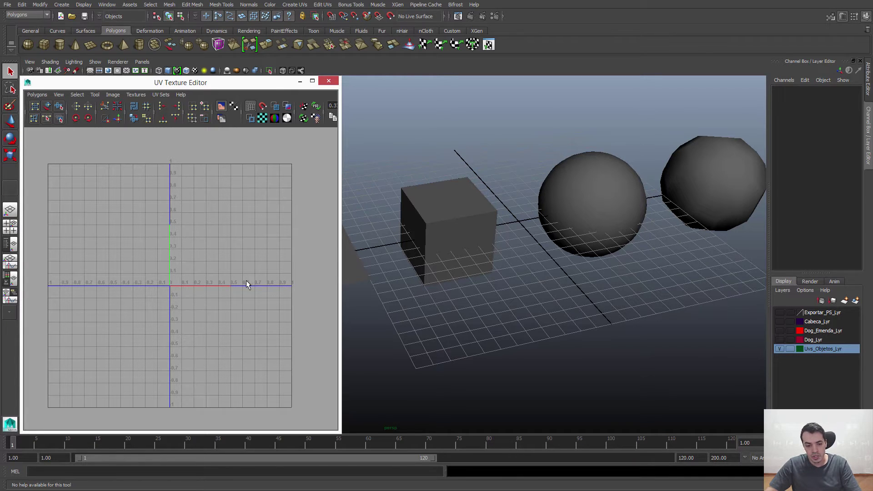
pyautogui.scroll(2, 214, 234)
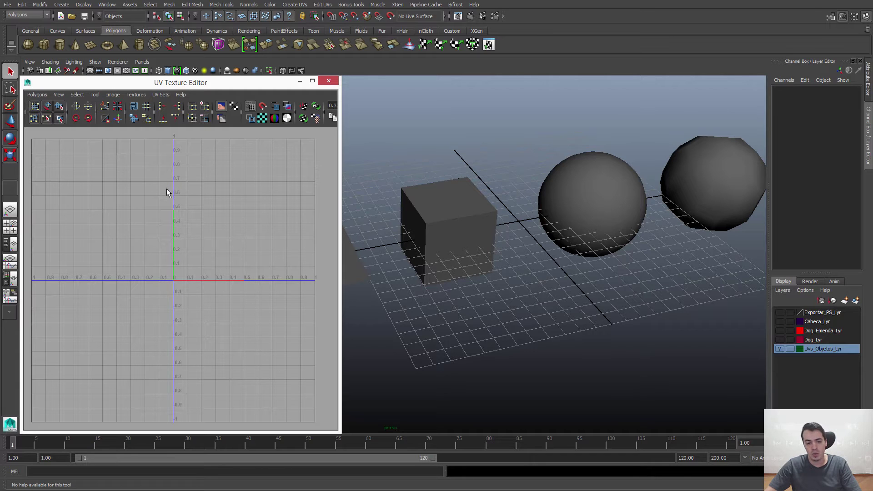
# - Show the Attribute Editor and examine the UV grid up close around the origin and its two coloured axes
pyautogui.hotkey('ctrl', 'a')
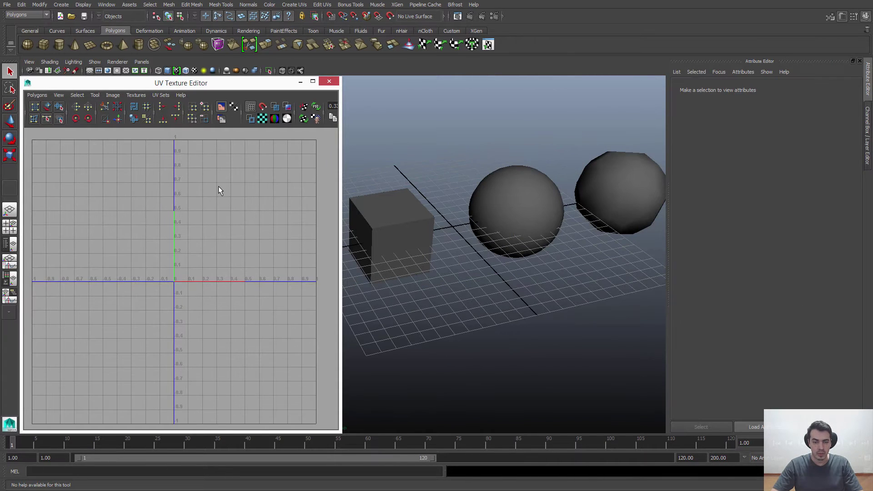
pyautogui.keyDown('alt'); pyautogui.moveTo(203, 201); pyautogui.dragTo(206, 202, button='middle'); pyautogui.keyUp('alt')
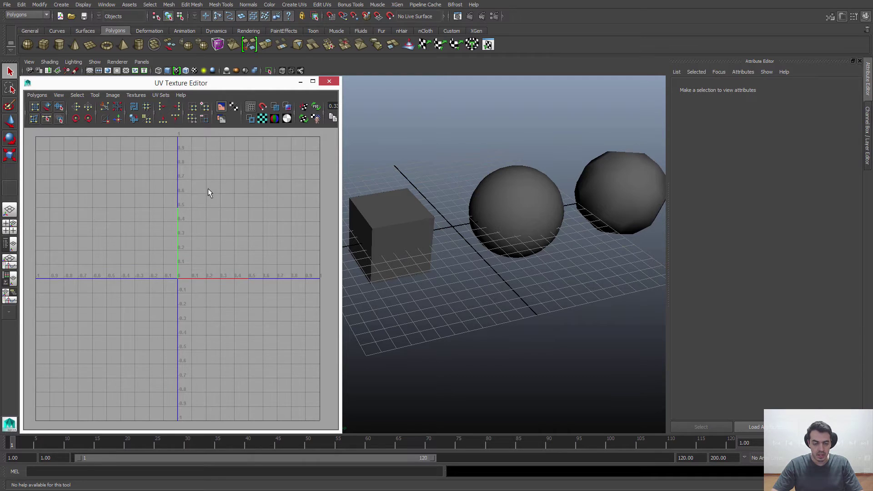
pyautogui.scroll(2, 235, 203)
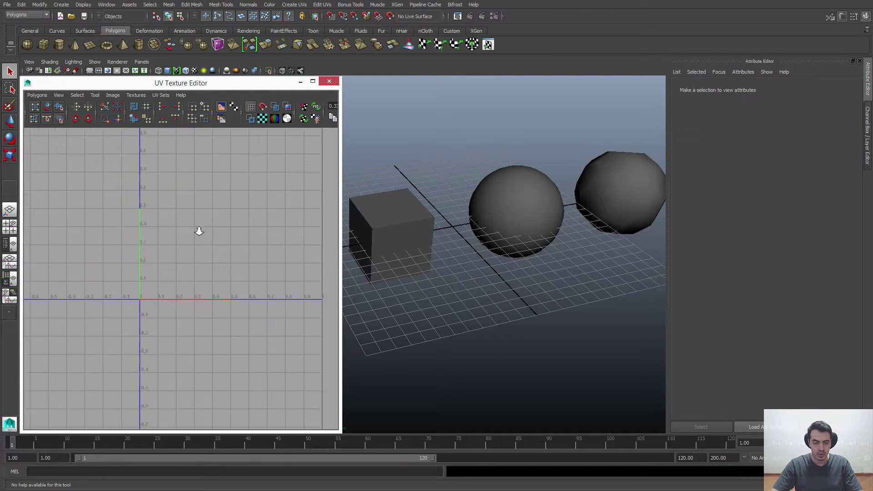
pyautogui.scroll(2, 170, 238)
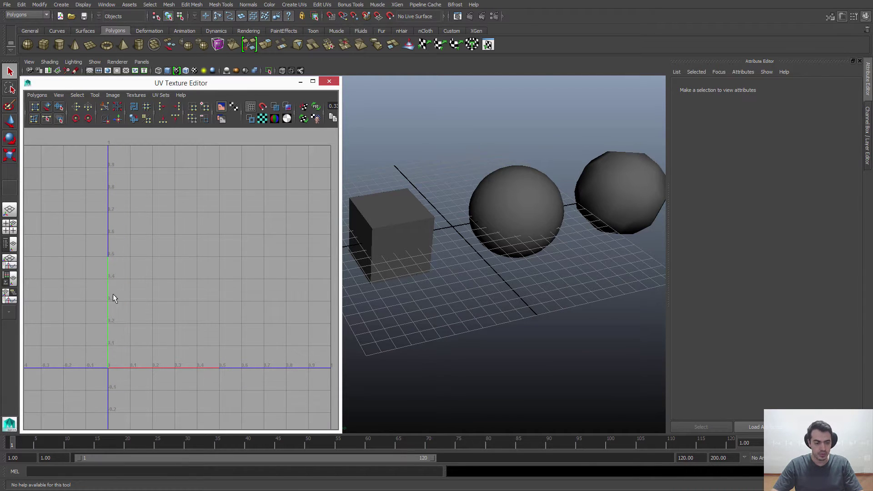
pyautogui.scroll(2, 137, 287)
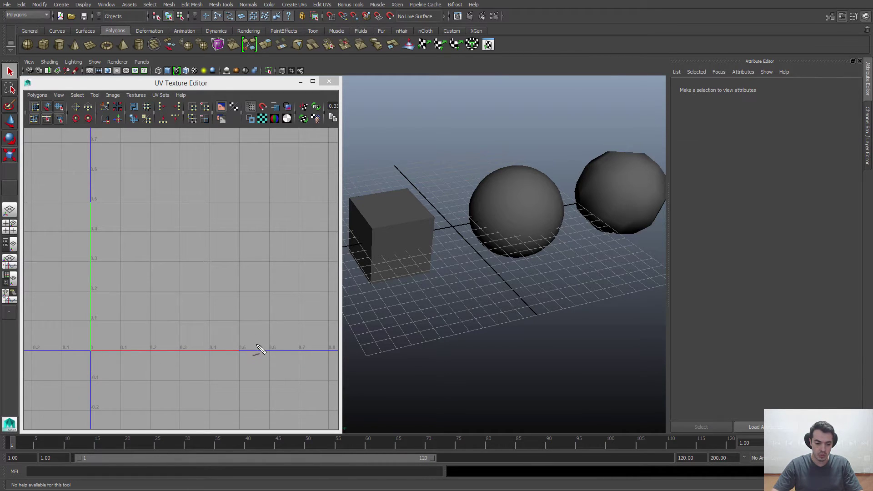
# - Mark the grid's horizontal axis with a drawn U and its vertical axis with a V, and clear both marks
pyautogui.moveTo(254, 344)
pyautogui.mouseDown()
pyautogui.moveTo(253, 356)
pyautogui.moveTo(265, 344)
pyautogui.mouseUp()
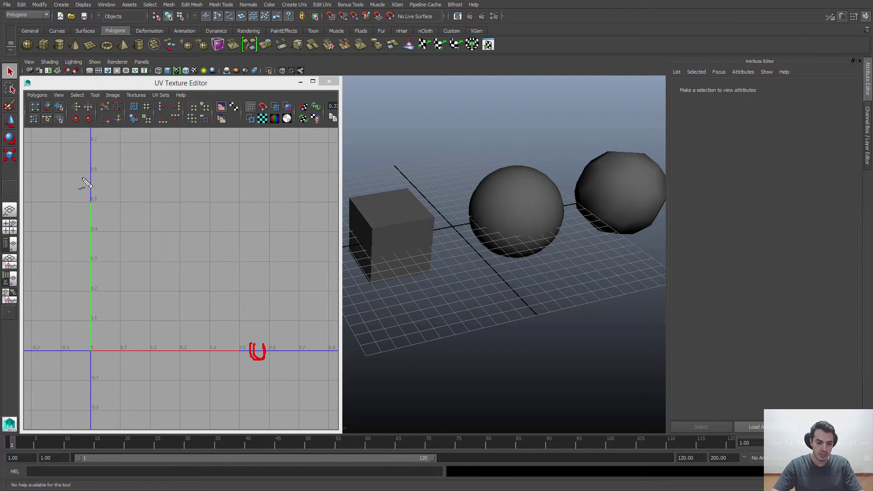
pyautogui.moveTo(79, 177); pyautogui.dragTo(98, 171)
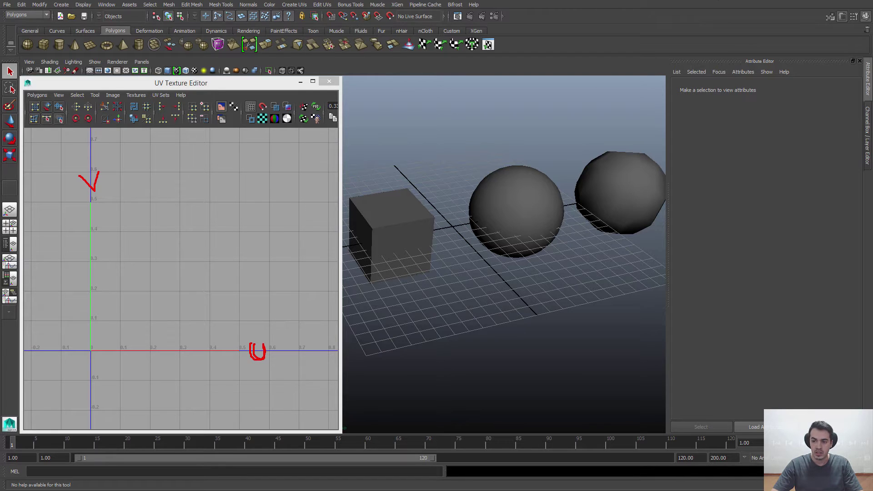
pyautogui.press('Escape')
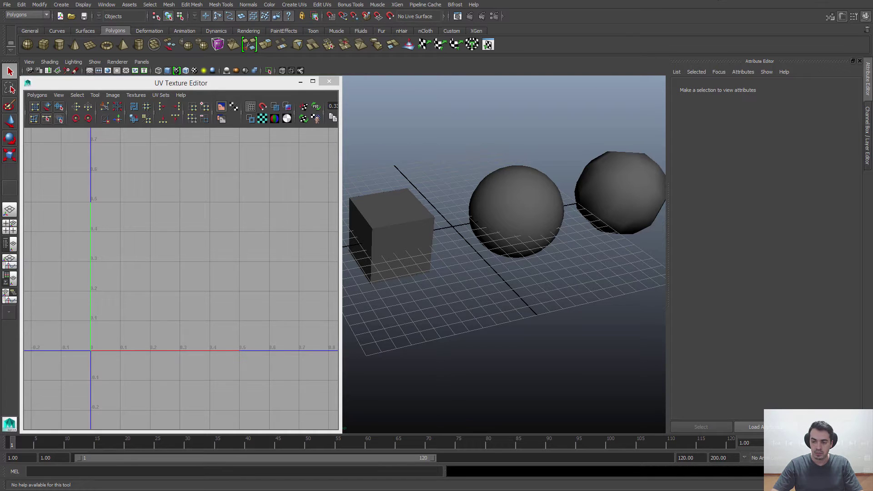
# - Select the cube and fit its whole UV layout with the 0 to 1 square in the UV Texture Editor
pyautogui.click(394, 245)
pyautogui.keyDown('alt'); pyautogui.moveTo(268, 218); pyautogui.dragTo(204, 294, button='middle'); pyautogui.keyUp('alt')
pyautogui.keyDown('alt'); pyautogui.moveTo(255, 261); pyautogui.dragTo(196, 256, button='right'); pyautogui.keyUp('alt')
pyautogui.keyDown('alt'); pyautogui.moveTo(196, 255); pyautogui.dragTo(197, 248, button='middle'); pyautogui.keyUp('alt')
pyautogui.keyDown('alt'); pyautogui.moveTo(153, 247); pyautogui.dragTo(175, 247, button='right'); pyautogui.keyUp('alt')
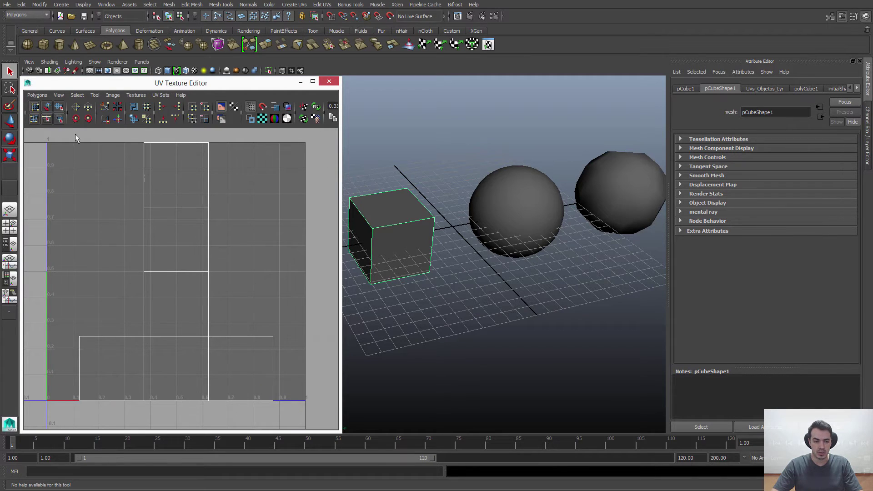
pyautogui.keyDown('alt'); pyautogui.moveTo(120, 374); pyautogui.dragTo(133, 381, button='right'); pyautogui.keyUp('alt')
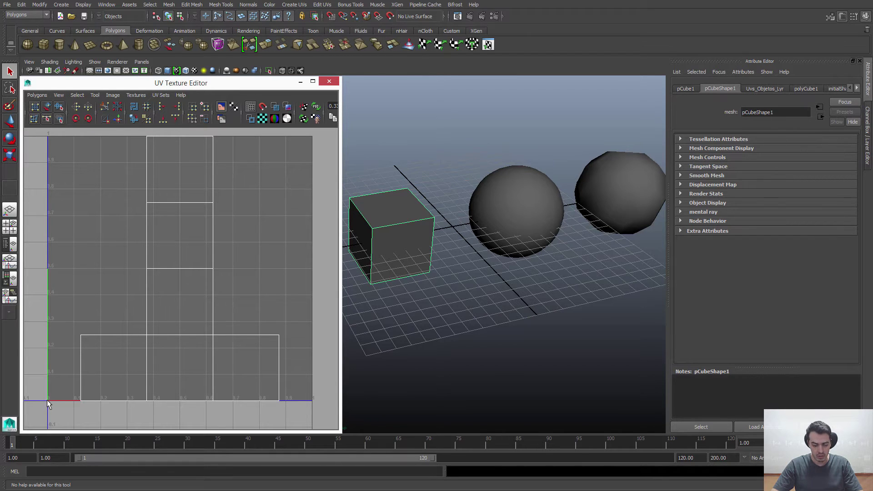
# - Follow the U axis from the origin to 1 along the lower edge of the cube's UV layout
pyautogui.keyDown('alt'); pyautogui.moveTo(47, 400); pyautogui.dragTo(168, 315, button='right'); pyautogui.keyUp('alt')
pyautogui.keyDown('alt'); pyautogui.moveTo(168, 316); pyautogui.dragTo(115, 313, button='middle'); pyautogui.keyUp('alt')
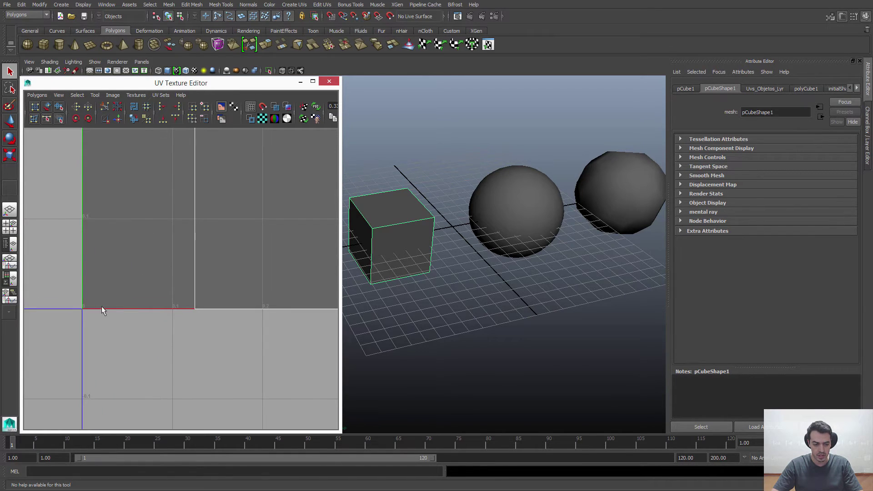
pyautogui.keyDown('alt'); pyautogui.moveTo(324, 295); pyautogui.dragTo(168, 317, button='middle'); pyautogui.keyUp('alt')
pyautogui.keyDown('alt'); pyautogui.moveTo(255, 302); pyautogui.dragTo(191, 298, button='right'); pyautogui.keyUp('alt')
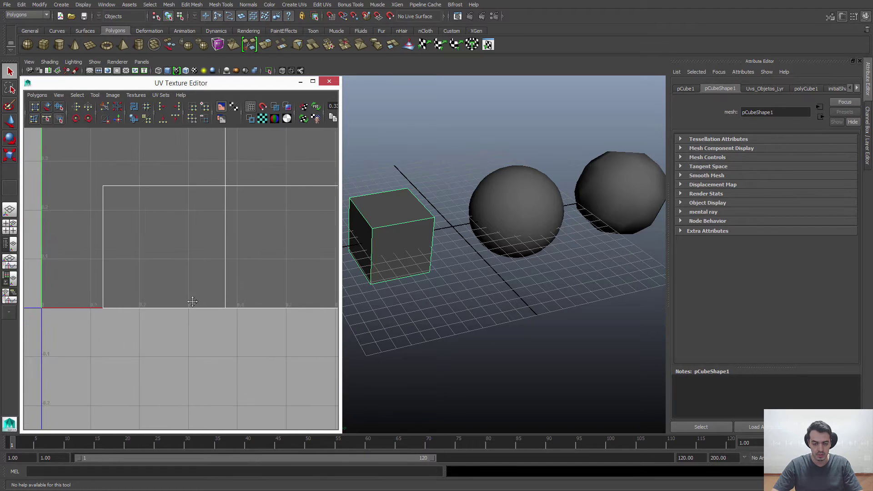
pyautogui.keyDown('alt'); pyautogui.moveTo(321, 294); pyautogui.dragTo(82, 306, button='middle'); pyautogui.keyUp('alt')
pyautogui.keyDown('alt'); pyautogui.moveTo(188, 322); pyautogui.dragTo(150, 323, button='middle'); pyautogui.keyUp('alt')
pyautogui.keyDown('alt'); pyautogui.moveTo(150, 323); pyautogui.dragTo(140, 334, button='right'); pyautogui.keyUp('alt')
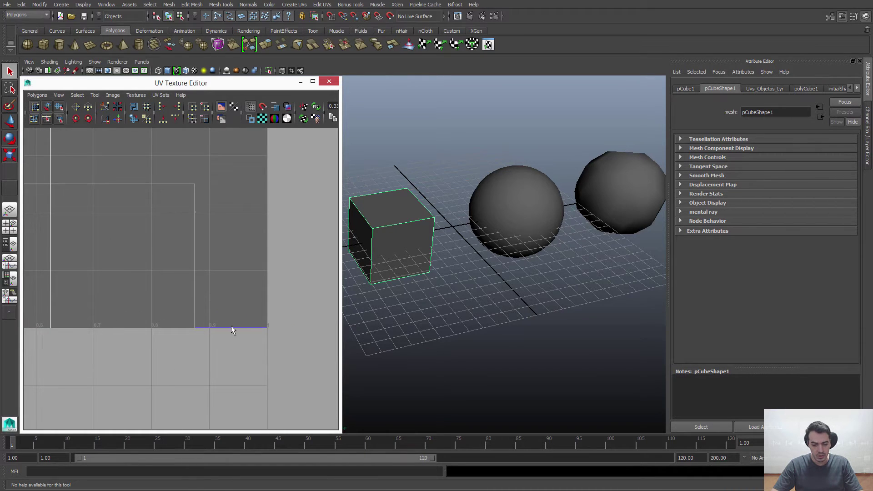
# - Follow the V axis from the origin up to 1, and compare the cube's full UV layout with the mesh
pyautogui.keyDown('alt'); pyautogui.moveTo(271, 336); pyautogui.dragTo(119, 288, button='right'); pyautogui.keyUp('alt')
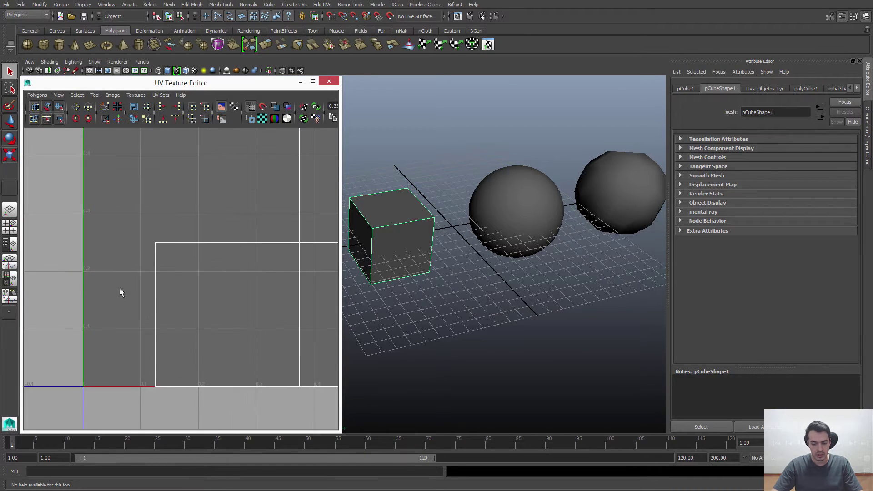
pyautogui.keyDown('alt'); pyautogui.moveTo(120, 255); pyautogui.dragTo(101, 254, button='middle'); pyautogui.keyUp('alt')
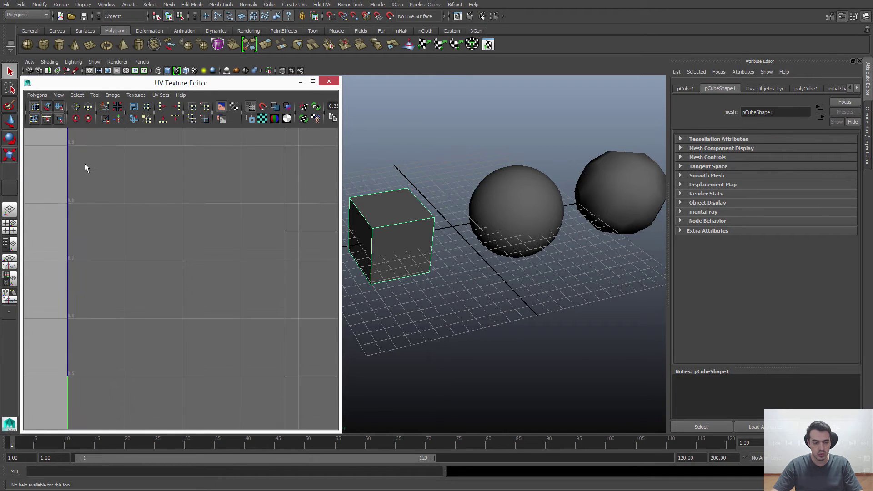
pyautogui.keyDown('alt'); pyautogui.moveTo(83, 166); pyautogui.dragTo(97, 260, button='middle'); pyautogui.keyUp('alt')
pyautogui.keyDown('alt'); pyautogui.moveTo(140, 246); pyautogui.dragTo(98, 221, button='right'); pyautogui.keyUp('alt')
pyautogui.keyDown('alt'); pyautogui.moveTo(238, 328); pyautogui.dragTo(178, 266, button='middle'); pyautogui.keyUp('alt')
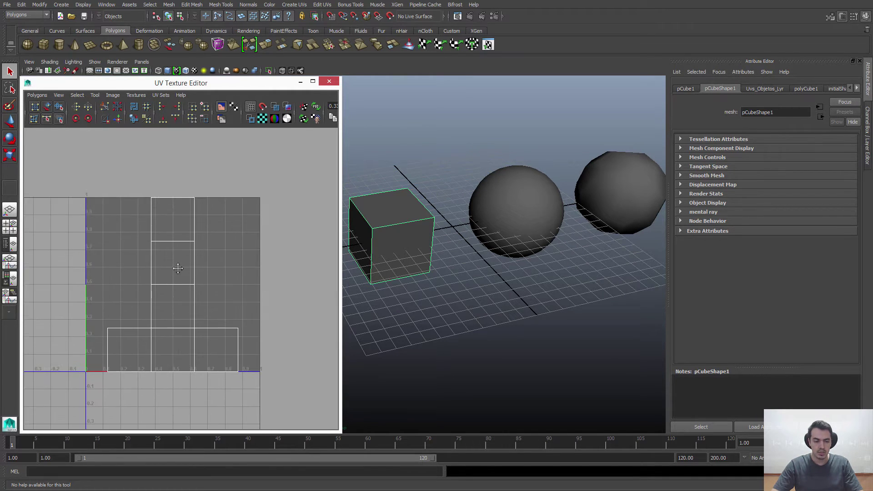
pyautogui.keyDown('alt'); pyautogui.moveTo(177, 267); pyautogui.dragTo(242, 325, button='right'); pyautogui.keyUp('alt')
pyautogui.keyDown('alt'); pyautogui.moveTo(241, 325); pyautogui.dragTo(239, 319, button='middle'); pyautogui.keyUp('alt')
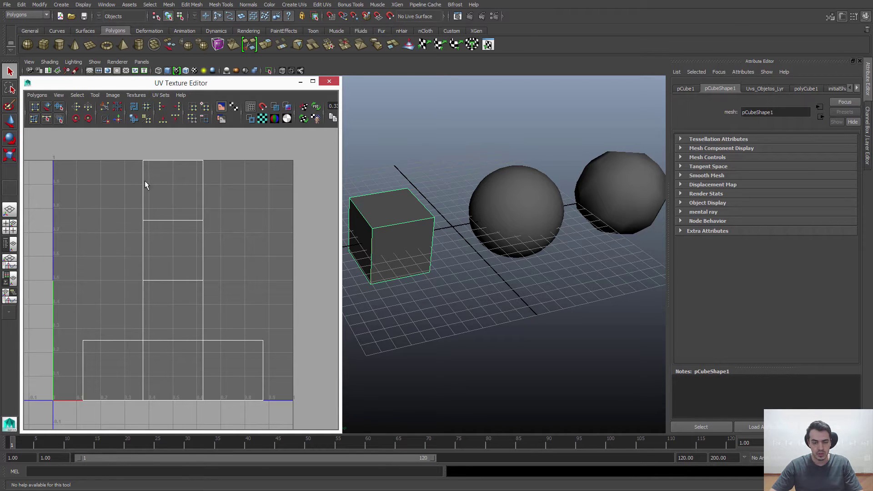
pyautogui.keyDown('alt'); pyautogui.moveTo(506, 185); pyautogui.dragTo(527, 198, button='middle'); pyautogui.keyUp('alt')
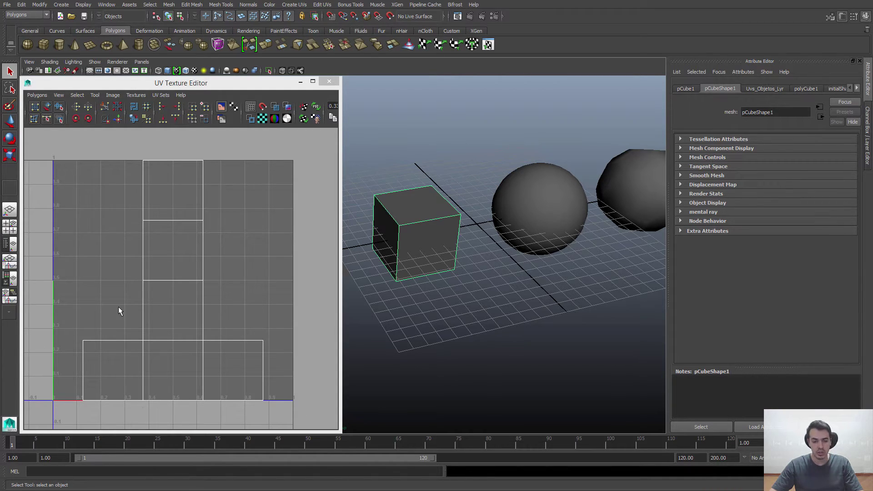
pyautogui.scroll(1, 150, 289)
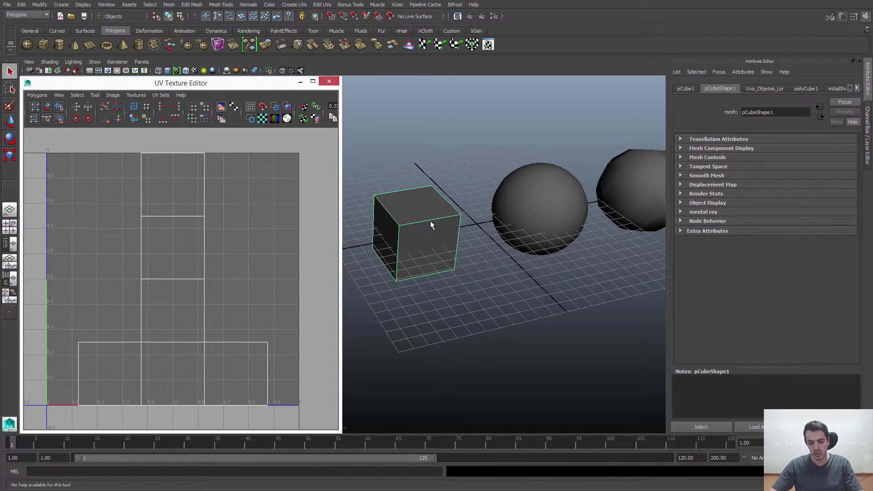
# - Switch the layout to UV selection, pick the UV on the central column's left edge at V 0.5, and locate its corner on the cube
pyautogui.scroll(2, 110, 296)
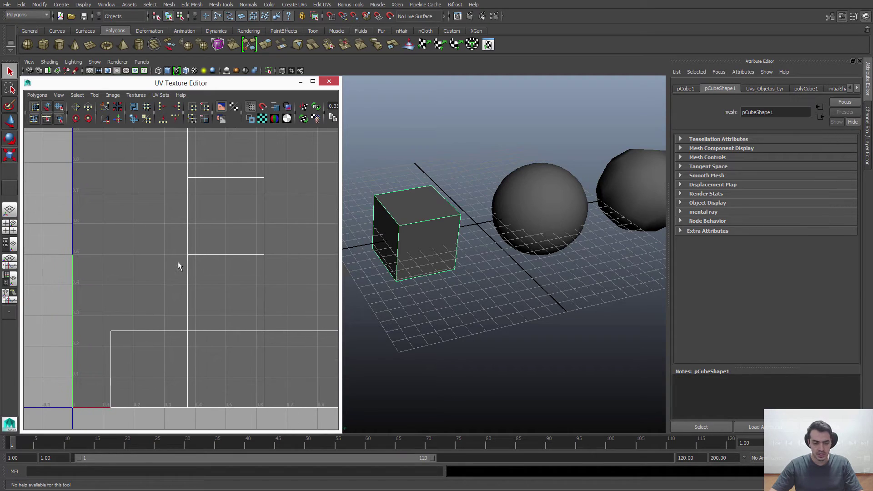
pyautogui.moveTo(186, 255); pyautogui.dragTo(219, 257, button='right')
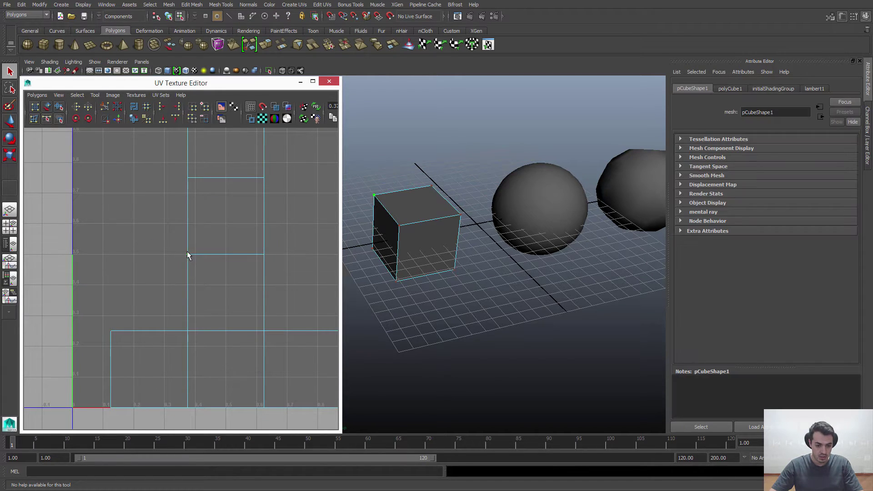
pyautogui.scroll(1, 188, 267)
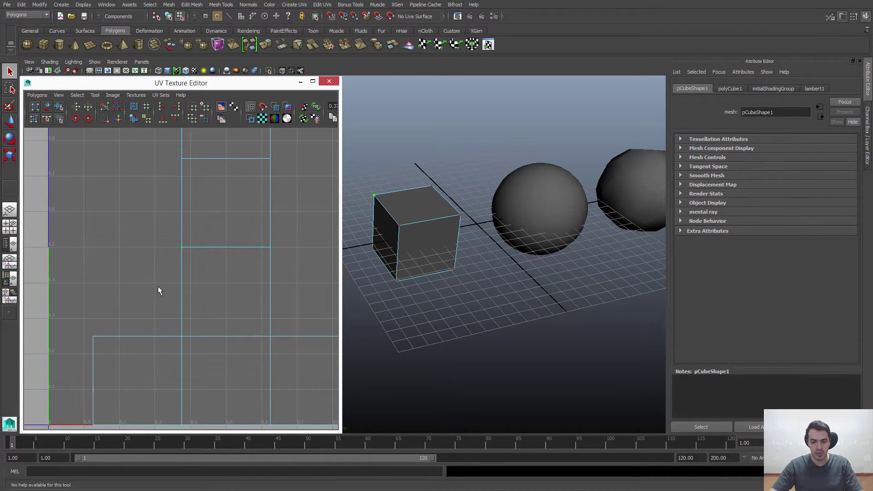
pyautogui.keyDown('alt'); pyautogui.moveTo(373, 202); pyautogui.dragTo(425, 202); pyautogui.keyUp('alt')
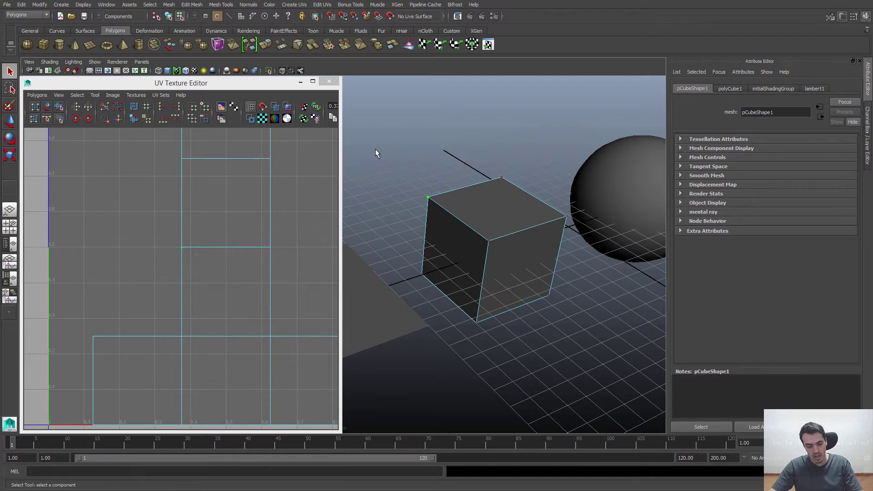
# - Trace the selected UV's position from the origin along the U and V axes of the grid
pyautogui.keyDown('alt'); pyautogui.moveTo(190, 247); pyautogui.dragTo(190, 224, button='middle'); pyautogui.keyUp('alt')
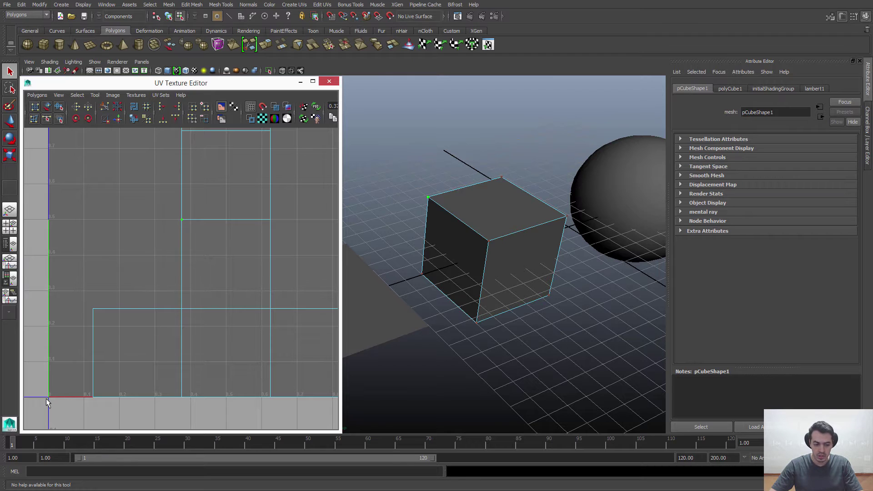
pyautogui.keyDown('alt'); pyautogui.moveTo(50, 397); pyautogui.dragTo(110, 362, button='right'); pyautogui.keyUp('alt')
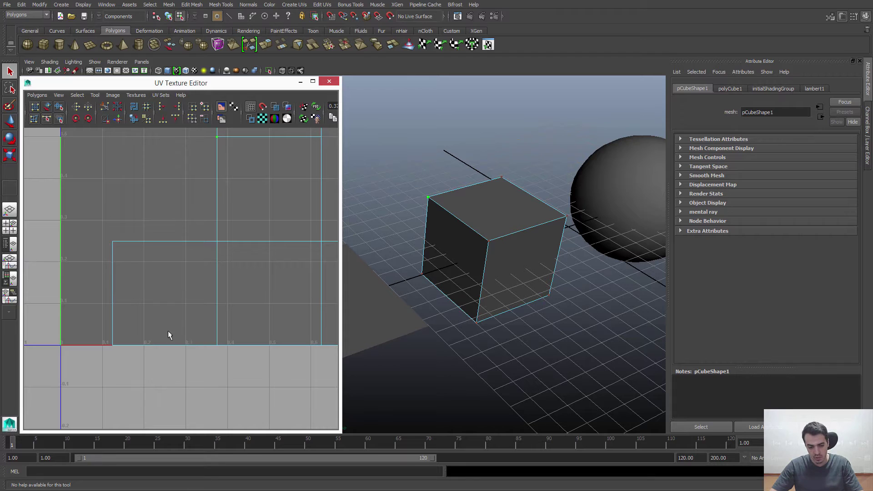
pyautogui.keyDown('alt'); pyautogui.moveTo(176, 334); pyautogui.dragTo(125, 371, button='middle'); pyautogui.keyUp('alt')
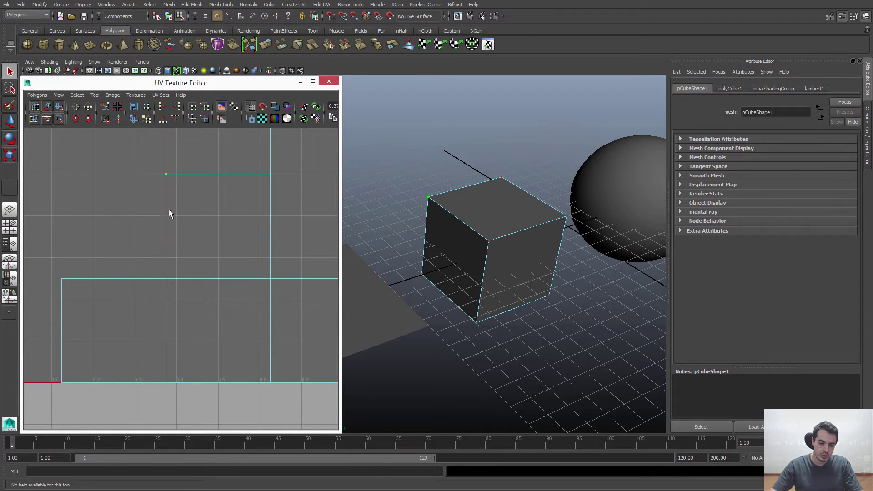
pyautogui.keyDown('alt'); pyautogui.moveTo(160, 190); pyautogui.dragTo(249, 211, button='middle'); pyautogui.keyUp('alt')
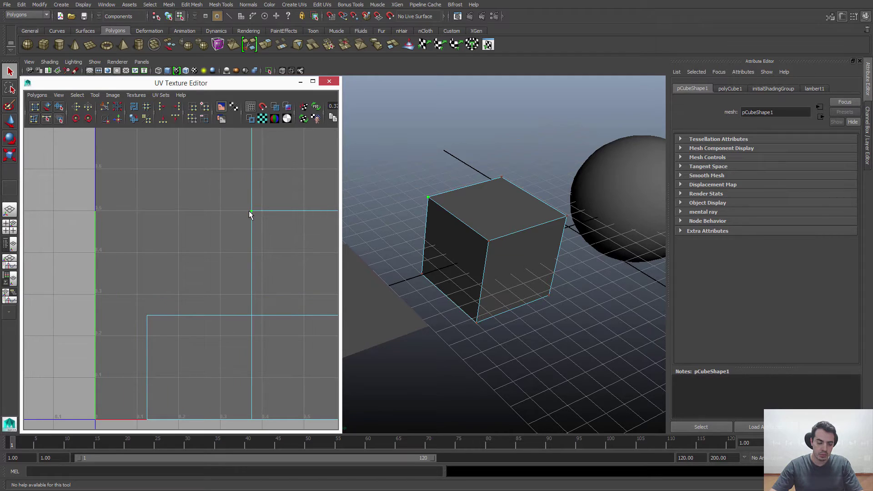
pyautogui.keyDown('alt'); pyautogui.moveTo(247, 212); pyautogui.dragTo(228, 212, button='middle'); pyautogui.keyUp('alt')
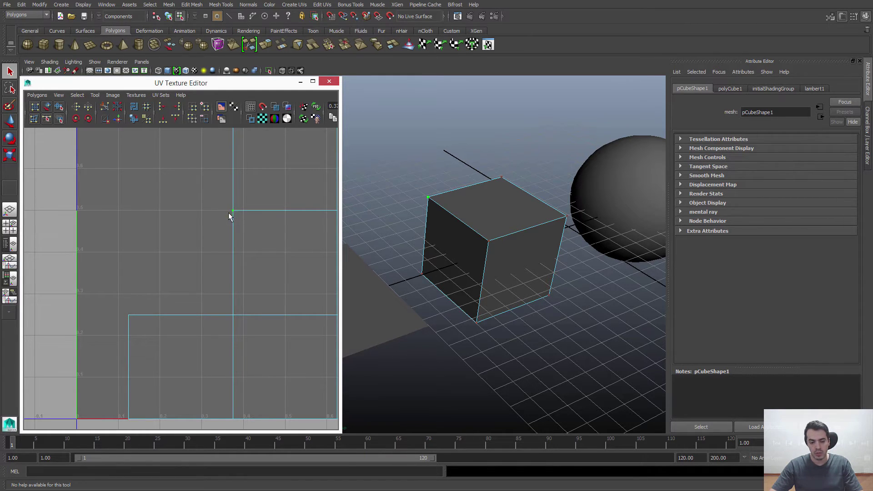
pyautogui.keyDown('alt'); pyautogui.moveTo(233, 213); pyautogui.dragTo(220, 218, button='middle'); pyautogui.keyUp('alt')
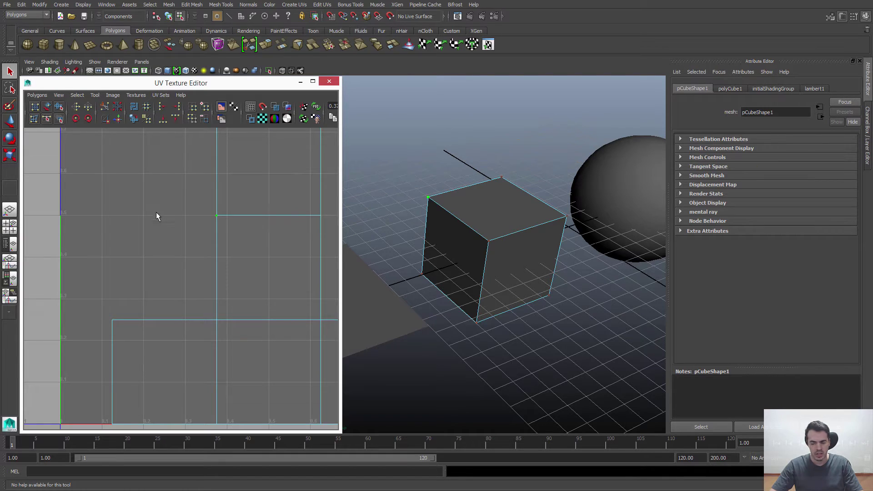
pyautogui.keyDown('alt'); pyautogui.moveTo(240, 210); pyautogui.dragTo(232, 238, button='middle'); pyautogui.keyUp('alt')
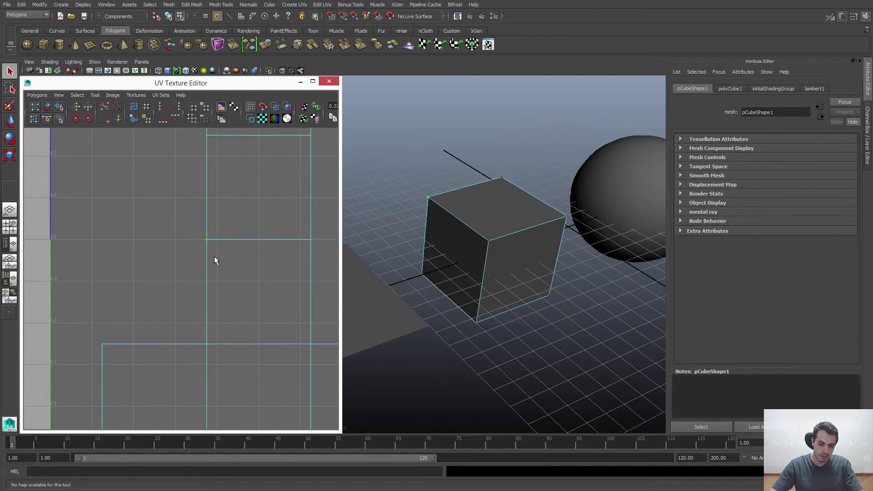
# - Select the next UV up on the central column's left edge and compare its grid position with its corner on the cube
pyautogui.scroll(2, 206, 199)
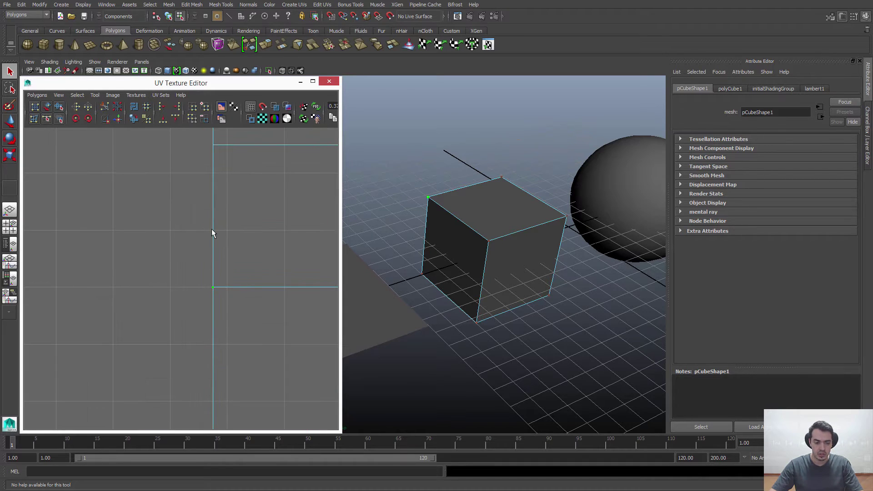
pyautogui.moveTo(217, 241); pyautogui.dragTo(211, 230)
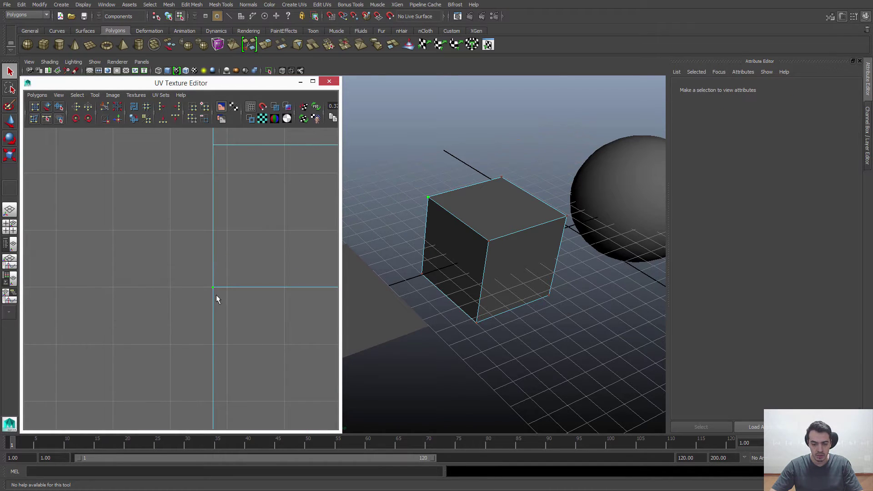
pyautogui.keyDown('alt'); pyautogui.moveTo(226, 230); pyautogui.dragTo(274, 293, button='middle'); pyautogui.keyUp('alt')
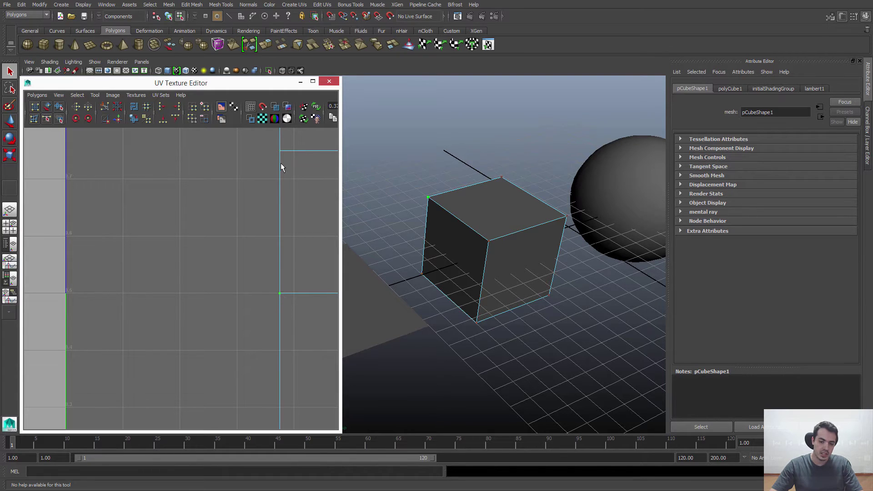
pyautogui.click(276, 292)
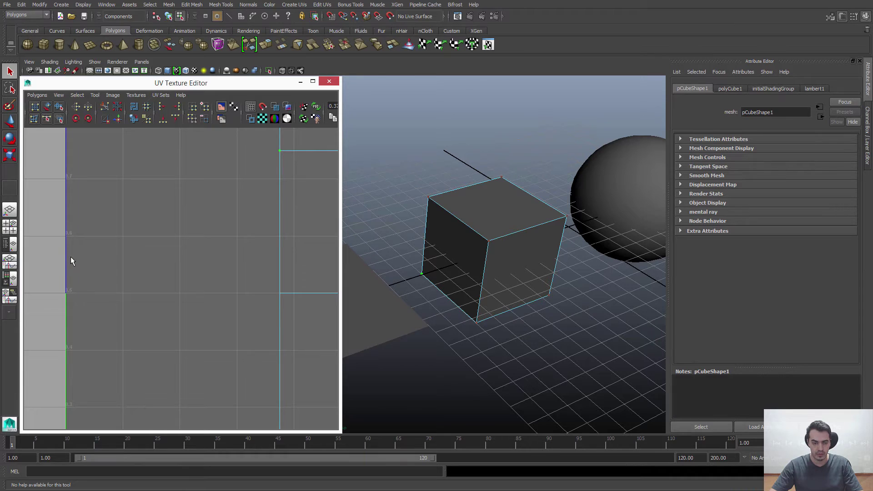
pyautogui.keyDown('alt'); pyautogui.moveTo(227, 210); pyautogui.dragTo(181, 219, button='right'); pyautogui.keyUp('alt')
pyautogui.keyDown('alt'); pyautogui.moveTo(224, 309); pyautogui.dragTo(214, 229, button='middle'); pyautogui.keyUp('alt')
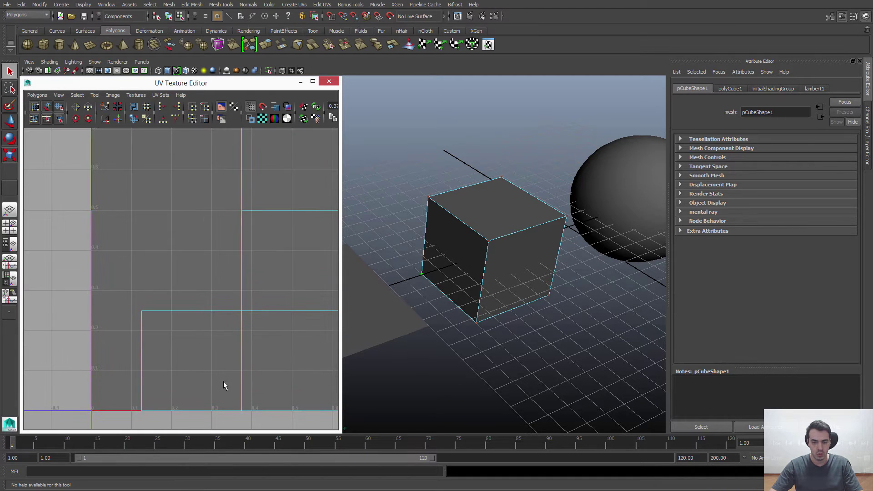
# - Select the UV at V 0.5 and the one above it on the central column's left edge, and compare them with the cube's corners
pyautogui.keyDown('alt'); pyautogui.moveTo(240, 141); pyautogui.dragTo(226, 245, button='middle'); pyautogui.keyUp('alt')
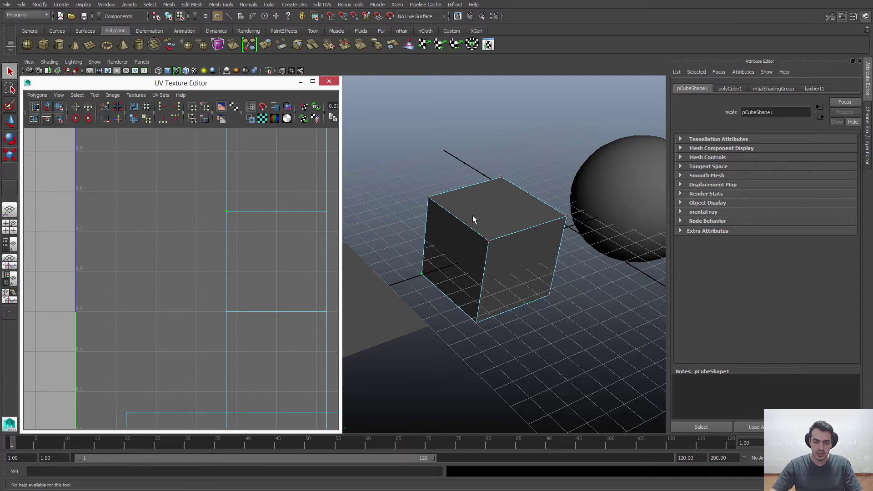
pyautogui.moveTo(218, 194); pyautogui.dragTo(256, 313)
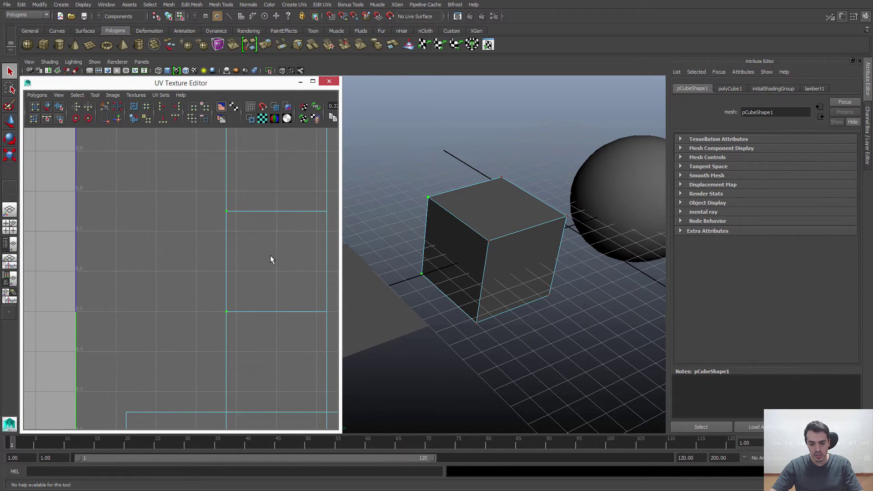
pyautogui.keyDown('alt'); pyautogui.moveTo(278, 261); pyautogui.dragTo(247, 193, button='middle'); pyautogui.keyUp('alt')
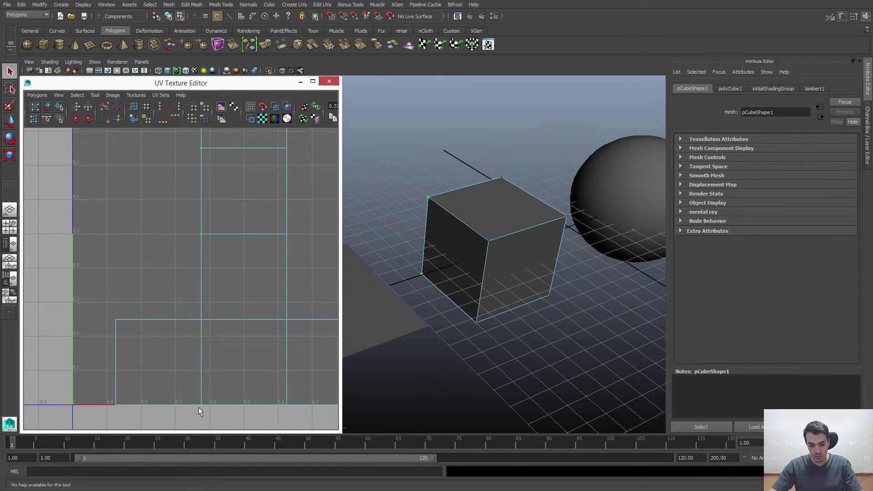
pyautogui.click(249, 179)
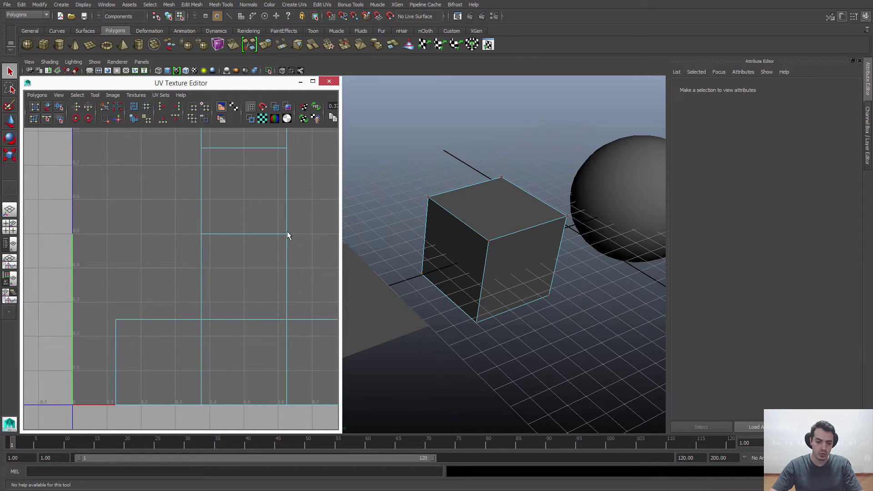
# - Select all of the cube's UVs, compare them with the mesh corners, and clear the selection to examine the full layout
pyautogui.keyDown('alt'); pyautogui.moveTo(287, 231); pyautogui.dragTo(92, 220, button='right'); pyautogui.keyUp('alt')
pyautogui.moveTo(316, 353); pyautogui.dragTo(316, 352)
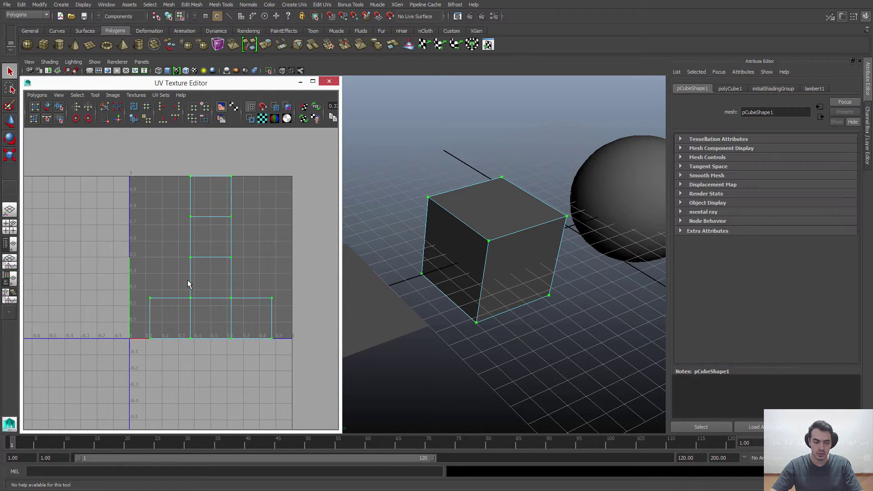
pyautogui.click(236, 225)
pyautogui.keyDown('alt'); pyautogui.moveTo(226, 245); pyautogui.dragTo(257, 276, button='right'); pyautogui.keyUp('alt')
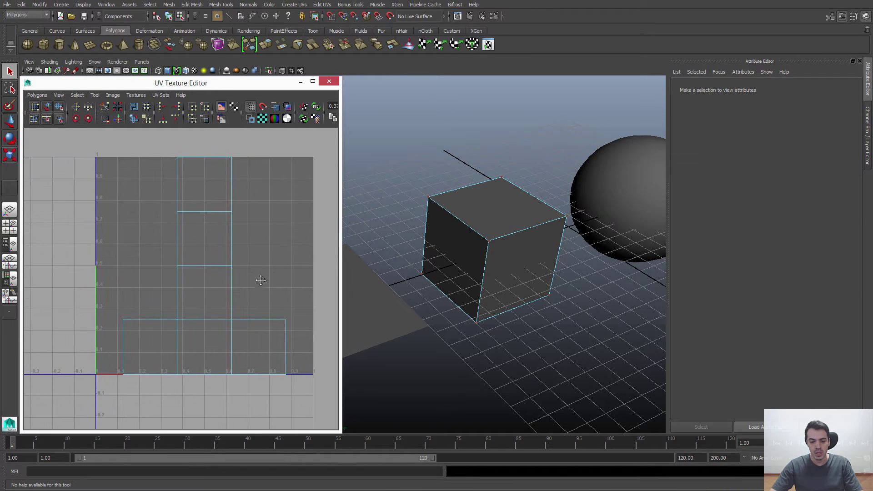
pyautogui.keyDown('alt'); pyautogui.moveTo(166, 253); pyautogui.dragTo(160, 245, button='middle'); pyautogui.keyUp('alt')
pyautogui.keyDown('alt'); pyautogui.moveTo(160, 246); pyautogui.dragTo(205, 234, button='right'); pyautogui.keyUp('alt')
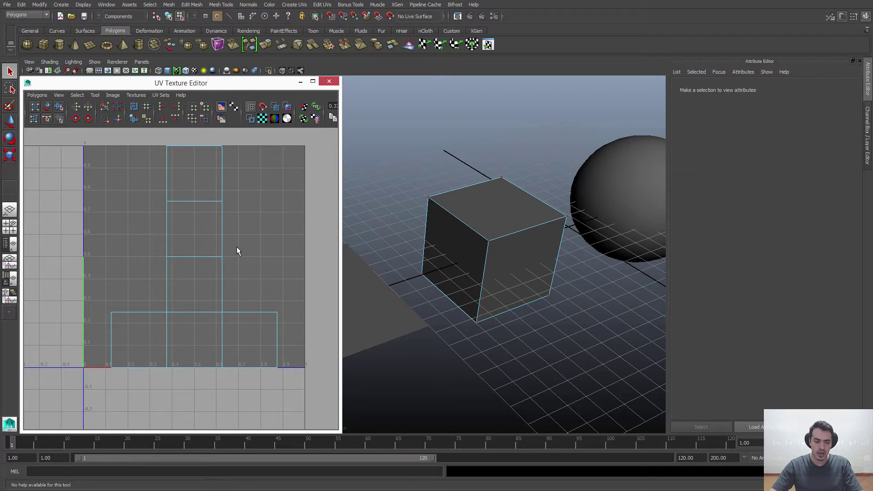
pyautogui.keyDown('alt'); pyautogui.moveTo(175, 281); pyautogui.dragTo(176, 288, button='middle'); pyautogui.keyUp('alt')
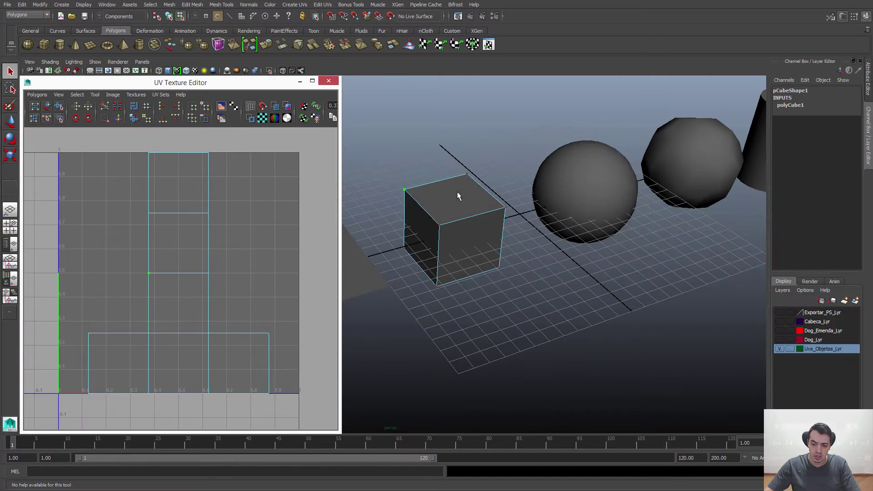
# - Return the cube to object mode and frame all the primitives in the perspective view
pyautogui.moveTo(458, 191); pyautogui.dragTo(490, 178, button='right')
pyautogui.keyDown('alt'); pyautogui.moveTo(483, 200); pyautogui.dragTo(577, 213, button='middle'); pyautogui.keyUp('alt')
pyautogui.keyDown('alt'); pyautogui.moveTo(577, 214); pyautogui.dragTo(503, 203, button='right'); pyautogui.keyUp('alt')
pyautogui.keyDown('alt'); pyautogui.moveTo(504, 202); pyautogui.dragTo(522, 249); pyautogui.keyUp('alt')
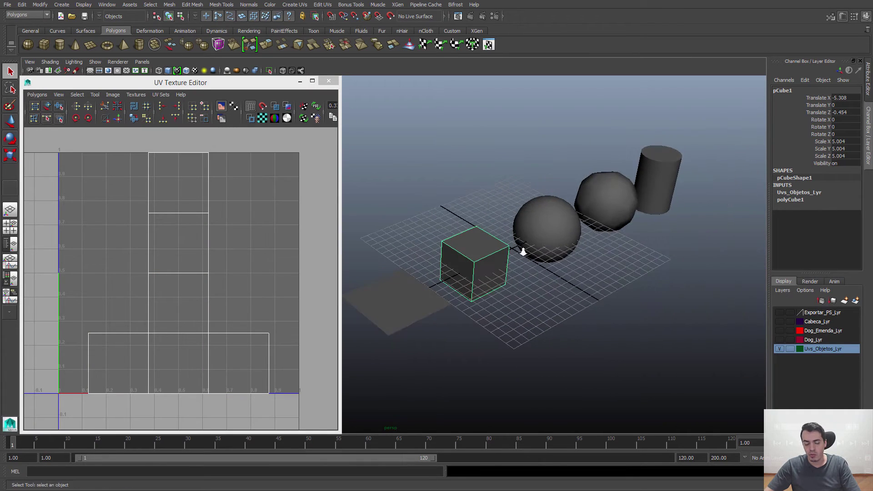
pyautogui.keyDown('alt'); pyautogui.moveTo(522, 249); pyautogui.dragTo(523, 271, button='right'); pyautogui.keyUp('alt')
pyautogui.keyDown('alt'); pyautogui.moveTo(524, 271); pyautogui.dragTo(521, 273); pyautogui.keyUp('alt')
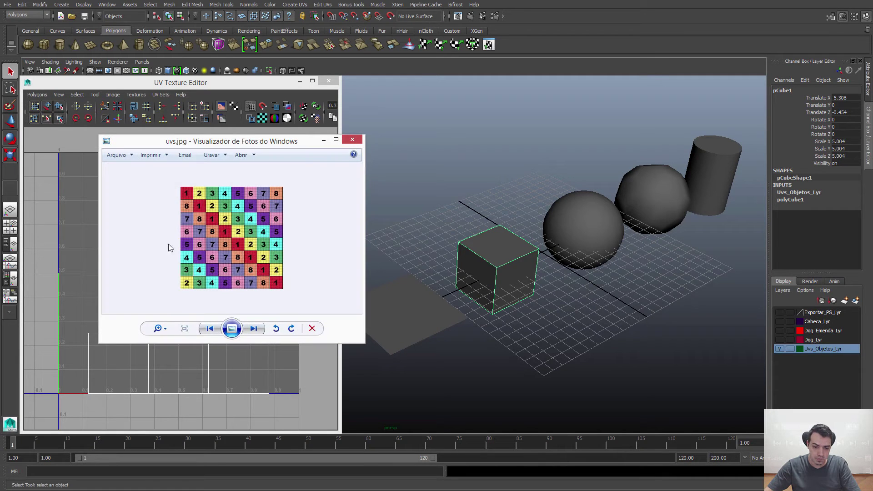
# - Examine the numbered color grid uvs.jpg in Windows Photo Viewer beside the primitives, and minimize the viewer
pyautogui.moveTo(195, 136); pyautogui.dragTo(115, 82)
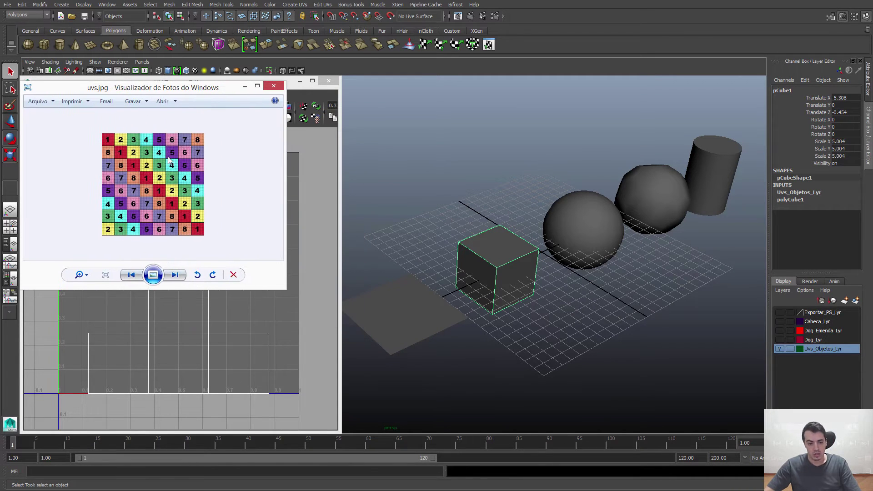
pyautogui.keyDown('alt'); pyautogui.moveTo(572, 255); pyautogui.dragTo(558, 263, button='middle'); pyautogui.keyUp('alt')
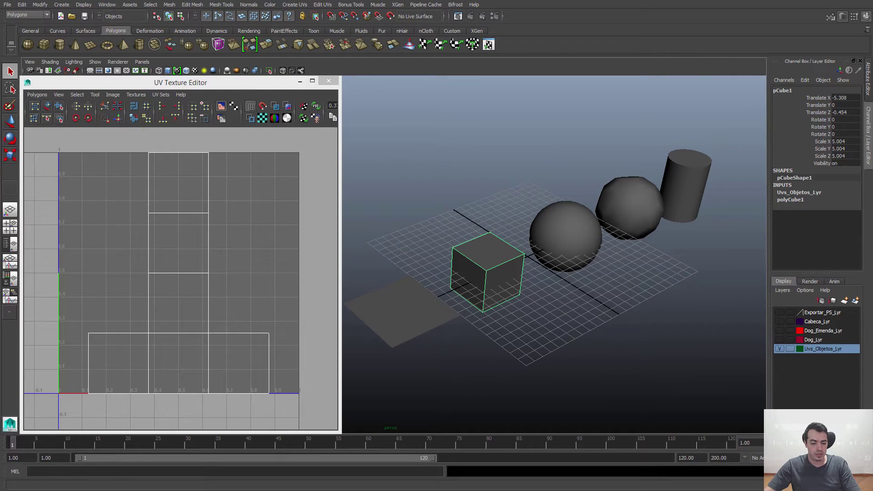
pyautogui.click(9, 456)
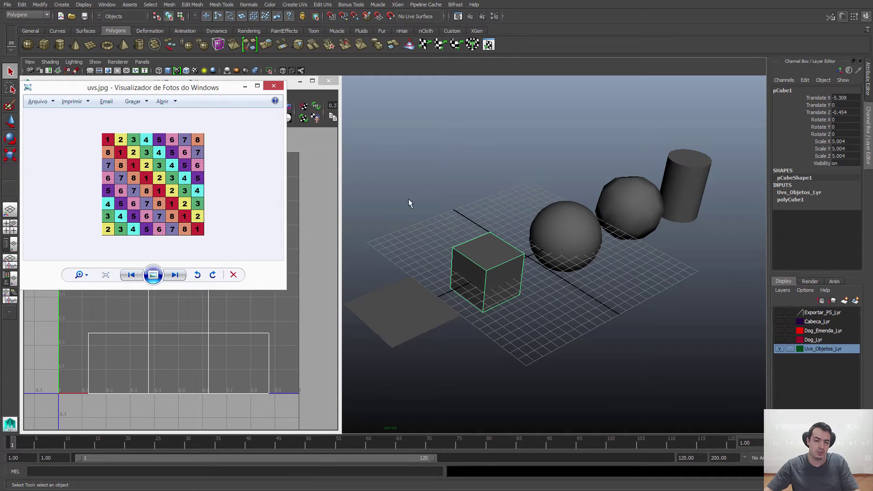
pyautogui.click(245, 87)
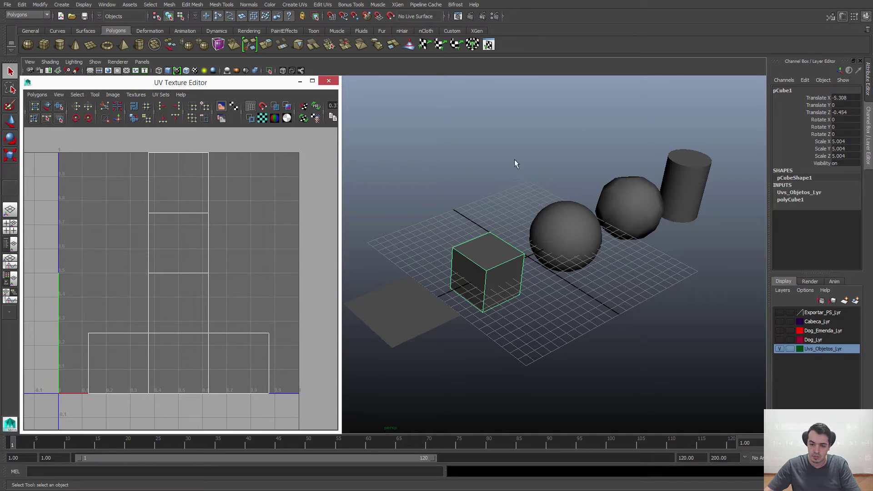
# - Close the UV Texture Editor and deselect the cube, keeping the whole row of primitives in view
pyautogui.scroll(-2, 552, 148)
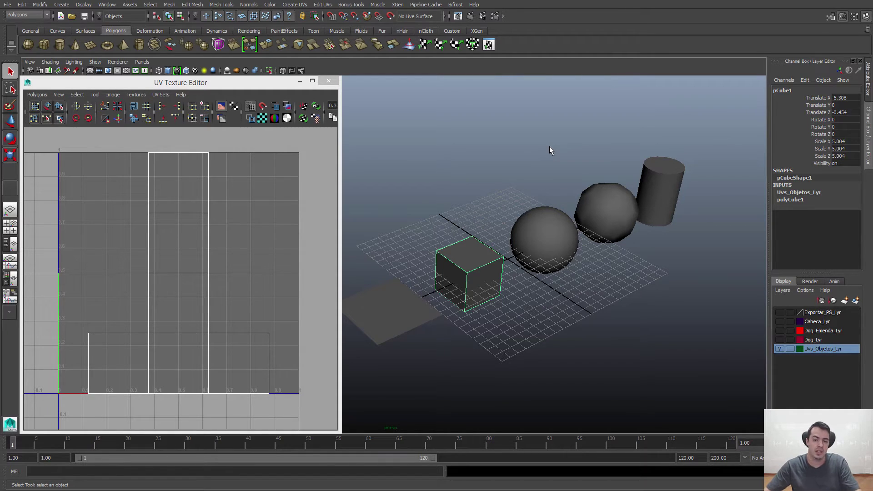
pyautogui.moveTo(270, 77); pyautogui.dragTo(270, 79)
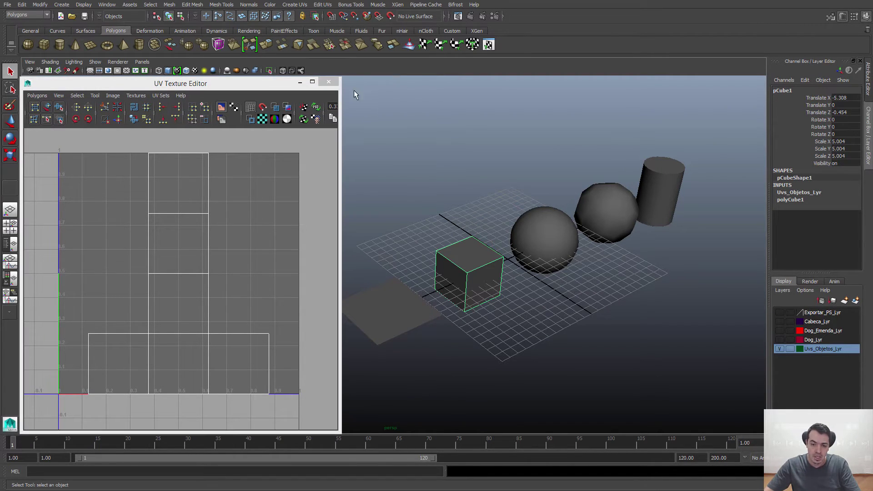
pyautogui.click(329, 81)
pyautogui.keyDown('alt'); pyautogui.moveTo(639, 199); pyautogui.dragTo(550, 208, button='middle'); pyautogui.keyUp('alt')
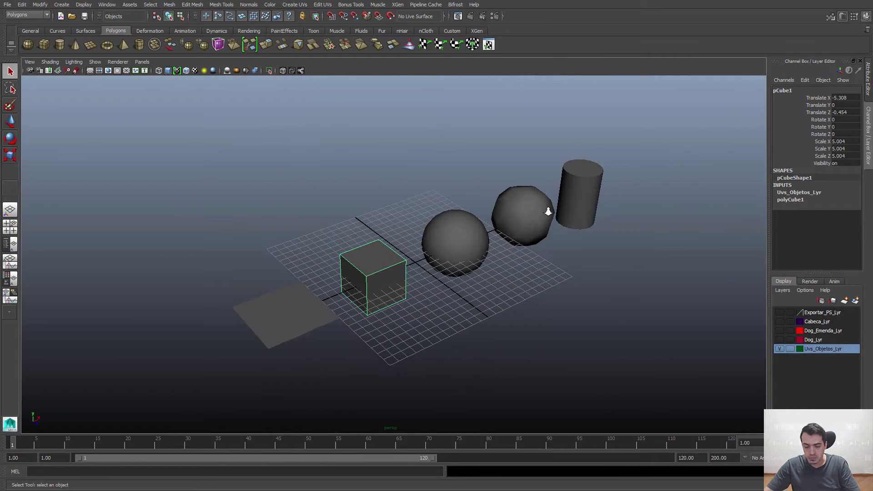
pyautogui.scroll(2, 500, 191)
pyautogui.click(430, 174)
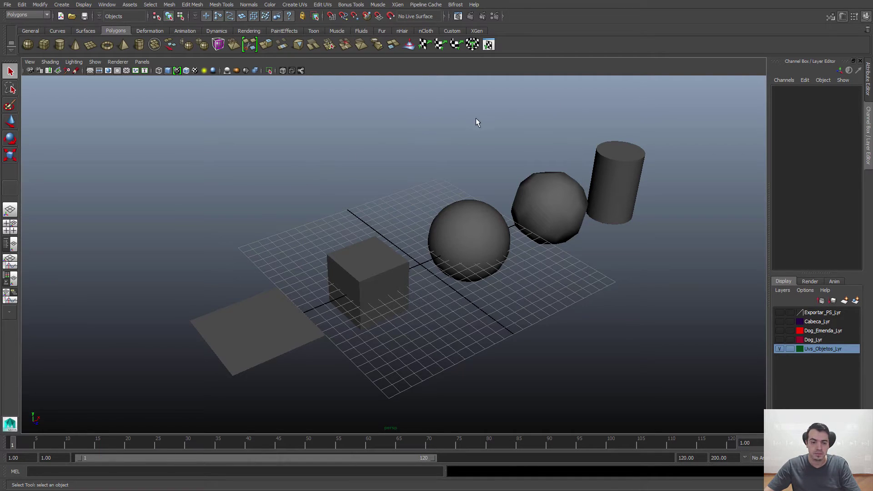
# - Open the Hypershade and place its window beside the spheres and cylinder
pyautogui.click(105, 5)
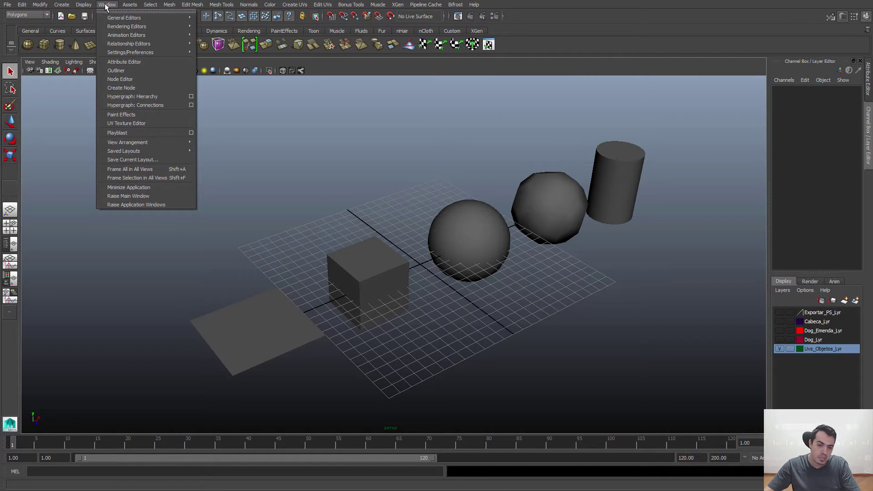
pyautogui.moveTo(115, 28)
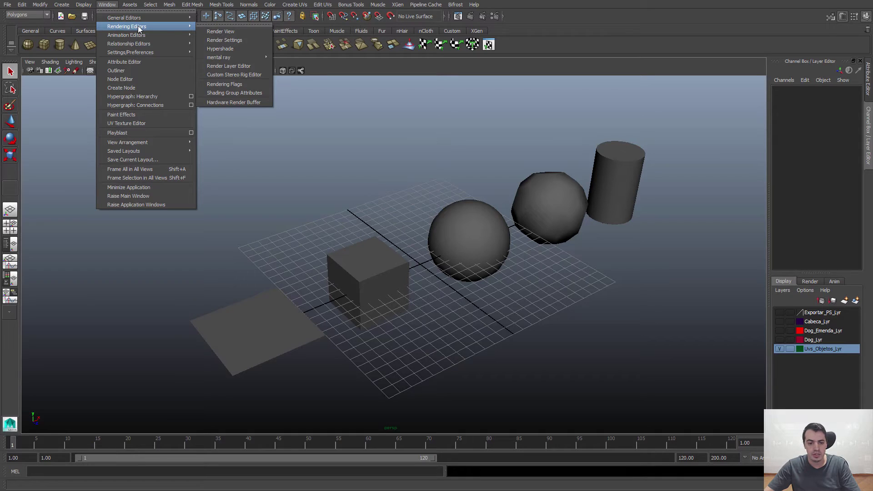
pyautogui.click(223, 49)
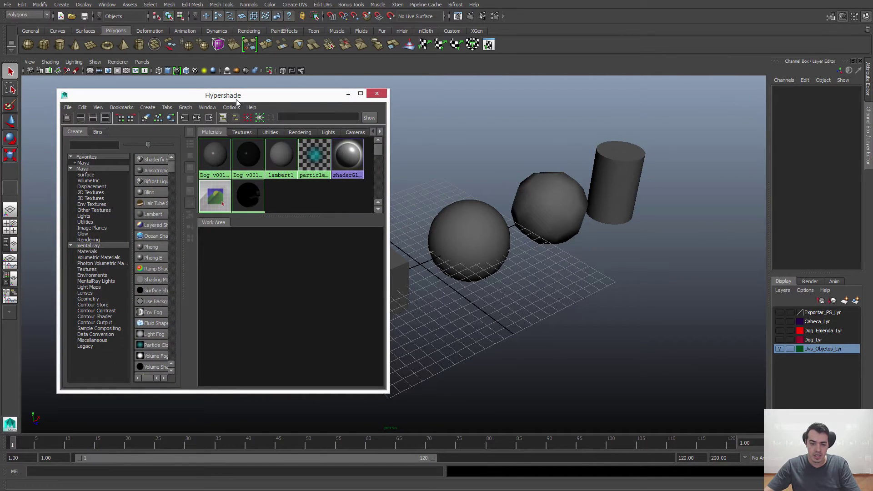
pyautogui.moveTo(236, 101); pyautogui.dragTo(213, 103)
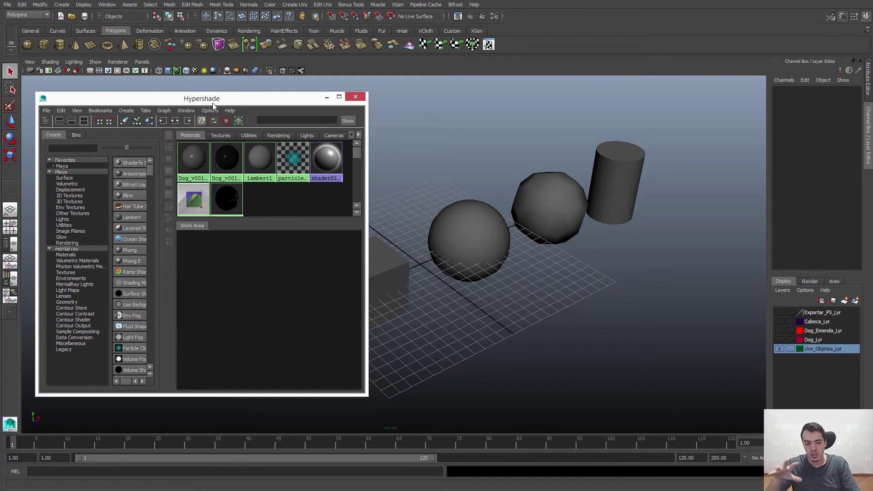
pyautogui.moveTo(174, 99); pyautogui.dragTo(173, 103)
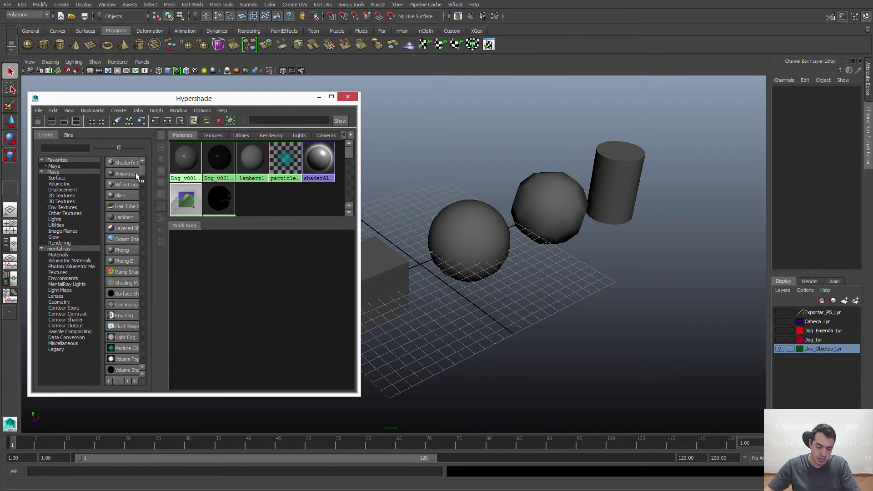
# - Create a Surface Shader material and place its node in the middle of the work area
pyautogui.click(57, 179)
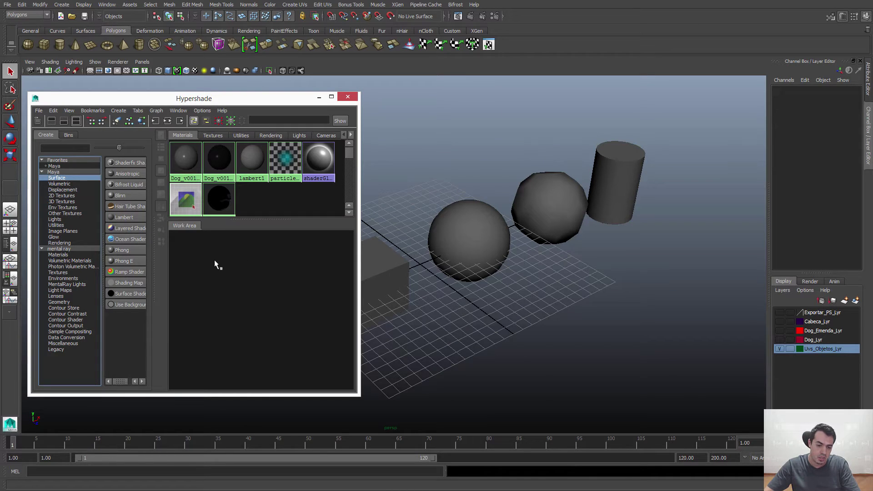
pyautogui.click(120, 293)
pyautogui.moveTo(206, 271); pyautogui.dragTo(247, 315)
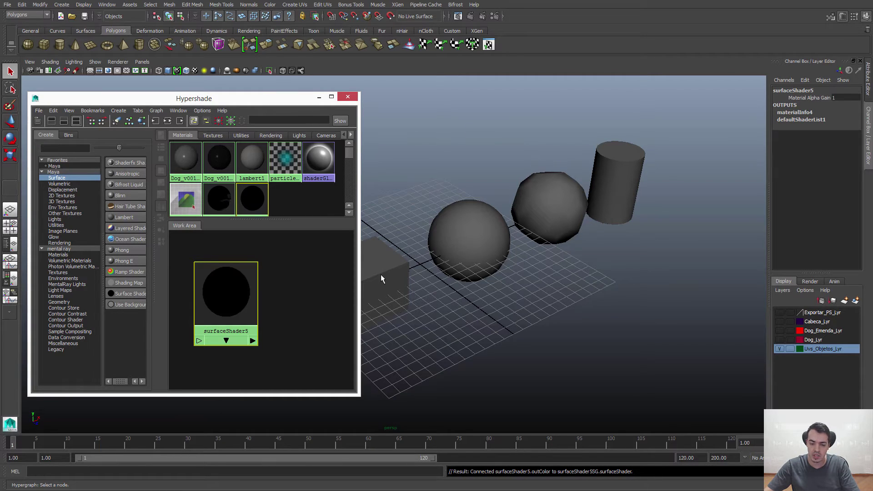
# - Show the new surface shader's attributes and connect a File texture to its Out Color
pyautogui.doubleClick(235, 291)
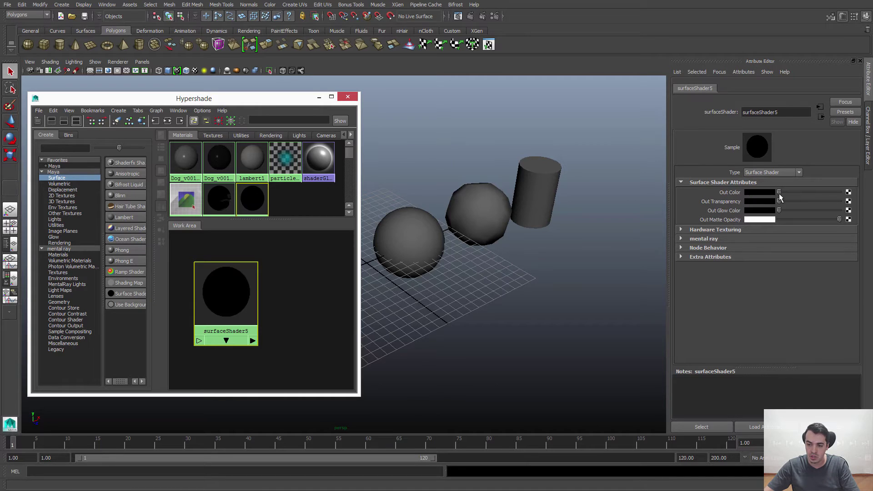
pyautogui.moveTo(775, 191)
pyautogui.mouseDown()
pyautogui.moveTo(812, 190)
pyautogui.moveTo(765, 193)
pyautogui.mouseUp()
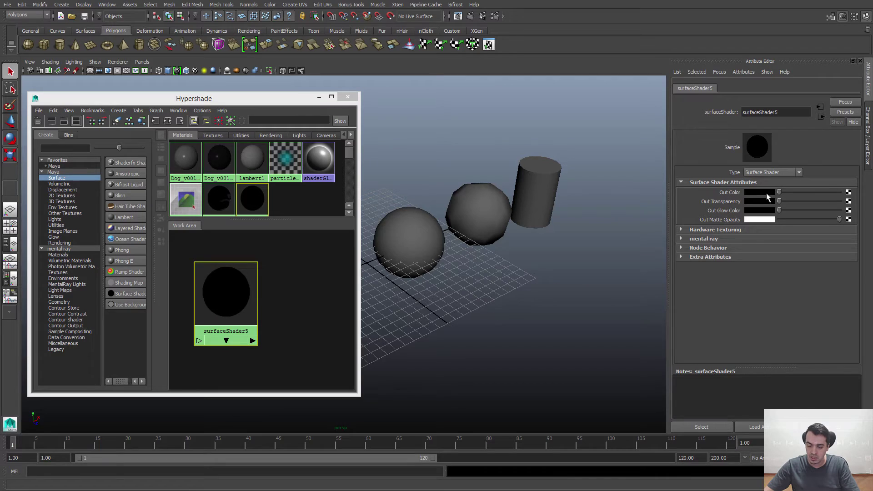
pyautogui.click(848, 192)
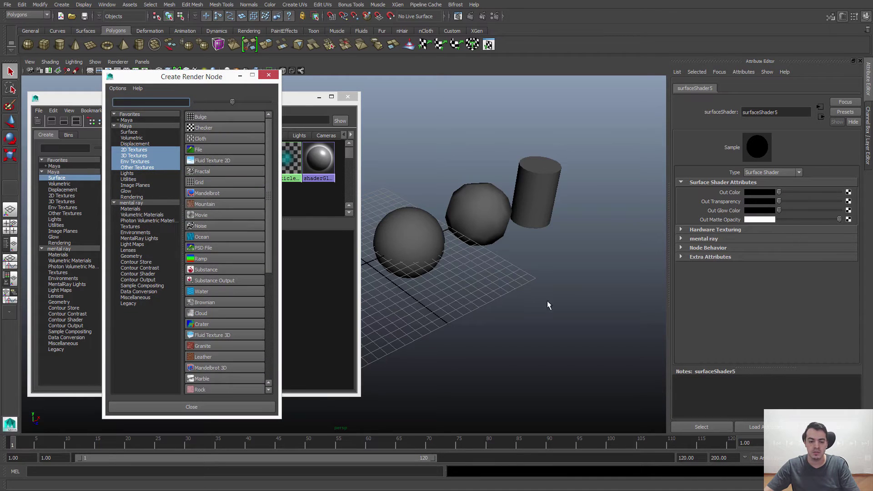
pyautogui.click(197, 151)
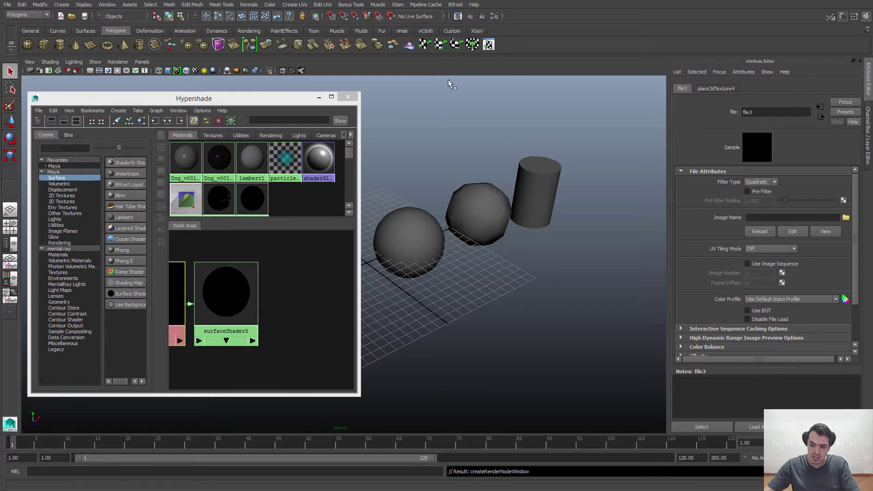
# - Arrange the file texture node and the surface shader node side by side in the work area, leaving the file node selected
pyautogui.click(235, 235)
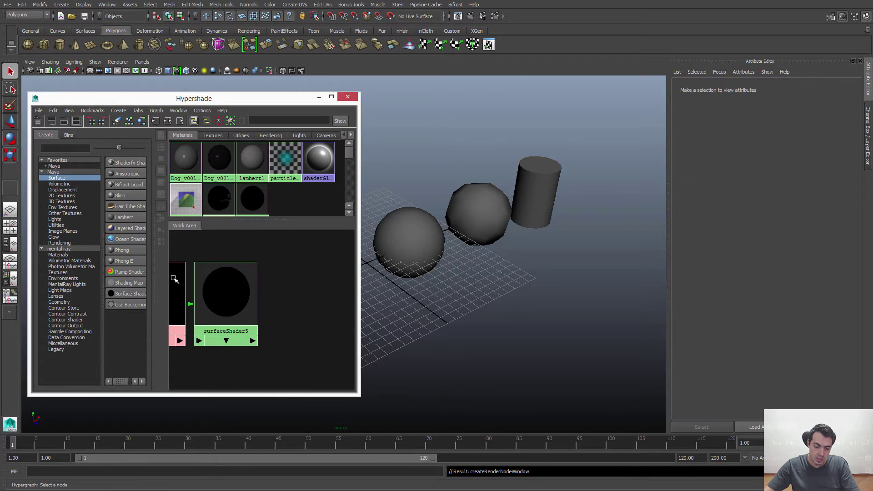
pyautogui.moveTo(205, 278); pyautogui.dragTo(284, 279)
pyautogui.moveTo(185, 280); pyautogui.dragTo(243, 281)
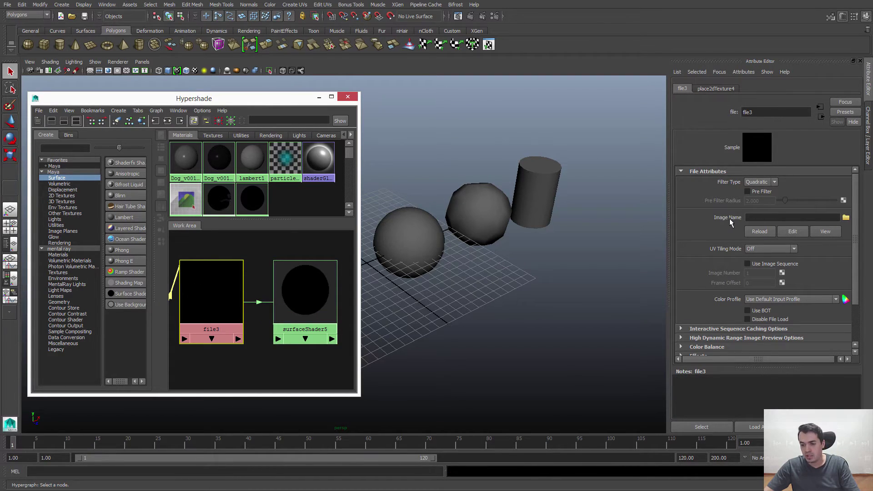
# - Load uvs.jpg from the project's sourceimages folder as the file texture's image
pyautogui.click(764, 218)
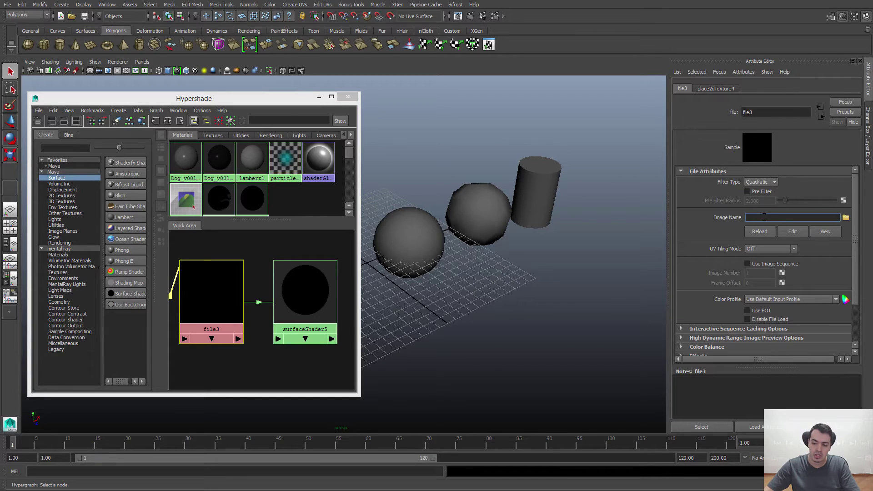
pyautogui.click(846, 218)
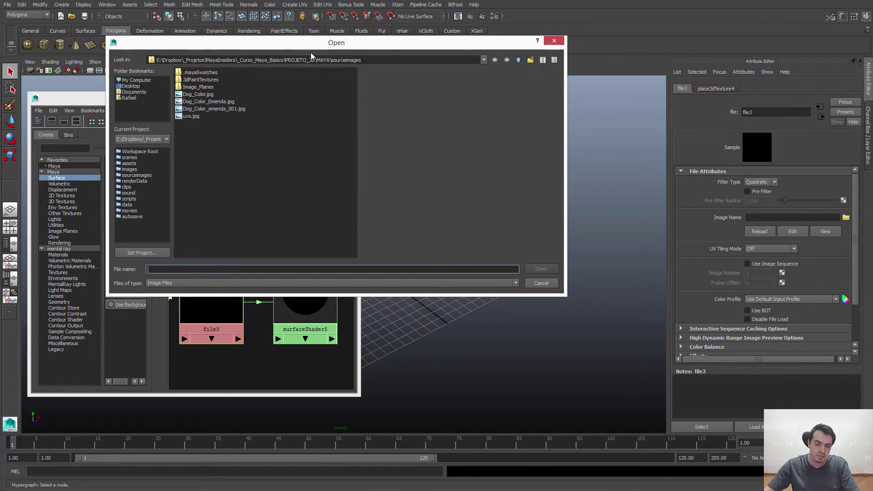
pyautogui.click(190, 117)
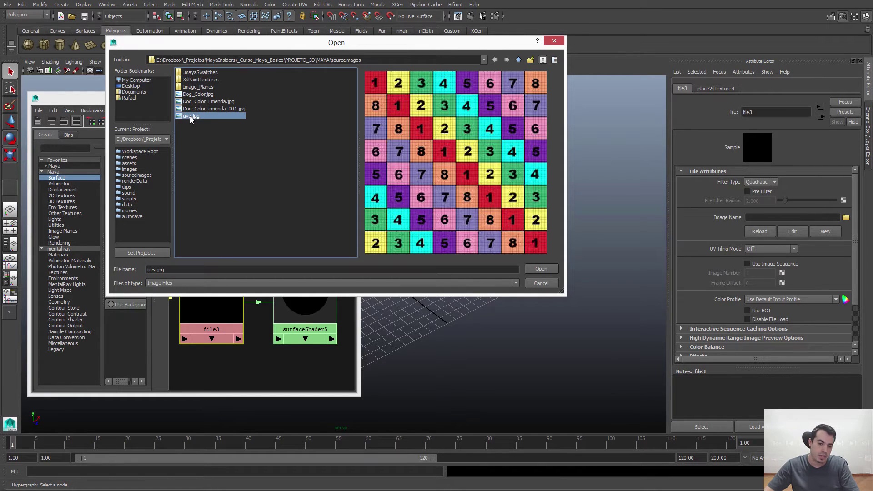
pyautogui.doubleClick(191, 117)
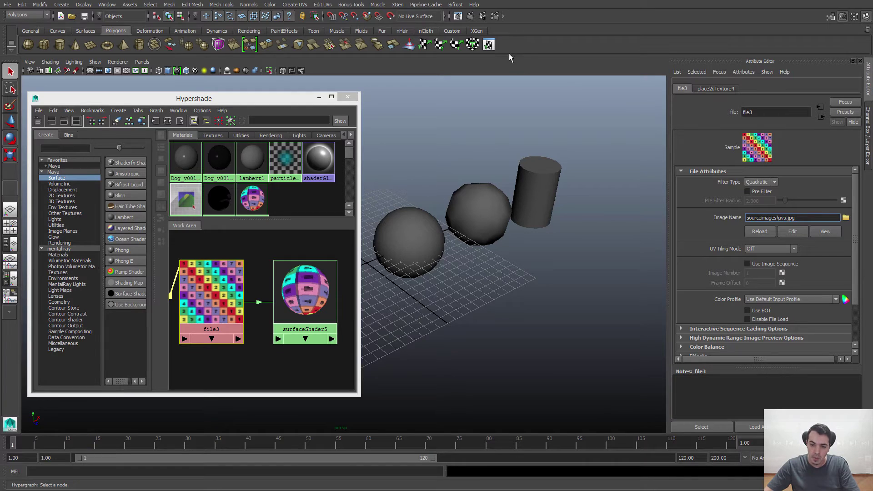
# - Assign the surface shader with the uvs.jpg texture to all five primitives and close the Hypershade
pyautogui.keyDown('alt'); pyautogui.moveTo(486, 211); pyautogui.dragTo(489, 178, button='middle'); pyautogui.keyUp('alt')
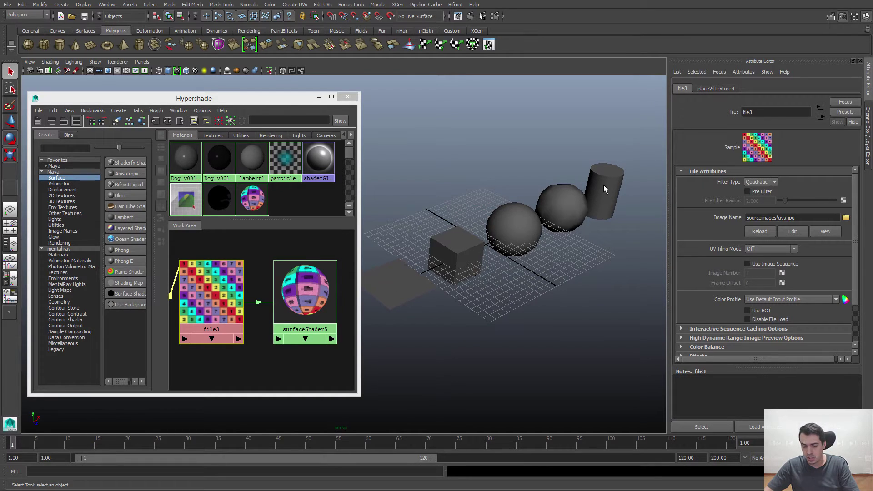
pyautogui.moveTo(642, 127); pyautogui.dragTo(384, 362)
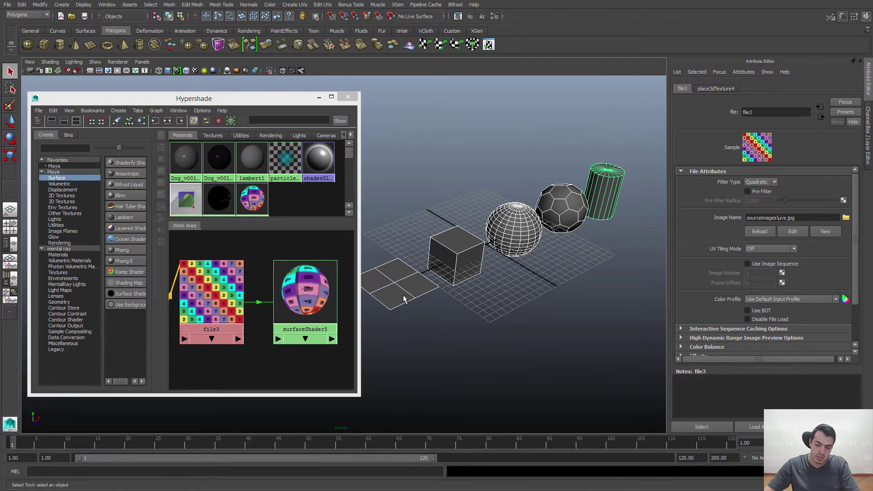
pyautogui.rightClick(298, 285)
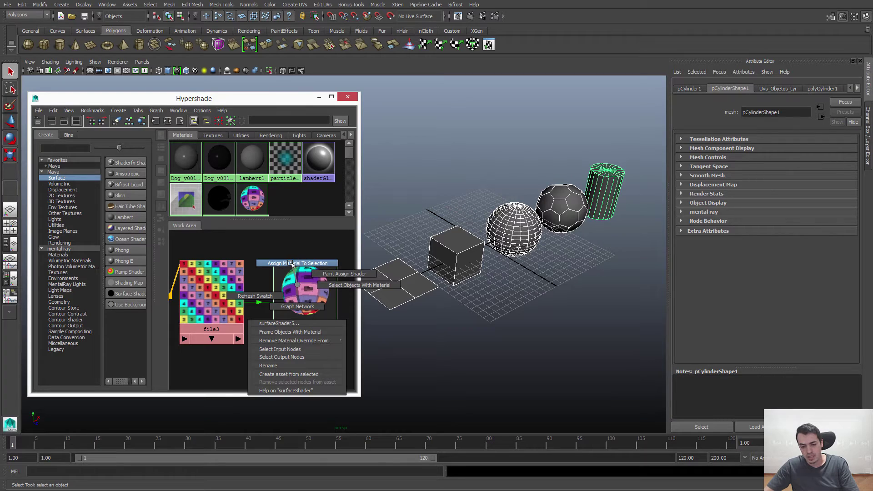
pyautogui.click(291, 263)
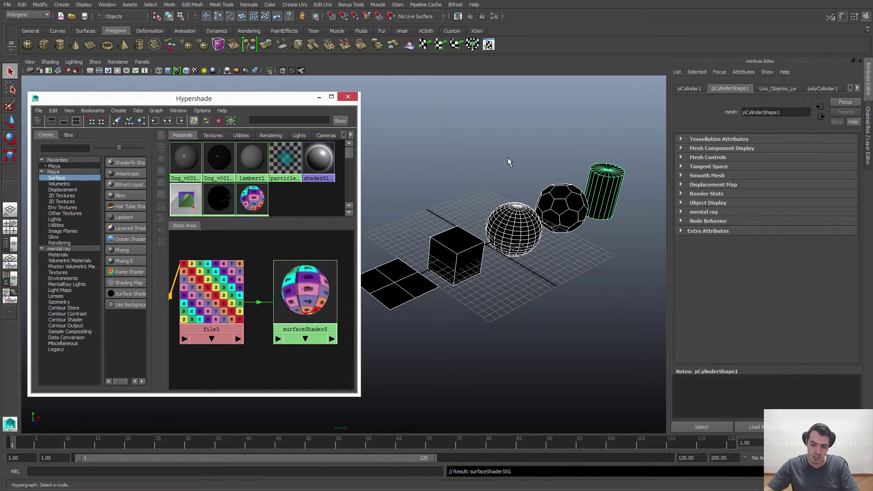
pyautogui.click(549, 272)
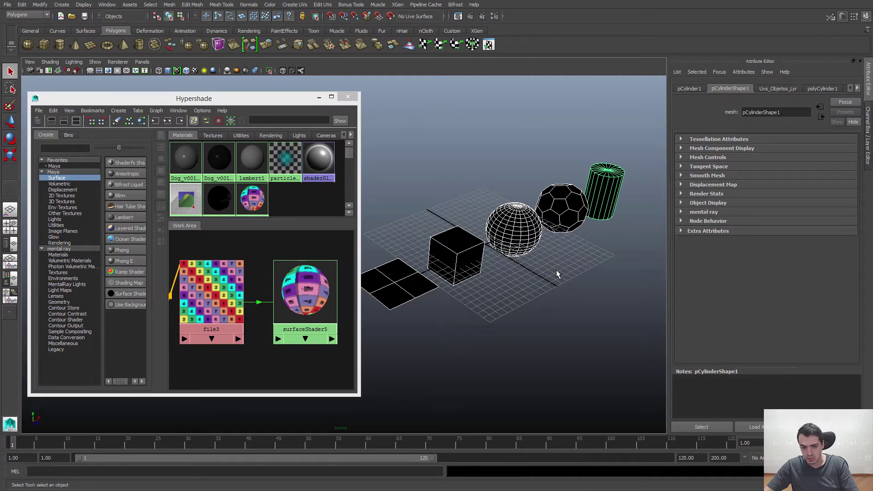
pyautogui.click(349, 96)
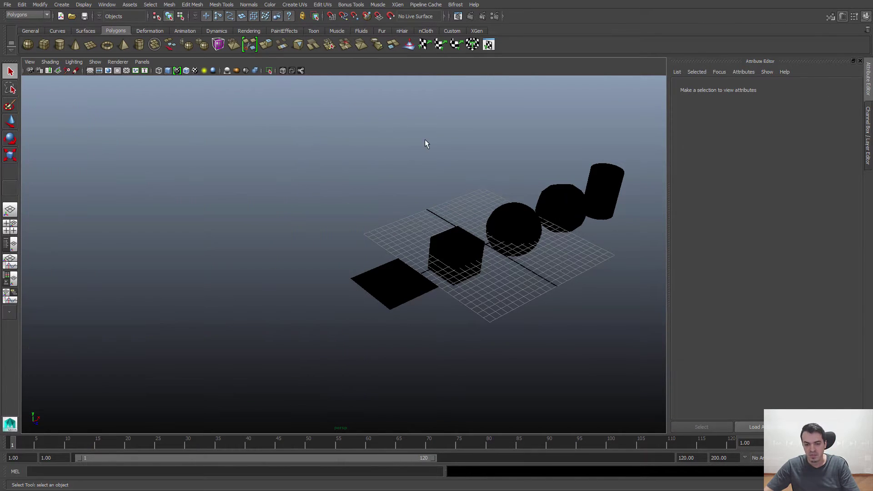
# - Compare wireframe and shaded display, switch the viewport to textured display, and show the Channel Box in place of the Attribute Editor
pyautogui.keyDown('alt'); pyautogui.moveTo(574, 200); pyautogui.dragTo(511, 189); pyautogui.keyUp('alt')
pyautogui.scroll(2, 536, 216)
pyautogui.scroll(1, 549, 277)
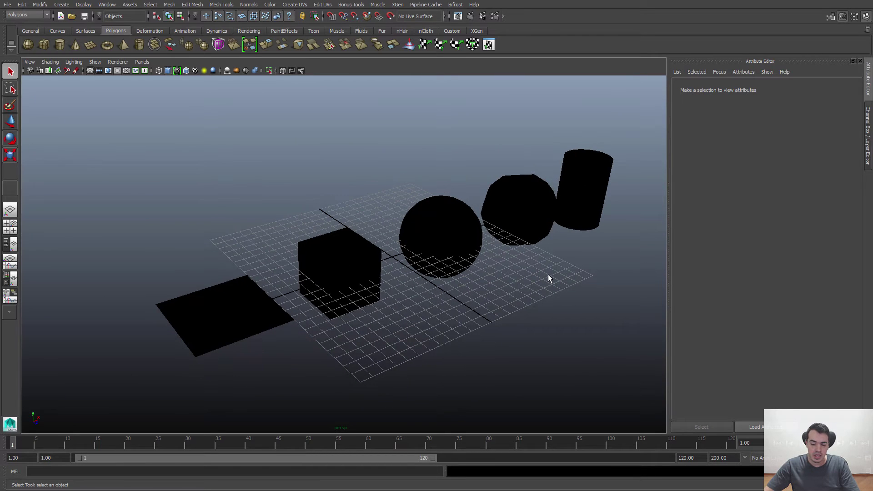
pyautogui.scroll(1, 495, 248)
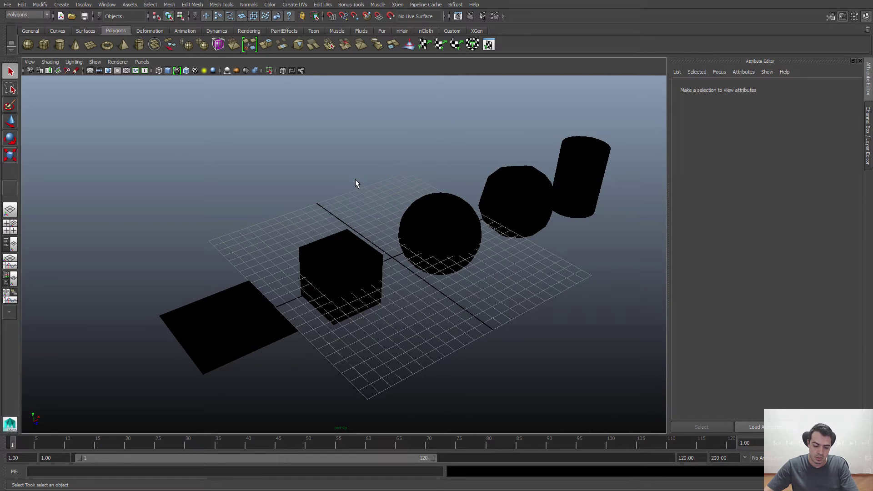
pyautogui.press('4')
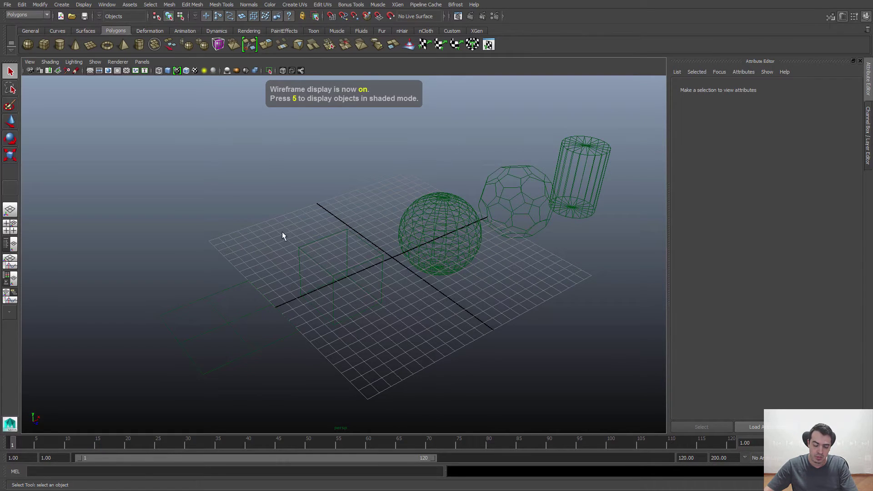
pyautogui.press('5')
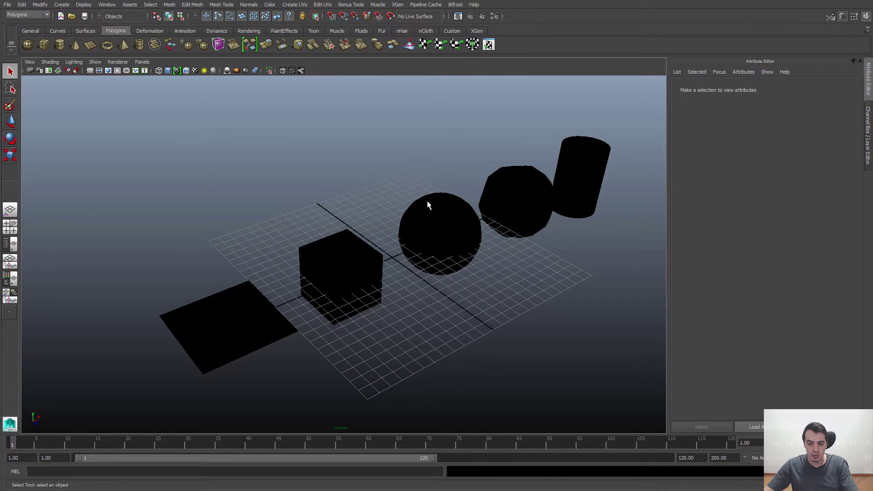
pyautogui.press('6')
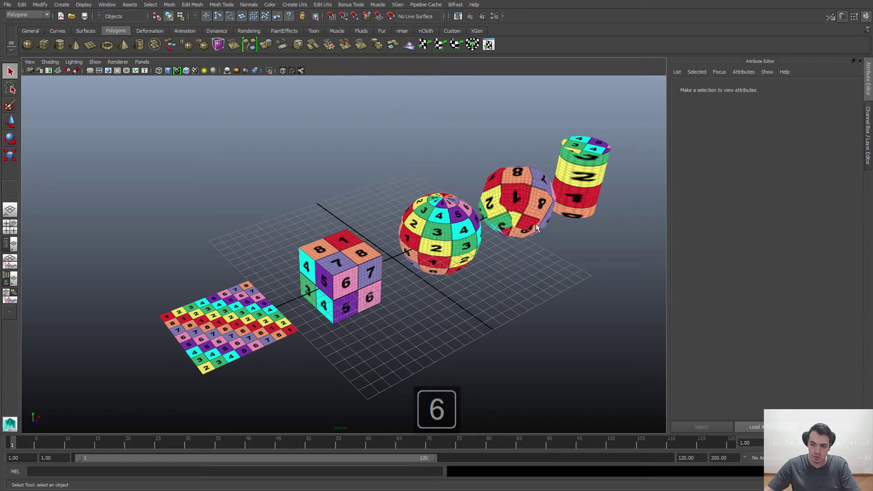
pyautogui.click(867, 126)
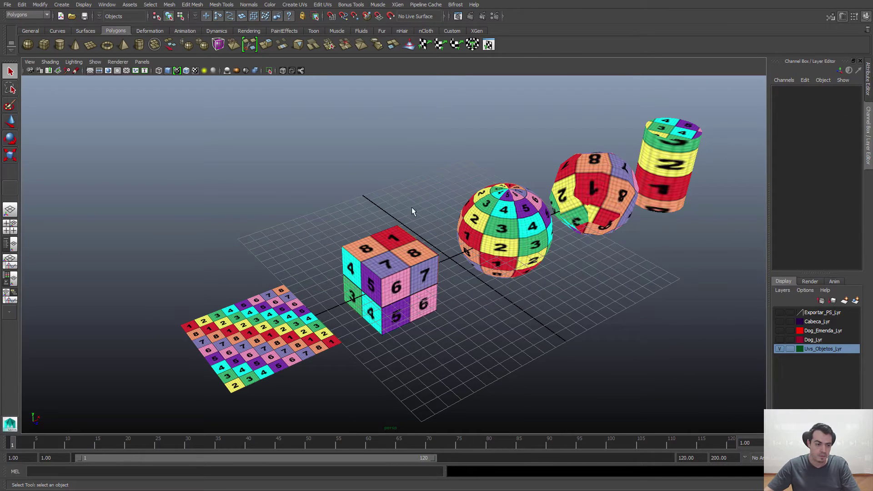
# - Open the UV Texture Editor for the plane and show the surfaceShader5SG | file3 texture in it
pyautogui.keyDown('alt'); pyautogui.moveTo(318, 307); pyautogui.dragTo(408, 233); pyautogui.keyUp('alt')
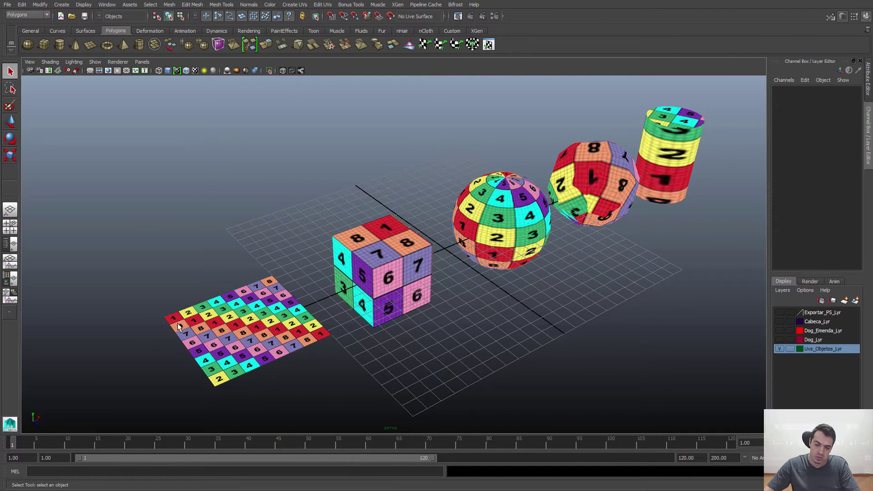
pyautogui.click(243, 305)
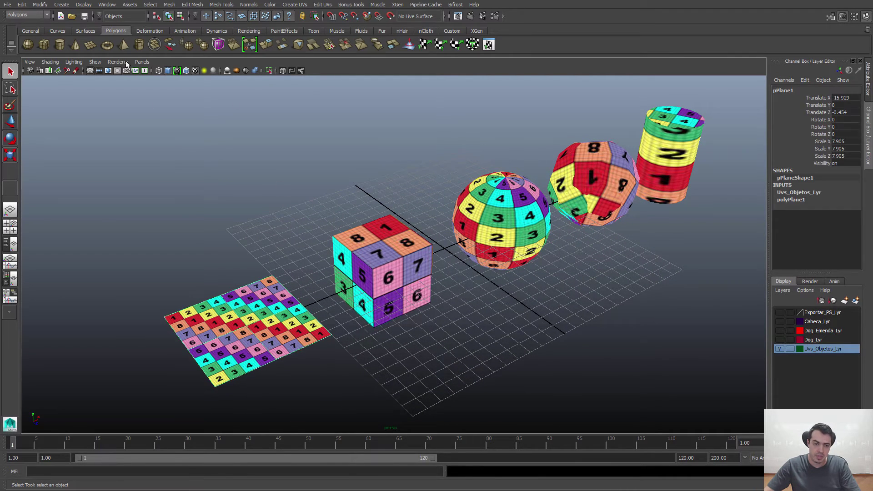
pyautogui.click(107, 5)
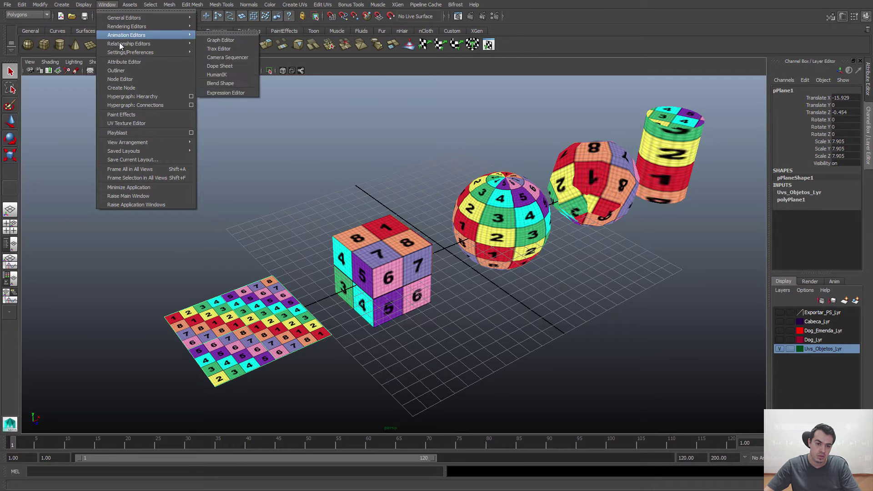
pyautogui.click(126, 123)
pyautogui.moveTo(158, 87)
pyautogui.mouseDown()
pyautogui.moveTo(167, 85)
pyautogui.moveTo(158, 87)
pyautogui.mouseUp()
pyautogui.scroll(-3, 435, 243)
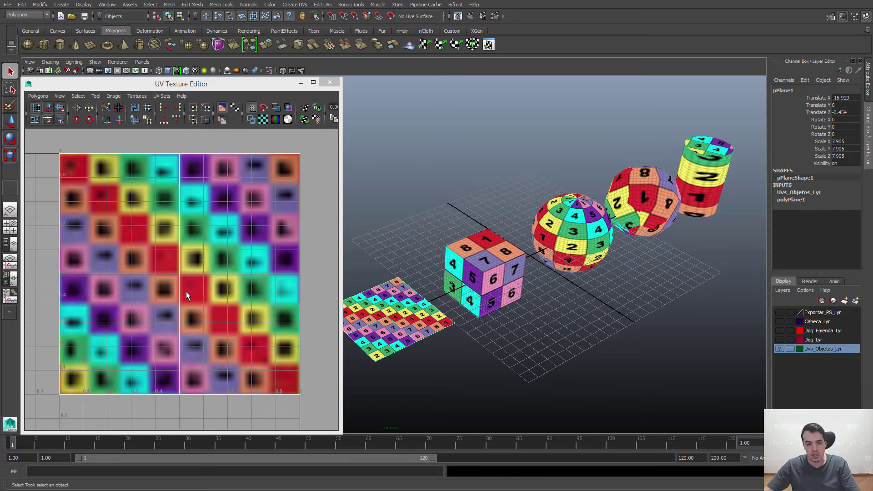
pyautogui.click(136, 96)
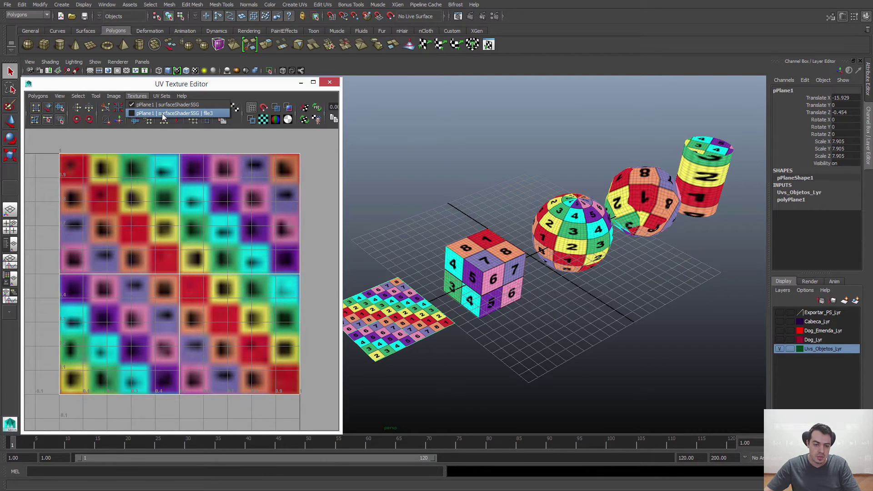
pyautogui.click(191, 117)
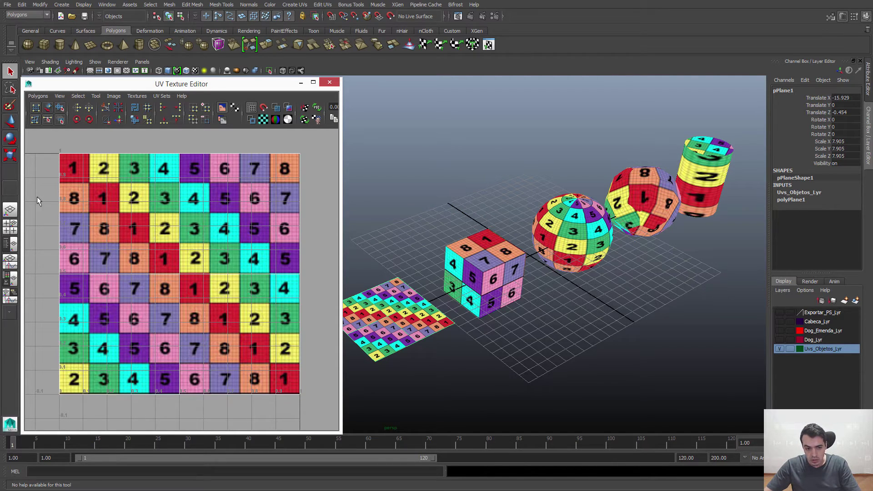
# - Switch the plane to face selection and select the quarter face whose outer corner carries the number 1
pyautogui.keyDown('alt'); pyautogui.click(554, 299); pyautogui.keyUp('alt')
pyautogui.keyDown('alt'); pyautogui.moveTo(597, 307); pyautogui.dragTo(496, 287, button='middle'); pyautogui.keyUp('alt')
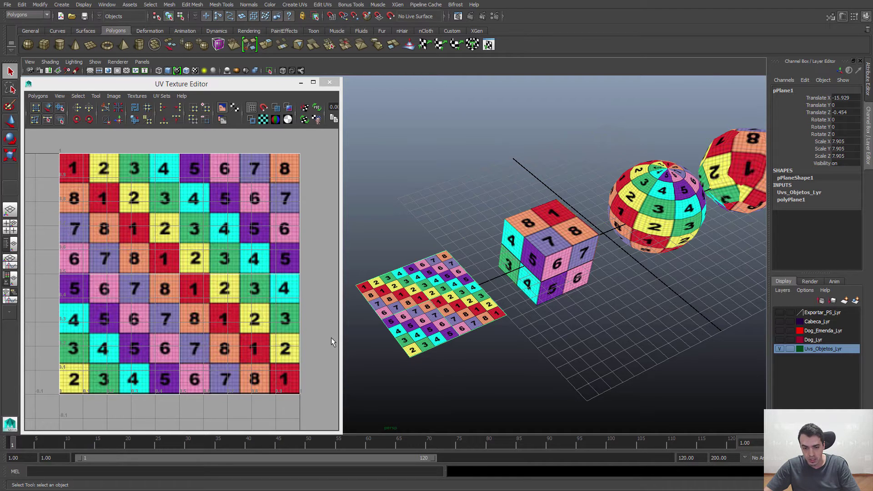
pyautogui.scroll(3, 407, 355)
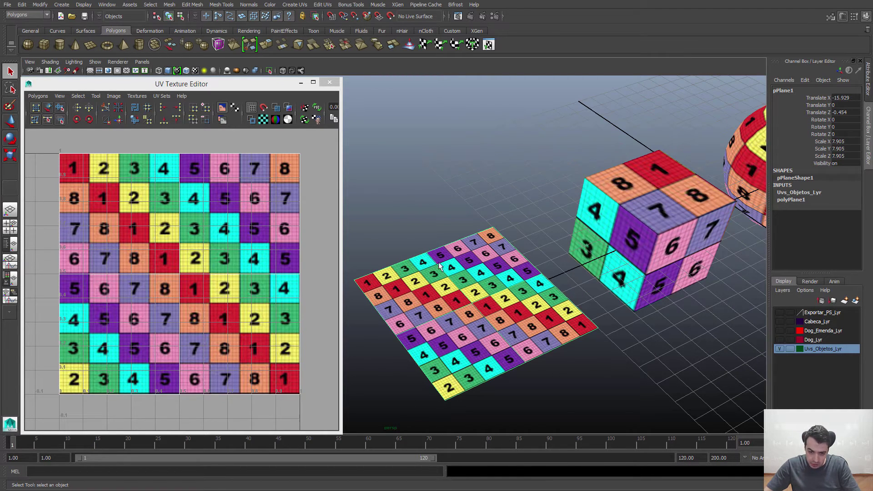
pyautogui.keyDown('alt'); pyautogui.moveTo(449, 307); pyautogui.dragTo(492, 299, button='middle'); pyautogui.keyUp('alt')
pyautogui.scroll(2, 491, 299)
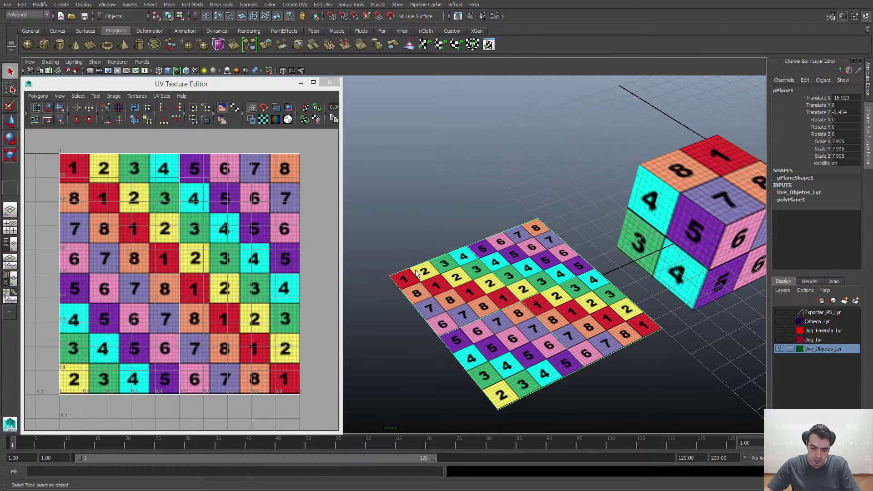
pyautogui.rightClick(505, 240)
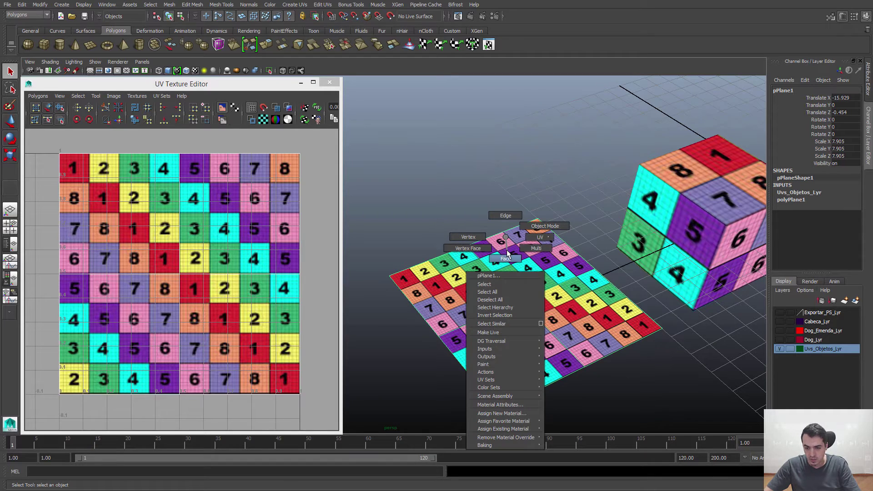
pyautogui.click(506, 259)
pyautogui.moveTo(458, 287); pyautogui.dragTo(459, 288)
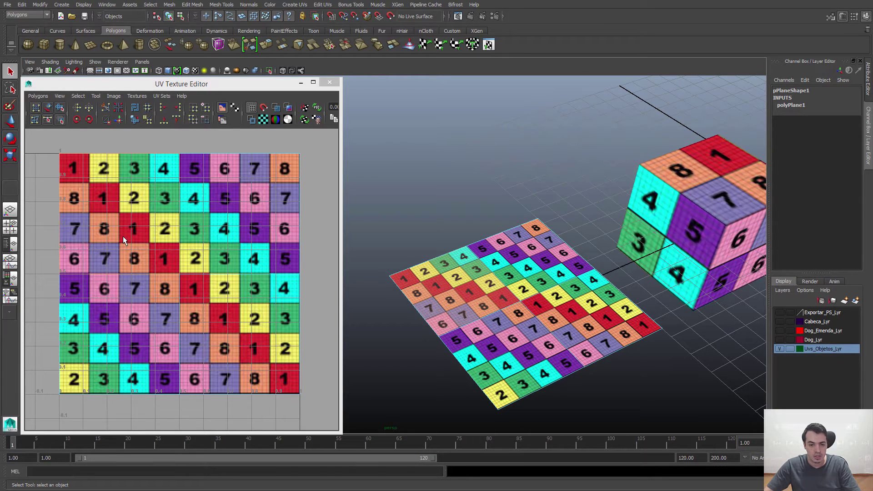
# - Toggle the texture image off and on in the UV Texture Editor and turn on image dimming
pyautogui.click(224, 110)
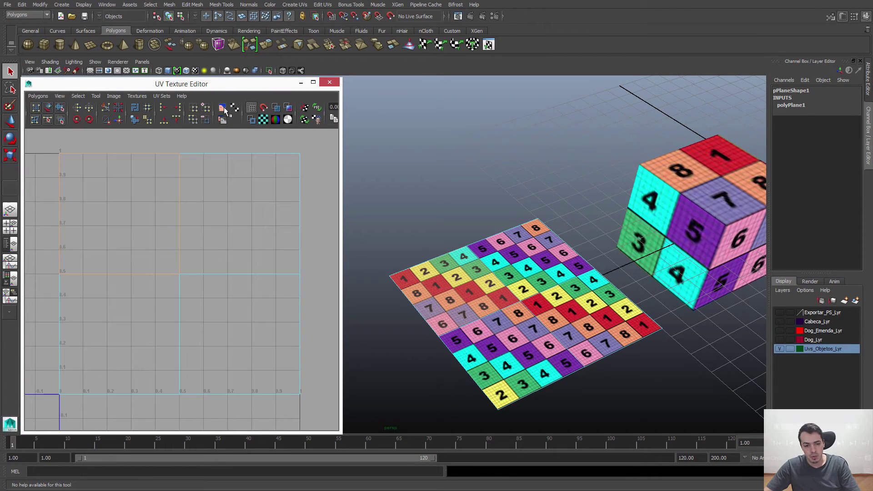
pyautogui.click(225, 110)
pyautogui.click(222, 120)
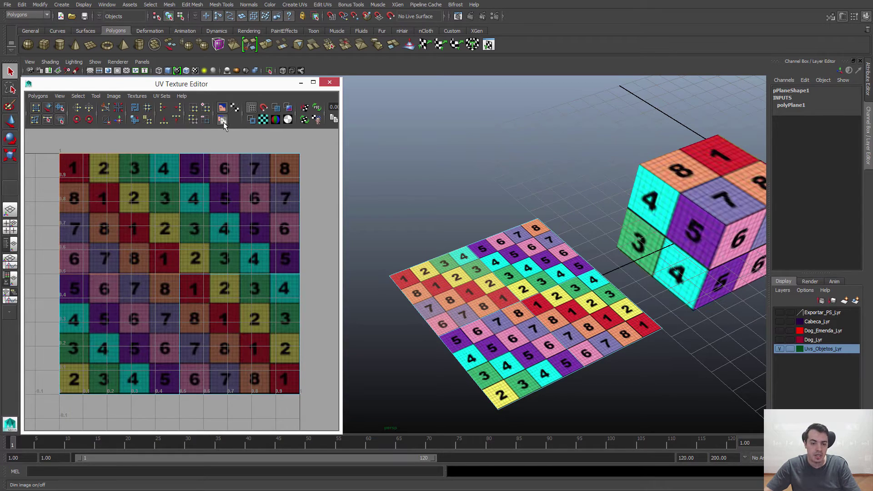
pyautogui.click(224, 110)
pyautogui.click(224, 110)
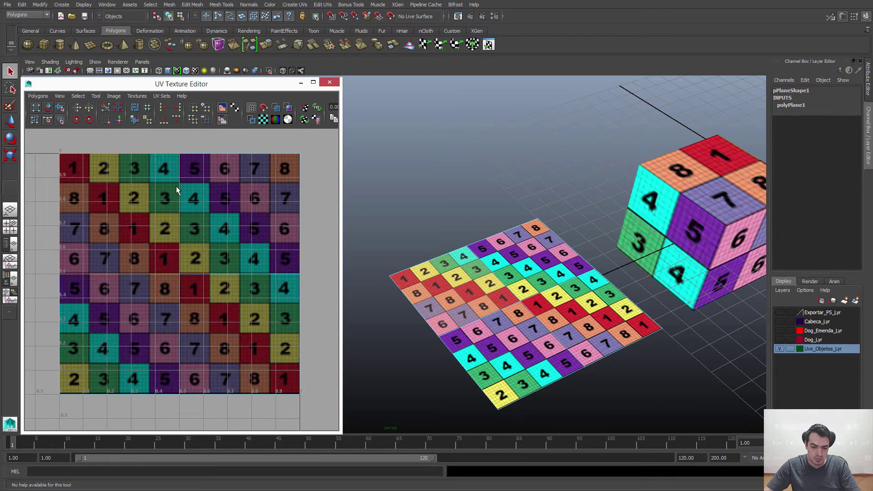
# - Switch to UV selection, select the UV at the plane's corner beside the red 1, and compare it with the viewport close up
pyautogui.keyDown('alt'); pyautogui.moveTo(123, 223); pyautogui.dragTo(155, 243, button='middle'); pyautogui.keyUp('alt')
pyautogui.scroll(3, 158, 232)
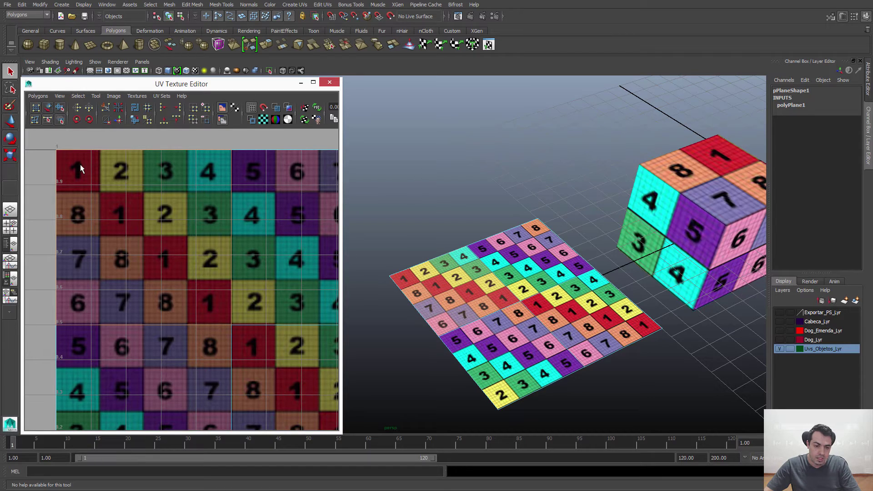
pyautogui.moveTo(80, 166); pyautogui.dragTo(104, 165, button='right')
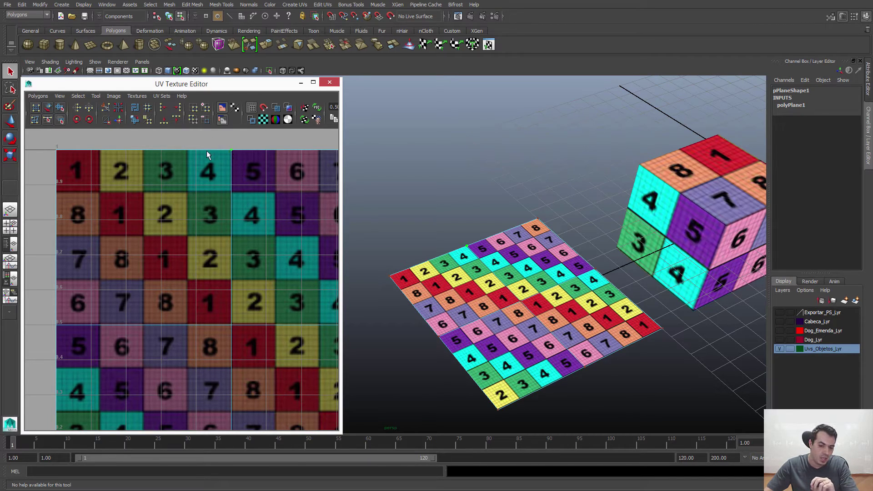
pyautogui.click(57, 151)
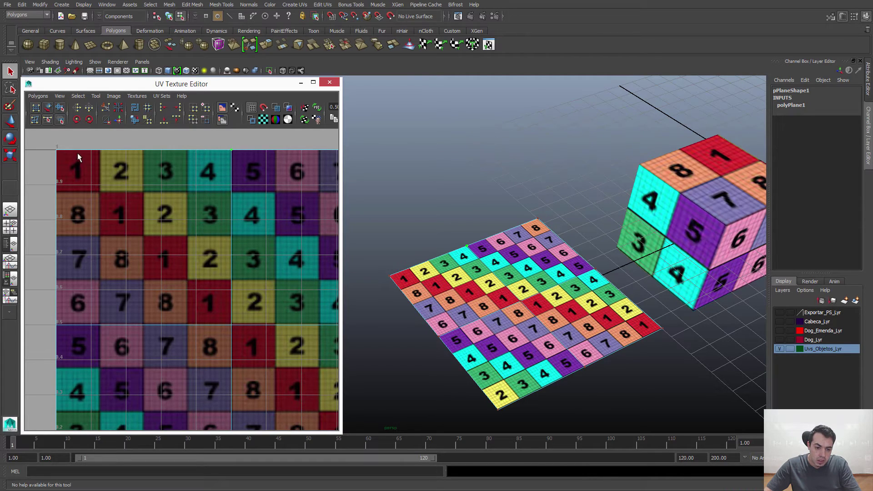
pyautogui.click(56, 152)
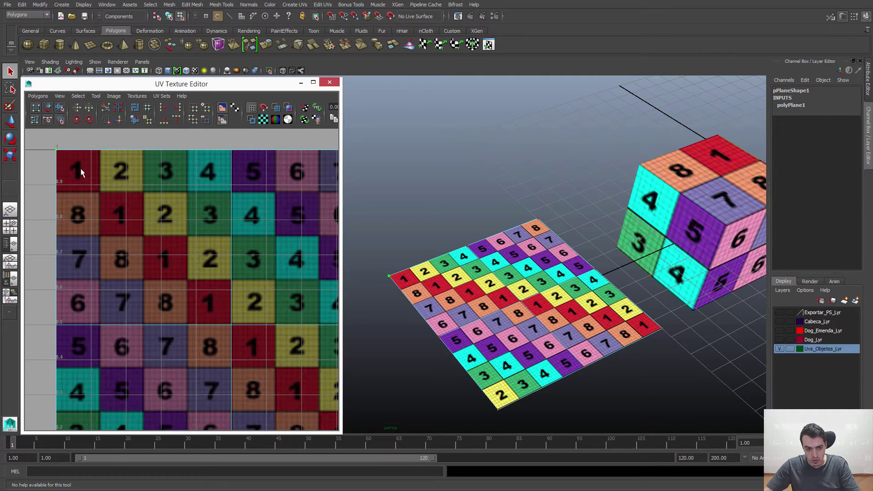
pyautogui.scroll(5, 68, 159)
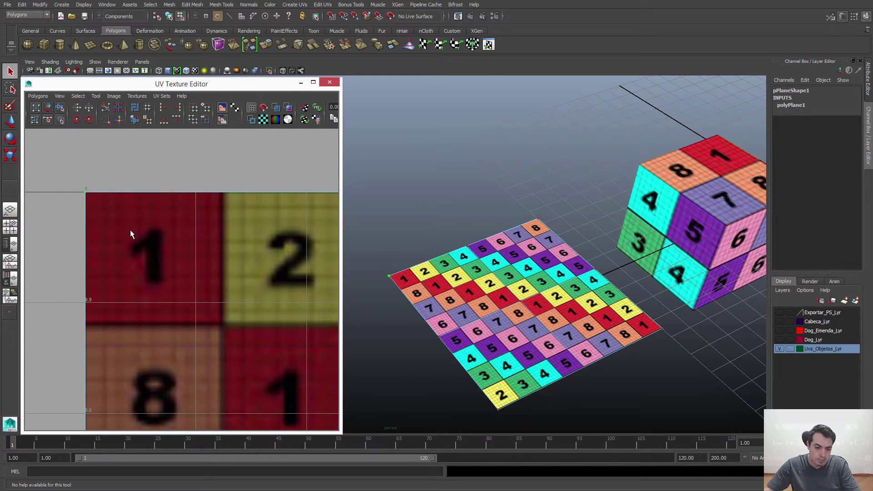
pyautogui.moveTo(125, 222); pyautogui.dragTo(178, 295)
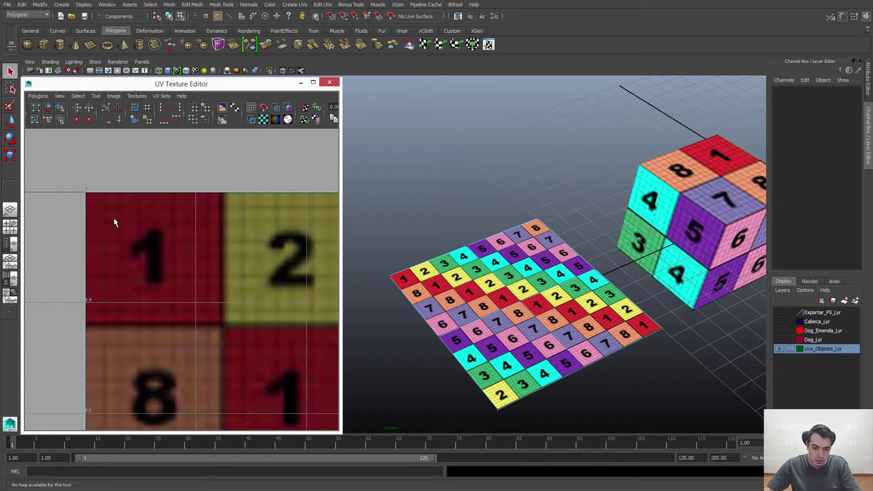
pyautogui.click(86, 192)
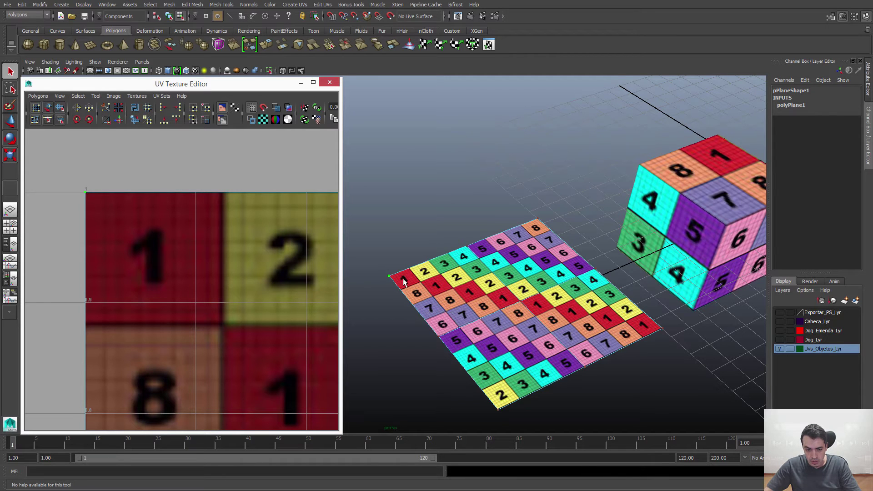
pyautogui.scroll(6, 495, 265)
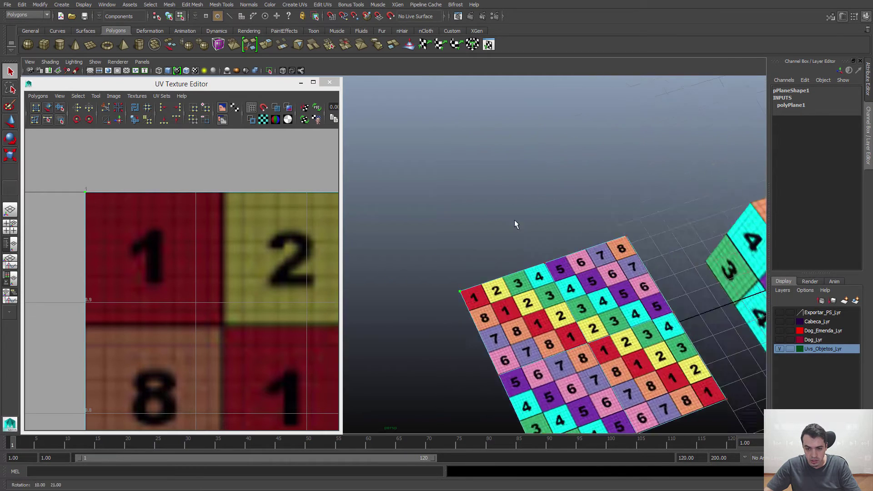
pyautogui.scroll(-3, 598, 231)
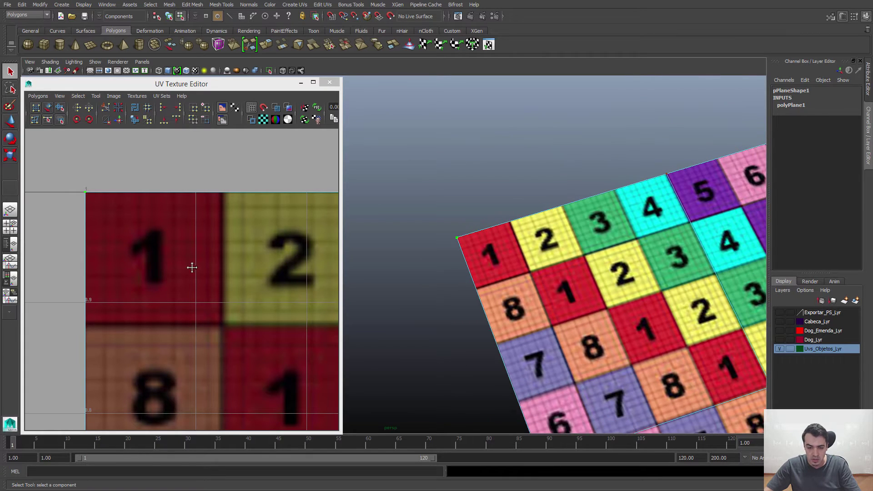
# - Compare the sequence of numbered squares from the plane's red 1 corner in the UV Texture Editor with the viewport
pyautogui.keyDown('alt'); pyautogui.moveTo(191, 264); pyautogui.dragTo(116, 261, button='middle'); pyautogui.keyUp('alt')
pyautogui.scroll(-2, 187, 223)
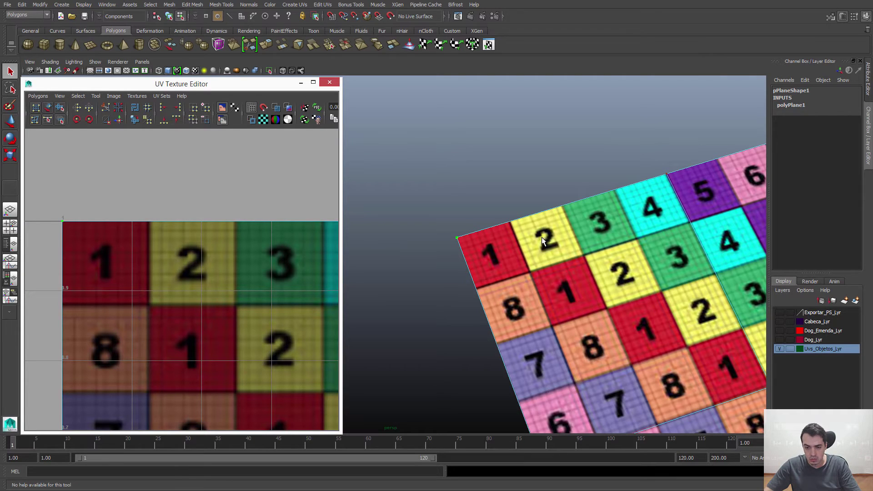
pyautogui.scroll(-2, 142, 233)
pyautogui.keyDown('alt'); pyautogui.moveTo(143, 234); pyautogui.dragTo(120, 216, button='middle'); pyautogui.keyUp('alt')
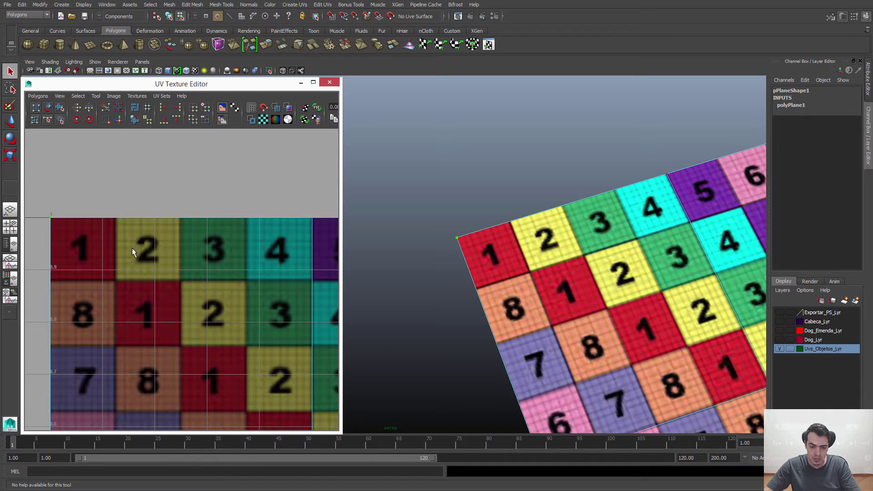
pyautogui.scroll(-2, 172, 255)
pyautogui.keyDown('alt'); pyautogui.moveTo(123, 230); pyautogui.dragTo(113, 223, button='middle'); pyautogui.keyUp('alt')
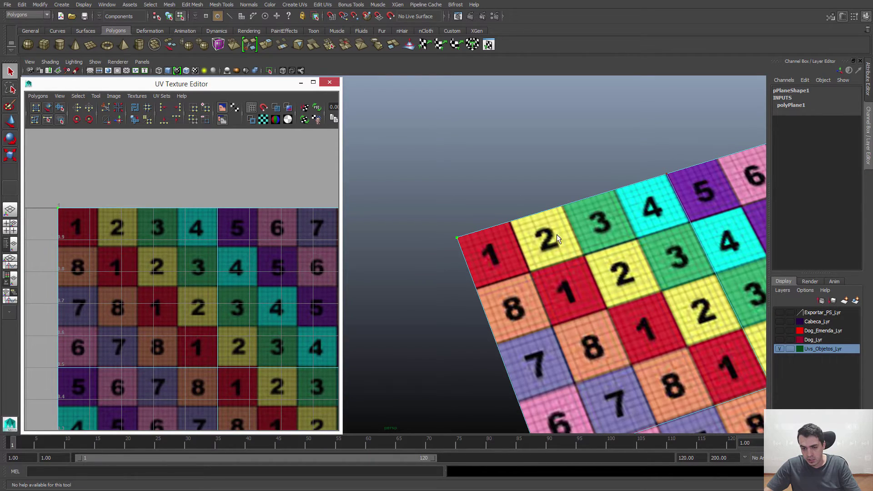
pyautogui.scroll(-3, 150, 204)
pyautogui.scroll(1, 177, 270)
# - Select the UV at the centre of the plane and compare the numbered squares around it with the viewport
pyautogui.moveTo(163, 250); pyautogui.dragTo(181, 275)
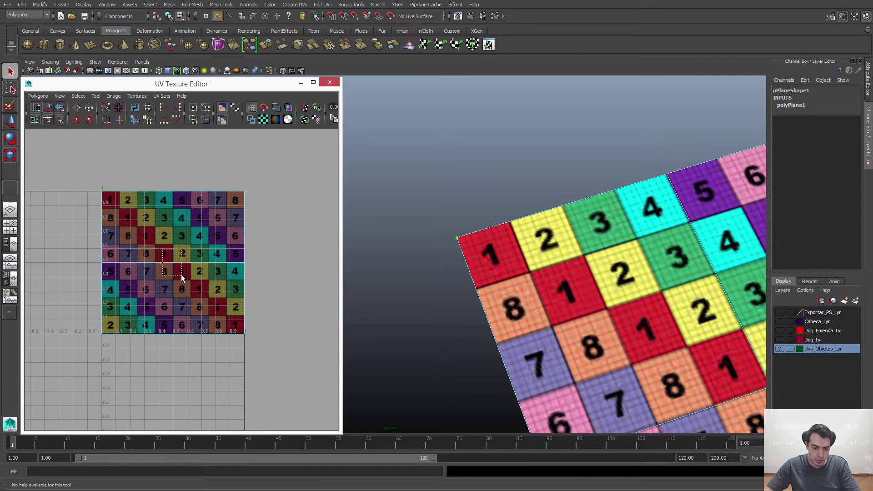
pyautogui.keyDown('alt'); pyautogui.moveTo(662, 414); pyautogui.dragTo(396, 263, button='middle'); pyautogui.keyUp('alt')
pyautogui.keyDown('alt'); pyautogui.moveTo(541, 268); pyautogui.dragTo(582, 255); pyautogui.keyUp('alt')
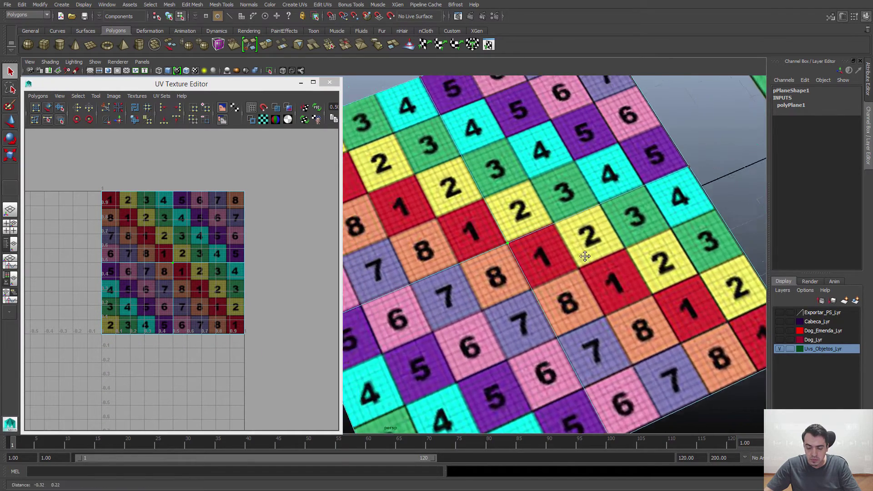
pyautogui.keyDown('alt'); pyautogui.moveTo(583, 255); pyautogui.dragTo(601, 295, button='middle'); pyautogui.keyUp('alt')
pyautogui.scroll(5, 136, 250)
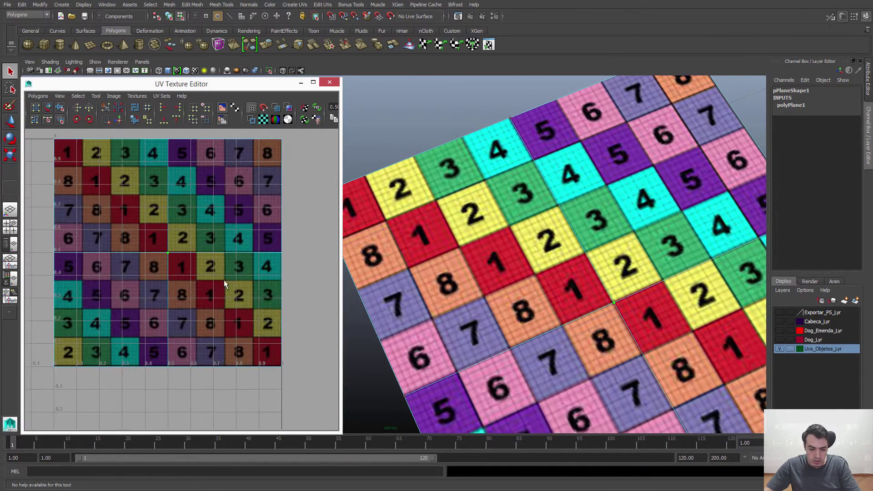
pyautogui.scroll(2, 153, 254)
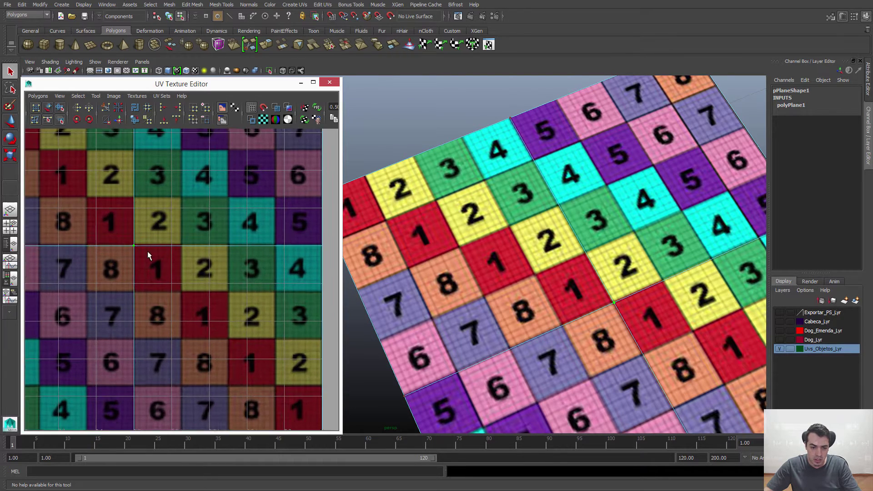
pyautogui.keyDown('alt'); pyautogui.moveTo(610, 333); pyautogui.dragTo(593, 277, button='middle'); pyautogui.keyUp('alt')
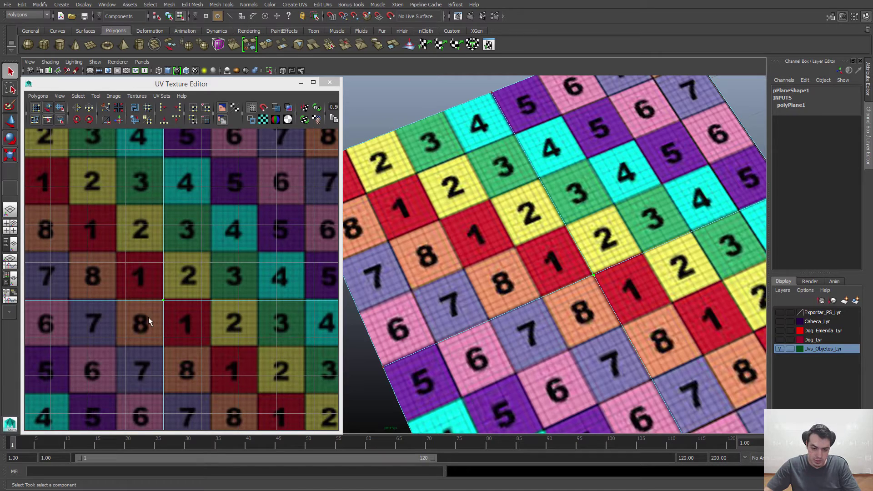
pyautogui.scroll(-4, 138, 236)
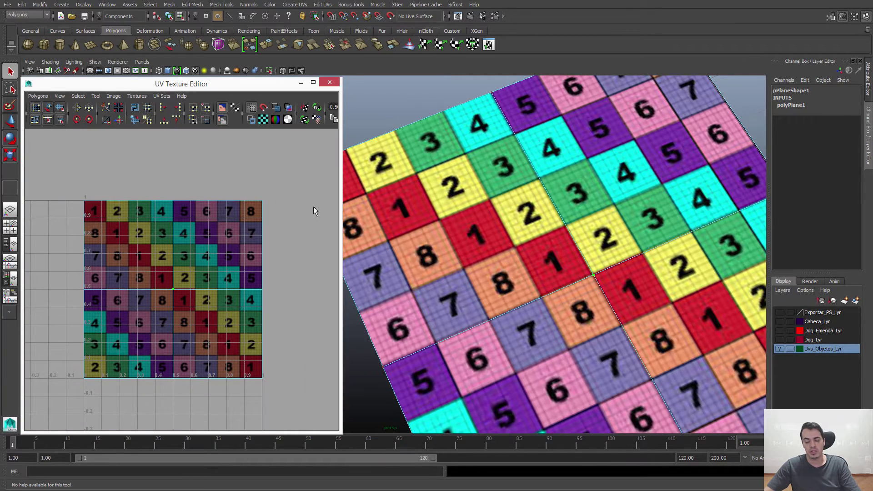
# - Select the cube in the viewport to show its UV layout over the numbered texture
pyautogui.scroll(-1, 222, 251)
pyautogui.scroll(-5, 493, 206)
pyautogui.scroll(2, 493, 207)
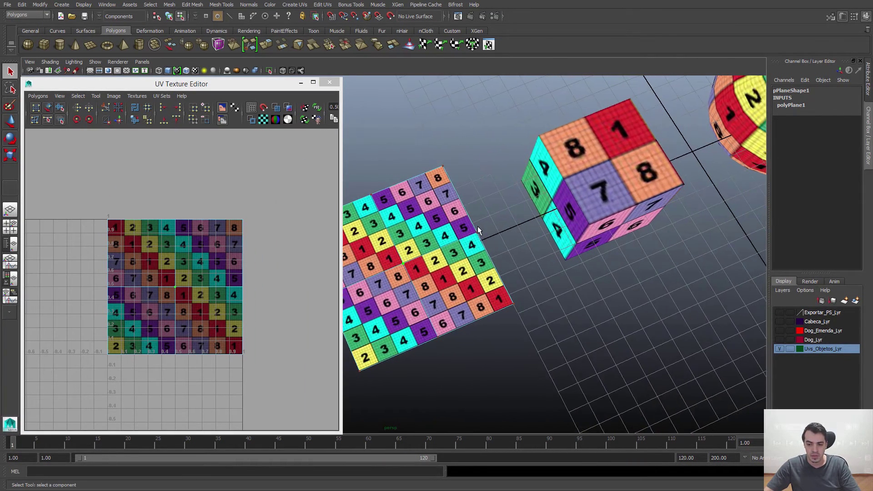
pyautogui.scroll(-1, 454, 235)
pyautogui.click(608, 170)
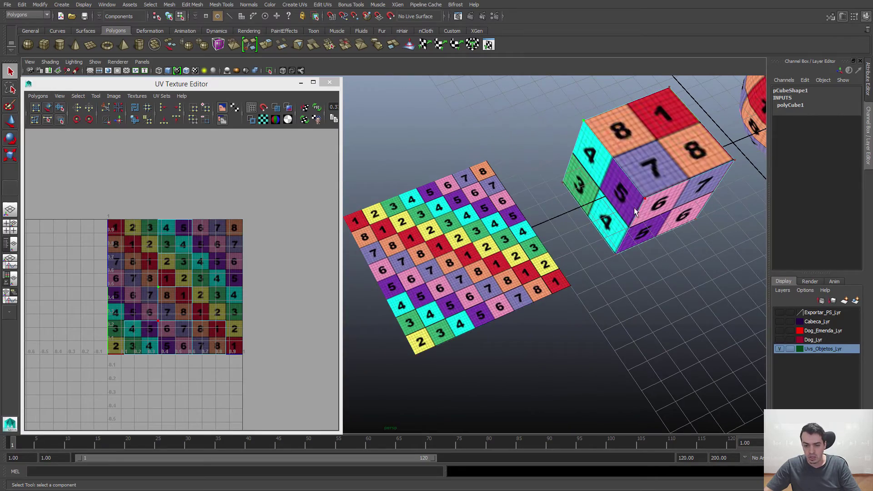
pyautogui.keyDown('alt'); pyautogui.moveTo(607, 170); pyautogui.dragTo(562, 227, button='middle'); pyautogui.keyUp('alt')
pyautogui.scroll(6, 525, 211)
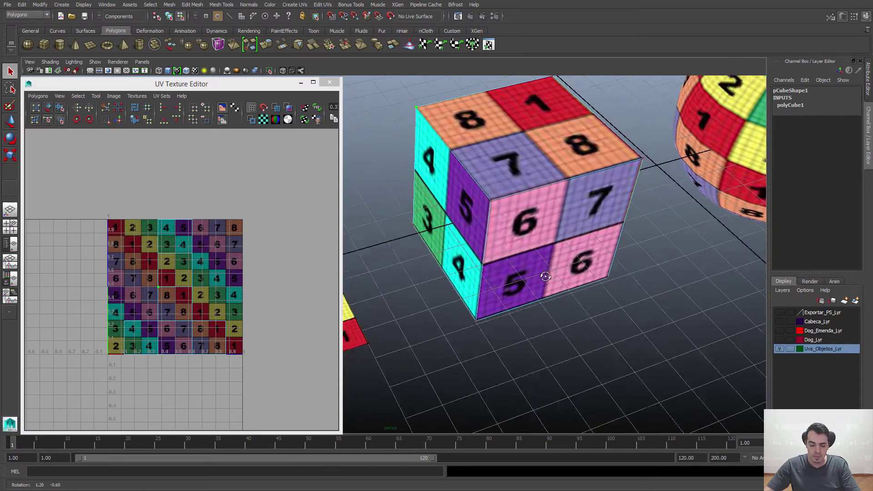
pyautogui.keyDown('alt'); pyautogui.moveTo(525, 212); pyautogui.dragTo(557, 245); pyautogui.keyUp('alt')
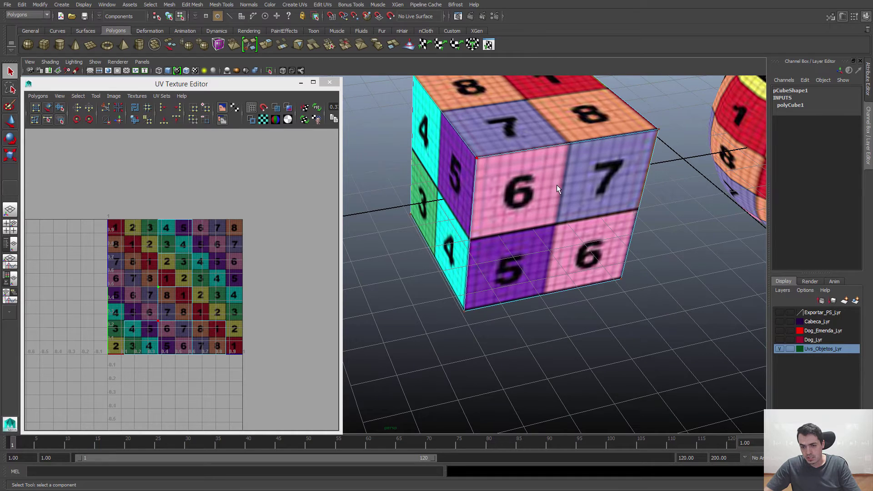
# - Switch the cube to face selection and compare the face numbered 6, 7, 5, 6 with the UV Texture Editor
pyautogui.moveTo(556, 185); pyautogui.dragTo(574, 188, button='right')
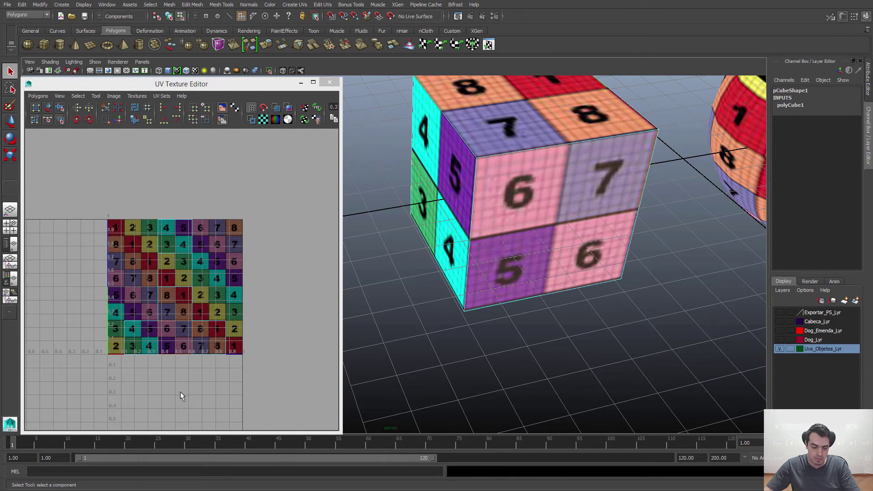
pyautogui.scroll(5, 182, 387)
pyautogui.scroll(3, 200, 312)
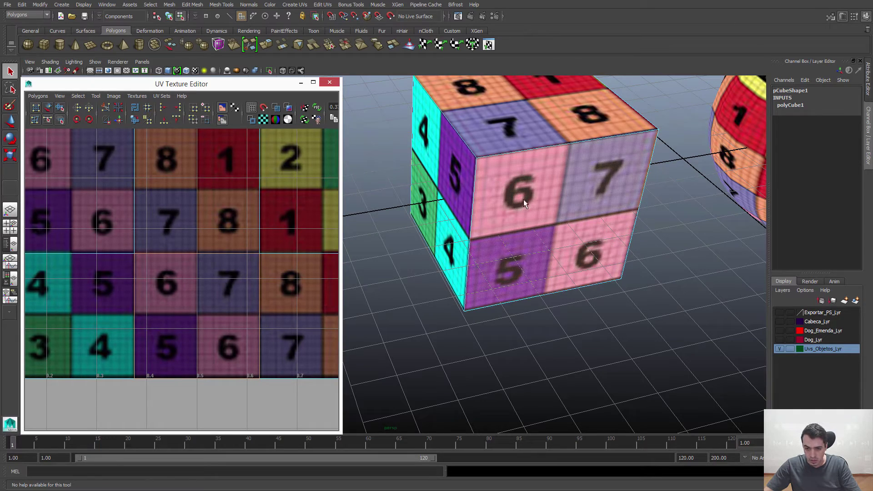
pyautogui.keyDown('alt'); pyautogui.moveTo(523, 199); pyautogui.dragTo(511, 168); pyautogui.keyUp('alt')
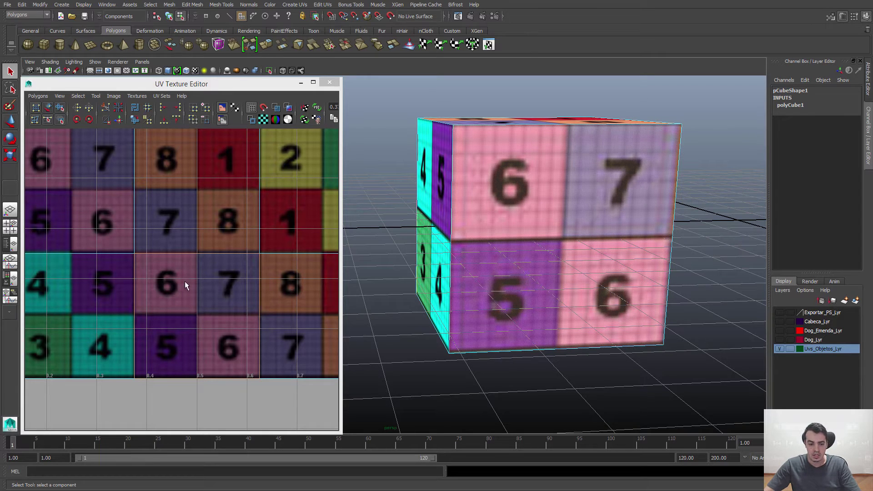
# - Switch to UV selection and select the two upper corner UVs of the face numbered 6, 7, 5, 6 one after another
pyautogui.moveTo(133, 255); pyautogui.dragTo(159, 260, button='right')
pyautogui.click(135, 256)
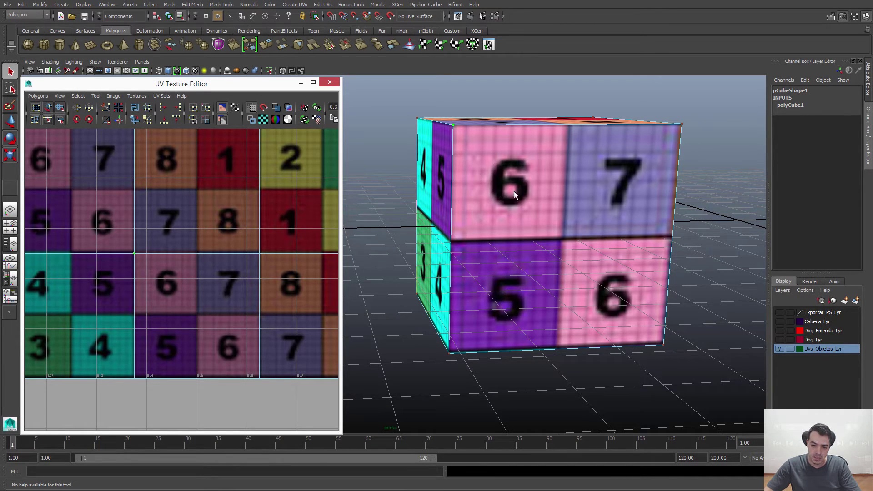
pyautogui.keyDown('alt'); pyautogui.moveTo(514, 191); pyautogui.dragTo(482, 162); pyautogui.keyUp('alt')
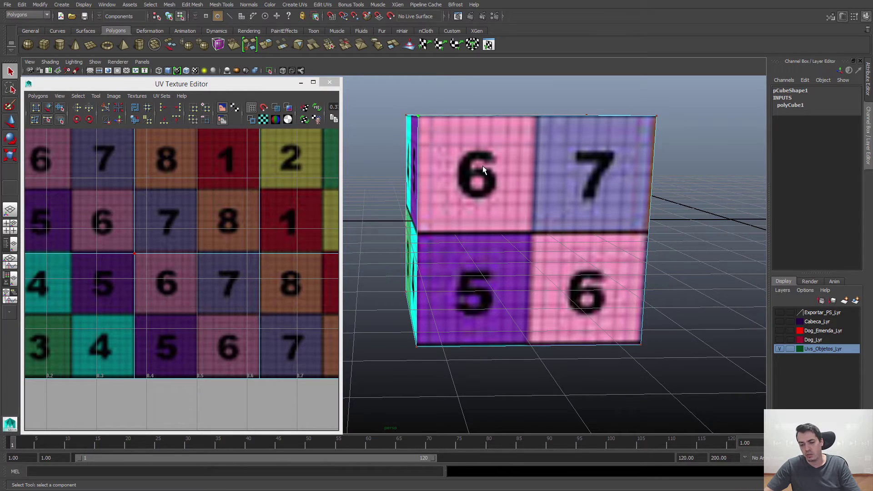
pyautogui.click(260, 254)
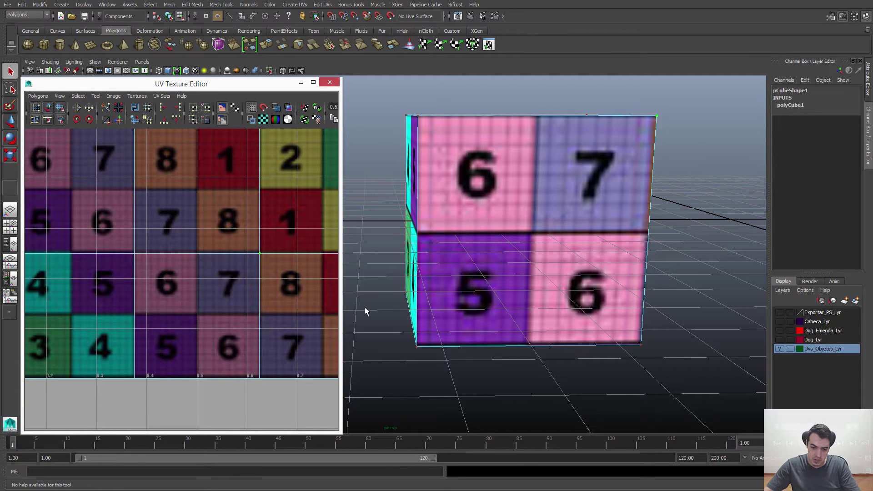
# - Switch the cube back to face selection and compare its top and 4-5-3-4 faces with their squares in the UV layout
pyautogui.scroll(-4, 201, 321)
pyautogui.keyDown('alt'); pyautogui.moveTo(454, 273); pyautogui.dragTo(587, 257); pyautogui.keyUp('alt')
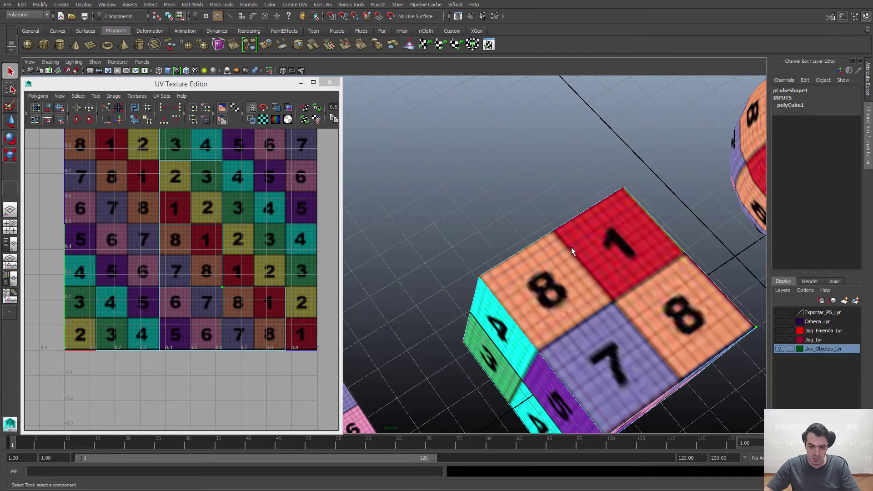
pyautogui.keyDown('alt'); pyautogui.moveTo(574, 254); pyautogui.dragTo(536, 230, button='right'); pyautogui.keyUp('alt')
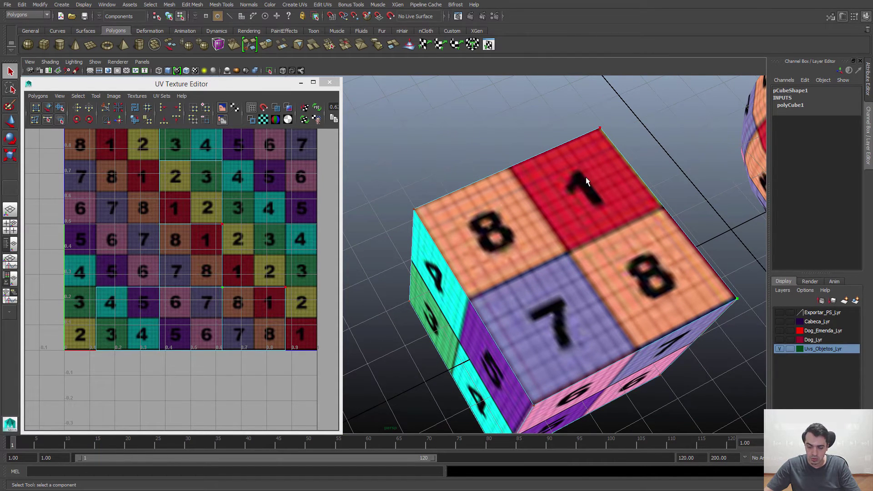
pyautogui.moveTo(619, 195); pyautogui.dragTo(647, 180, button='right')
pyautogui.click(510, 204)
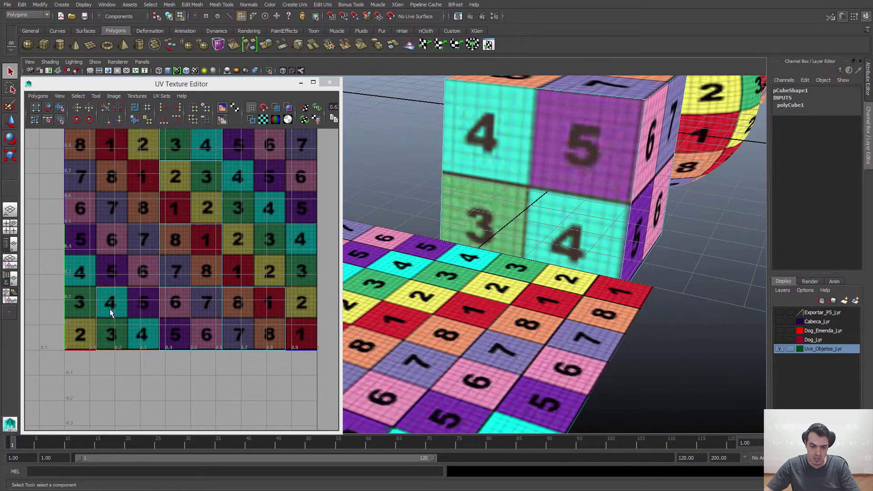
pyautogui.keyDown('alt'); pyautogui.moveTo(587, 179); pyautogui.dragTo(528, 200); pyautogui.keyUp('alt')
pyautogui.keyDown('alt'); pyautogui.moveTo(528, 200); pyautogui.dragTo(457, 231, button='right'); pyautogui.keyUp('alt')
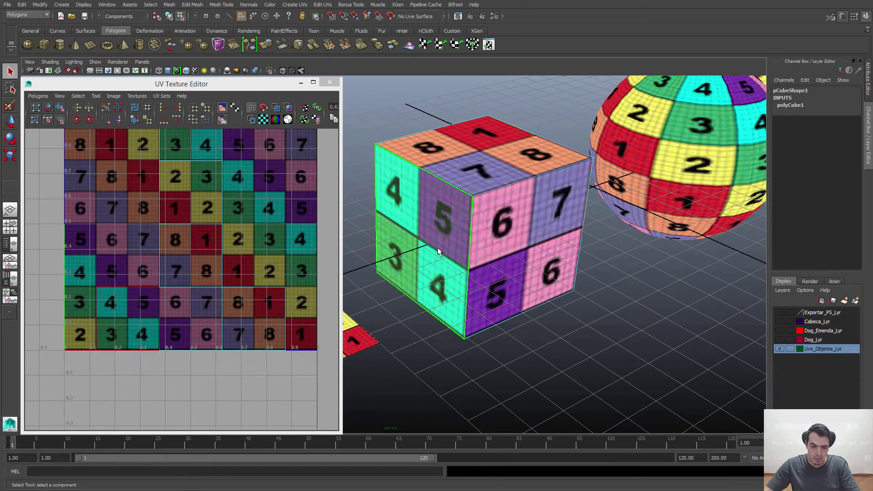
# - Return the cube to object mode and select the sphere to show its UVs
pyautogui.moveTo(518, 170); pyautogui.dragTo(571, 160, button='right')
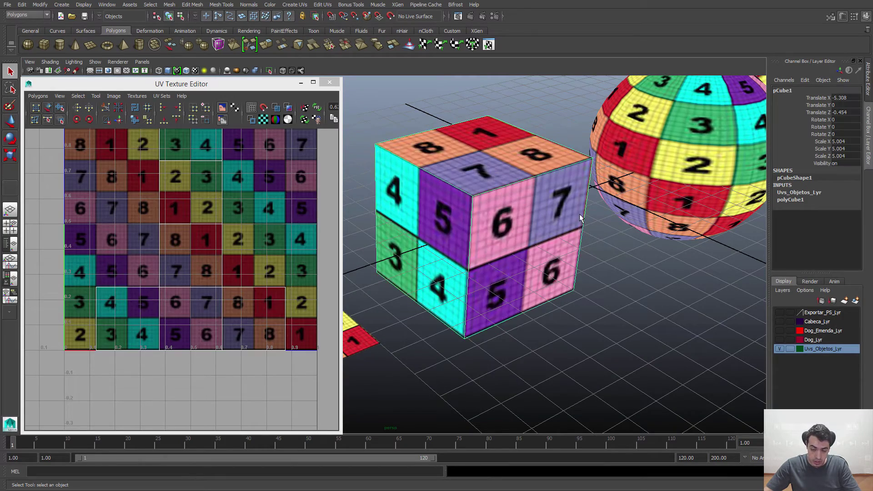
pyautogui.keyDown('alt'); pyautogui.moveTo(580, 219); pyautogui.dragTo(561, 214, button='right'); pyautogui.keyUp('alt')
pyautogui.keyDown('alt'); pyautogui.moveTo(561, 214); pyautogui.dragTo(545, 253, button='middle'); pyautogui.keyUp('alt')
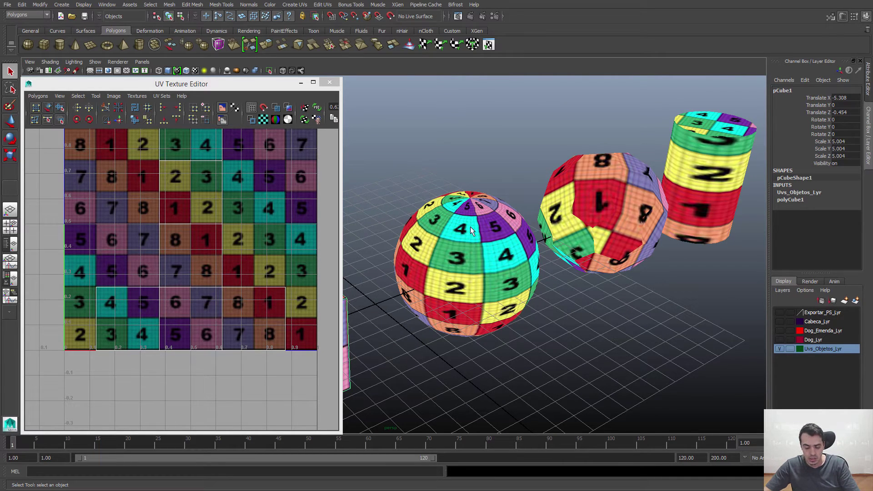
pyautogui.scroll(2, 495, 295)
pyautogui.click(502, 272)
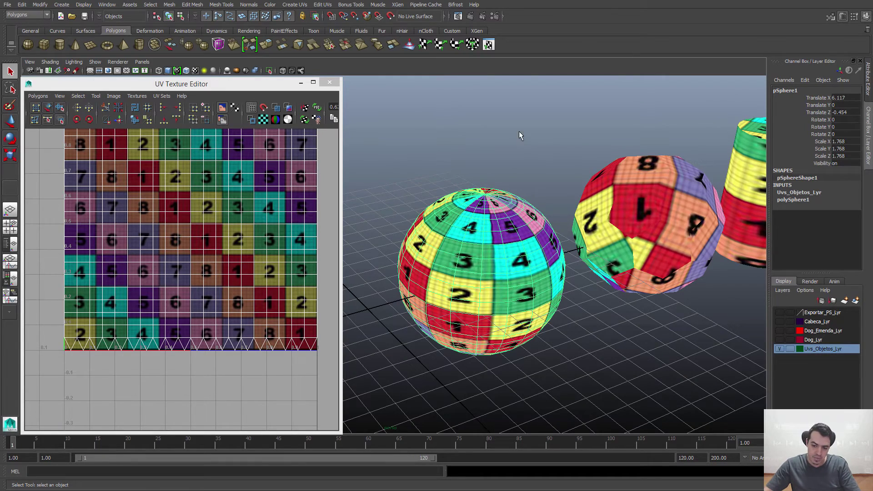
# - Reselect the cube and examine up close the texture squares outside its UV layout in the UV Texture Editor
pyautogui.click(519, 132)
pyautogui.keyDown('alt'); pyautogui.moveTo(459, 232); pyautogui.dragTo(625, 178, button='middle'); pyautogui.keyUp('alt')
pyautogui.keyDown('alt'); pyautogui.moveTo(625, 178); pyautogui.dragTo(661, 202); pyautogui.keyUp('alt')
pyautogui.scroll(-2, 546, 255)
pyautogui.click(487, 277)
pyautogui.keyDown('alt'); pyautogui.moveTo(124, 204); pyautogui.dragTo(121, 213, button='middle'); pyautogui.keyUp('alt')
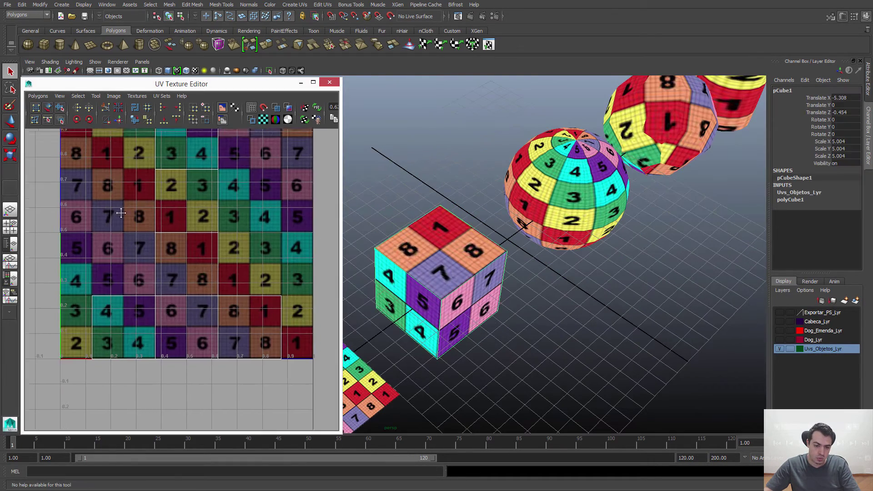
pyautogui.scroll(3, 137, 287)
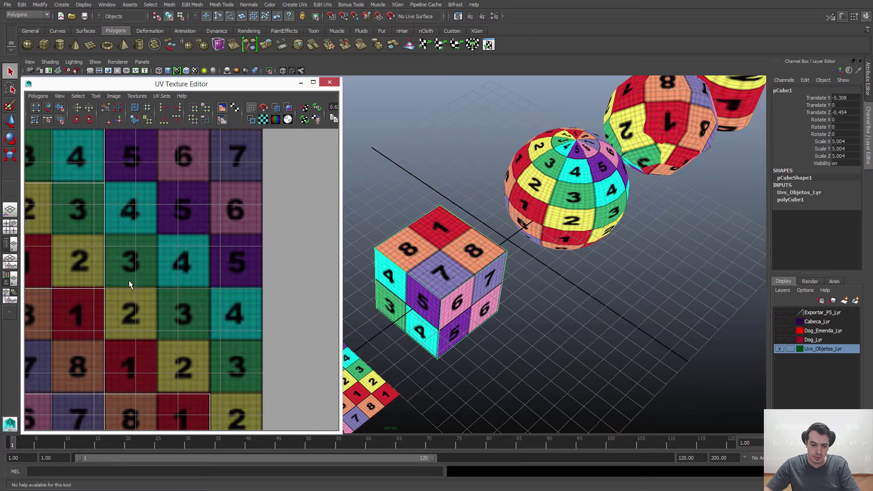
pyautogui.keyDown('alt'); pyautogui.moveTo(246, 304); pyautogui.dragTo(255, 296, button='middle'); pyautogui.keyUp('alt')
pyautogui.scroll(4, 187, 242)
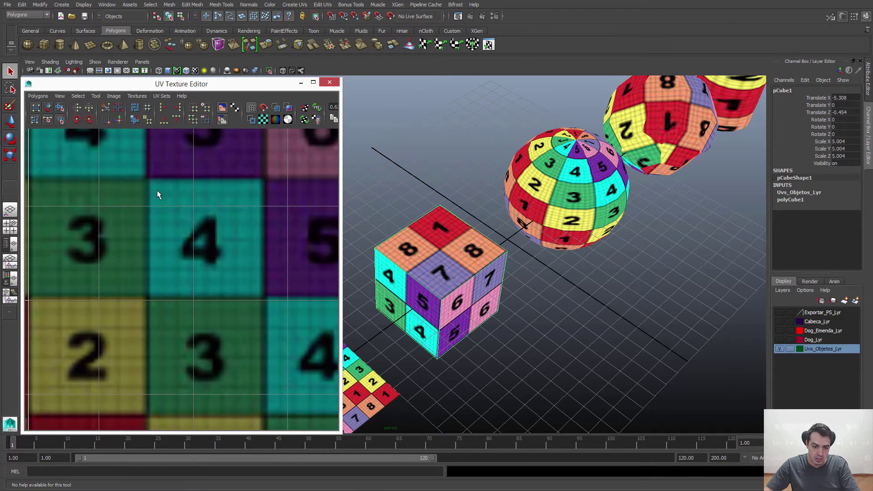
pyautogui.keyDown('alt'); pyautogui.moveTo(144, 206); pyautogui.dragTo(222, 202, button='middle'); pyautogui.keyUp('alt')
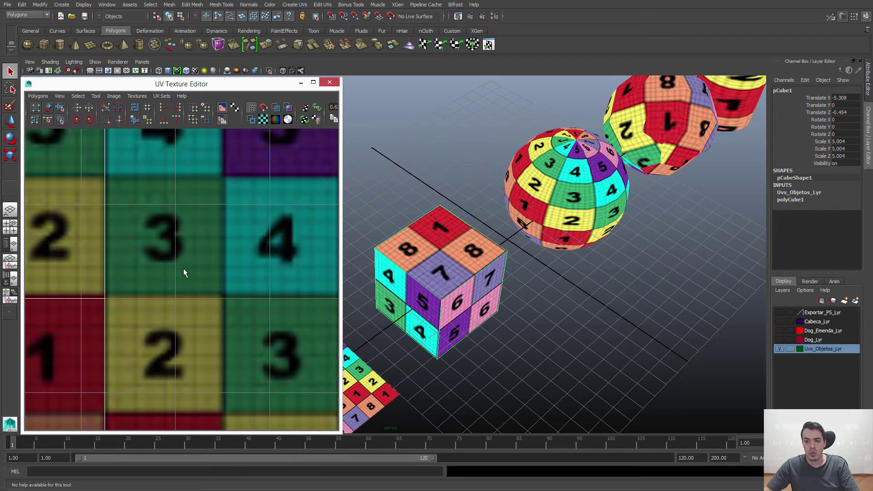
pyautogui.keyDown('alt'); pyautogui.moveTo(263, 171); pyautogui.dragTo(185, 190, button='middle'); pyautogui.keyUp('alt')
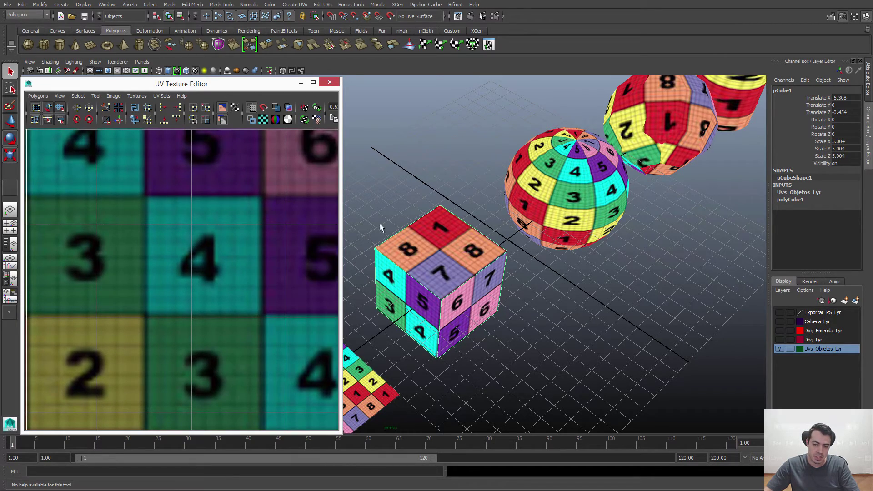
# - Select the sphere again and show its whole UV layout over the numbered texture
pyautogui.keyDown('alt'); pyautogui.moveTo(619, 239); pyautogui.dragTo(568, 235); pyautogui.keyUp('alt')
pyautogui.click(566, 211)
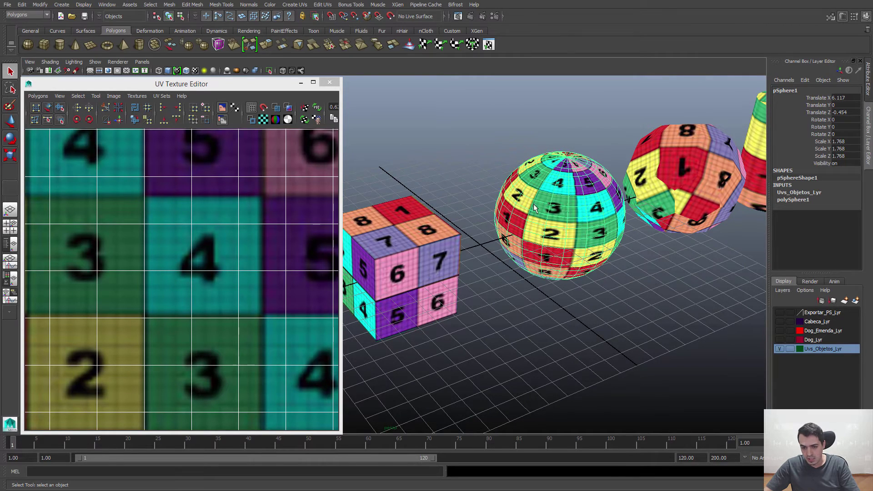
pyautogui.keyDown('alt'); pyautogui.moveTo(564, 213); pyautogui.dragTo(559, 233, button='middle'); pyautogui.keyUp('alt')
pyautogui.scroll(-6, 223, 290)
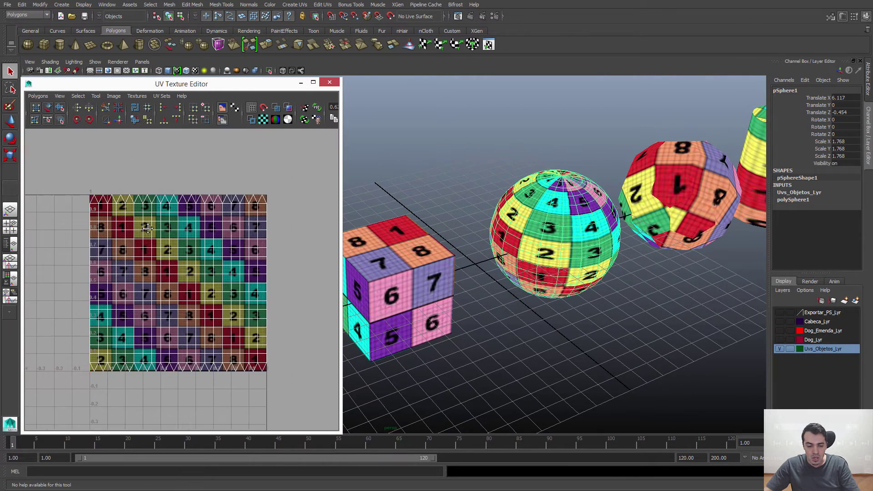
pyautogui.scroll(2, 50, 194)
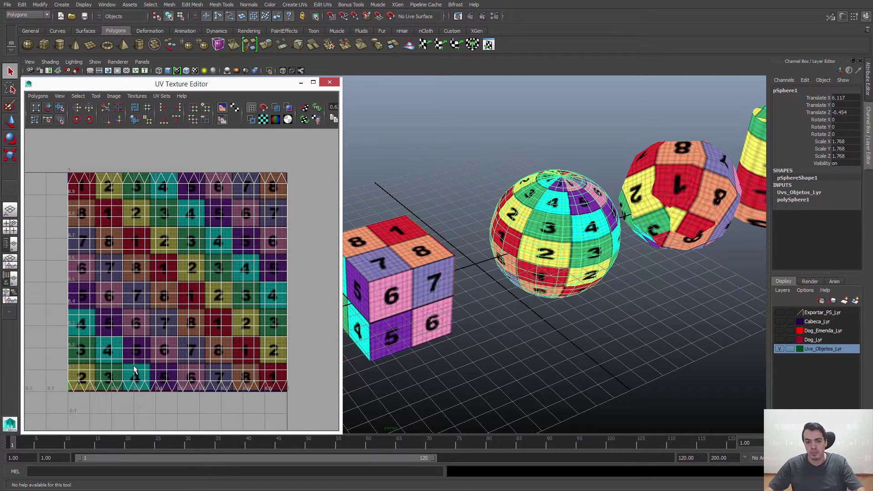
# - Deselect and reselect the sphere close up to compare its numbered squares with the UV layout
pyautogui.moveTo(550, 323)
pyautogui.keyDown('alt'); pyautogui.mouseDown(button='middle')
pyautogui.moveTo(591, 313)
pyautogui.moveTo(538, 314)
pyautogui.mouseUp(button='middle'); pyautogui.keyUp('alt')
pyautogui.scroll(5, 623, 312)
pyautogui.click(602, 362)
pyautogui.keyDown('alt'); pyautogui.moveTo(613, 370); pyautogui.dragTo(585, 366, button='middle'); pyautogui.keyUp('alt')
pyautogui.scroll(3, 584, 366)
pyautogui.click(471, 264)
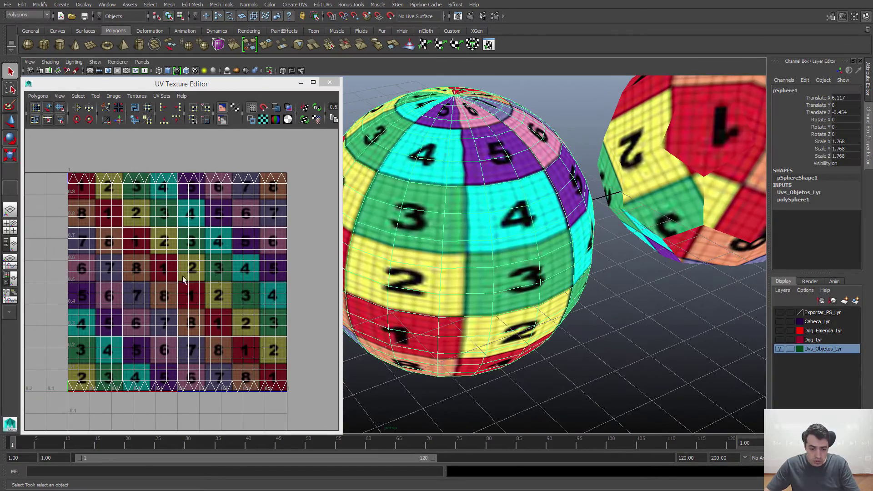
# - Select the sphere face straddling the turquoise 4 and green 3 squares and examine its position in the UV Texture Editor
pyautogui.scroll(5, 495, 269)
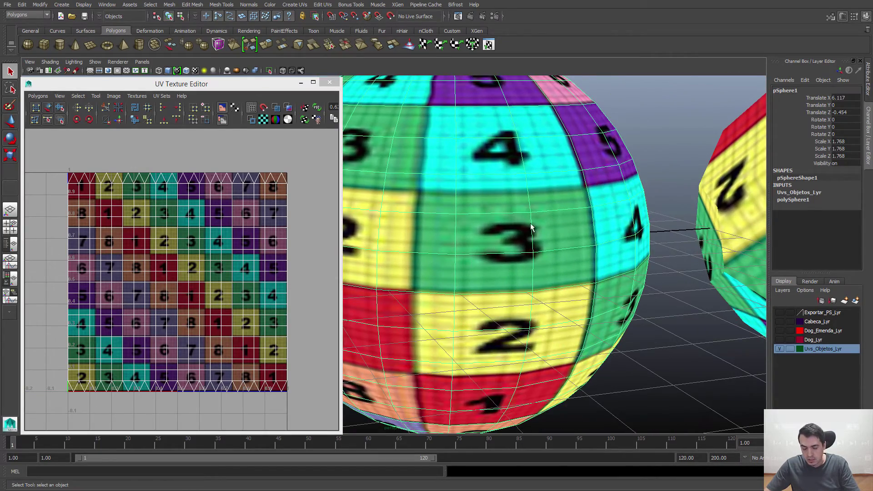
pyautogui.scroll(-6, 501, 182)
pyautogui.keyDown('alt'); pyautogui.moveTo(559, 213); pyautogui.dragTo(560, 148); pyautogui.keyUp('alt')
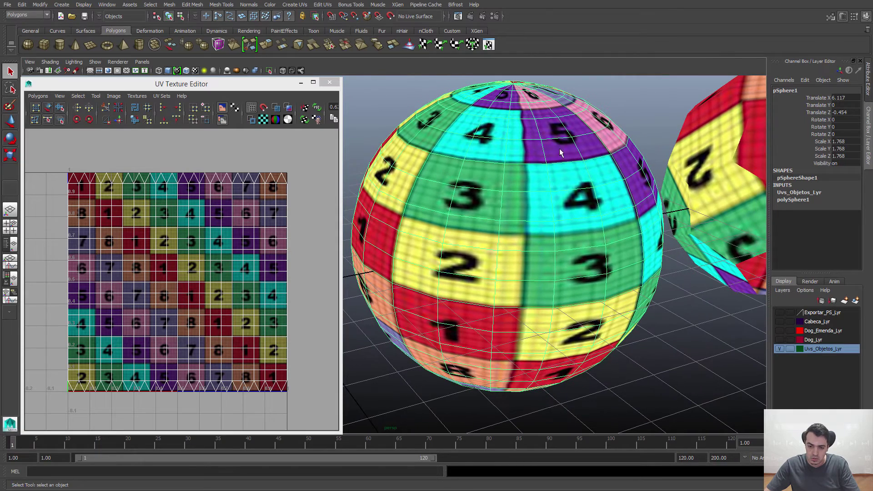
pyautogui.moveTo(569, 237); pyautogui.dragTo(565, 259, button='right')
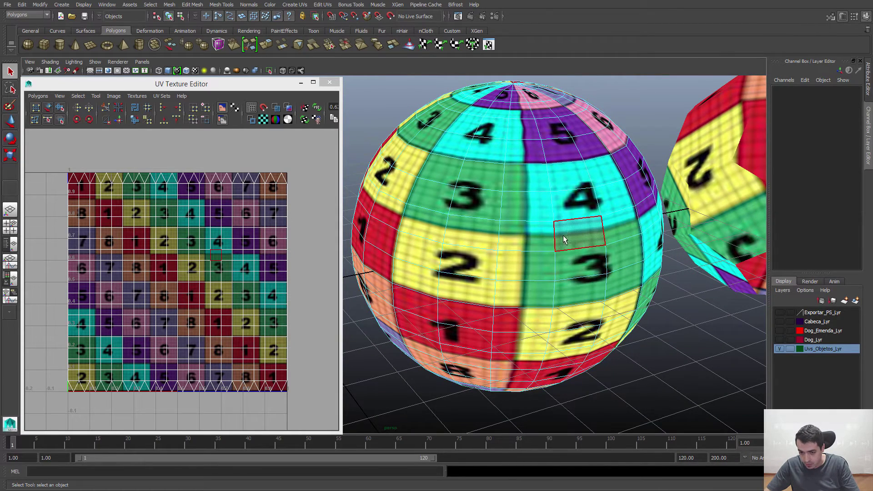
pyautogui.click(566, 231)
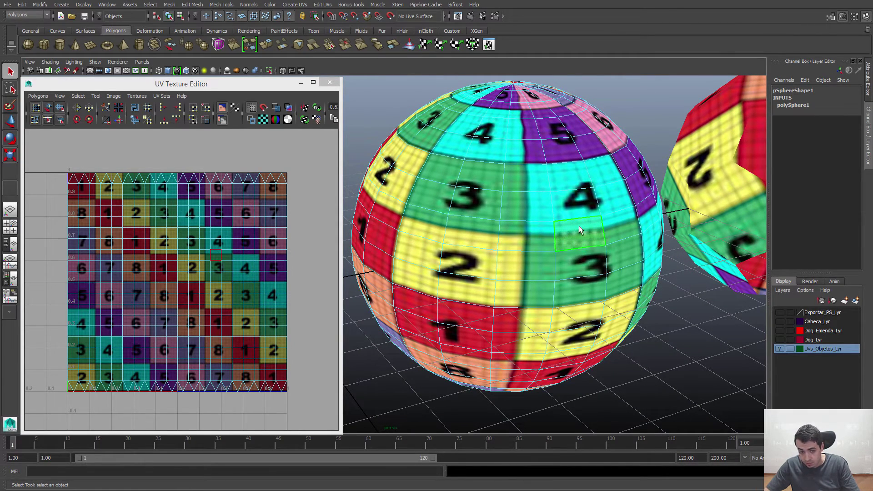
pyautogui.scroll(5, 587, 234)
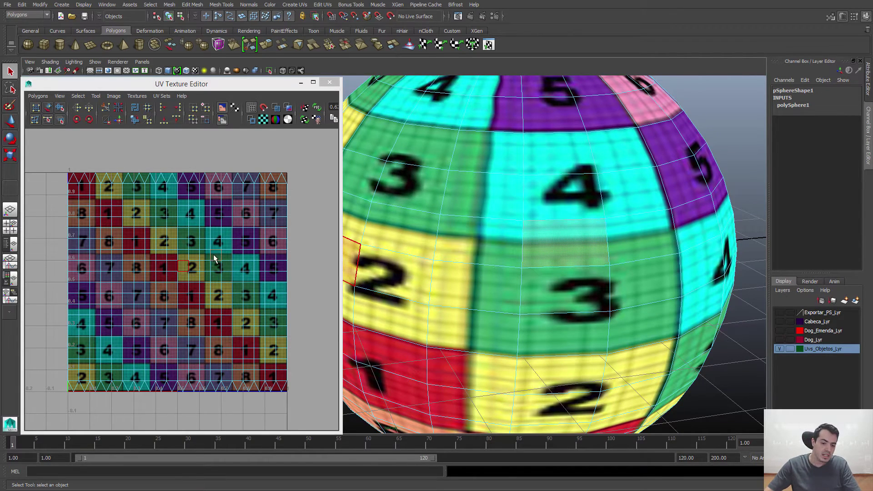
pyautogui.scroll(5, 200, 273)
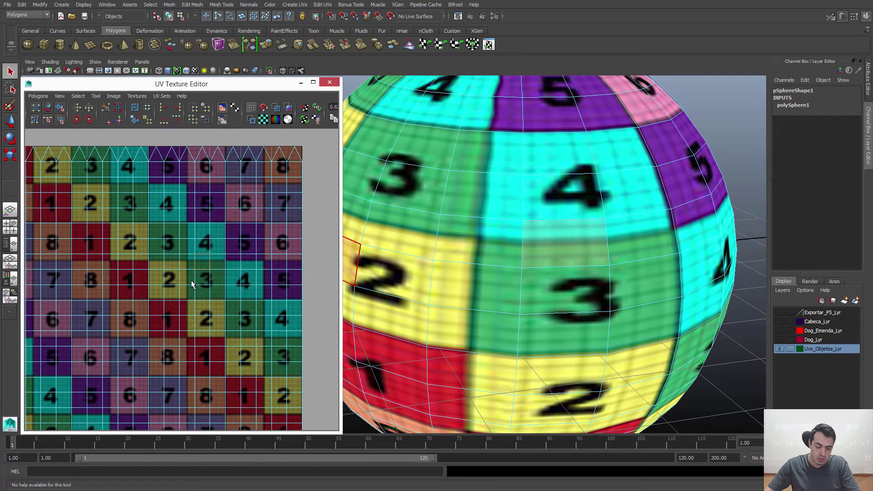
pyautogui.scroll(5, 181, 277)
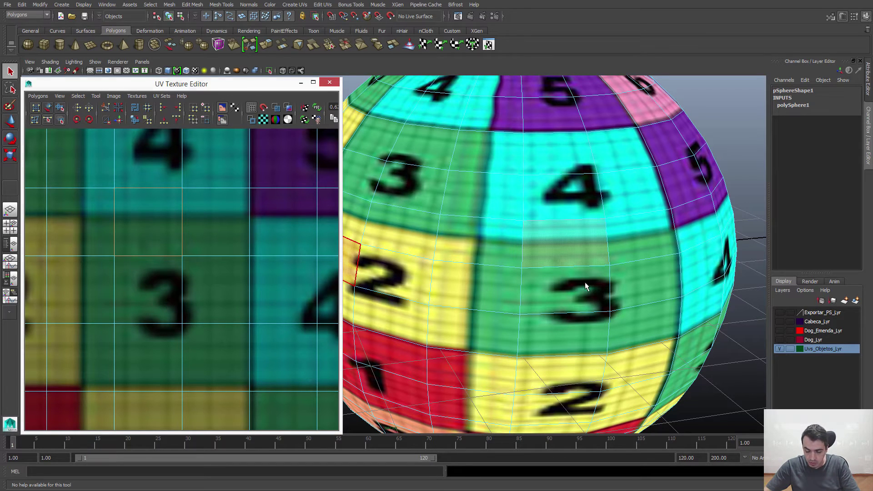
# - Select the sphere face over the upper part of the green 3 and show its four corner UVs close up
pyautogui.click(519, 349)
pyautogui.scroll(5, 132, 299)
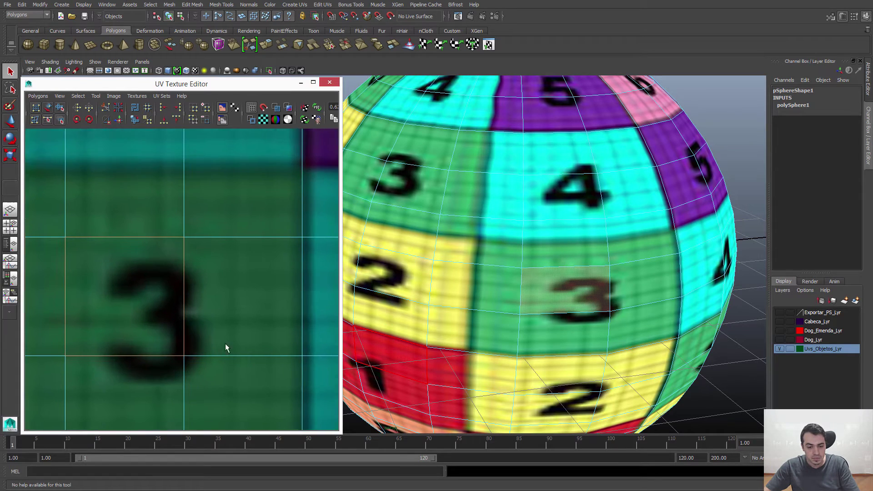
pyautogui.moveTo(67, 199); pyautogui.dragTo(68, 201, button='right')
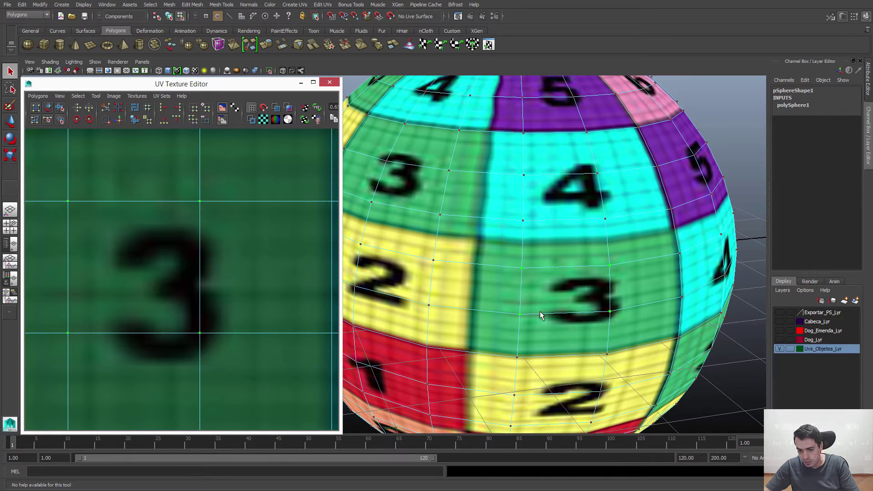
# - Move the vertical edge through the green 3 sideways toward the neighbouring turquoise 4 square, stretching the face on the sphere
pyautogui.scroll(2, 550, 282)
pyautogui.scroll(1, 550, 282)
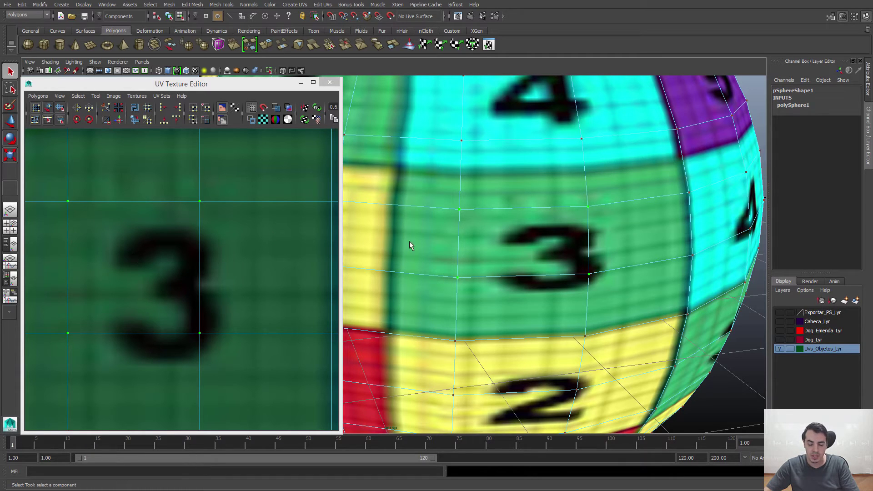
pyautogui.moveTo(585, 227); pyautogui.dragTo(587, 205, button='right')
pyautogui.press('w')
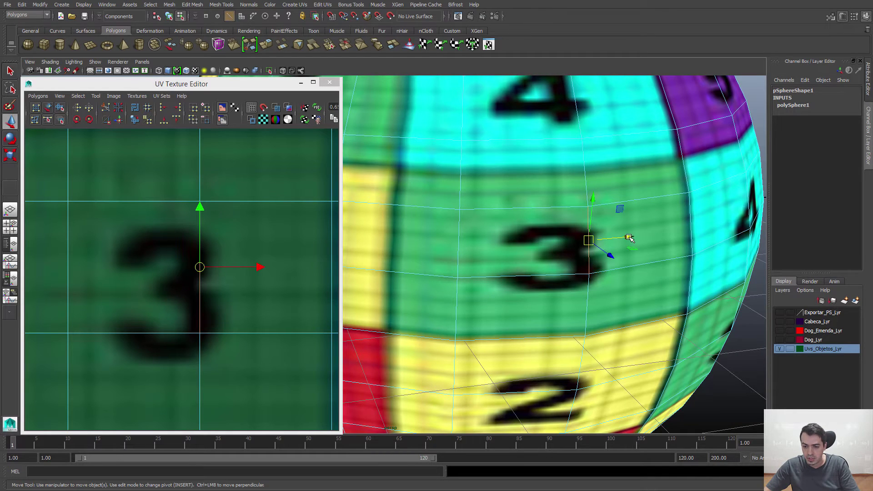
pyautogui.moveTo(629, 237); pyautogui.dragTo(722, 230, button='middle')
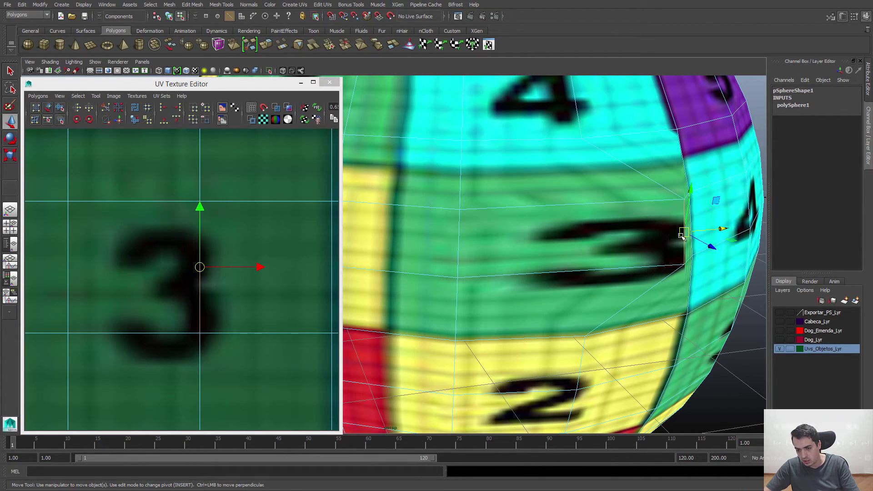
# - Select the stretched face's corner UVs one at a time to compare them with the matching points on the sphere
pyautogui.rightClick(68, 202)
pyautogui.moveTo(68, 202); pyautogui.dragTo(72, 203, button='right')
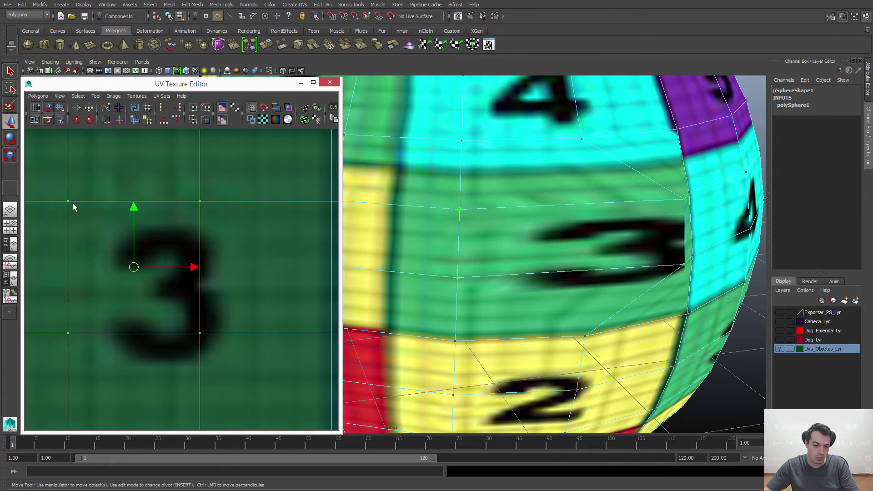
pyautogui.click(68, 201)
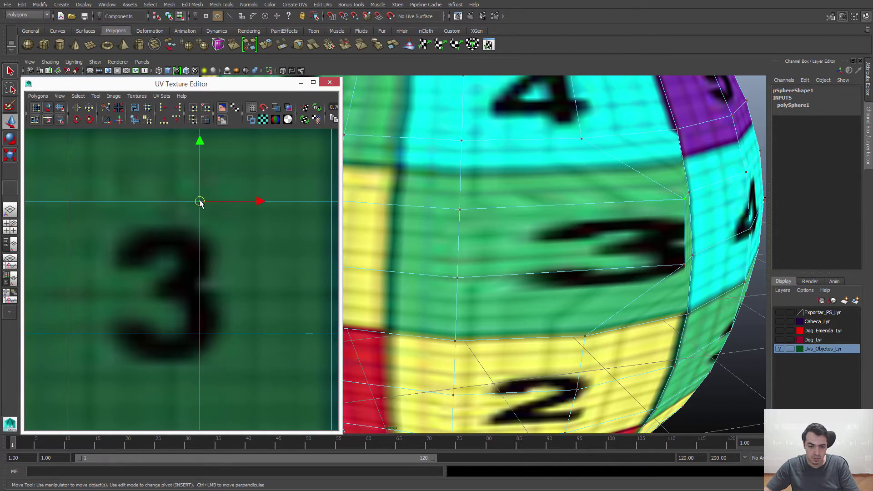
pyautogui.click(685, 200)
pyautogui.click(457, 278)
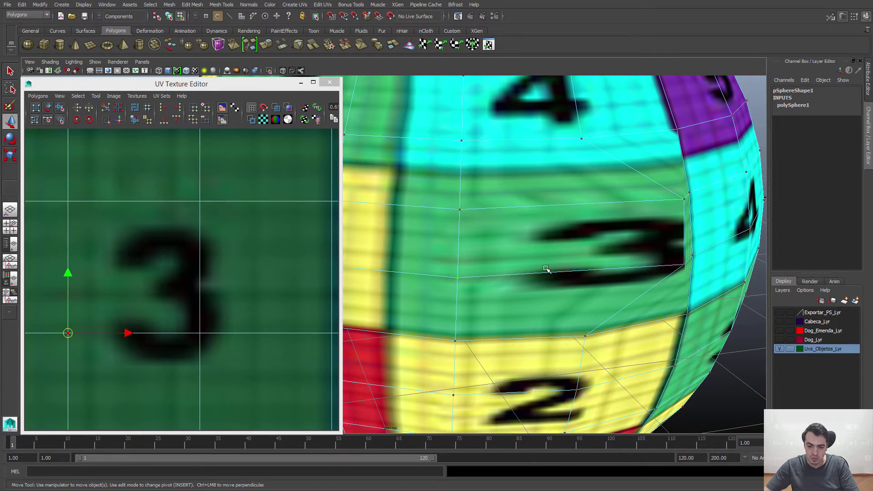
pyautogui.click(684, 264)
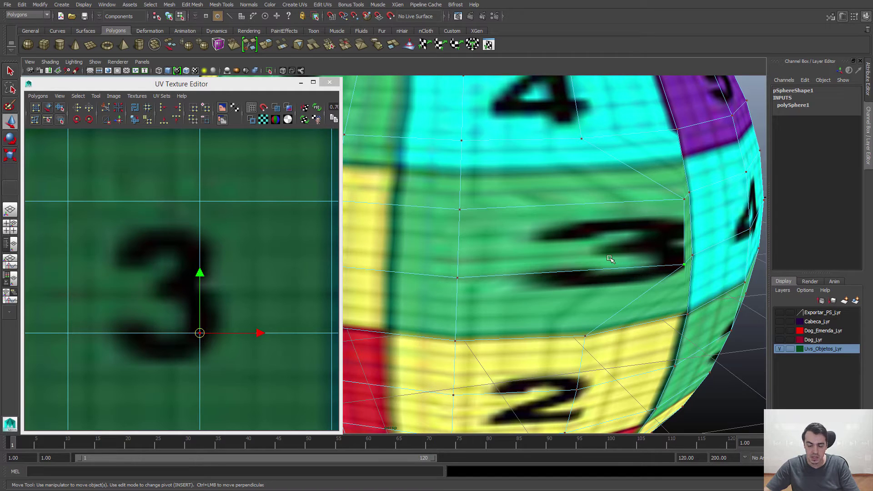
# - Undo the UV selections and the edge move on the sphere
pyautogui.hotkey('ctrl', 'z')
pyautogui.hotkey('ctrl', 'z')
pyautogui.hotkey('ctrl', 'z')
pyautogui.hotkey('ctrl', 'z')
pyautogui.hotkey('ctrl', 'z')
pyautogui.hotkey('ctrl', 'z')
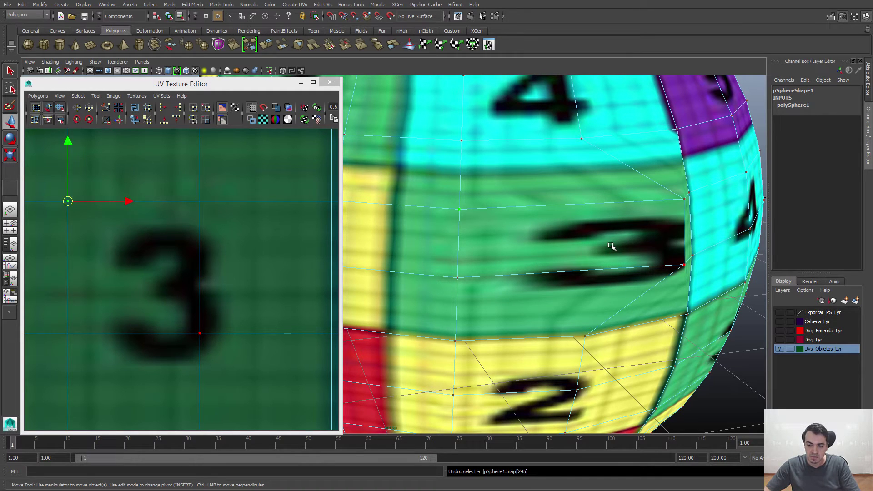
# - Examine the sphere's whole UV layout over the numbered texture beside the full sphere, leaving no UVs selected
pyautogui.keyDown('alt'); pyautogui.moveTo(593, 248); pyautogui.dragTo(473, 252, button='right'); pyautogui.keyUp('alt')
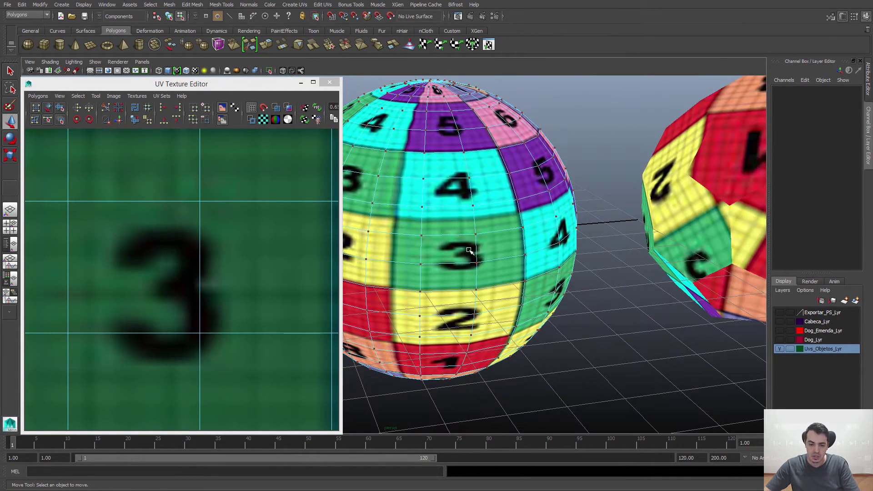
pyautogui.keyDown('alt'); pyautogui.moveTo(473, 252); pyautogui.dragTo(526, 261, button='middle'); pyautogui.keyUp('alt')
pyautogui.keyDown('alt'); pyautogui.moveTo(168, 225); pyautogui.dragTo(138, 242, button='right'); pyautogui.keyUp('alt')
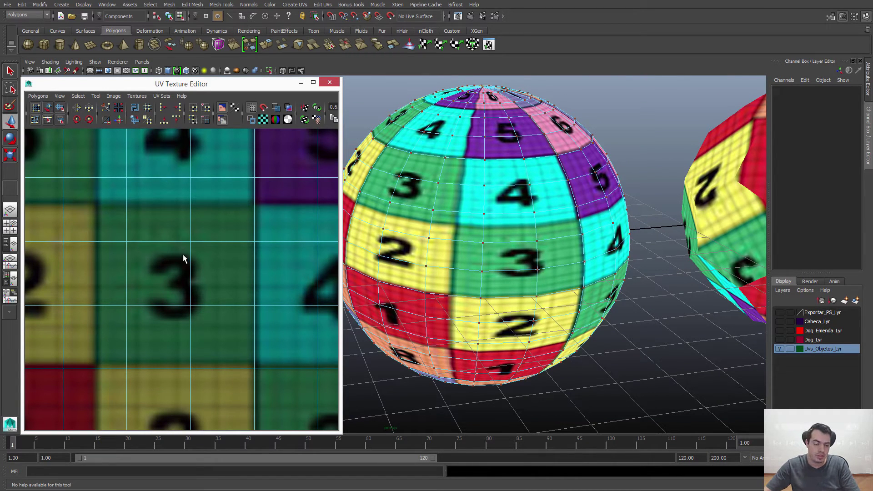
pyautogui.keyDown('alt'); pyautogui.moveTo(194, 242); pyautogui.dragTo(168, 247, button='right'); pyautogui.keyUp('alt')
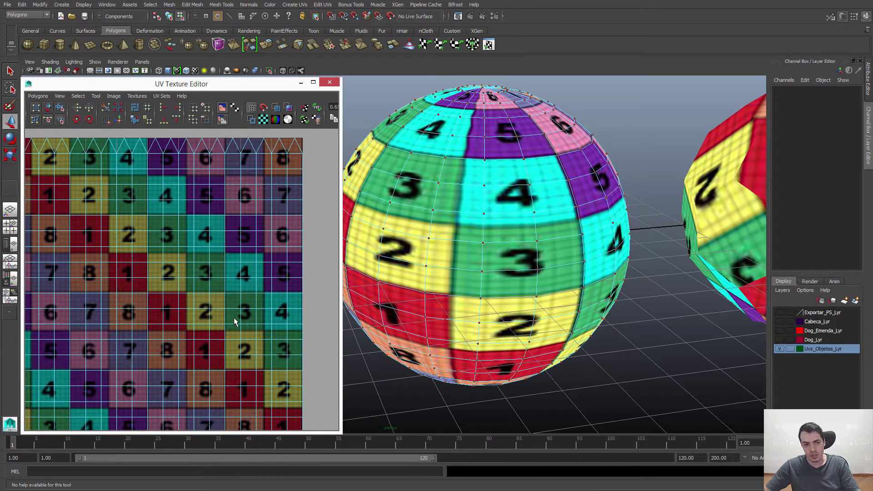
pyautogui.keyDown('alt'); pyautogui.moveTo(217, 316); pyautogui.dragTo(175, 273, button='right'); pyautogui.keyUp('alt')
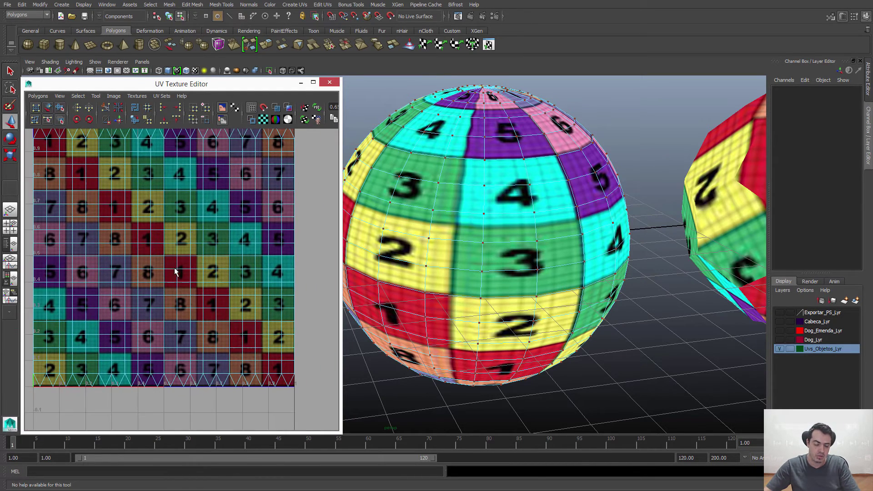
pyautogui.keyDown('alt'); pyautogui.moveTo(175, 273); pyautogui.dragTo(190, 260, button='middle'); pyautogui.keyUp('alt')
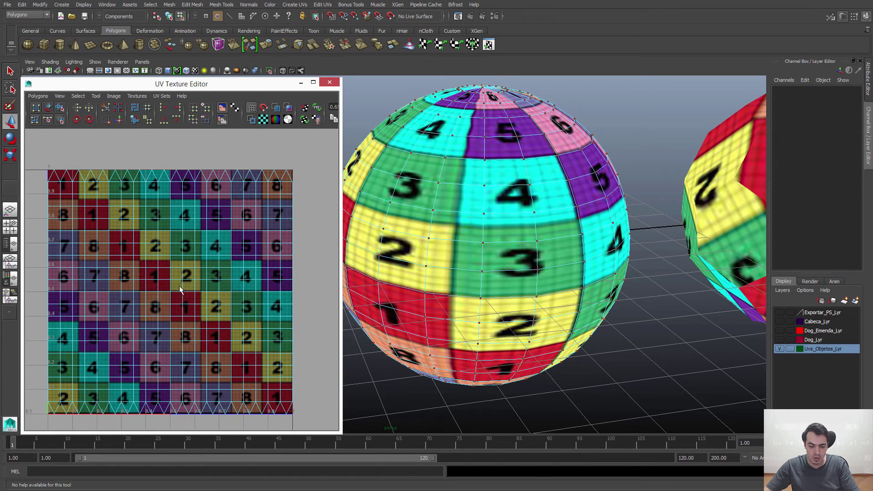
pyautogui.keyDown('alt'); pyautogui.moveTo(179, 288); pyautogui.dragTo(137, 227, button='right'); pyautogui.keyUp('alt')
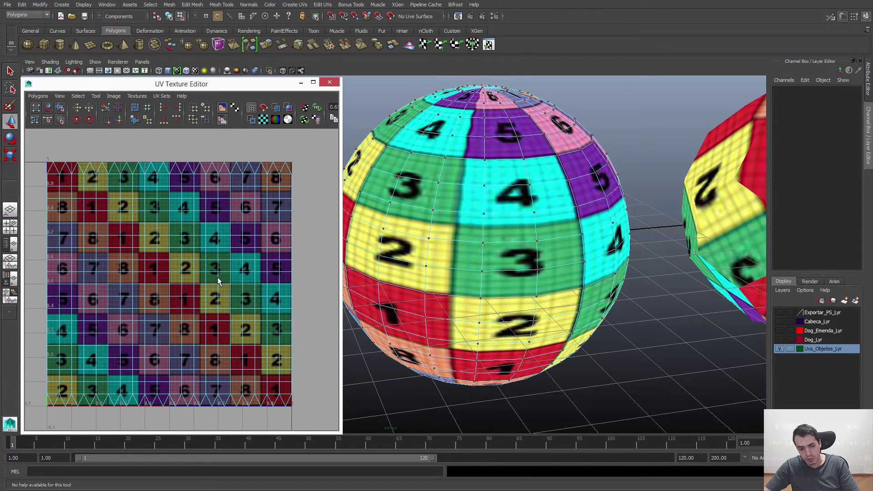
pyautogui.scroll(2, 182, 287)
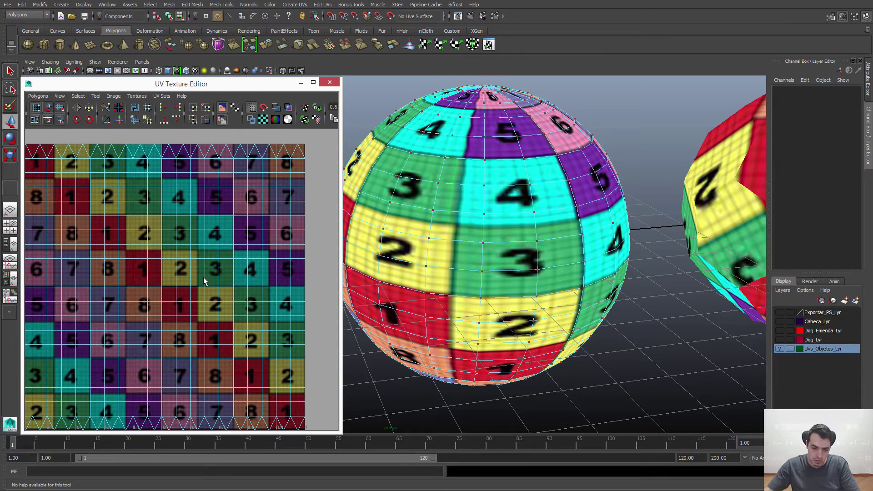
pyautogui.scroll(-3, 204, 281)
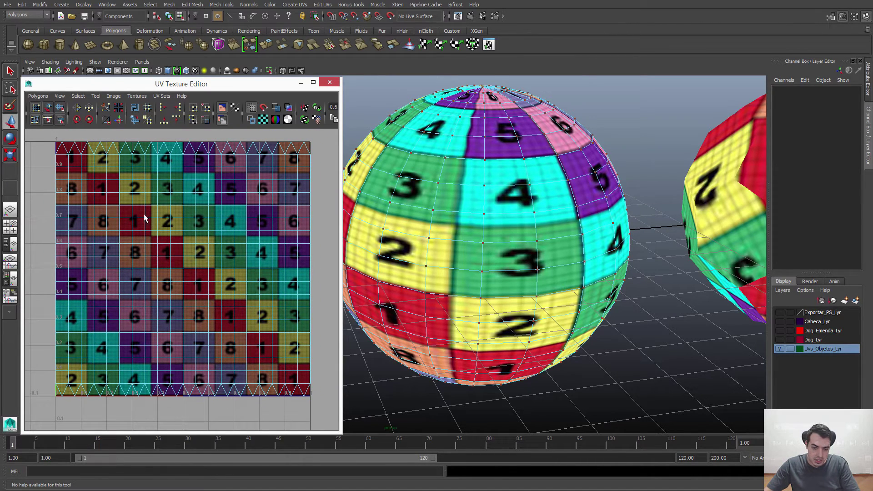
pyautogui.moveTo(144, 215); pyautogui.dragTo(259, 287)
pyautogui.click(202, 298)
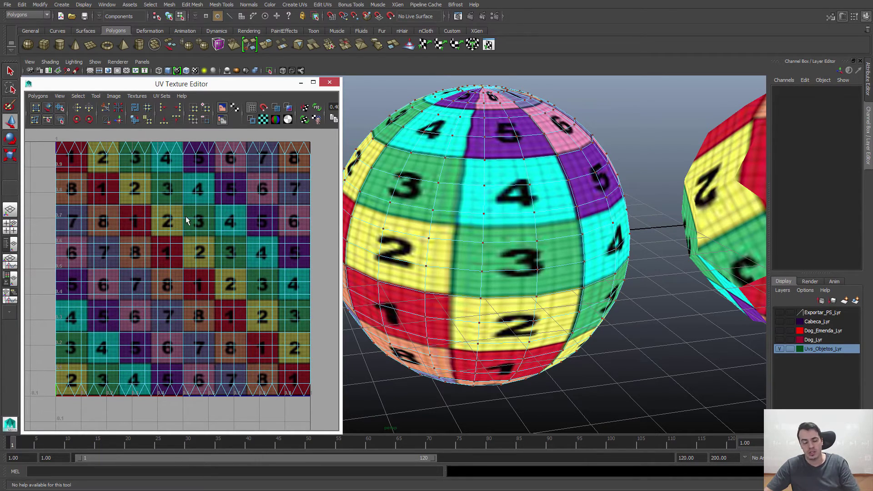
# - Move the four UVs around the upper part of the green 3 outward so their face covers nearly the whole square
pyautogui.scroll(2, 262, 293)
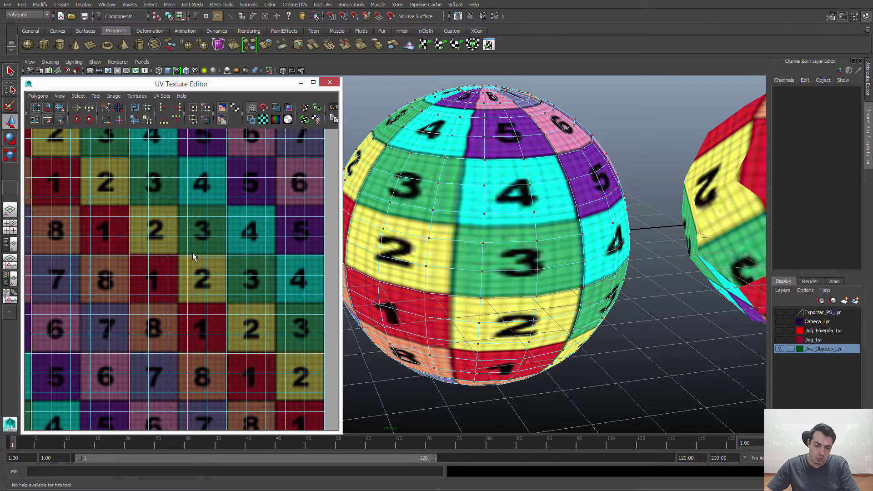
pyautogui.keyDown('alt'); pyautogui.moveTo(180, 205); pyautogui.dragTo(154, 257, button='middle'); pyautogui.keyUp('alt')
pyautogui.scroll(4, 253, 302)
pyautogui.keyDown('alt'); pyautogui.moveTo(253, 302); pyautogui.dragTo(233, 311, button='middle'); pyautogui.keyUp('alt')
pyautogui.scroll(2, 201, 304)
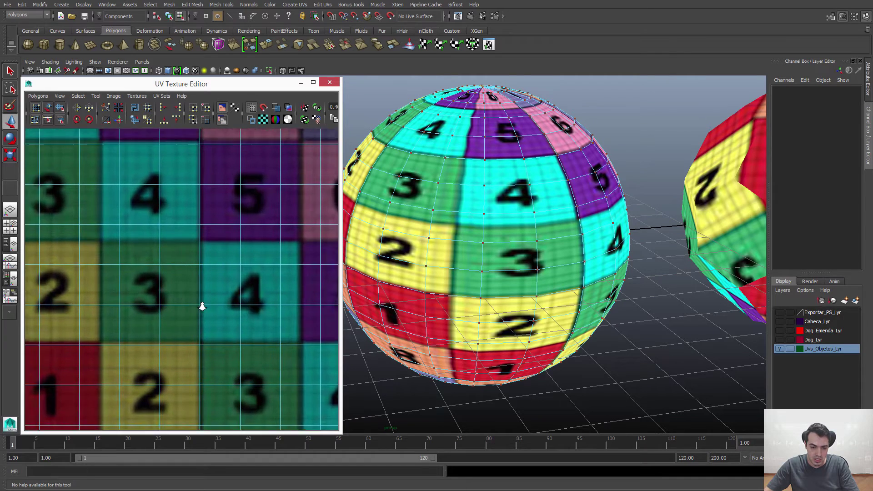
pyautogui.moveTo(165, 283); pyautogui.dragTo(184, 298)
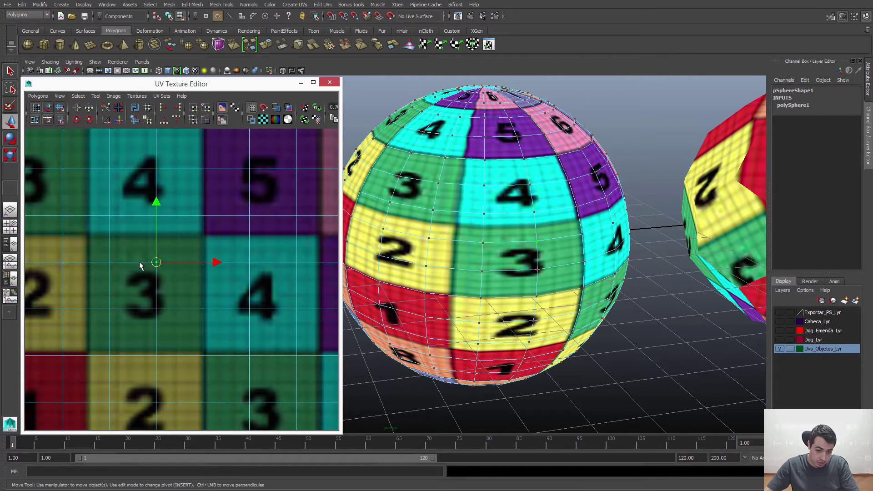
pyautogui.moveTo(153, 263); pyautogui.dragTo(175, 240)
pyautogui.moveTo(172, 293); pyautogui.dragTo(177, 339)
pyautogui.moveTo(92, 301); pyautogui.dragTo(101, 333)
pyautogui.moveTo(102, 247)
pyautogui.mouseDown()
pyautogui.moveTo(112, 269)
pyautogui.moveTo(96, 248)
pyautogui.mouseUp()
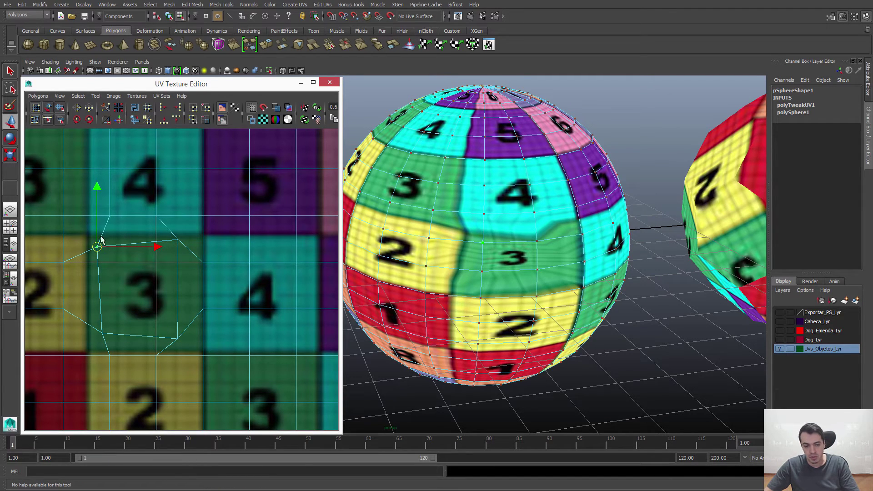
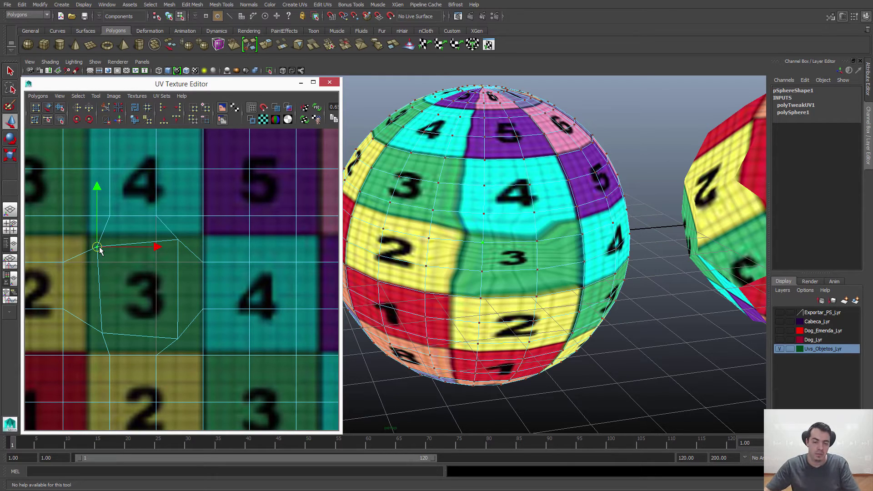
# - Undo the individual moves of the four UVs around the green 3
pyautogui.click(141, 265)
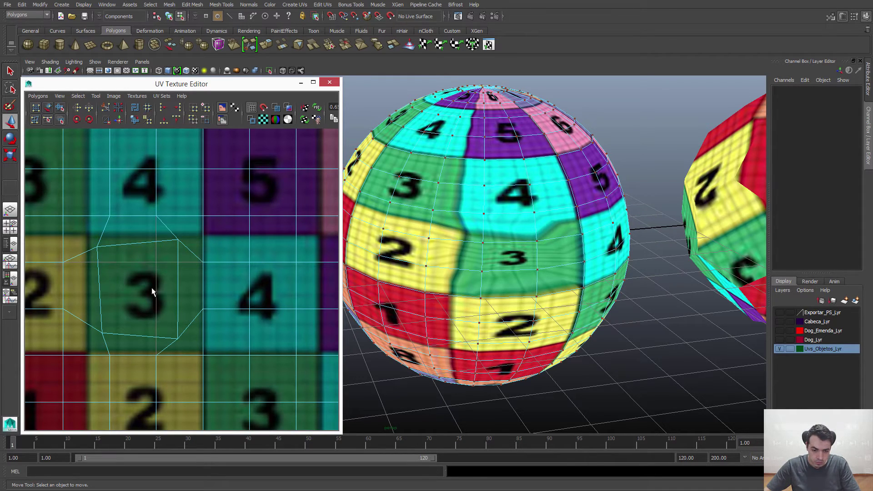
pyautogui.hotkey('ctrl', 'z')
pyautogui.hotkey('ctrl', 'z')
pyautogui.hotkey('ctrl', 'z')
pyautogui.hotkey('ctrl', 'z')
pyautogui.hotkey('ctrl', 'z')
pyautogui.hotkey('ctrl', 'z')
pyautogui.hotkey('ctrl', 'z')
pyautogui.hotkey('ctrl', 'z')
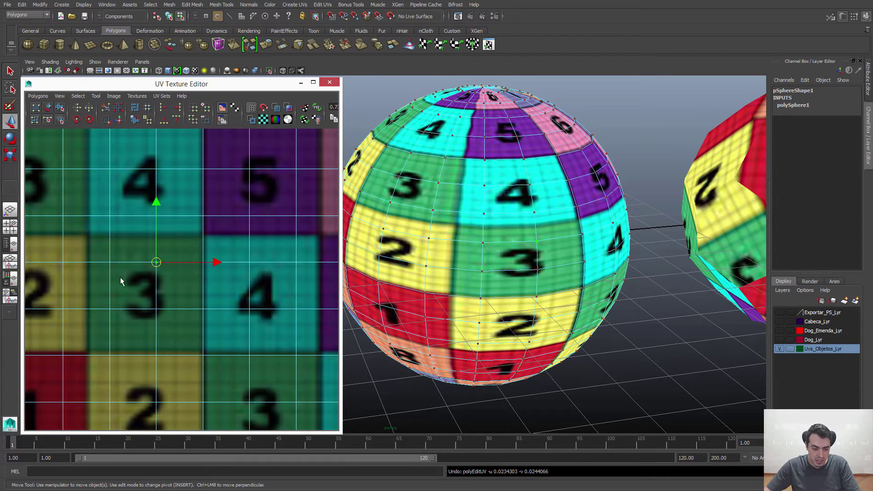
# - Select the four UVs around the upper part of the green 3 and move them together slightly toward the turquoise 4
pyautogui.moveTo(95, 251); pyautogui.dragTo(181, 320)
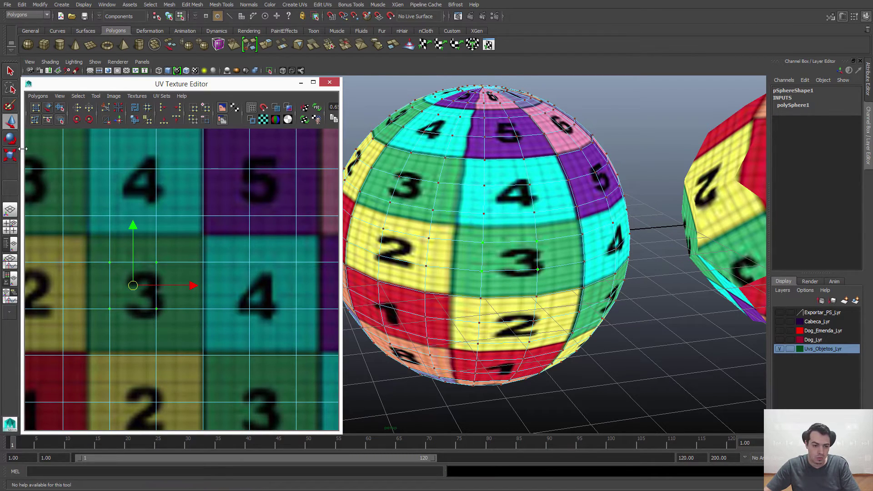
pyautogui.click(10, 121)
pyautogui.moveTo(136, 284); pyautogui.dragTo(144, 285)
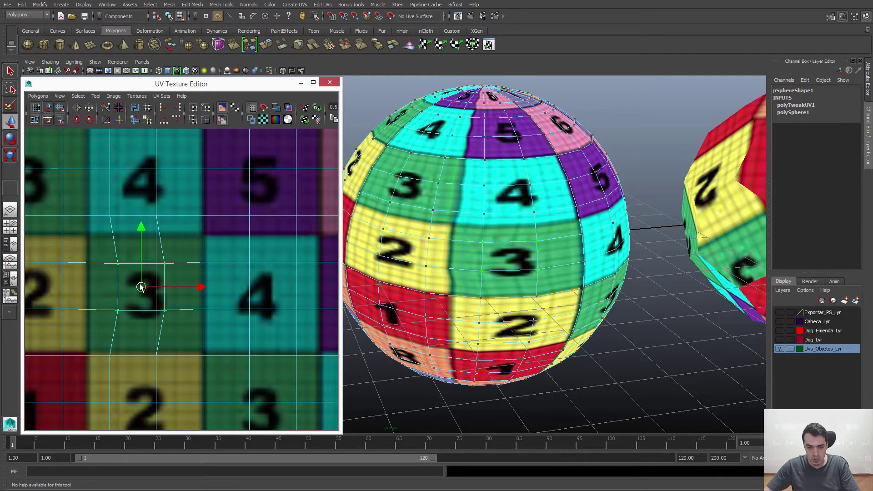
# - Undo the last move of the four UVs around the green 3 and try rotating them about 39 degrees
pyautogui.hotkey('ctrl', 'z')
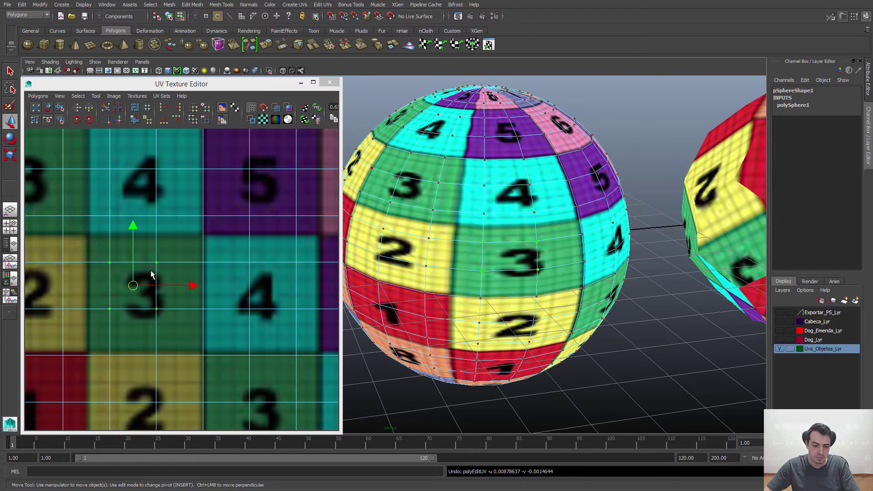
pyautogui.press('e')
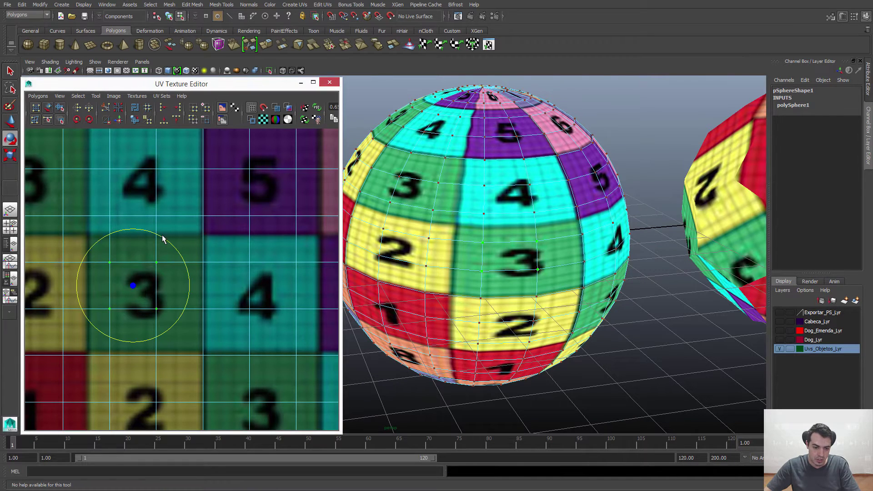
pyautogui.moveTo(162, 239); pyautogui.dragTo(181, 263)
pyautogui.hotkey('ctrl', 'z')
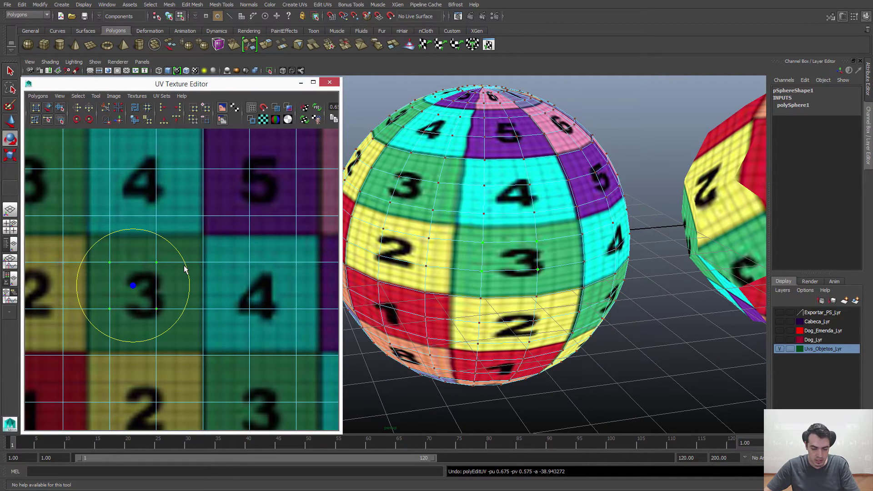
# - Try stretching the four UVs around the green 3 horizontally to about twice their width
pyautogui.press('r')
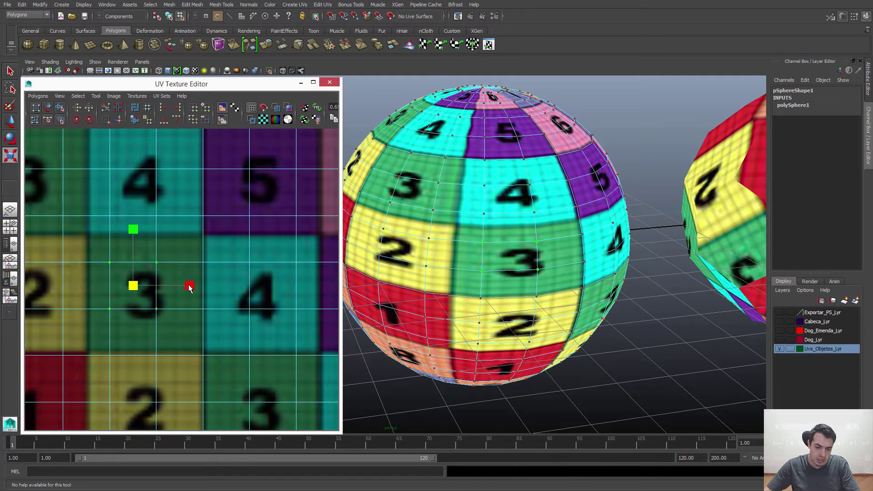
pyautogui.moveTo(189, 288); pyautogui.dragTo(248, 290)
pyautogui.hotkey('ctrl', 'z')
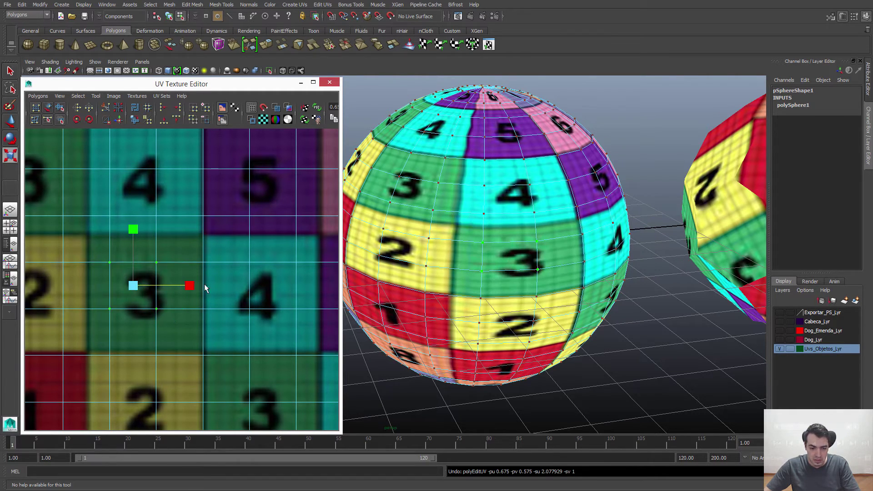
# - Select all of the sphere's UVs and scale them horizontally beyond the texture until each face column is nearly one numbered square wide
pyautogui.keyDown('alt'); pyautogui.moveTo(204, 283); pyautogui.dragTo(148, 298, button='right'); pyautogui.keyUp('alt')
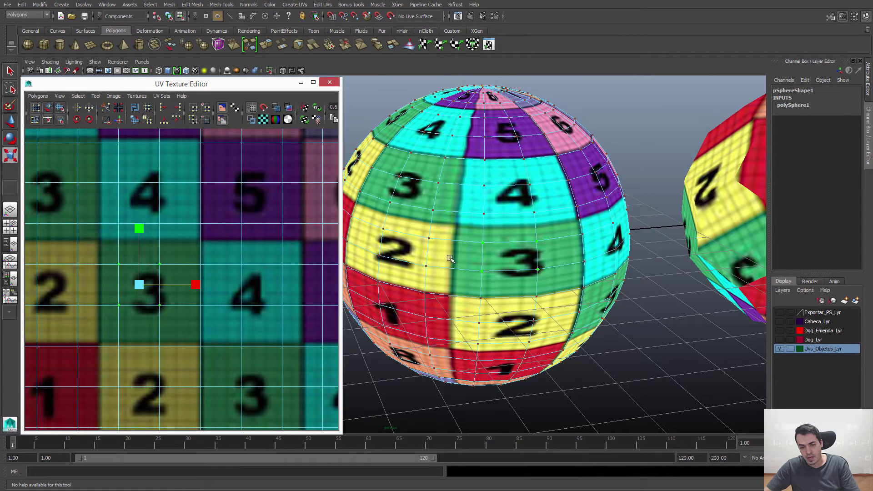
pyautogui.scroll(-6, 148, 285)
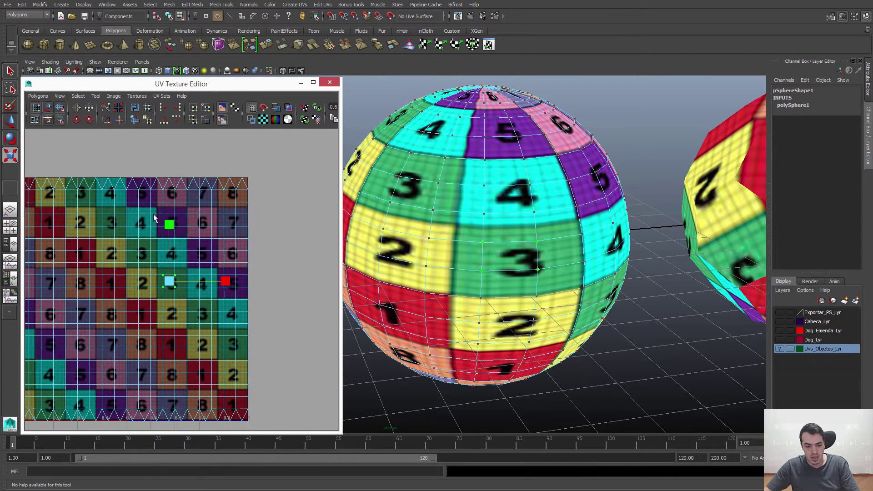
pyautogui.moveTo(69, 195); pyautogui.dragTo(293, 405)
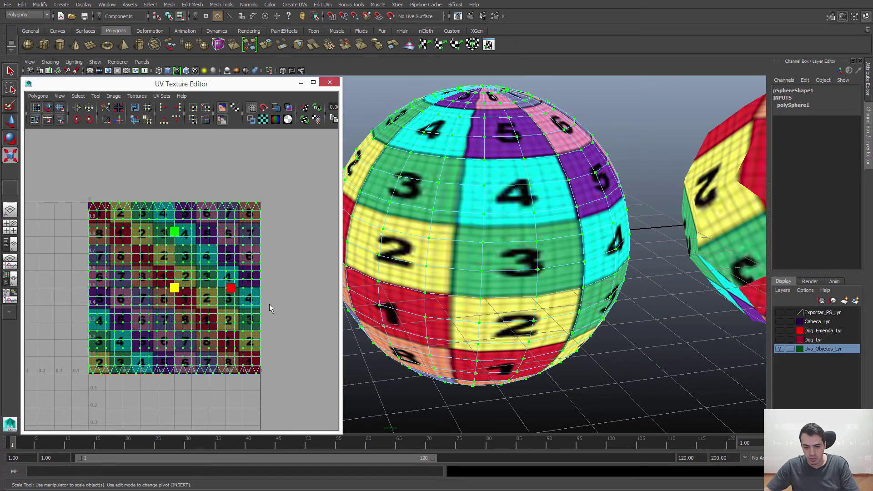
pyautogui.keyDown('alt'); pyautogui.moveTo(500, 265); pyautogui.dragTo(567, 207, button='right'); pyautogui.keyUp('alt')
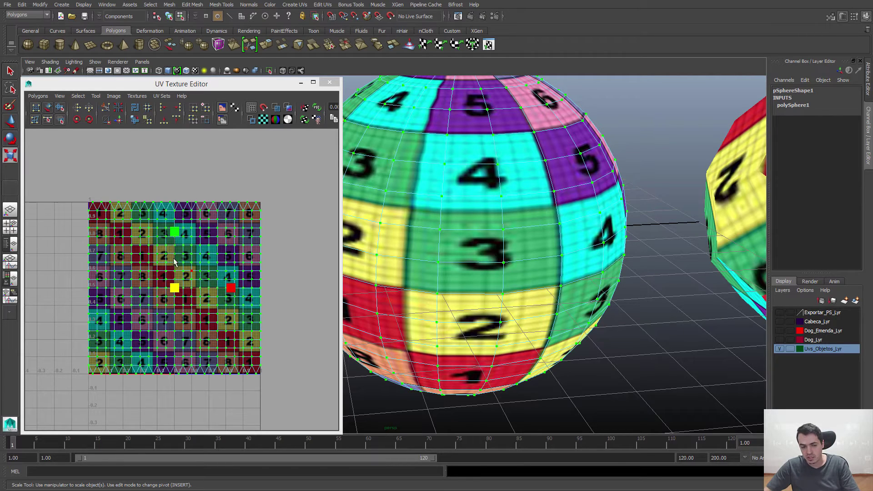
pyautogui.scroll(3, 181, 265)
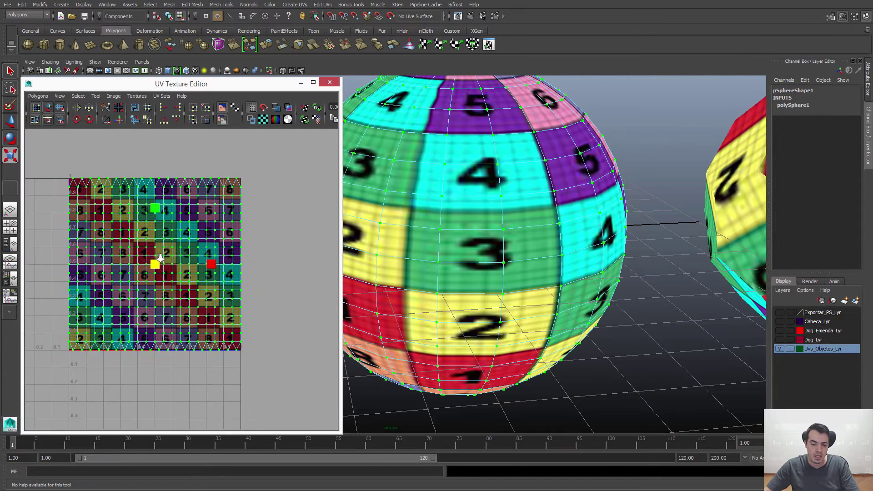
pyautogui.scroll(4, 488, 115)
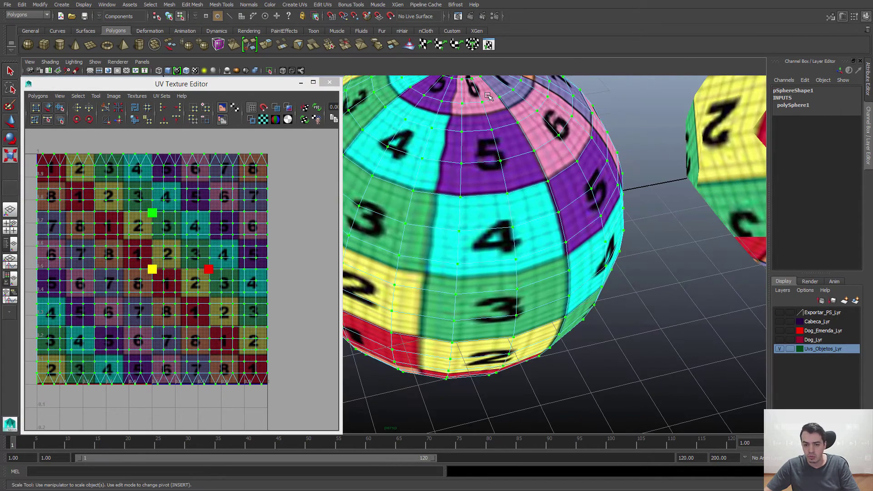
pyautogui.keyDown('alt'); pyautogui.moveTo(154, 288); pyautogui.dragTo(159, 289, button='middle'); pyautogui.keyUp('alt')
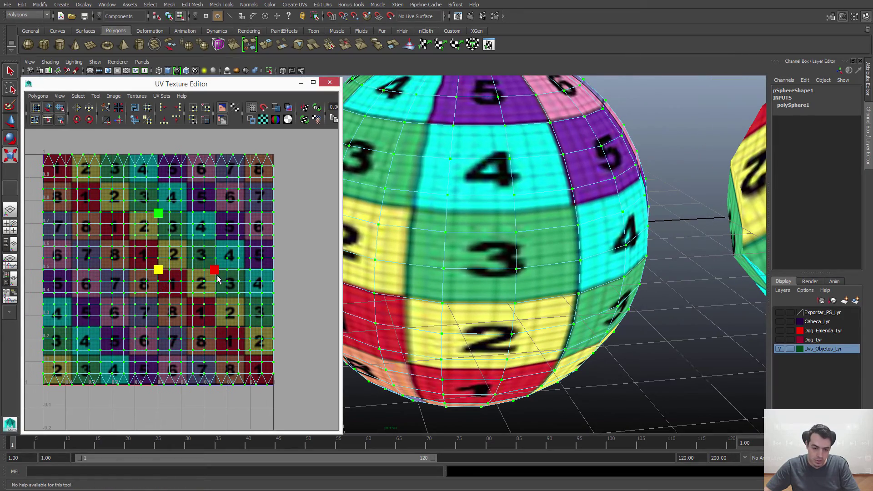
pyautogui.moveTo(217, 271); pyautogui.dragTo(292, 279)
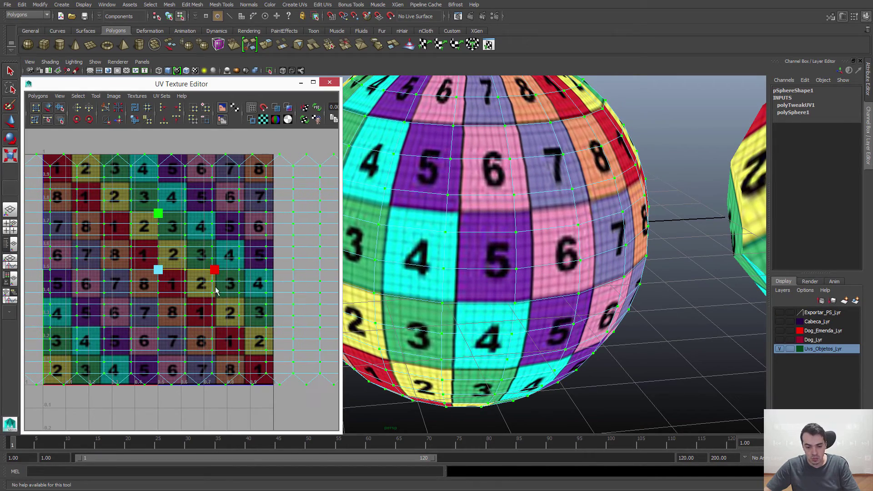
pyautogui.scroll(3, 217, 290)
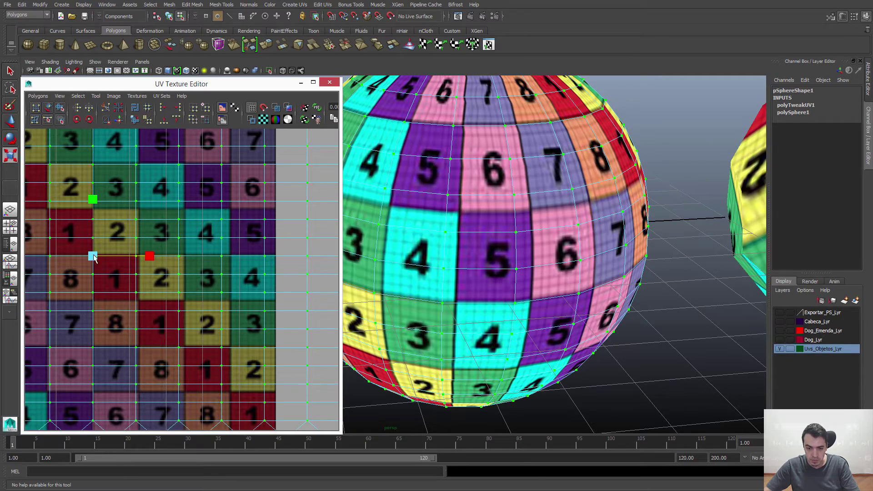
pyautogui.moveTo(151, 256); pyautogui.dragTo(154, 257)
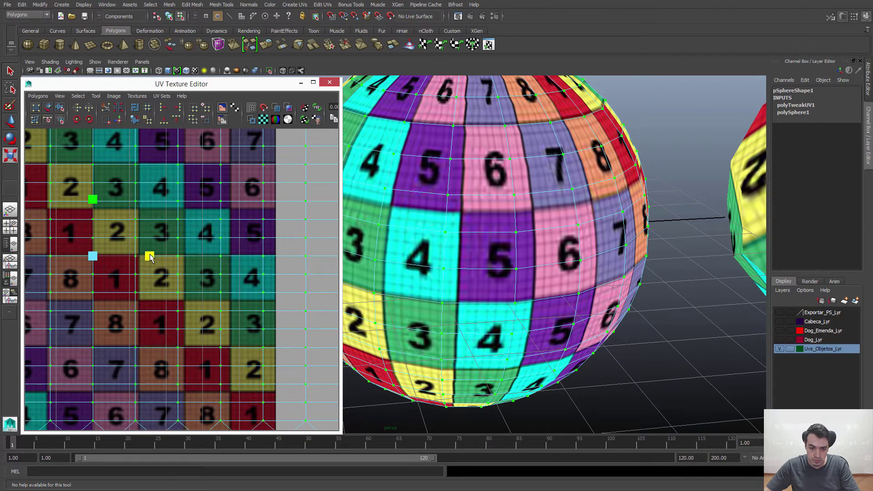
# - Scale the sphere's UVs vertically, then widen them further, to even out the proportions of the numbered squares on the sphere
pyautogui.keyDown('alt'); pyautogui.moveTo(526, 231); pyautogui.dragTo(504, 243); pyautogui.keyUp('alt')
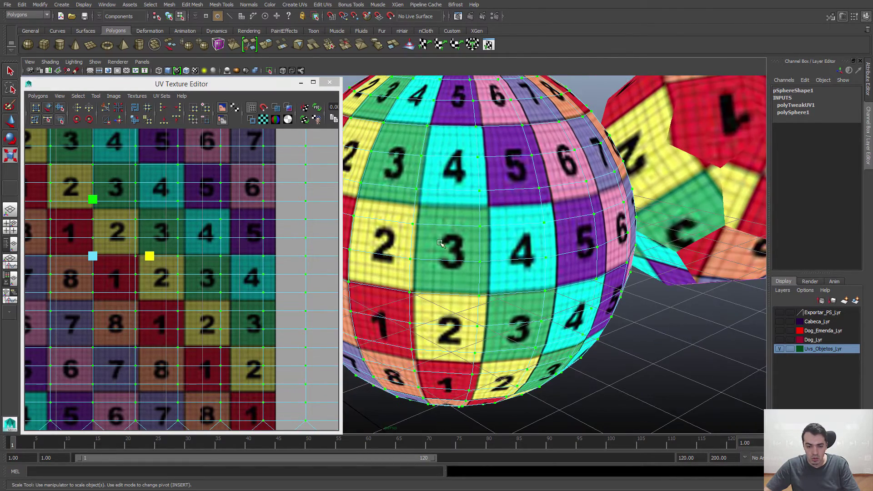
pyautogui.keyDown('alt'); pyautogui.moveTo(439, 243); pyautogui.dragTo(502, 268, button='right'); pyautogui.keyUp('alt')
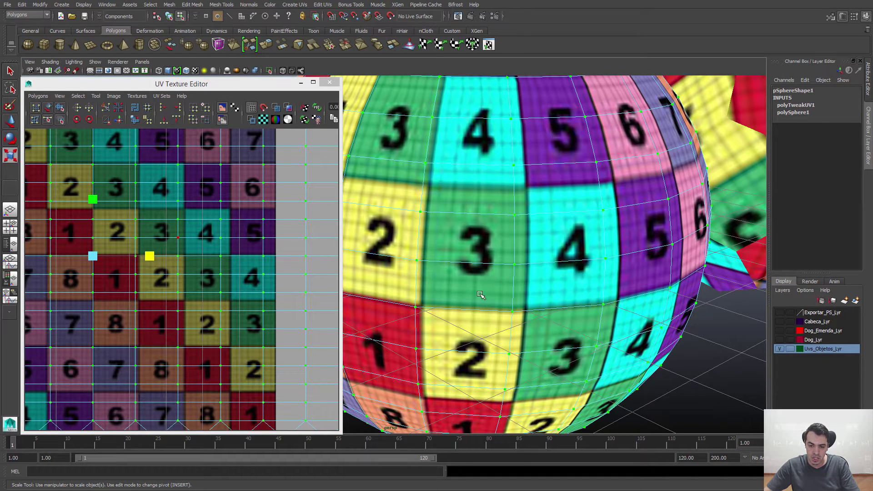
pyautogui.moveTo(95, 199); pyautogui.dragTo(101, 168)
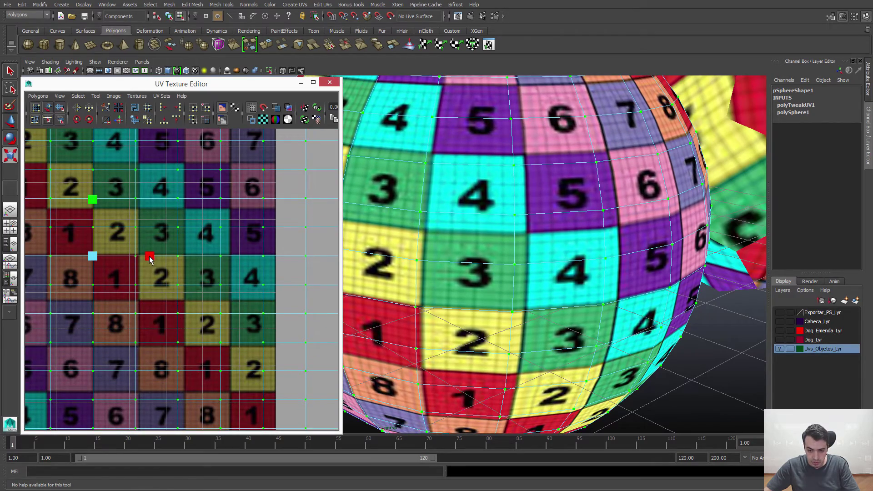
pyautogui.moveTo(150, 258)
pyautogui.mouseDown()
pyautogui.moveTo(169, 258)
pyautogui.moveTo(157, 256)
pyautogui.mouseUp()
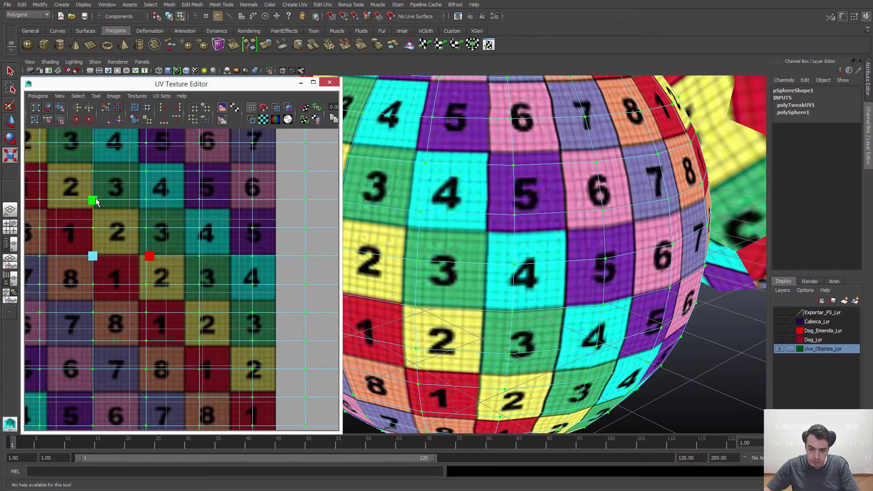
pyautogui.moveTo(153, 258); pyautogui.dragTo(156, 257)
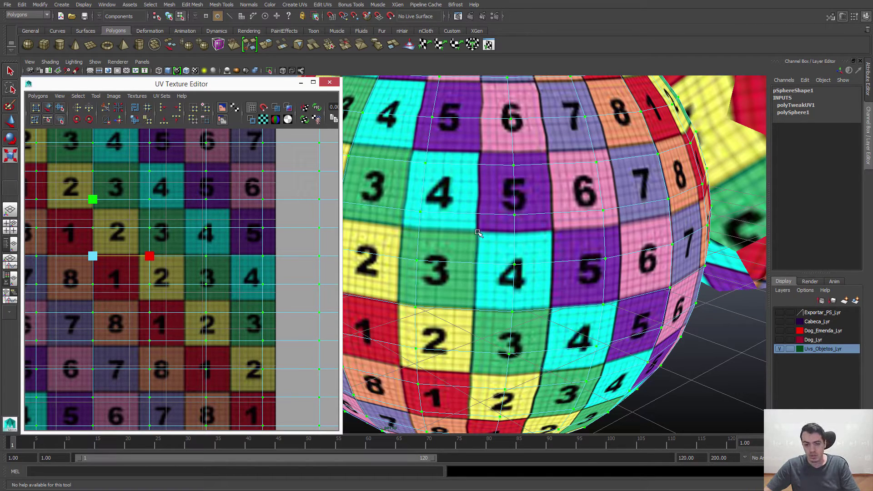
# - Select the sphere face spanning the green 3 and turquoise 4 and compare it with its outline on the UV texture
pyautogui.keyDown('alt'); pyautogui.moveTo(460, 242); pyautogui.dragTo(451, 249); pyautogui.keyUp('alt')
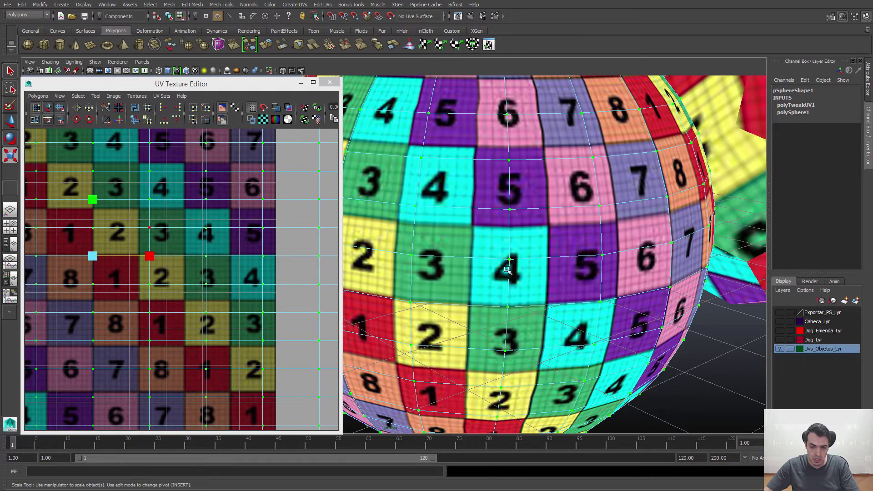
pyautogui.moveTo(471, 266); pyautogui.dragTo(471, 295, button='right')
pyautogui.click(447, 280)
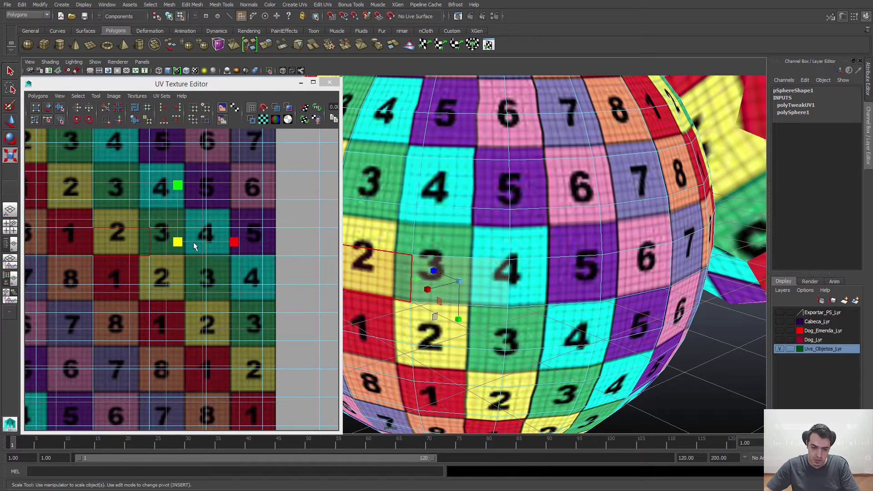
pyautogui.scroll(4, 173, 259)
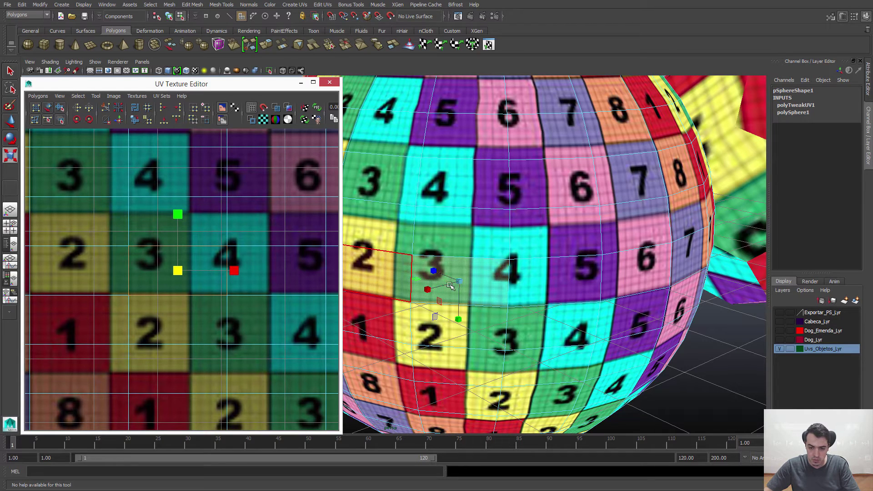
pyautogui.press('r')
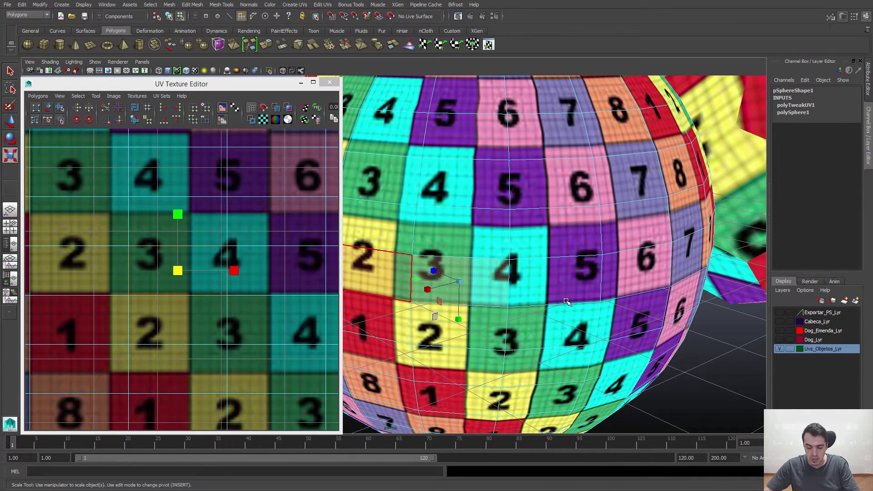
pyautogui.keyDown('alt'); pyautogui.moveTo(461, 293); pyautogui.dragTo(543, 297); pyautogui.keyUp('alt')
# - Return to whole-object selection, select the sphere, and examine its enlarged UV layout against the texture, including the area around the pole
pyautogui.moveTo(455, 239); pyautogui.dragTo(494, 233, button='right')
pyautogui.click(494, 234)
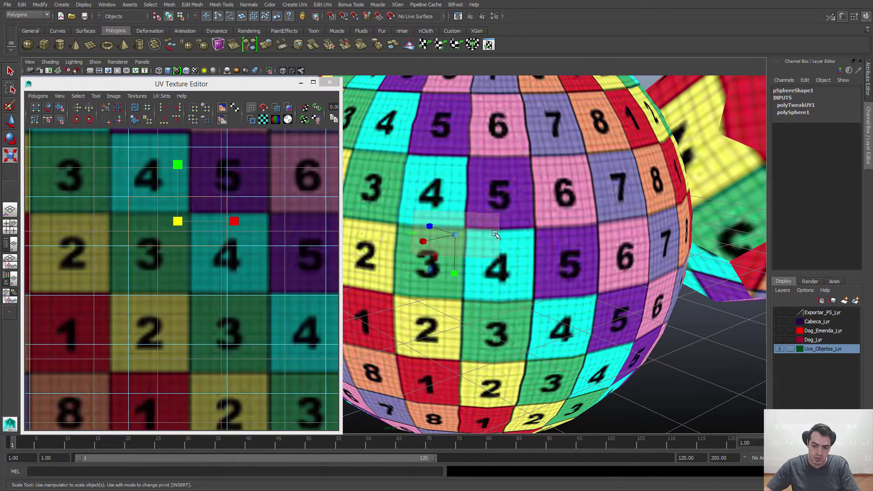
pyautogui.click(591, 265)
pyautogui.keyDown('alt'); pyautogui.moveTo(527, 175); pyautogui.dragTo(518, 257); pyautogui.keyUp('alt')
pyautogui.keyDown('alt'); pyautogui.moveTo(154, 279); pyautogui.dragTo(155, 221, button='right'); pyautogui.keyUp('alt')
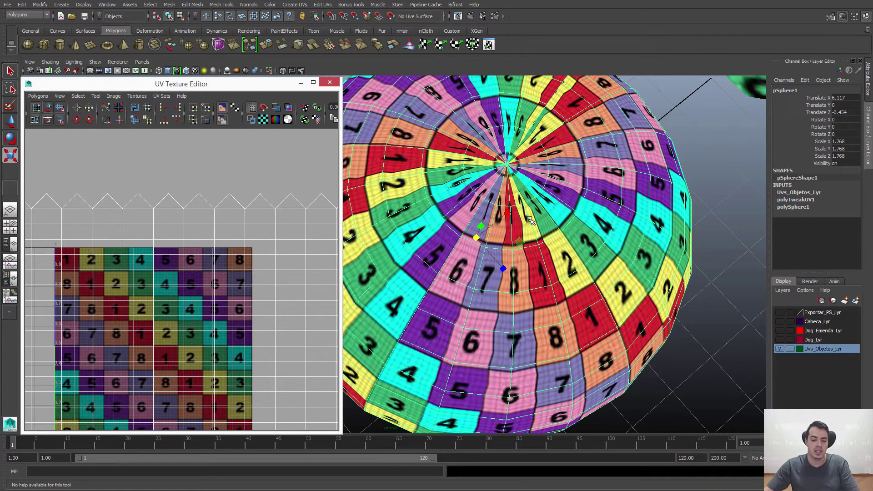
pyautogui.keyDown('alt'); pyautogui.moveTo(57, 265); pyautogui.dragTo(75, 161, button='middle'); pyautogui.keyUp('alt')
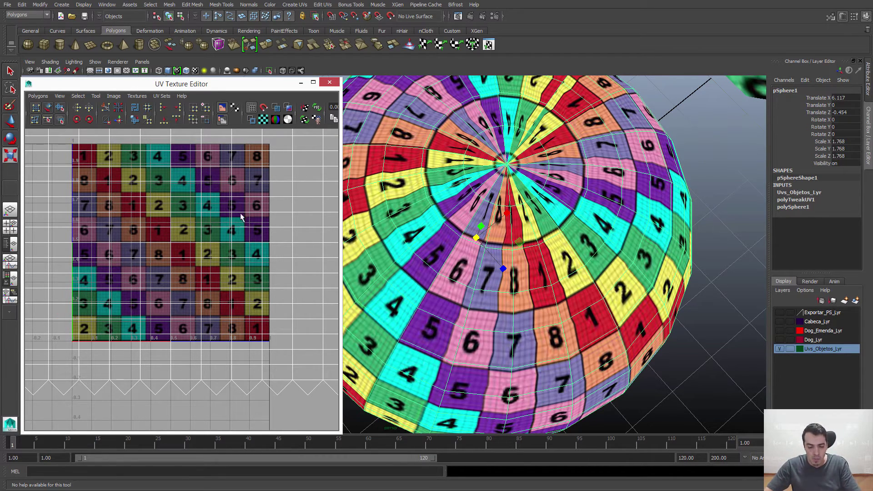
pyautogui.keyDown('alt'); pyautogui.moveTo(230, 227); pyautogui.dragTo(218, 249, button='middle'); pyautogui.keyUp('alt')
pyautogui.keyDown('alt'); pyautogui.moveTo(514, 282); pyautogui.dragTo(509, 243); pyautogui.keyUp('alt')
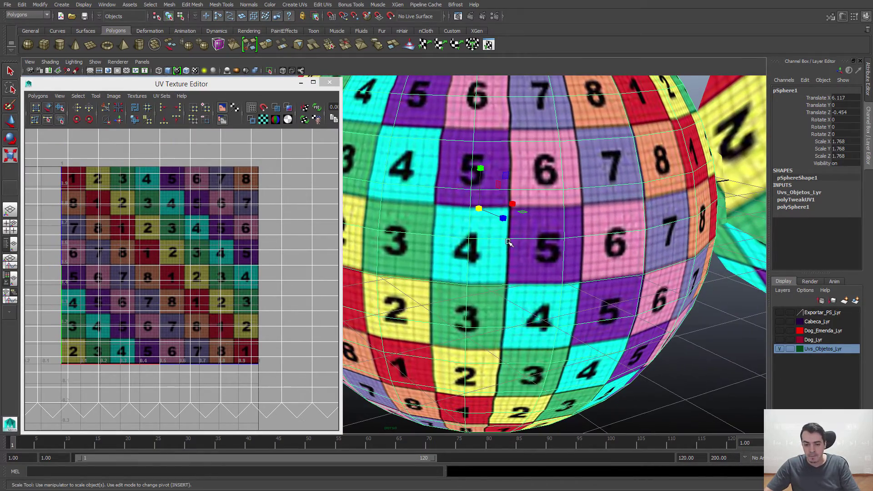
pyautogui.scroll(3, 134, 307)
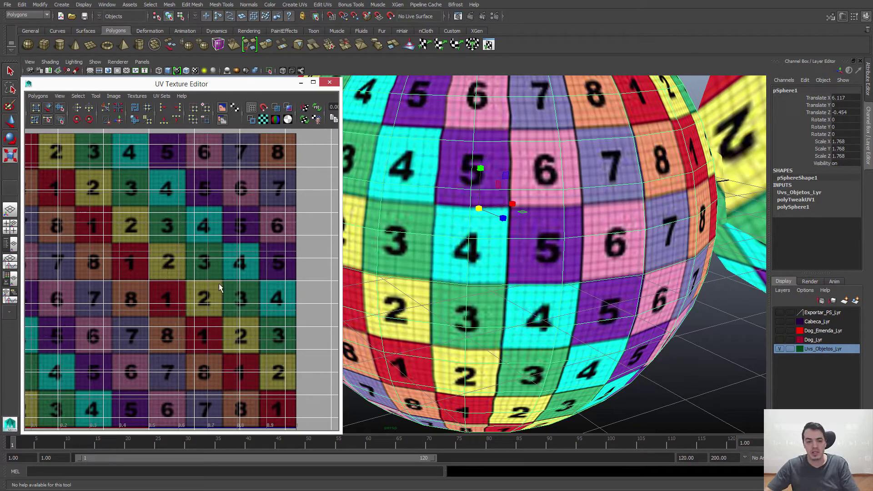
# - Select the soccer ball solid beside the cylinder and examine its hexagon and pentagon UV layout over the numbered texture
pyautogui.keyDown('alt'); pyautogui.moveTo(598, 235); pyautogui.dragTo(491, 219, button='right'); pyautogui.keyUp('alt')
pyautogui.keyDown('alt'); pyautogui.moveTo(645, 182); pyautogui.dragTo(623, 178); pyautogui.keyUp('alt')
pyautogui.keyDown('alt'); pyautogui.moveTo(627, 174); pyautogui.dragTo(533, 224, button='middle'); pyautogui.keyUp('alt')
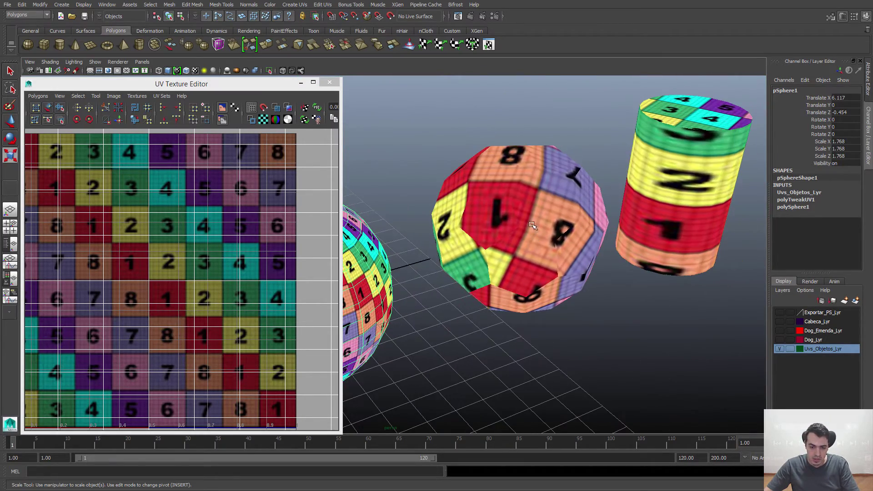
pyautogui.click(514, 236)
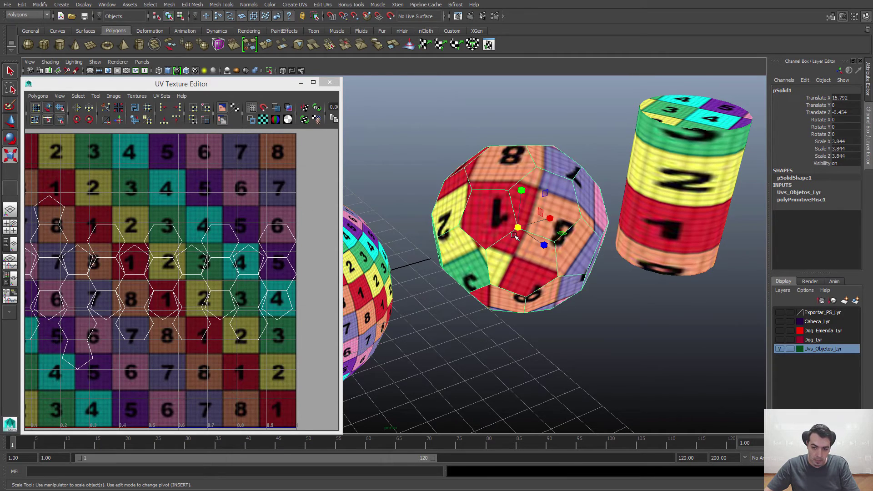
pyautogui.keyDown('alt'); pyautogui.moveTo(514, 235); pyautogui.dragTo(527, 259, button='right'); pyautogui.keyUp('alt')
pyautogui.keyDown('alt'); pyautogui.moveTo(81, 275); pyautogui.dragTo(131, 275, button='middle'); pyautogui.keyUp('alt')
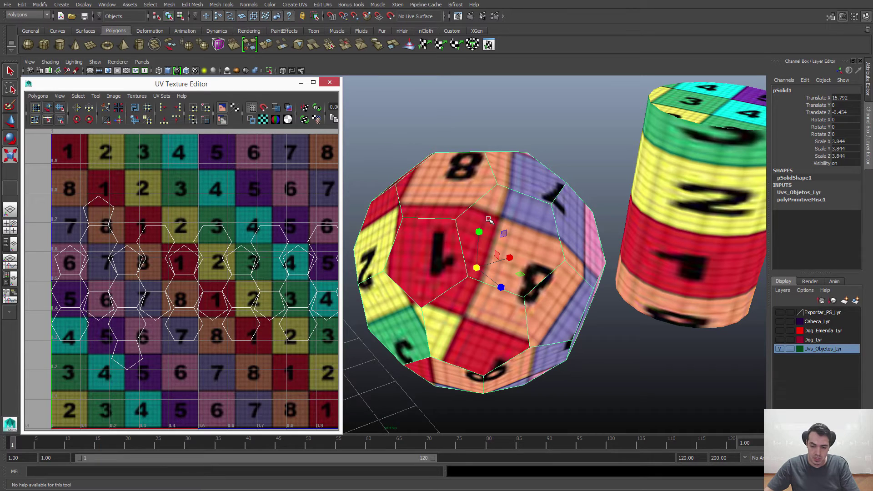
# - Select the soccer ball's upper hexagonal face, then the lower red and yellow one, comparing each with its UV outline
pyautogui.moveTo(475, 253); pyautogui.dragTo(478, 275, button='right')
pyautogui.click(478, 279)
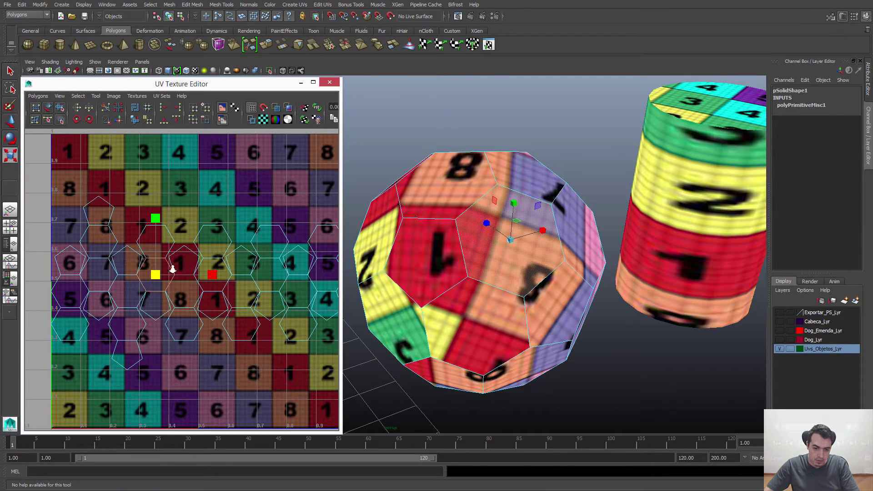
pyautogui.scroll(5, 152, 281)
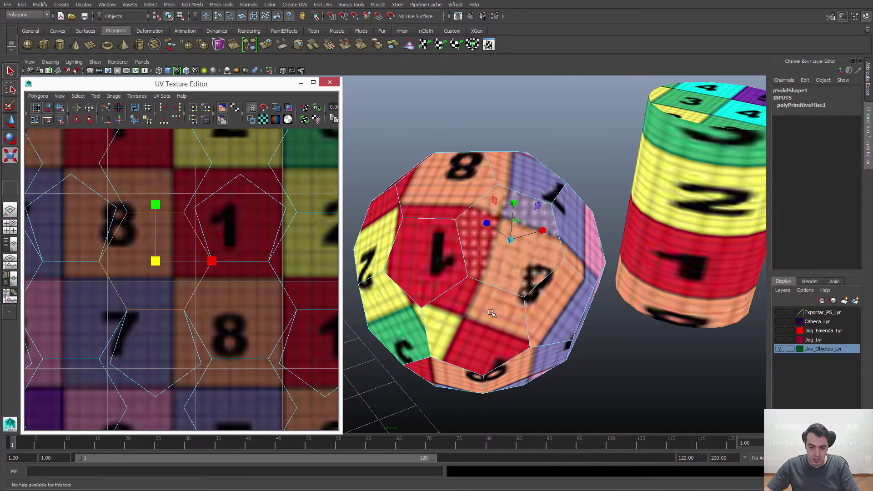
pyautogui.click(475, 323)
pyautogui.scroll(-1, 236, 330)
pyautogui.scroll(1, 132, 207)
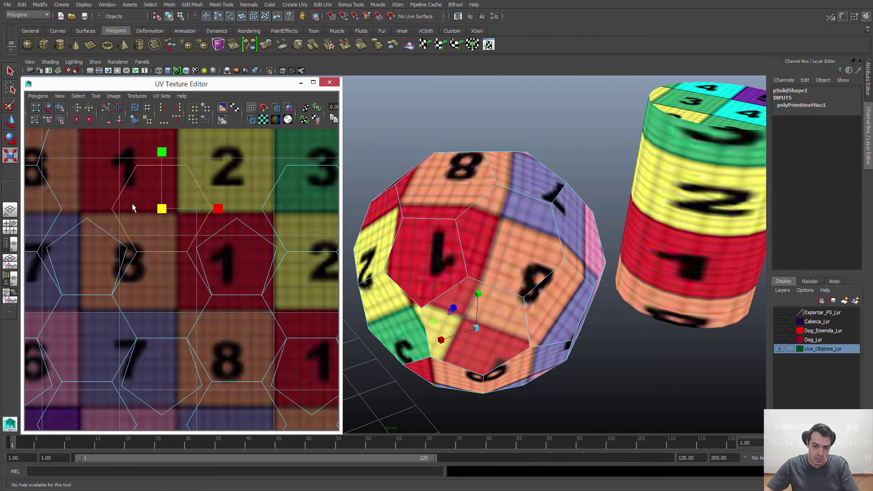
# - Examine the soccer ball's full UV layout, return to whole-object selection with the ball selected, and review all the textured primitives together
pyautogui.scroll(-4, 197, 259)
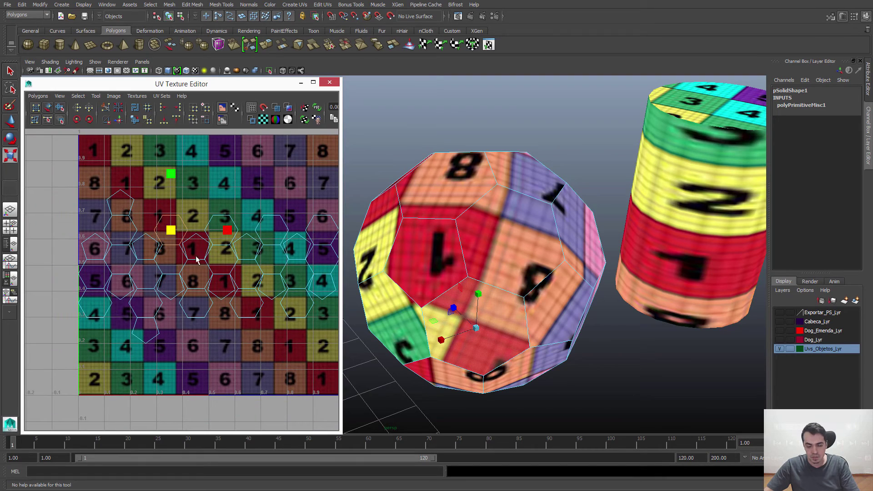
pyautogui.scroll(-1, 265, 271)
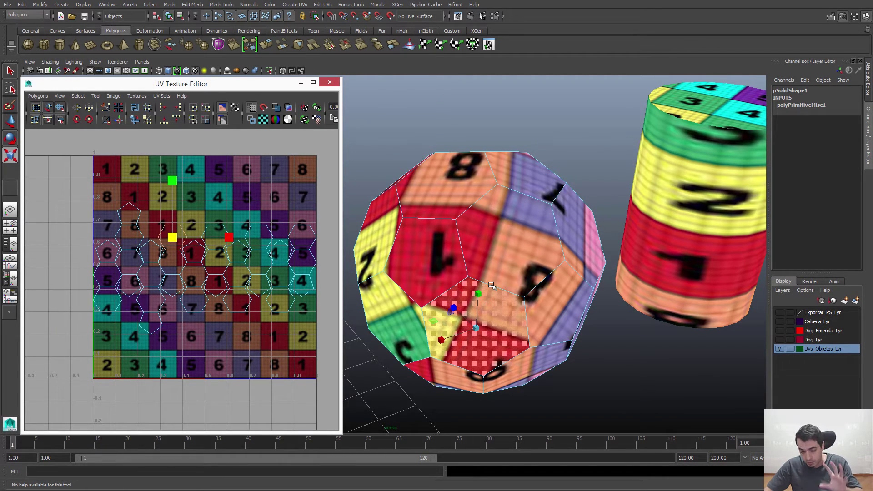
pyautogui.press('F8')
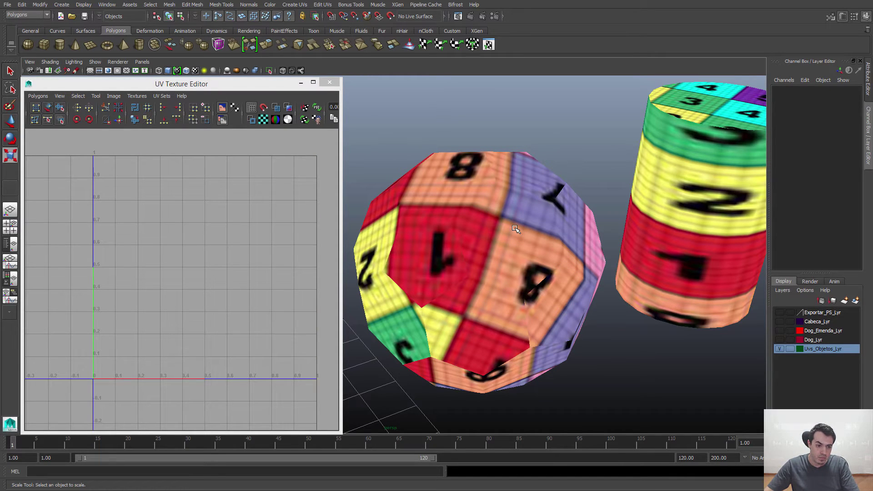
pyautogui.click(515, 229)
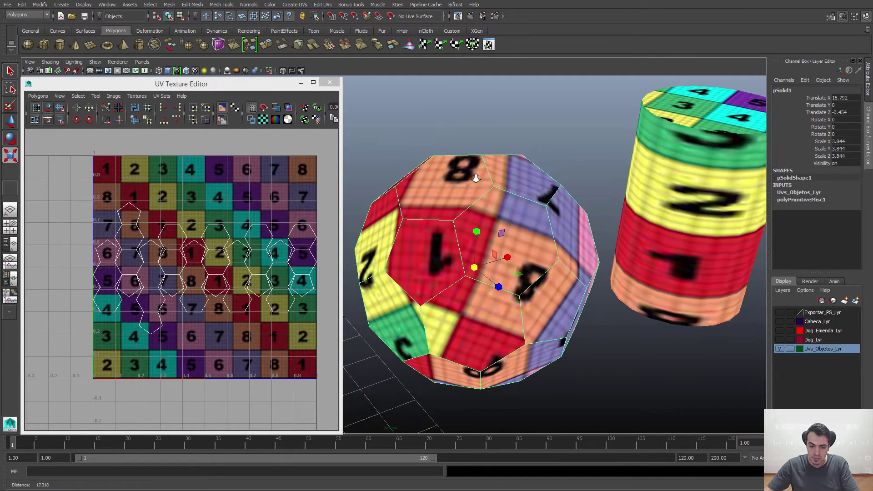
pyautogui.scroll(-8, 500, 219)
pyautogui.scroll(-5, 496, 215)
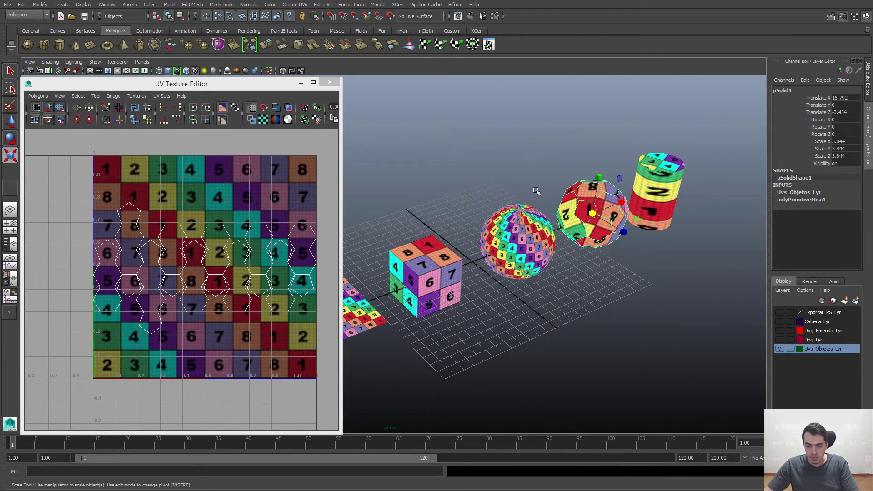
pyautogui.scroll(-2, 539, 272)
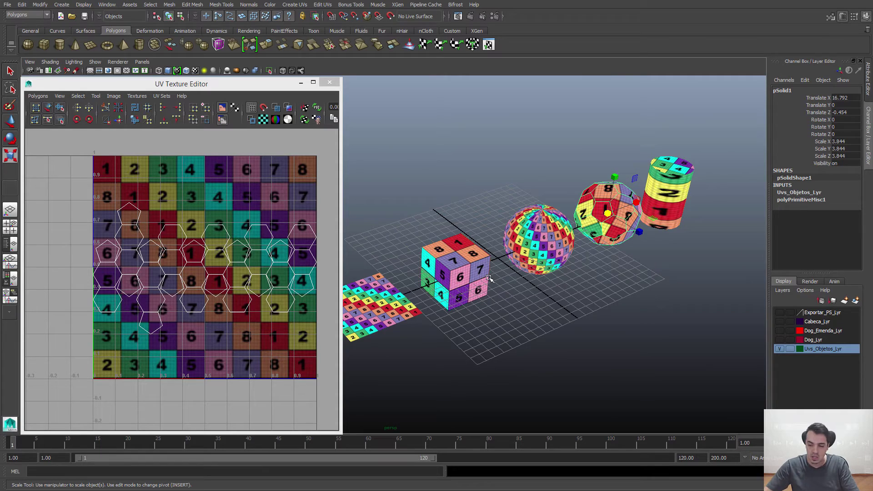
# - Hide the Uvs_Objetos_Lyr layer, show Dog_Lyr, clear the selection and examine the dog's textured head with the Select Tool active
pyautogui.click(779, 349)
pyautogui.click(780, 340)
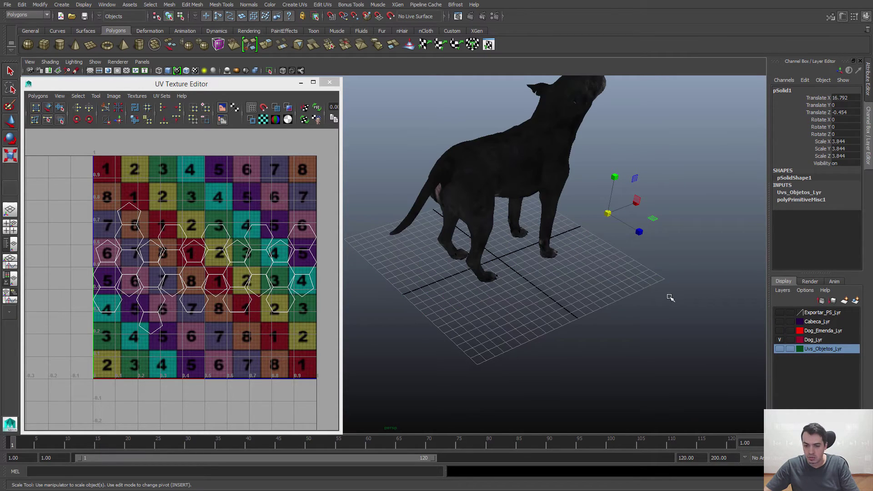
pyautogui.click(581, 159)
pyautogui.keyDown('alt'); pyautogui.moveTo(580, 160); pyautogui.dragTo(577, 261); pyautogui.keyUp('alt')
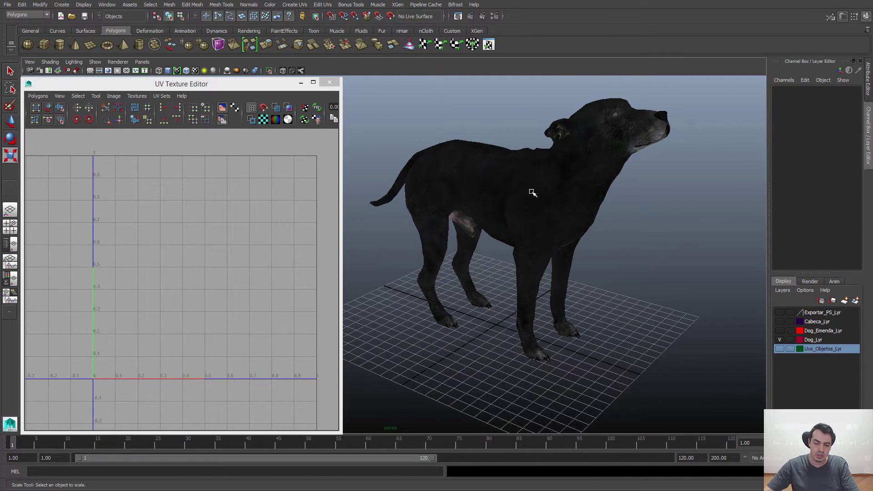
pyautogui.press('q')
pyautogui.keyDown('alt'); pyautogui.moveTo(534, 182); pyautogui.dragTo(532, 220, button='right'); pyautogui.keyUp('alt')
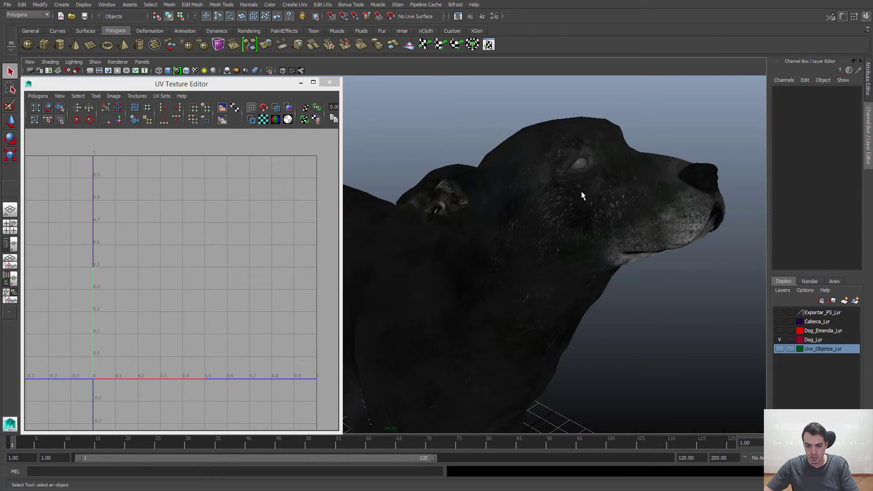
# - Close the UV Texture Editor and examine the dog model, both as a selected wireframe and with only its texture, from the side
pyautogui.click(329, 82)
pyautogui.click(455, 269)
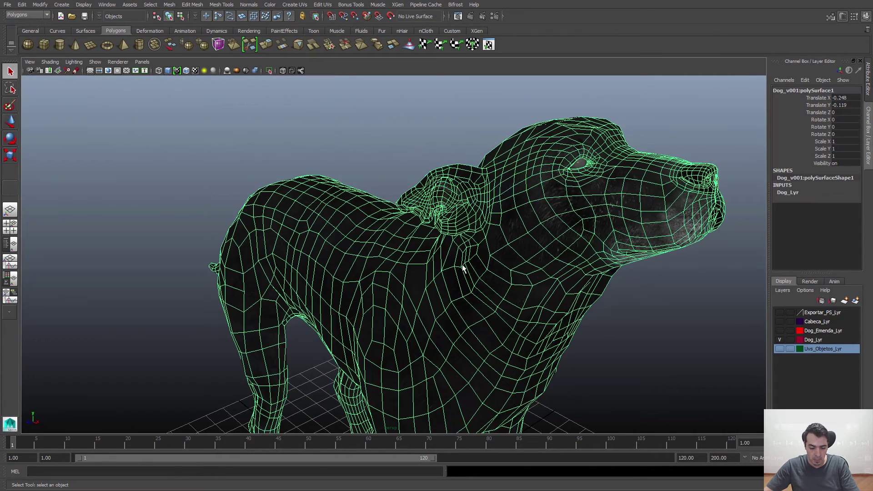
pyautogui.press('f')
pyautogui.click(563, 288)
pyautogui.keyDown('alt'); pyautogui.moveTo(562, 288); pyautogui.dragTo(409, 177); pyautogui.keyUp('alt')
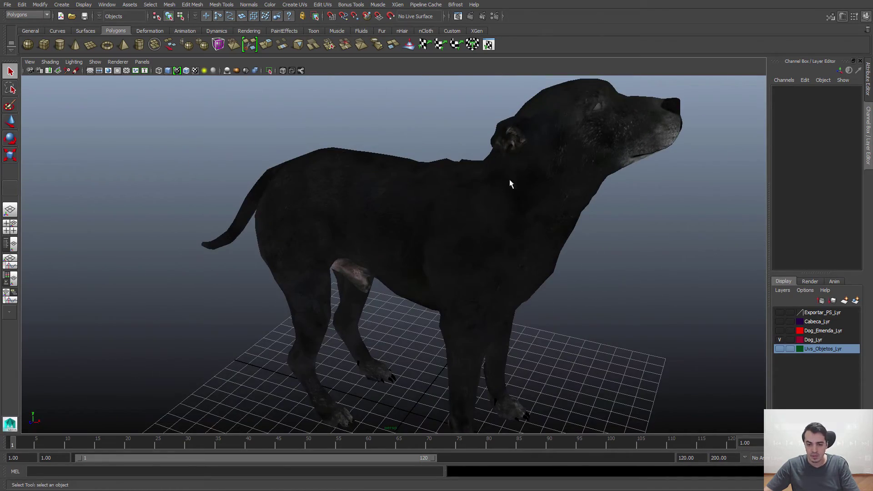
pyautogui.keyDown('alt'); pyautogui.moveTo(511, 175); pyautogui.dragTo(604, 158); pyautogui.keyUp('alt')
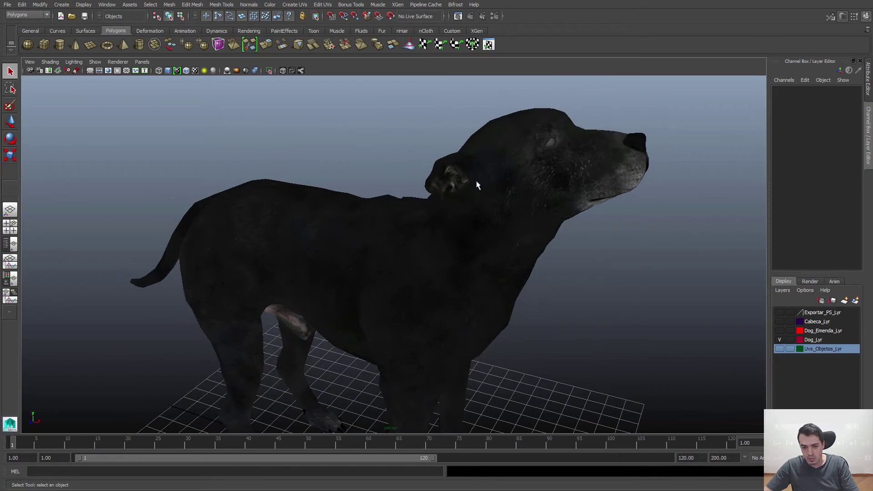
pyautogui.keyDown('alt'); pyautogui.moveTo(434, 223); pyautogui.dragTo(547, 185); pyautogui.keyUp('alt')
pyautogui.keyDown('alt'); pyautogui.moveTo(547, 185); pyautogui.dragTo(420, 234, button='right'); pyautogui.keyUp('alt')
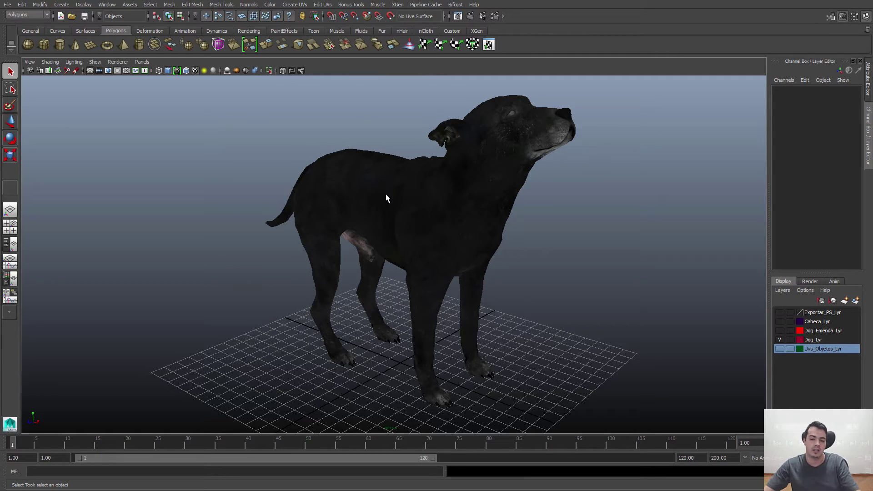
pyautogui.keyDown('alt'); pyautogui.moveTo(321, 171); pyautogui.dragTo(449, 220); pyautogui.keyUp('alt')
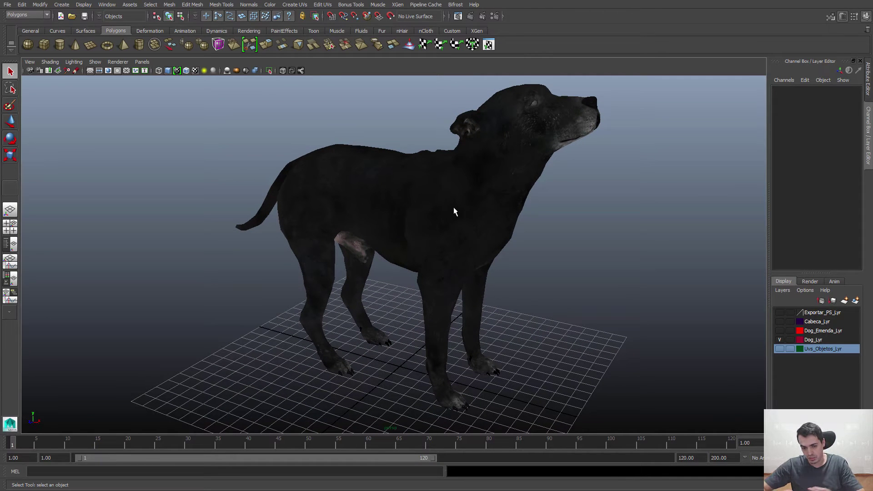
# - Select the dog mesh and show its whole UV layout in the UV Texture Editor
pyautogui.click(419, 214)
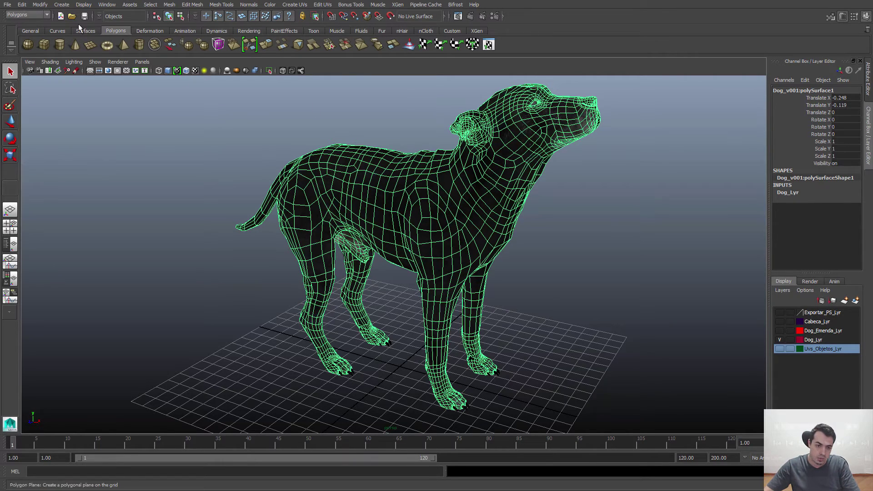
pyautogui.click(107, 5)
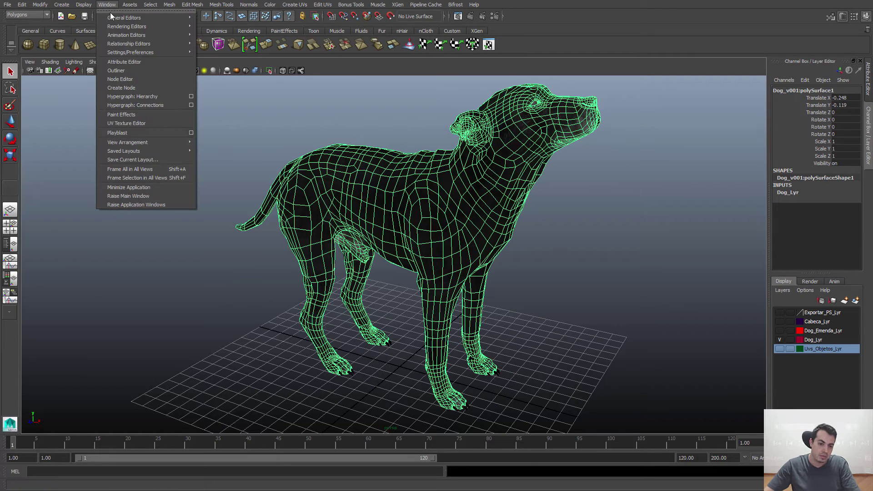
pyautogui.click(123, 125)
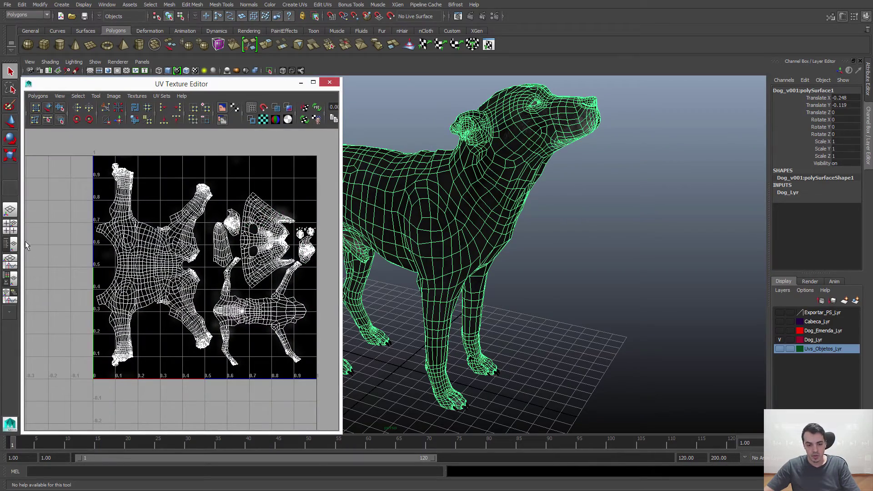
pyautogui.keyDown('alt'); pyautogui.moveTo(200, 241); pyautogui.dragTo(188, 246, button='middle'); pyautogui.keyUp('alt')
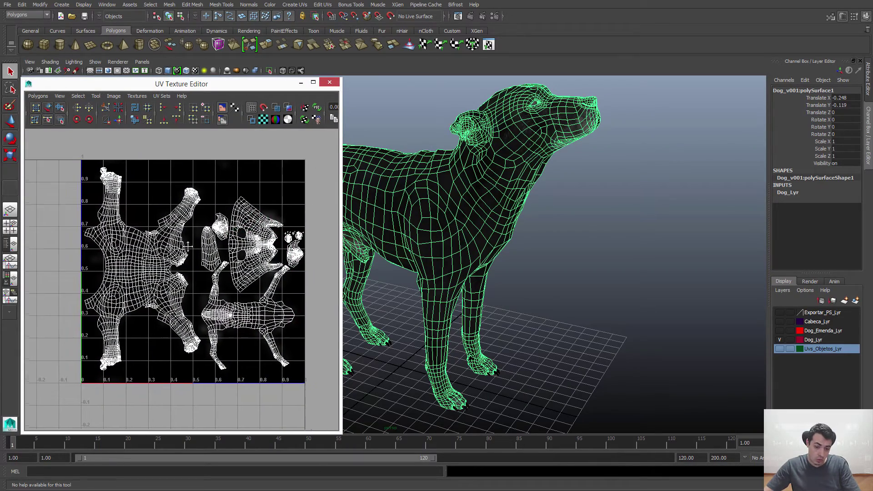
pyautogui.scroll(3, 188, 245)
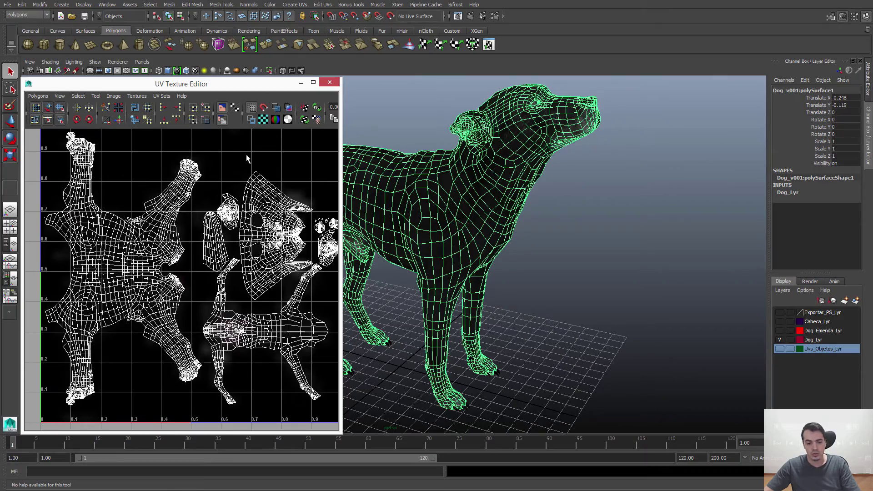
# - Examine the dog's large body UV shell, from the back to the legs and paws, against the wireframe model
pyautogui.keyDown('alt'); pyautogui.moveTo(576, 181); pyautogui.dragTo(623, 218); pyautogui.keyUp('alt')
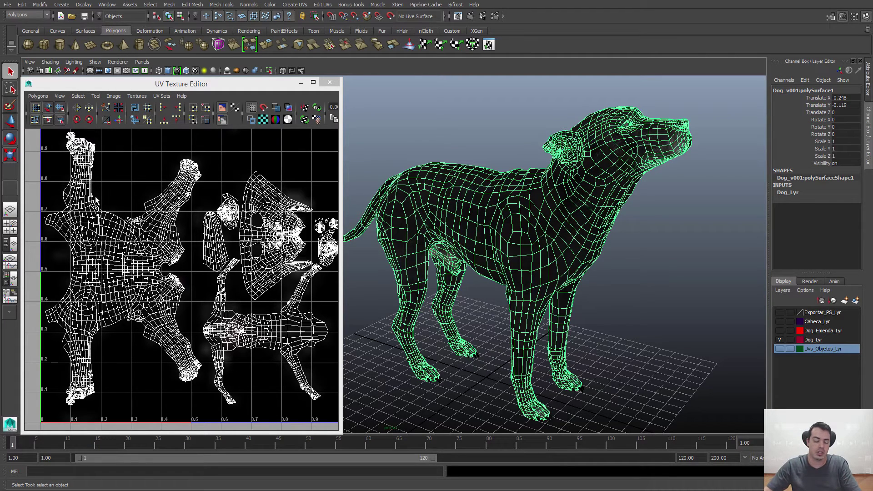
pyautogui.scroll(3, 160, 191)
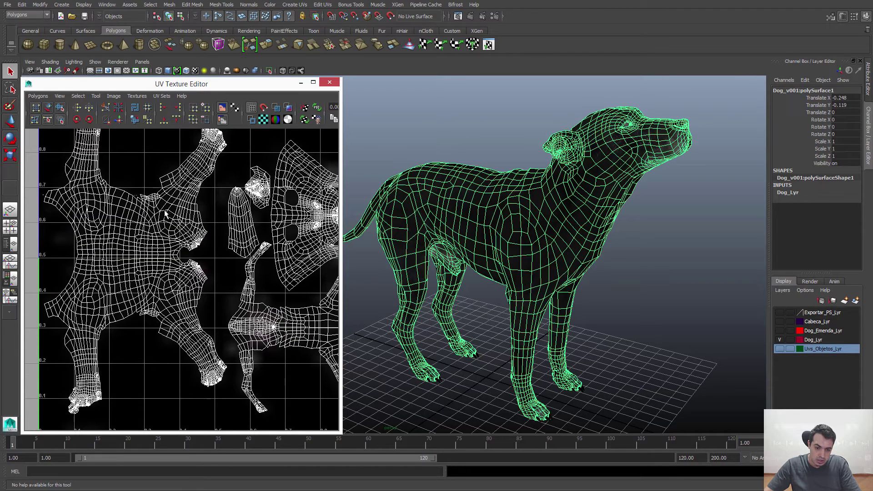
pyautogui.keyDown('alt'); pyautogui.moveTo(100, 195); pyautogui.dragTo(113, 225, button='middle'); pyautogui.keyUp('alt')
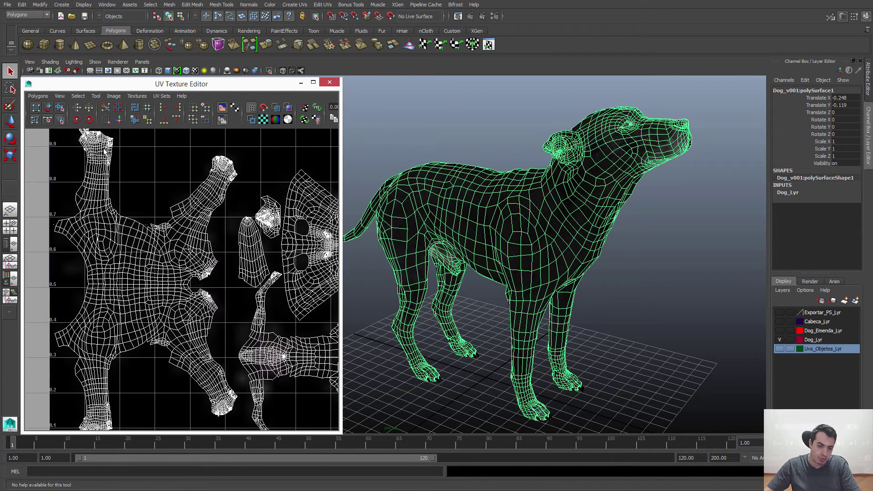
pyautogui.scroll(1, 158, 296)
pyautogui.keyDown('alt'); pyautogui.moveTo(178, 309); pyautogui.dragTo(187, 282, button='middle'); pyautogui.keyUp('alt')
pyautogui.scroll(1, 187, 282)
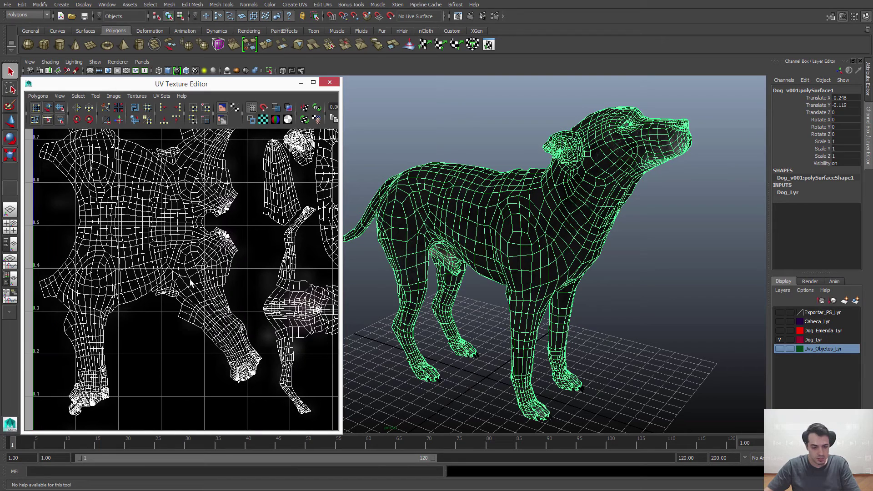
pyautogui.keyDown('alt'); pyautogui.moveTo(237, 290); pyautogui.dragTo(184, 305, button='middle'); pyautogui.keyUp('alt')
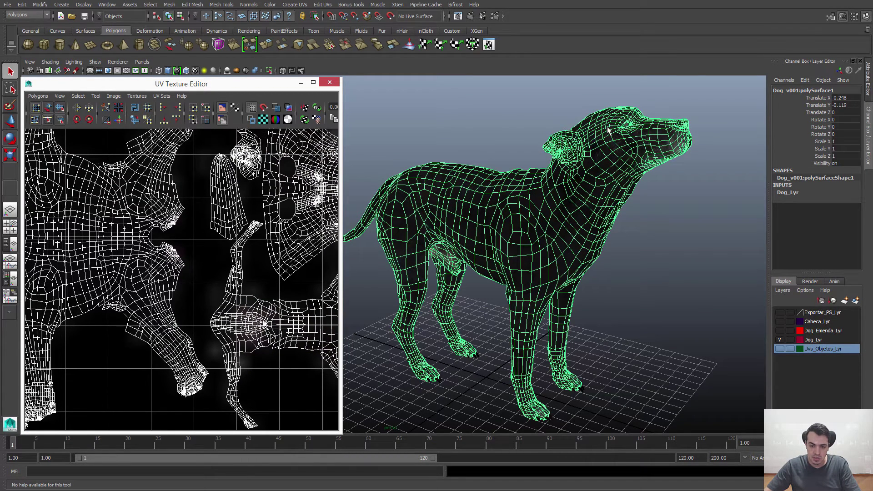
pyautogui.keyDown('alt'); pyautogui.moveTo(183, 249); pyautogui.dragTo(198, 261, button='middle'); pyautogui.keyUp('alt')
# - Reselect the dog mesh and compare its belly and inner-leg UV shell with the pinkish underside of the model
pyautogui.click(619, 305)
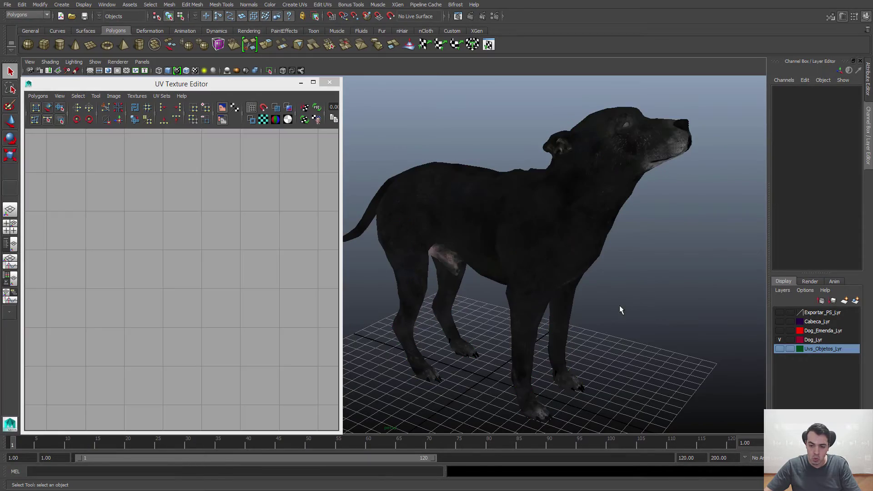
pyautogui.click(512, 210)
pyautogui.scroll(2, 207, 278)
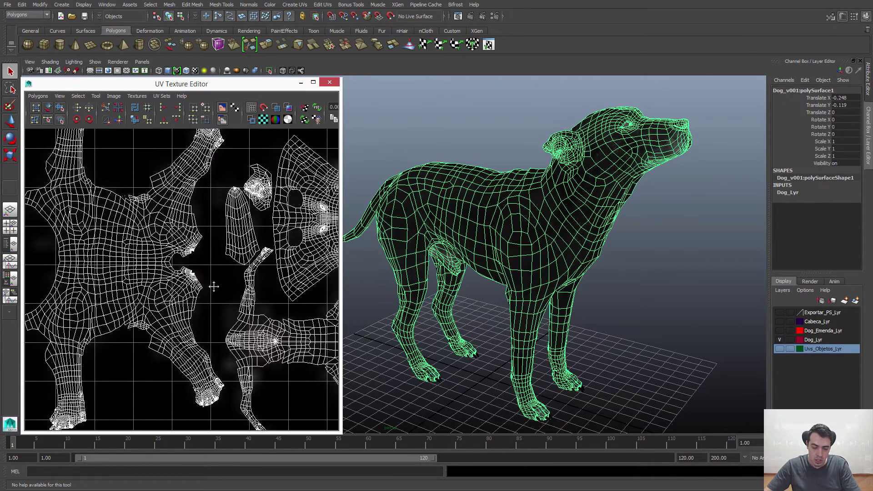
pyautogui.keyDown('alt'); pyautogui.moveTo(241, 323); pyautogui.dragTo(181, 295, button='middle'); pyautogui.keyUp('alt')
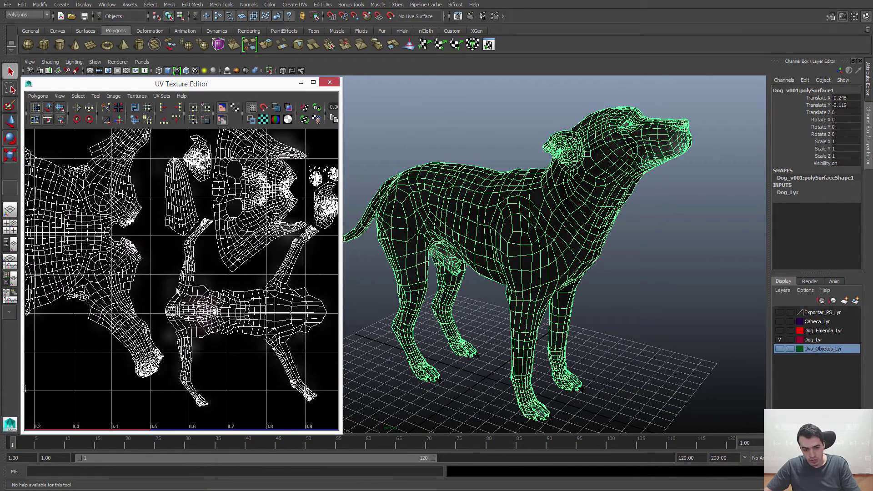
pyautogui.click(428, 296)
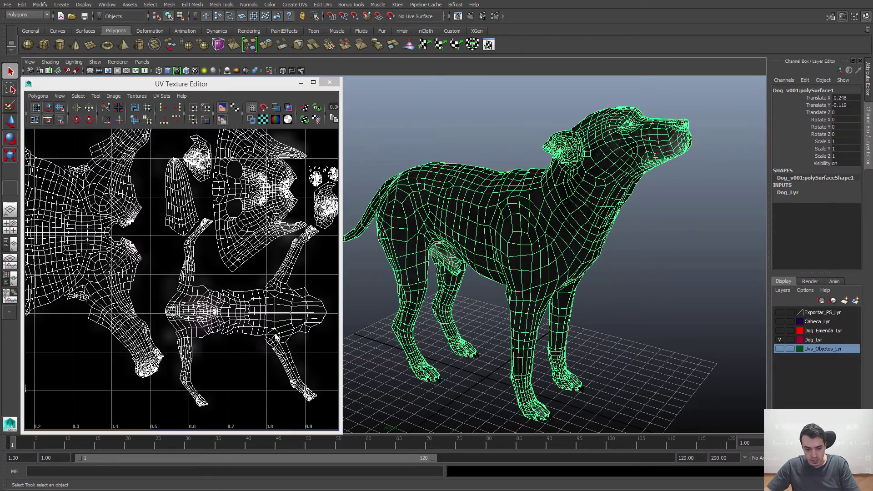
pyautogui.keyDown('alt'); pyautogui.moveTo(187, 316); pyautogui.dragTo(255, 349, button='right'); pyautogui.keyUp('alt')
pyautogui.keyDown('alt'); pyautogui.moveTo(255, 349); pyautogui.dragTo(220, 327, button='middle'); pyautogui.keyUp('alt')
pyautogui.keyDown('alt'); pyautogui.moveTo(495, 283); pyautogui.dragTo(472, 247); pyautogui.keyUp('alt')
pyautogui.keyDown('alt'); pyautogui.moveTo(462, 285); pyautogui.dragTo(498, 326, button='right'); pyautogui.keyUp('alt')
pyautogui.keyDown('alt'); pyautogui.moveTo(499, 325); pyautogui.dragTo(464, 271); pyautogui.keyUp('alt')
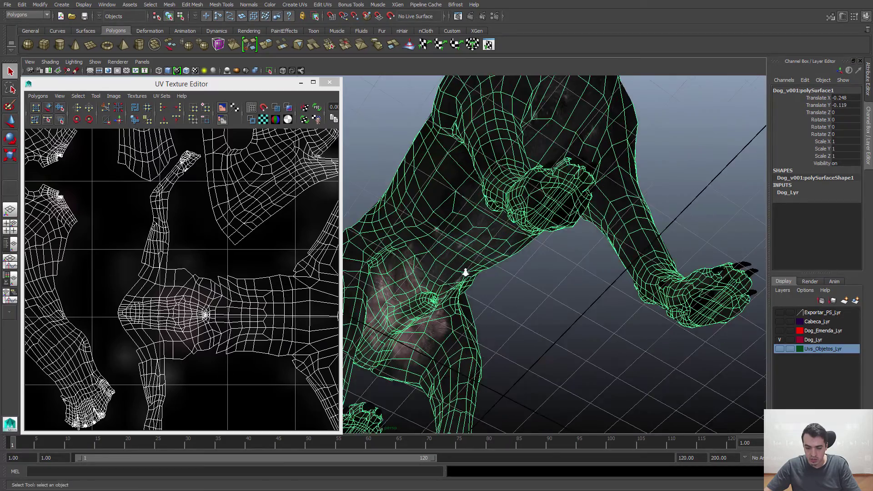
pyautogui.keyDown('alt'); pyautogui.moveTo(464, 271); pyautogui.dragTo(442, 339, button='right'); pyautogui.keyUp('alt')
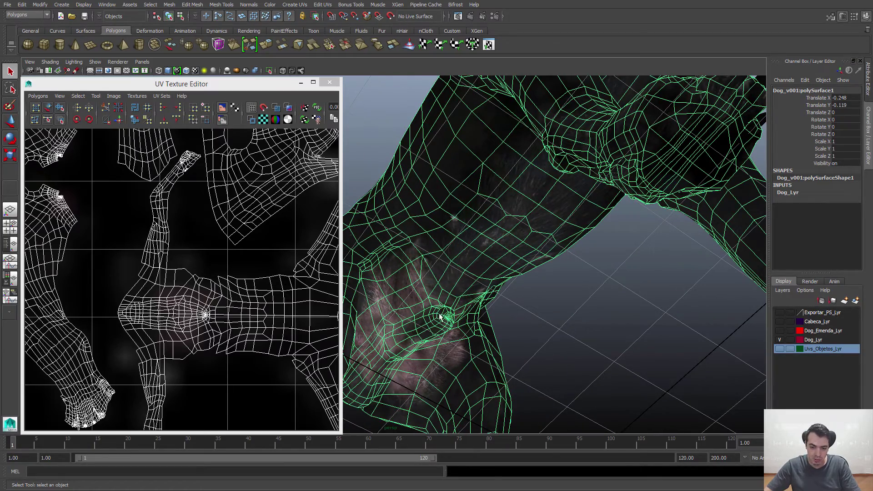
pyautogui.keyDown('alt'); pyautogui.moveTo(436, 354); pyautogui.dragTo(503, 216); pyautogui.keyUp('alt')
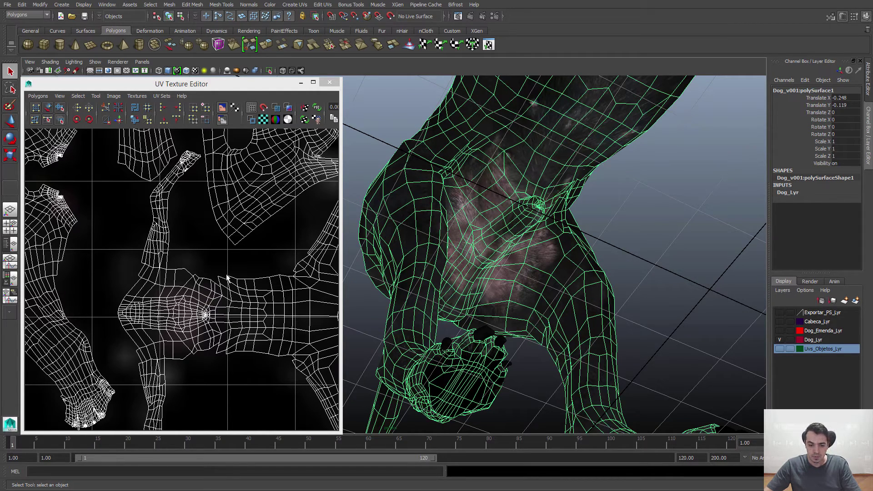
# - Examine the belly shell's leg strips, then follow the matching outer-leg and back areas on the large body UV shell
pyautogui.scroll(2, 227, 278)
pyautogui.scroll(-2, 173, 254)
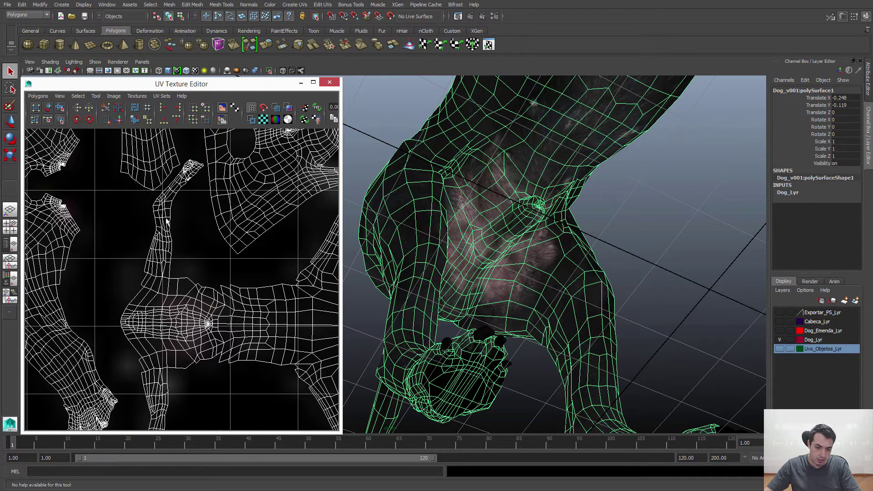
pyautogui.keyDown('alt'); pyautogui.moveTo(243, 296); pyautogui.dragTo(104, 345, button='right'); pyautogui.keyUp('alt')
pyautogui.keyDown('alt'); pyautogui.moveTo(103, 346); pyautogui.dragTo(245, 336, button='middle'); pyautogui.keyUp('alt')
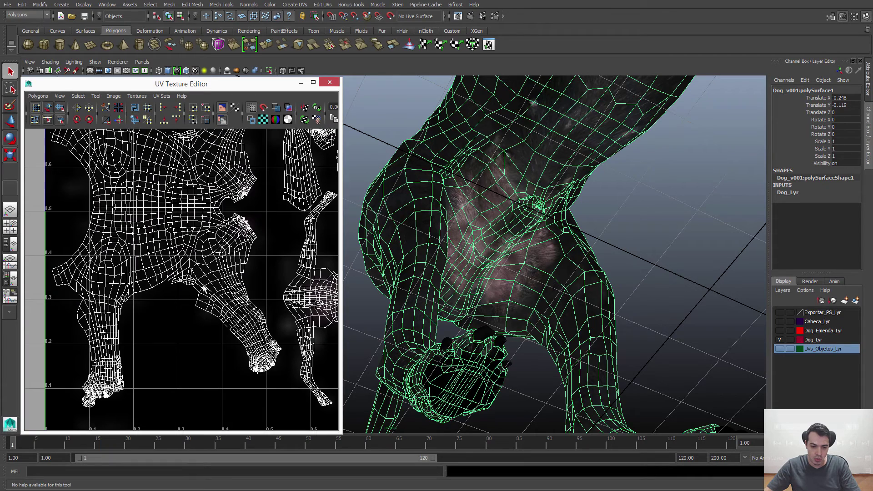
pyautogui.keyDown('alt'); pyautogui.moveTo(179, 271); pyautogui.dragTo(176, 326, button='middle'); pyautogui.keyUp('alt')
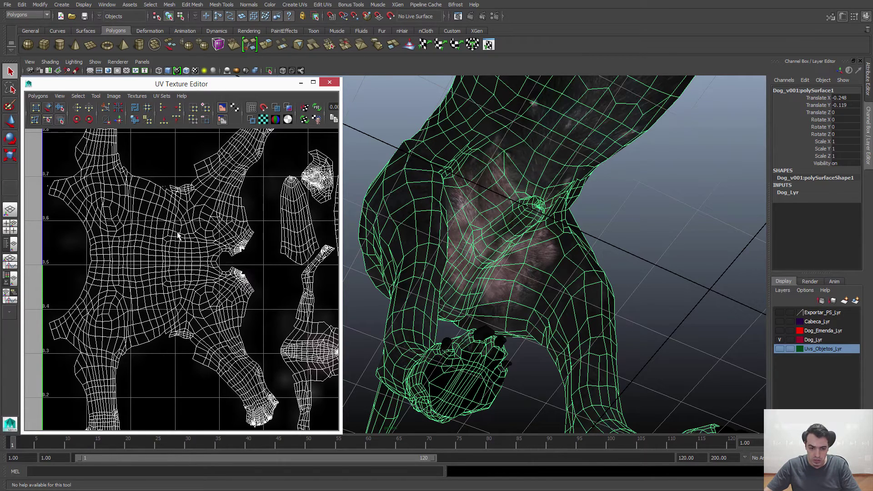
pyautogui.keyDown('alt'); pyautogui.moveTo(89, 406); pyautogui.dragTo(101, 375, button='middle'); pyautogui.keyUp('alt')
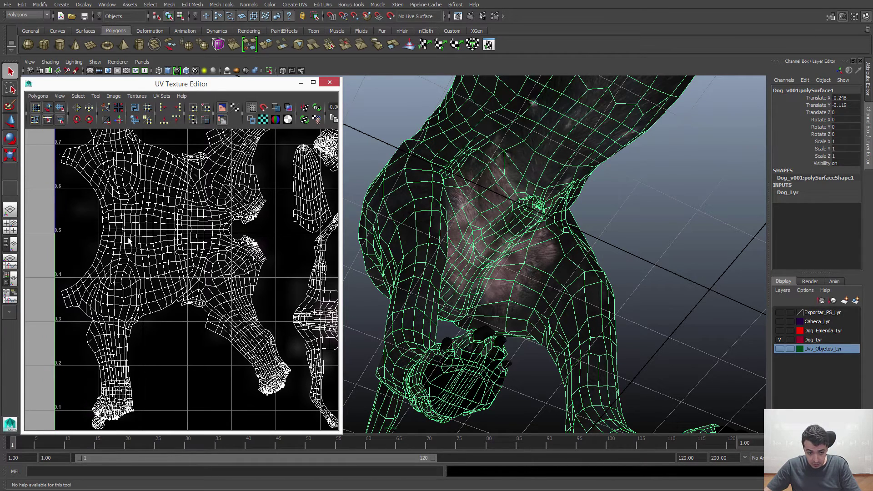
pyautogui.scroll(-3, 220, 248)
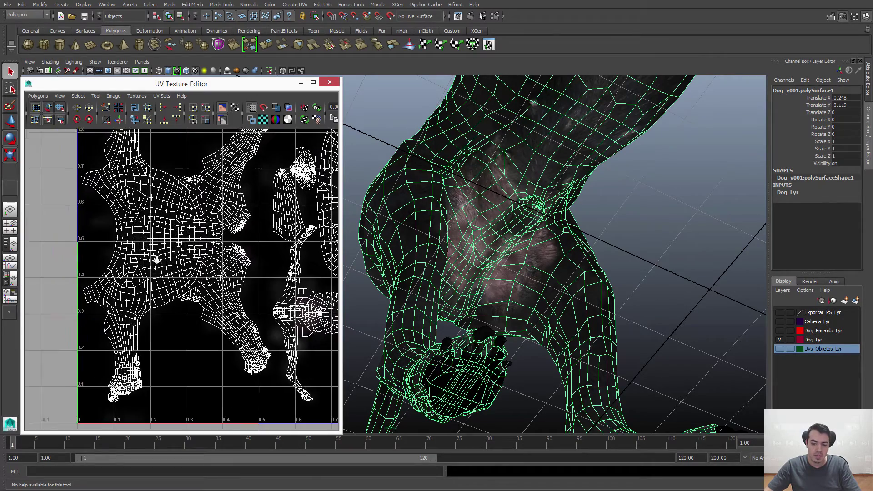
pyautogui.keyDown('alt'); pyautogui.moveTo(141, 261); pyautogui.dragTo(155, 272, button='middle'); pyautogui.keyUp('alt')
# - View the dog from the front, review its full UV layout, and examine the head shell around the eyes and nose up close
pyautogui.keyDown('alt'); pyautogui.moveTo(579, 131); pyautogui.dragTo(625, 198); pyautogui.keyUp('alt')
pyautogui.keyDown('alt'); pyautogui.moveTo(626, 198); pyautogui.dragTo(407, 206, button='right'); pyautogui.keyUp('alt')
pyautogui.keyDown('alt'); pyautogui.moveTo(407, 206); pyautogui.dragTo(384, 227, button='middle'); pyautogui.keyUp('alt')
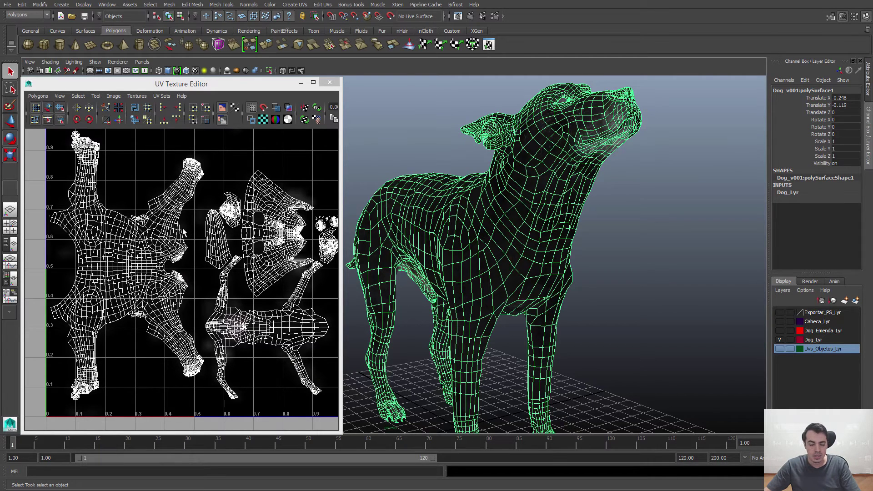
pyautogui.scroll(1, 183, 233)
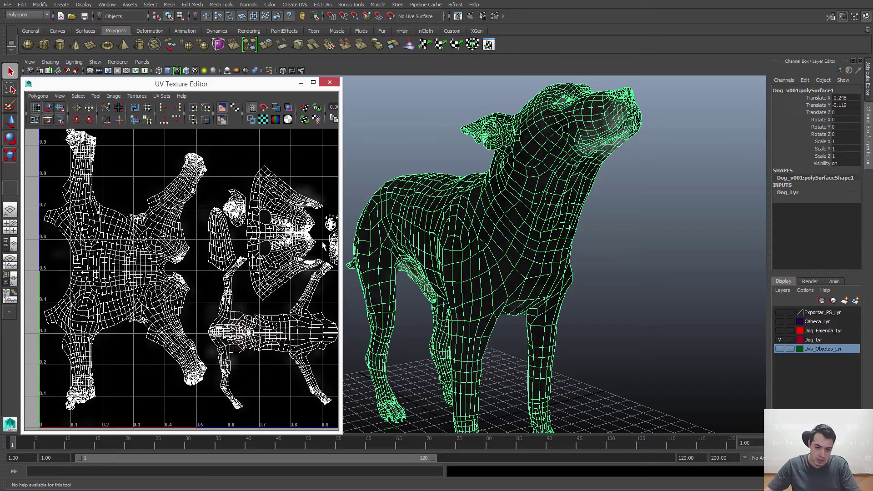
pyautogui.keyDown('alt'); pyautogui.moveTo(203, 193); pyautogui.dragTo(200, 201, button='middle'); pyautogui.keyUp('alt')
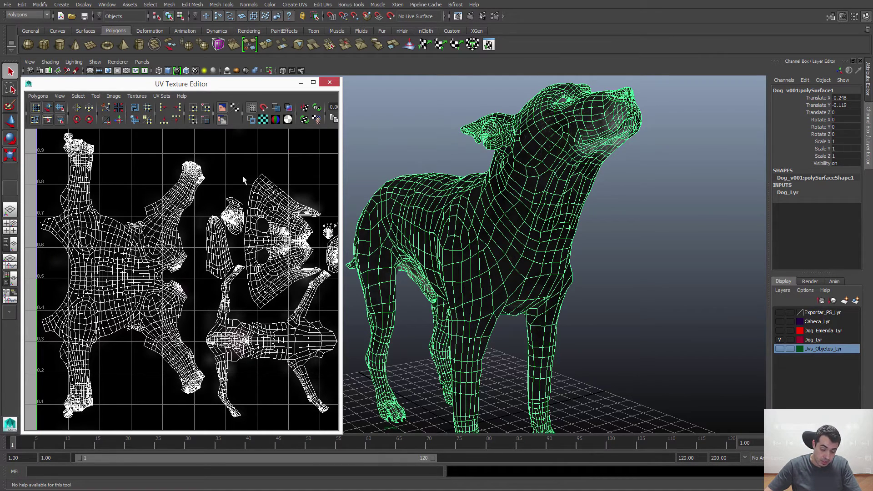
pyautogui.keyDown('alt'); pyautogui.moveTo(246, 181); pyautogui.dragTo(165, 187, button='middle'); pyautogui.keyUp('alt')
pyautogui.keyDown('alt'); pyautogui.moveTo(165, 188); pyautogui.dragTo(258, 194, button='right'); pyautogui.keyUp('alt')
pyautogui.keyDown('alt'); pyautogui.moveTo(258, 194); pyautogui.dragTo(226, 263, button='middle'); pyautogui.keyUp('alt')
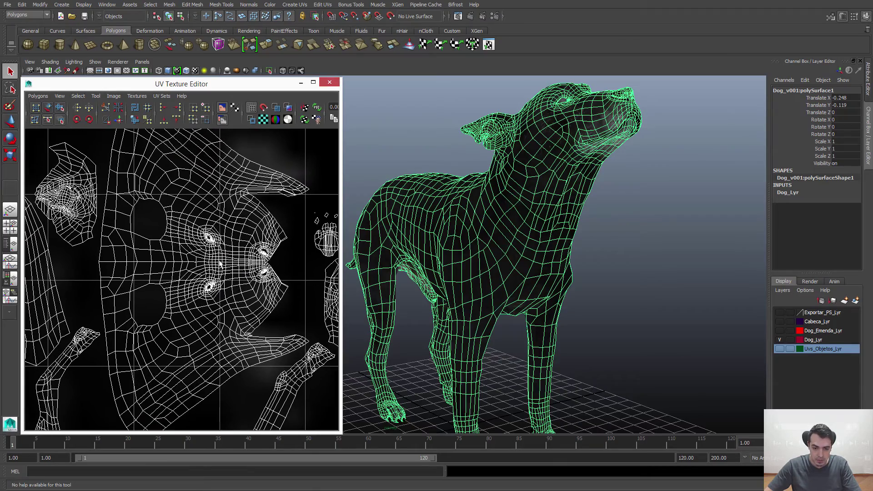
# - Select the UVs around one eye in the head shell and check where they lie on the dog's face
pyautogui.keyDown('alt'); pyautogui.moveTo(592, 159); pyautogui.dragTo(584, 227); pyautogui.keyUp('alt')
pyautogui.keyDown('alt'); pyautogui.moveTo(584, 227); pyautogui.dragTo(618, 246, button='right'); pyautogui.keyUp('alt')
pyautogui.keyDown('alt'); pyautogui.moveTo(619, 246); pyautogui.dragTo(554, 214, button='middle'); pyautogui.keyUp('alt')
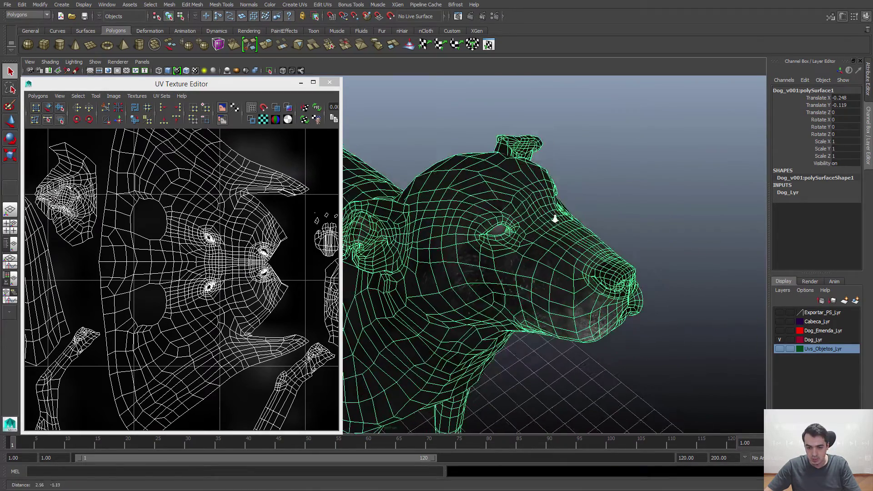
pyautogui.keyDown('alt'); pyautogui.moveTo(554, 215); pyautogui.dragTo(560, 249, button='right'); pyautogui.keyUp('alt')
pyautogui.keyDown('alt'); pyautogui.moveTo(186, 251); pyautogui.dragTo(228, 300, button='right'); pyautogui.keyUp('alt')
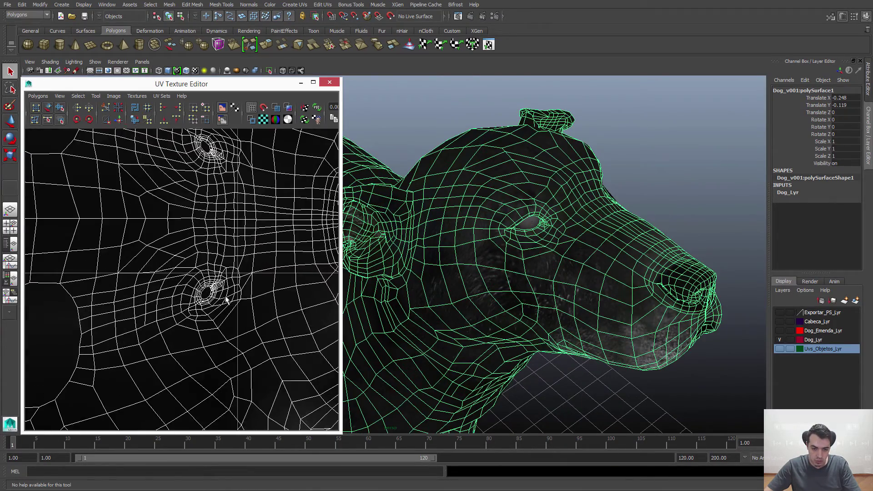
pyautogui.keyDown('alt'); pyautogui.moveTo(173, 312); pyautogui.dragTo(253, 328, button='right'); pyautogui.keyUp('alt')
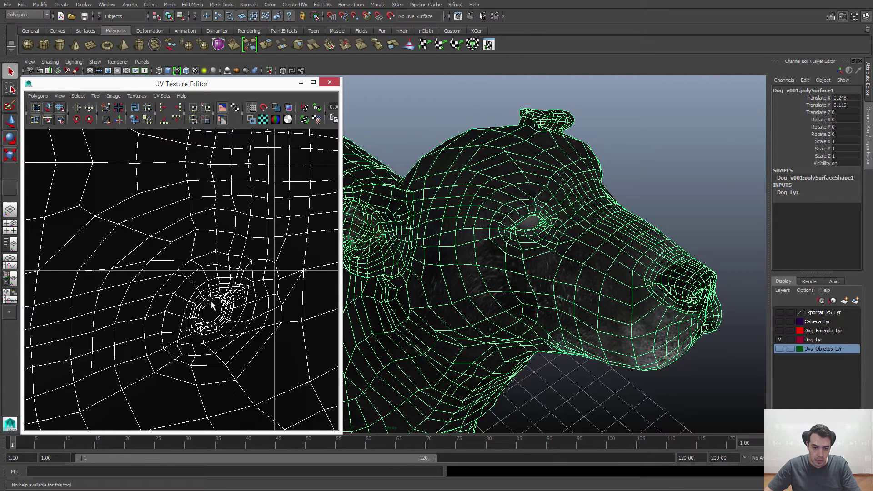
pyautogui.moveTo(216, 293); pyautogui.dragTo(214, 328, button='right')
pyautogui.moveTo(254, 257); pyautogui.dragTo(170, 349)
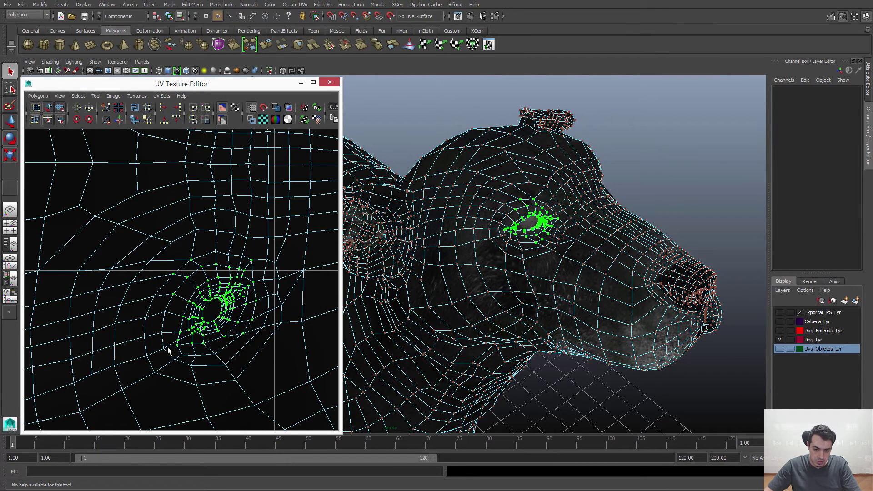
pyautogui.keyDown('alt'); pyautogui.moveTo(556, 226); pyautogui.dragTo(580, 228); pyautogui.keyUp('alt')
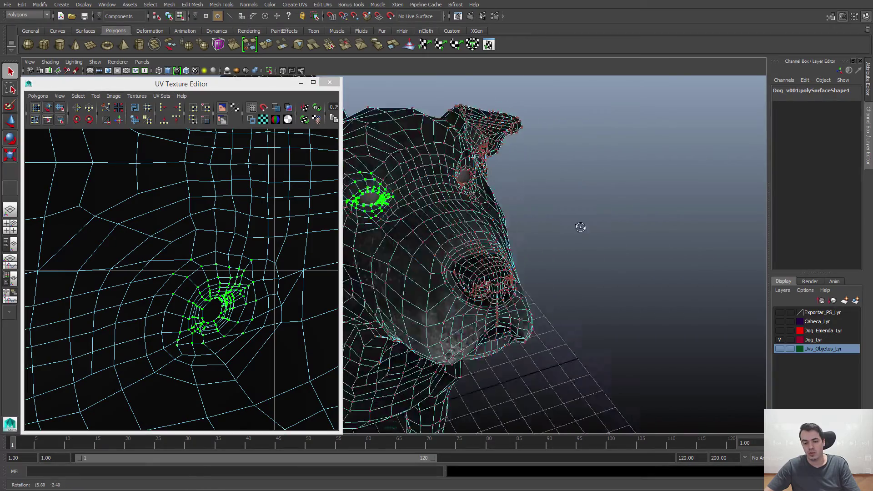
pyautogui.keyDown('alt'); pyautogui.moveTo(580, 227); pyautogui.dragTo(659, 208, button='middle'); pyautogui.keyUp('alt')
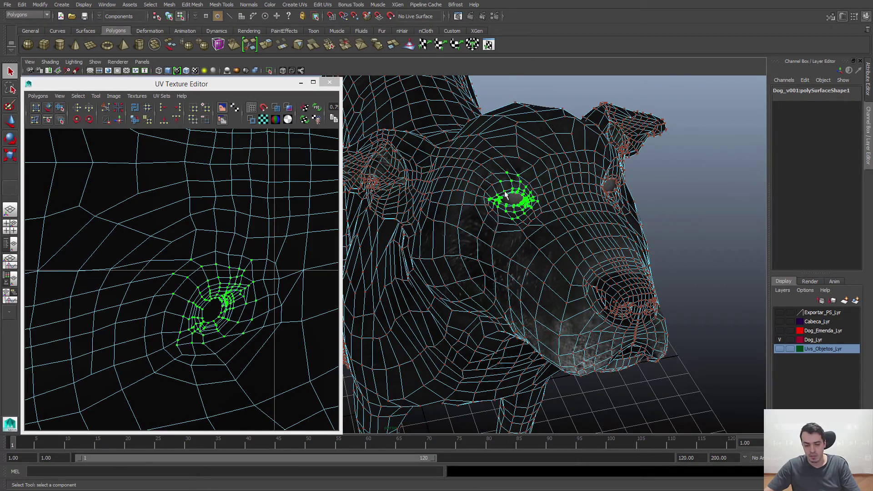
# - Select the nose UVs in the head shell to locate them on the dog's muzzle, and return to object mode
pyautogui.keyDown('alt'); pyautogui.moveTo(269, 250); pyautogui.dragTo(171, 234, button='right'); pyautogui.keyUp('alt')
pyautogui.keyDown('alt'); pyautogui.moveTo(171, 234); pyautogui.dragTo(116, 266, button='middle'); pyautogui.keyUp('alt')
pyautogui.moveTo(121, 149); pyautogui.dragTo(166, 202)
pyautogui.moveTo(260, 206); pyautogui.dragTo(337, 303)
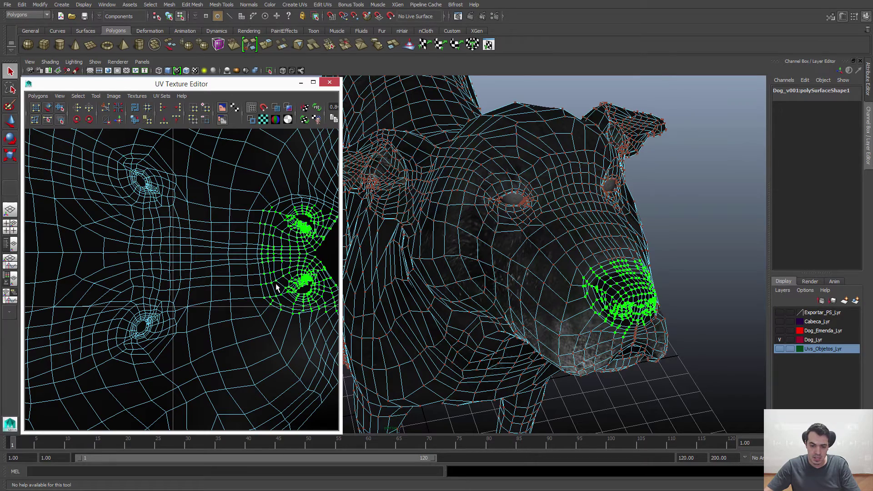
pyautogui.press('F8')
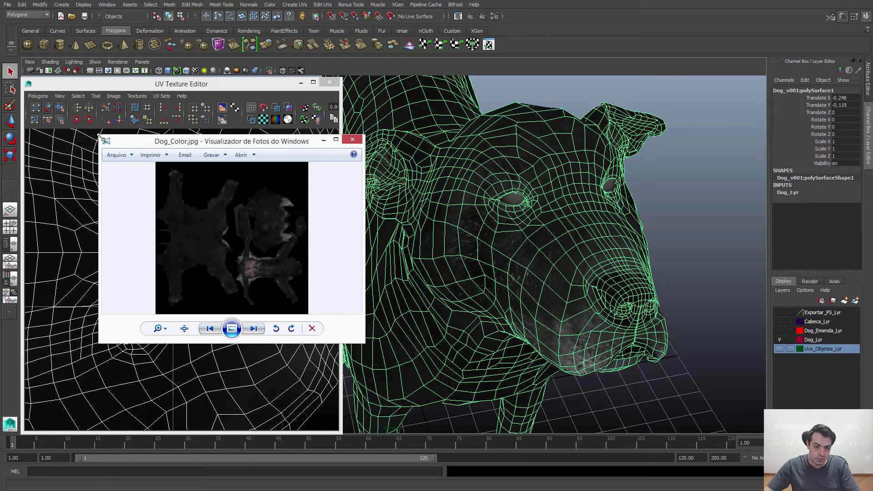
# - Enlarge the Dog_Color.jpg window in Windows Photo Viewer and examine the painted belly, body and head areas of the texture
pyautogui.moveTo(98, 133); pyautogui.dragTo(66, 43)
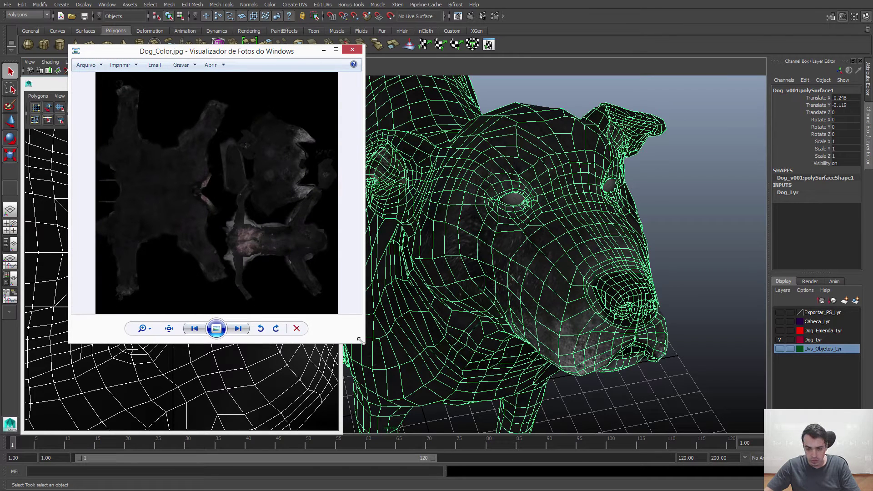
pyautogui.moveTo(359, 340); pyautogui.dragTo(833, 477)
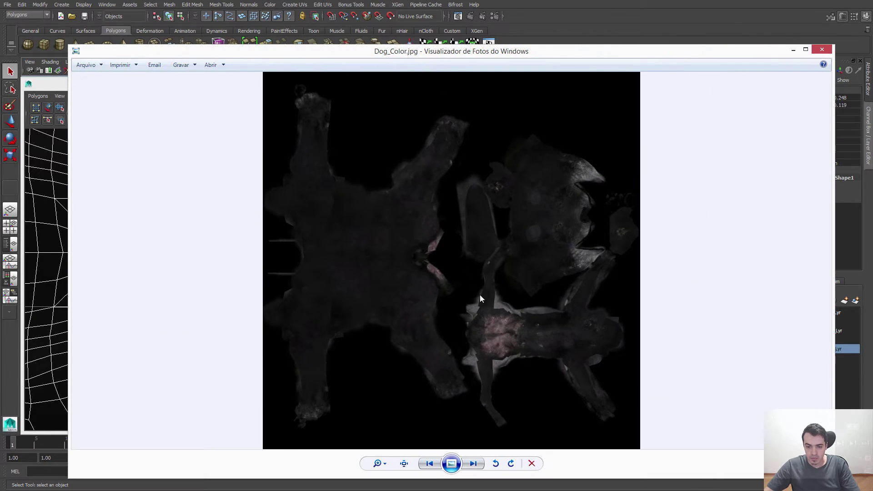
pyautogui.scroll(5, 416, 277)
pyautogui.moveTo(703, 376); pyautogui.dragTo(439, 249)
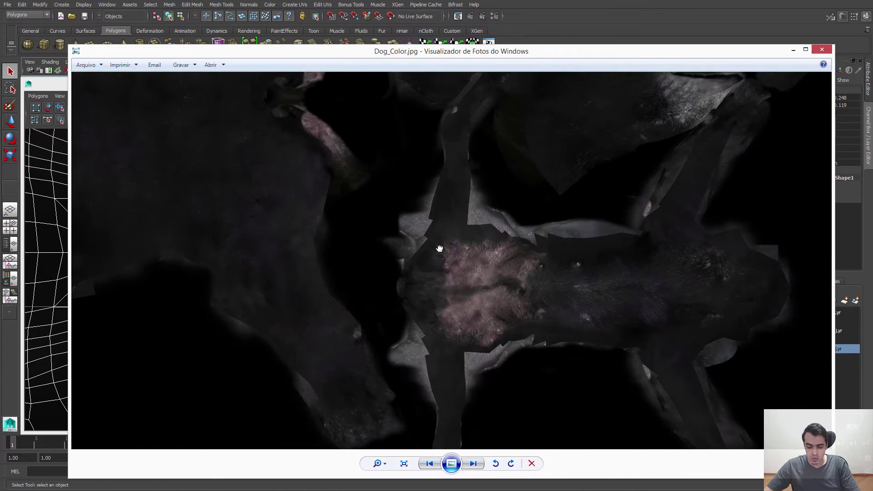
pyautogui.scroll(1, 514, 274)
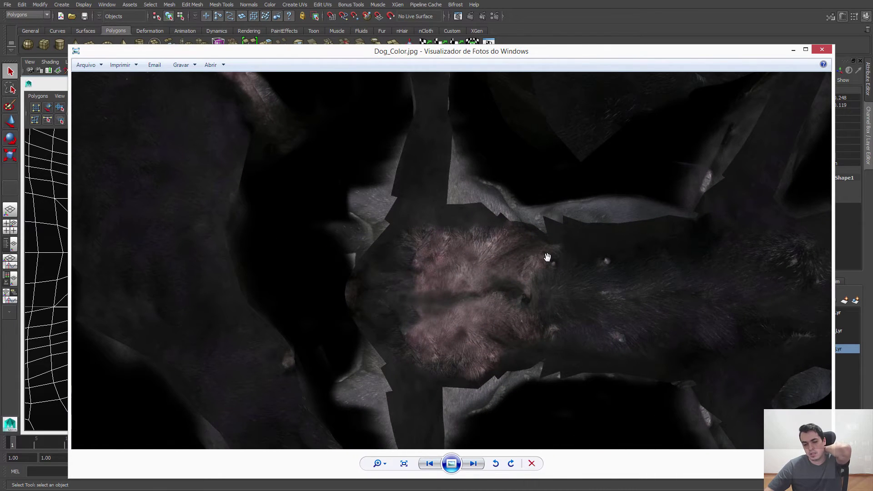
pyautogui.scroll(-4, 546, 257)
pyautogui.scroll(4, 611, 180)
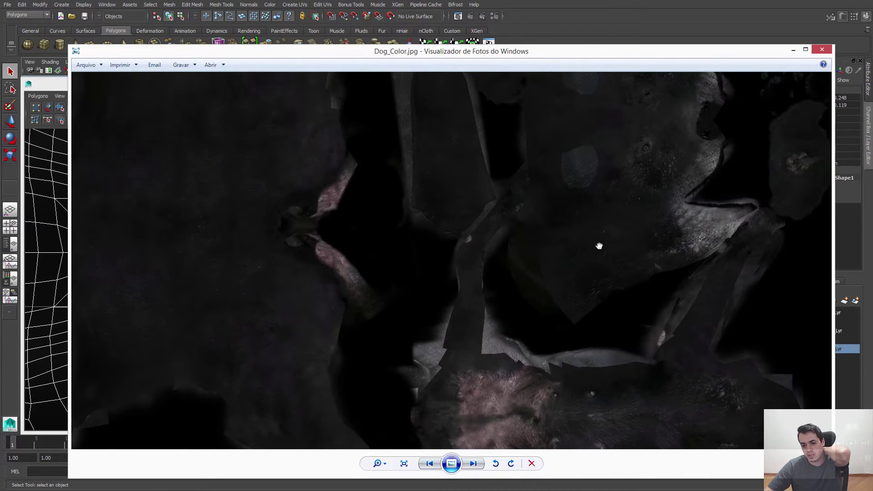
pyautogui.moveTo(598, 246); pyautogui.dragTo(599, 281)
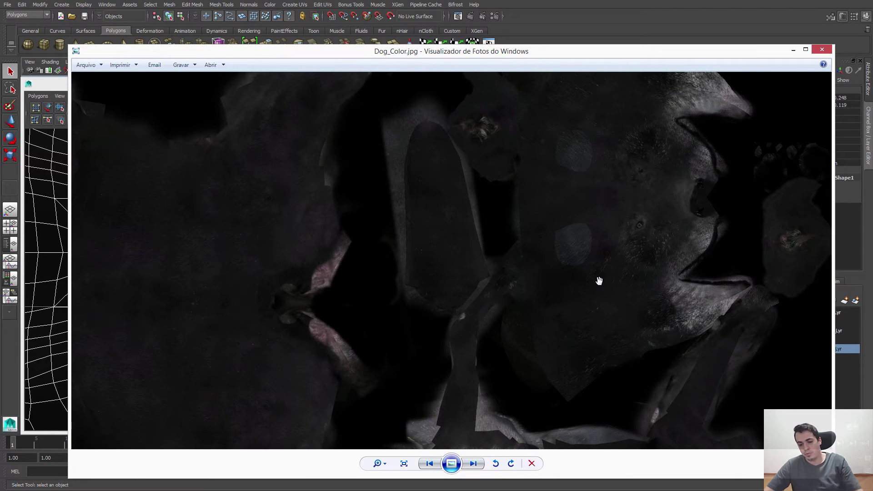
pyautogui.scroll(-2, 597, 265)
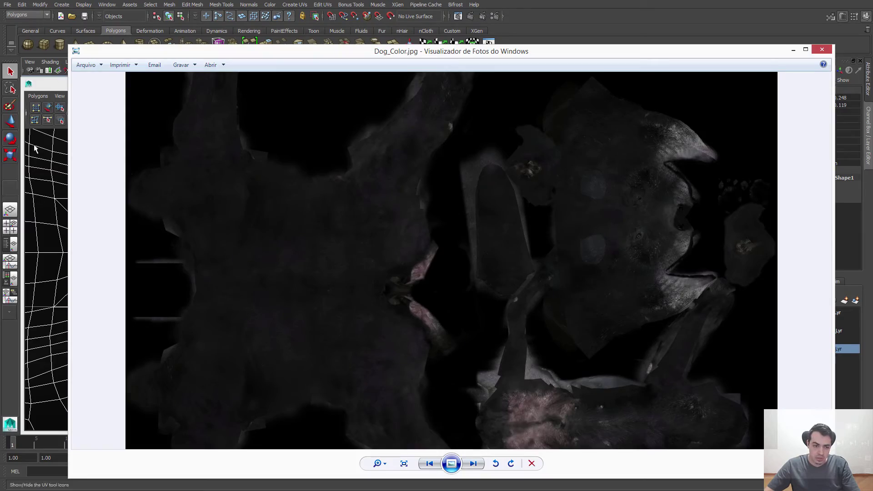
# - Switch back to Maya and view the dog's whole UV layout in the UV Texture Editor
pyautogui.click(44, 172)
pyautogui.scroll(-8, 97, 191)
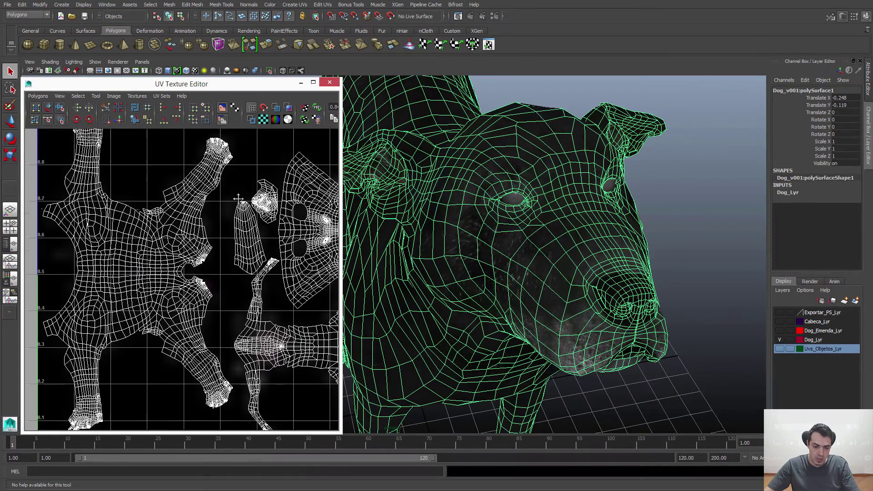
pyautogui.scroll(-1, 187, 233)
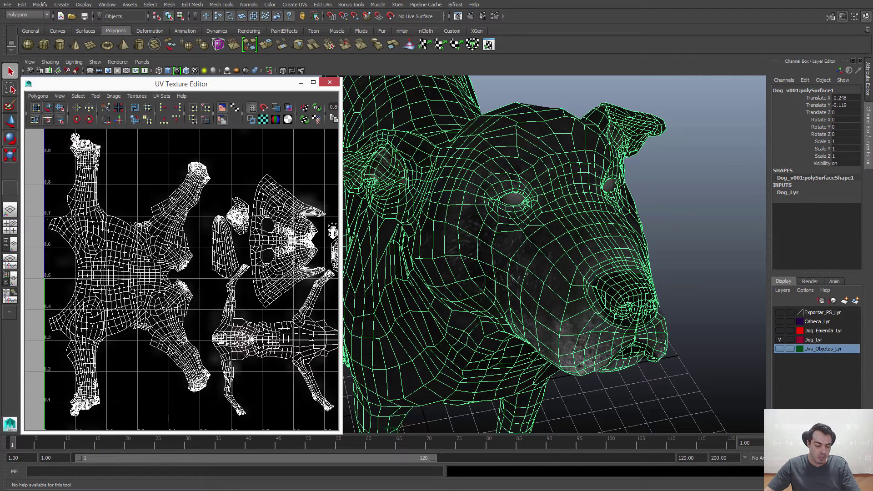
# - Switch to the Dog_0001.jpg reference photo in Windows Photo Viewer and examine the dog's chest and neck up close
pyautogui.moveTo(36, 490)
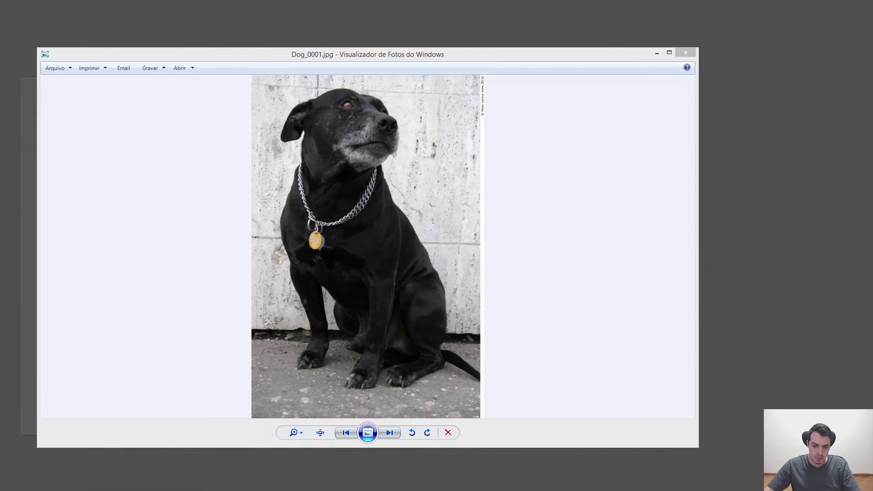
pyautogui.click(35, 459)
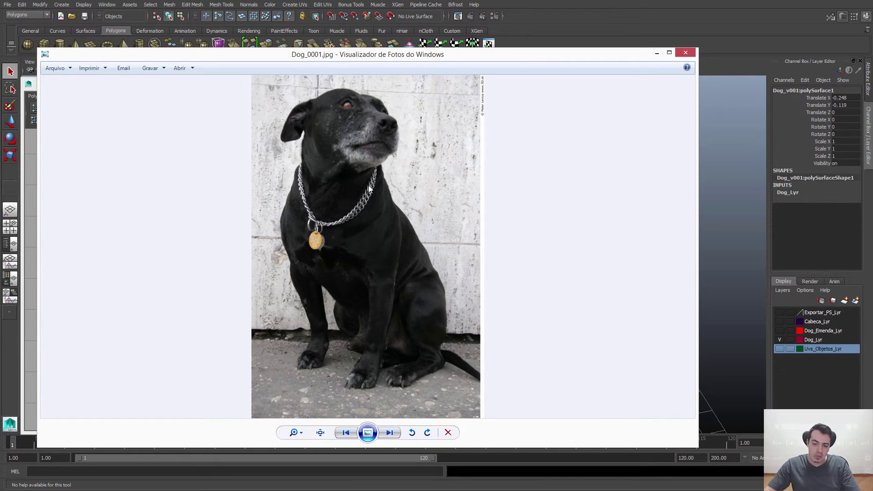
pyautogui.scroll(3, 315, 228)
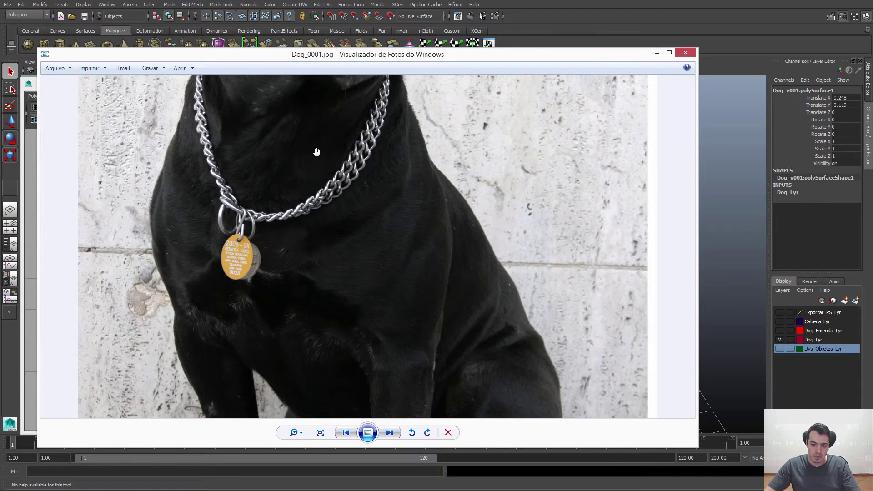
pyautogui.moveTo(317, 146); pyautogui.dragTo(340, 321)
pyautogui.scroll(-3, 381, 200)
# - Browse the following dog reference photos up to Dog_0006.jpg, comparing the close-up views of the head
pyautogui.press('Right')
pyautogui.press('Right')
pyautogui.press('Right')
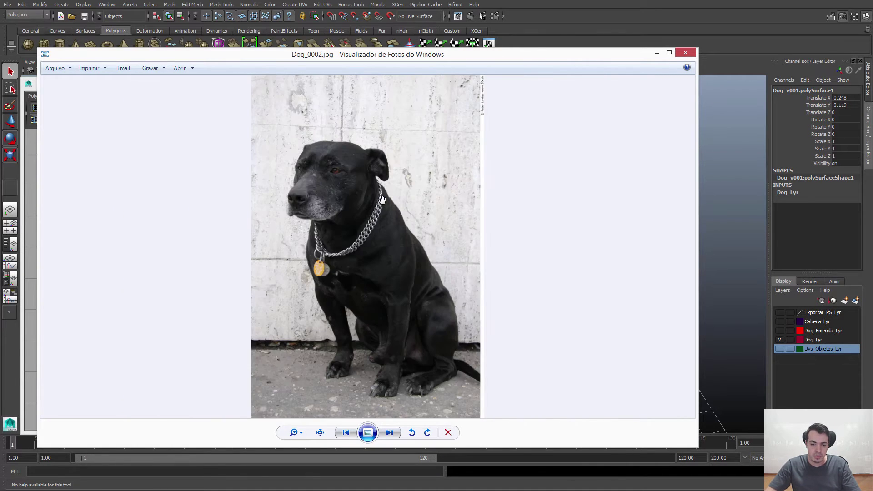
pyautogui.press('Right')
pyautogui.press('Right')
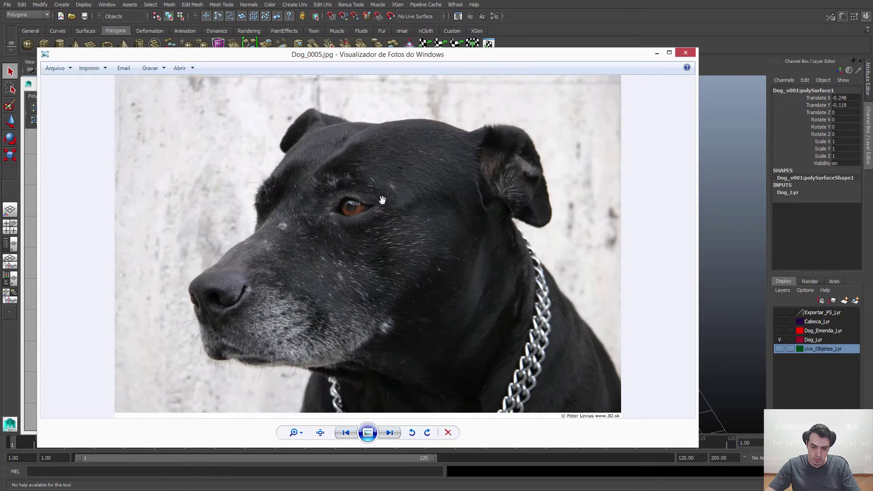
pyautogui.press('Right')
pyautogui.press('Left')
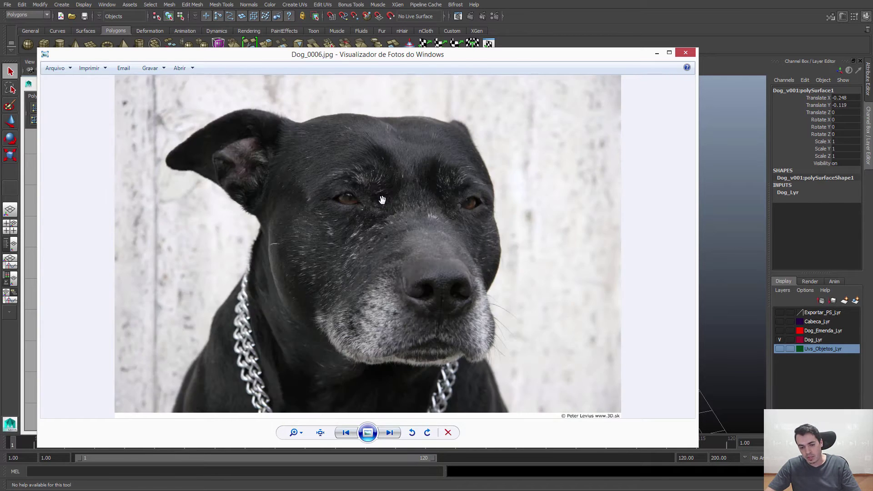
pyautogui.press('Left')
pyautogui.press('Right')
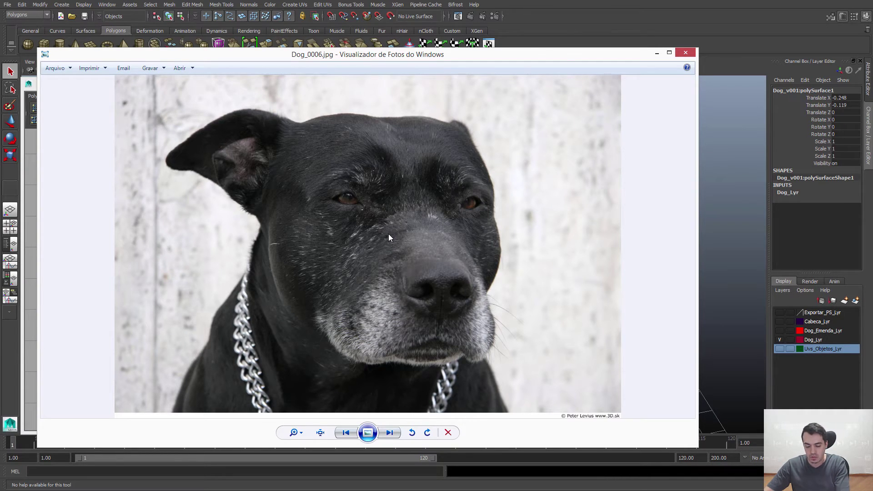
pyautogui.press('Right')
pyautogui.press('Left')
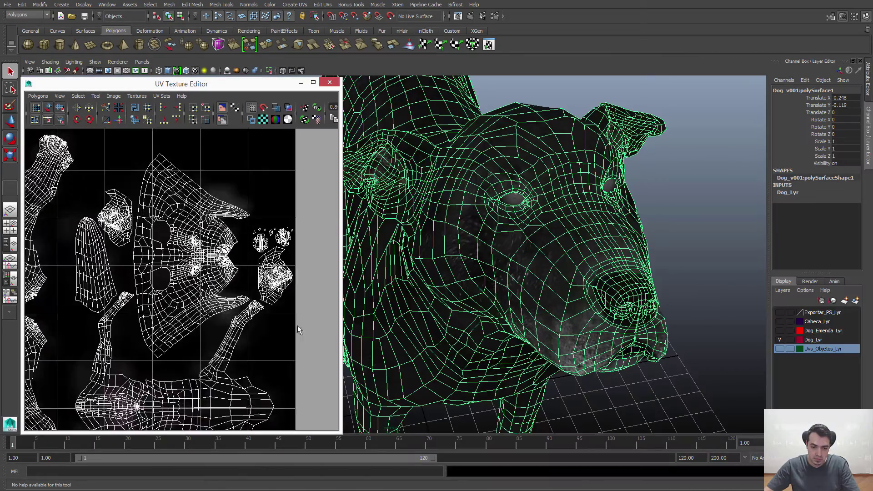
# - Back in Maya, select the UVs of one side of the face, extend the selection to the cheek and neck, and clear it
pyautogui.scroll(4, 222, 249)
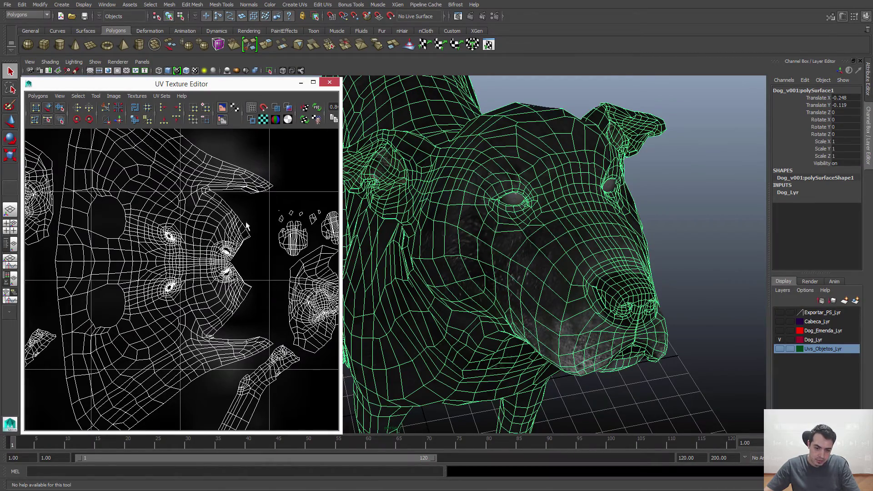
pyautogui.scroll(3, 191, 254)
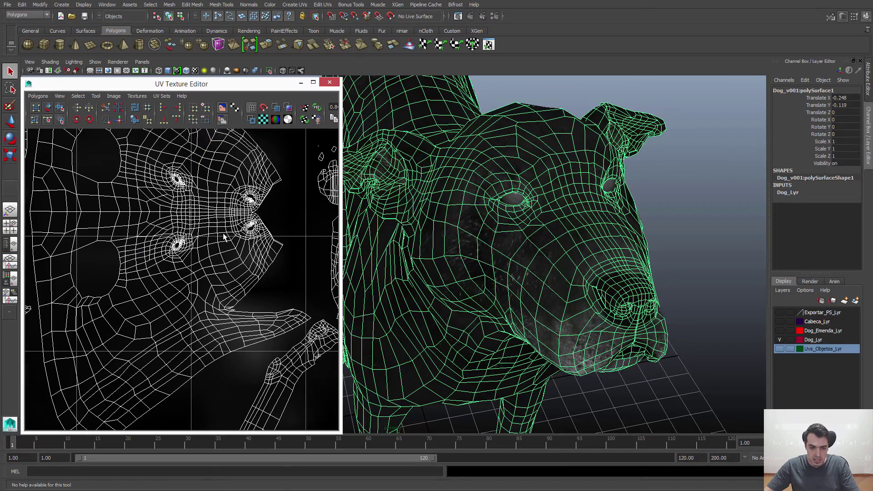
pyautogui.moveTo(189, 232); pyautogui.dragTo(137, 220, button='right')
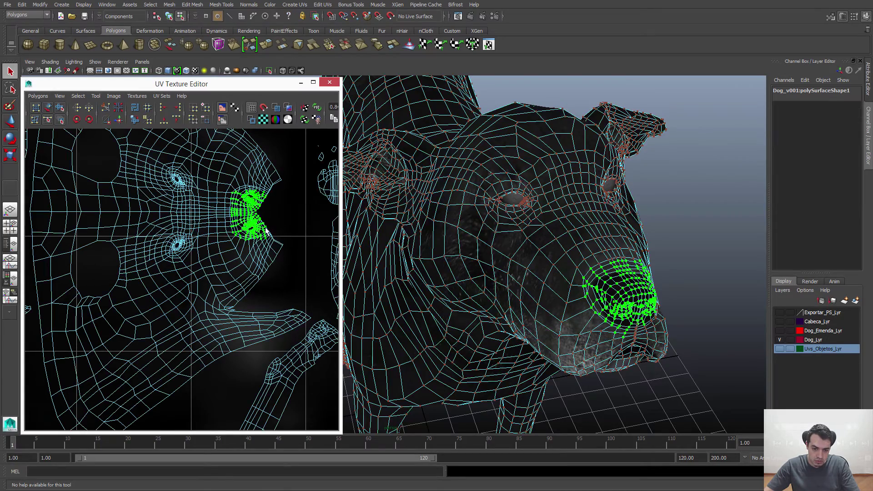
pyautogui.moveTo(301, 226); pyautogui.dragTo(120, 320)
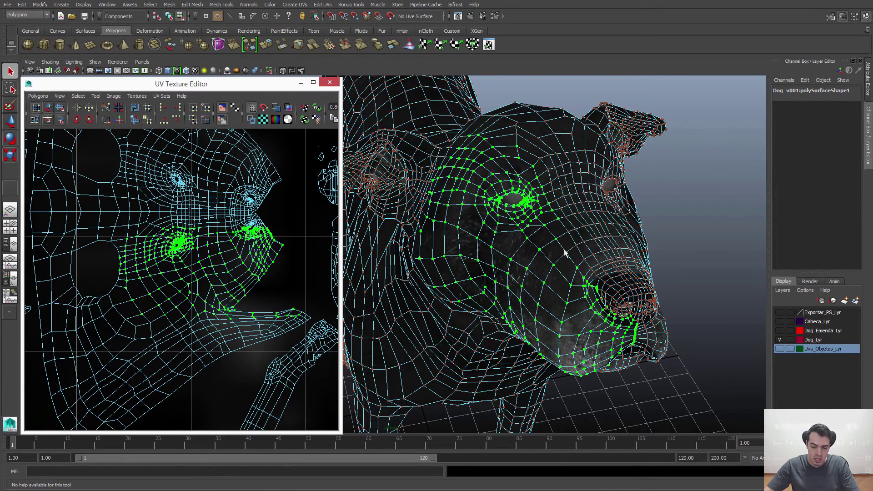
pyautogui.keyDown('alt'); pyautogui.moveTo(565, 252); pyautogui.dragTo(481, 298); pyautogui.keyUp('alt')
pyautogui.keyDown('ctrl'); pyautogui.keyDown('shift'); pyautogui.moveTo(42, 236); pyautogui.dragTo(273, 389); pyautogui.keyUp('shift'); pyautogui.keyUp('ctrl')
pyautogui.keyDown('alt'); pyautogui.moveTo(221, 300); pyautogui.dragTo(224, 193, button='middle'); pyautogui.keyUp('alt')
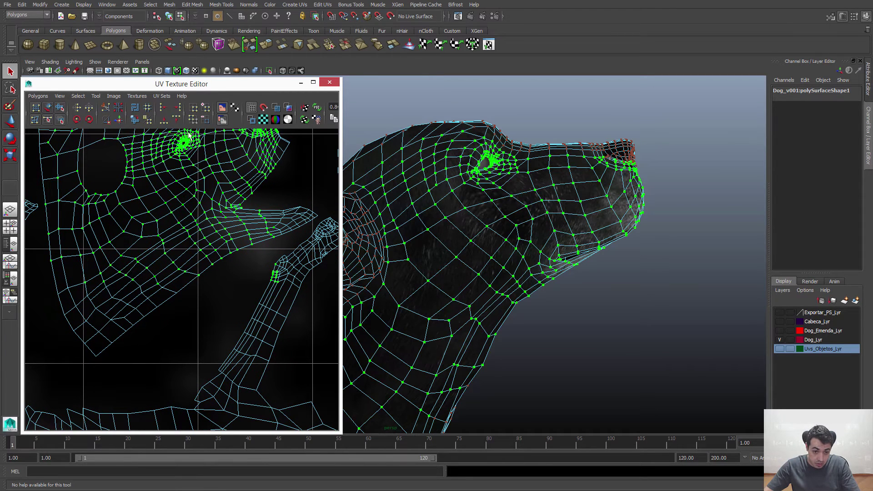
pyautogui.moveTo(37, 130); pyautogui.dragTo(314, 216)
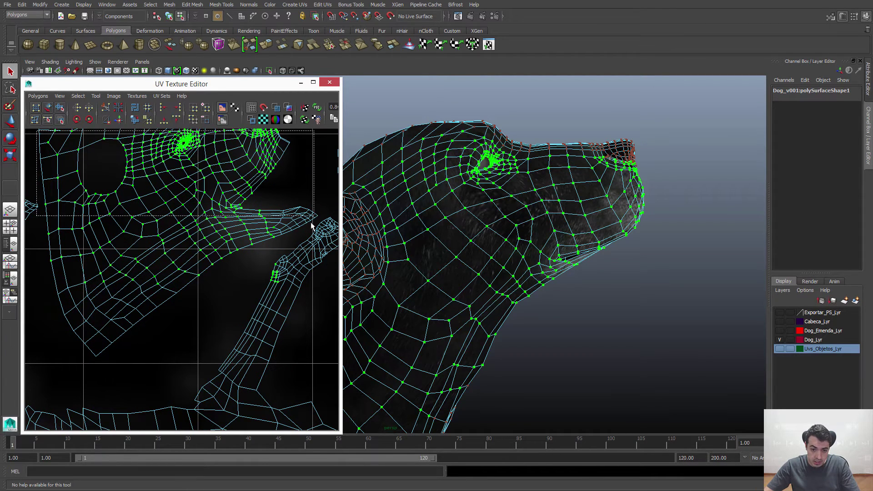
pyautogui.click(294, 195)
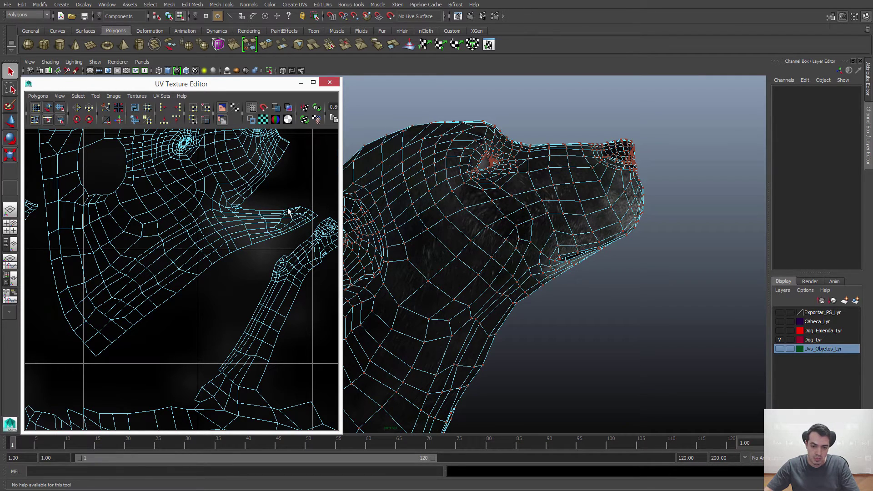
# - Bring up the Dog_0006.jpg reference photo beside the head's UV shell for comparison
pyautogui.keyDown('alt'); pyautogui.moveTo(228, 208); pyautogui.dragTo(238, 323, button='middle'); pyautogui.keyUp('alt')
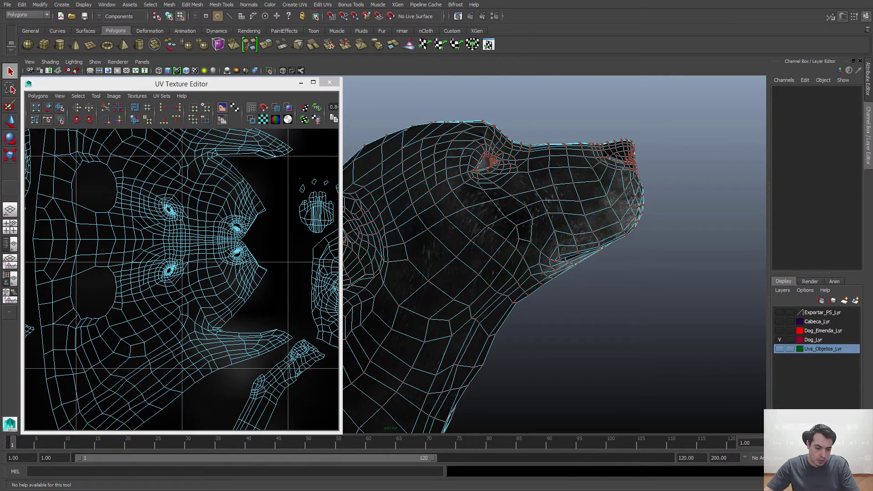
pyautogui.moveTo(15, 469)
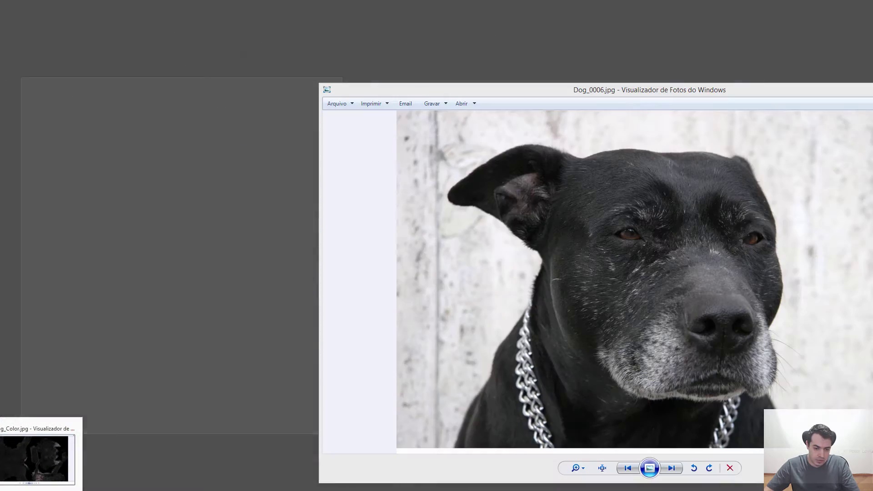
pyautogui.click(30, 463)
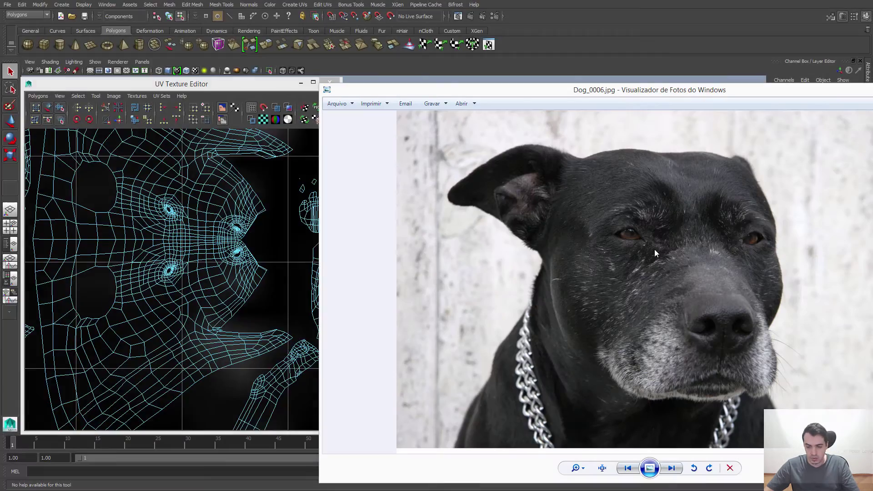
# - Browse the dog reference photos up to Dog_0010.jpg, examine the head profile in Dog_0009.jpg, and return to Maya
pyautogui.press('Right')
pyautogui.press('Right')
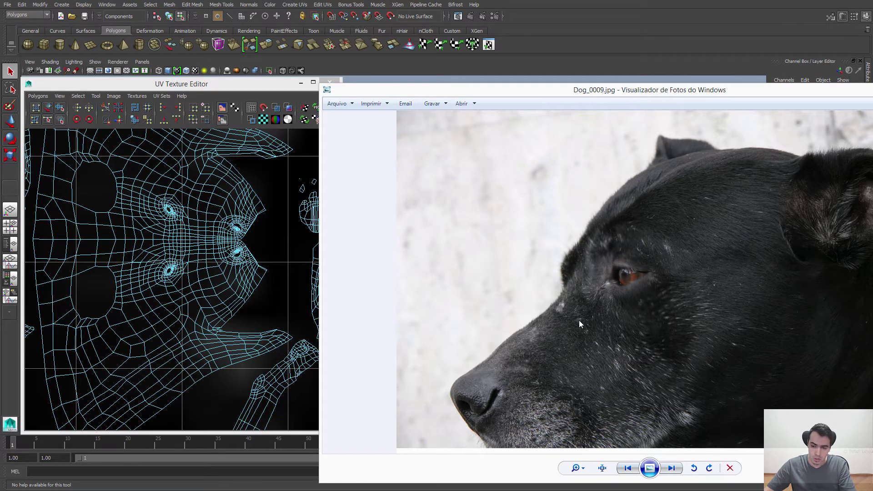
pyautogui.press('Right')
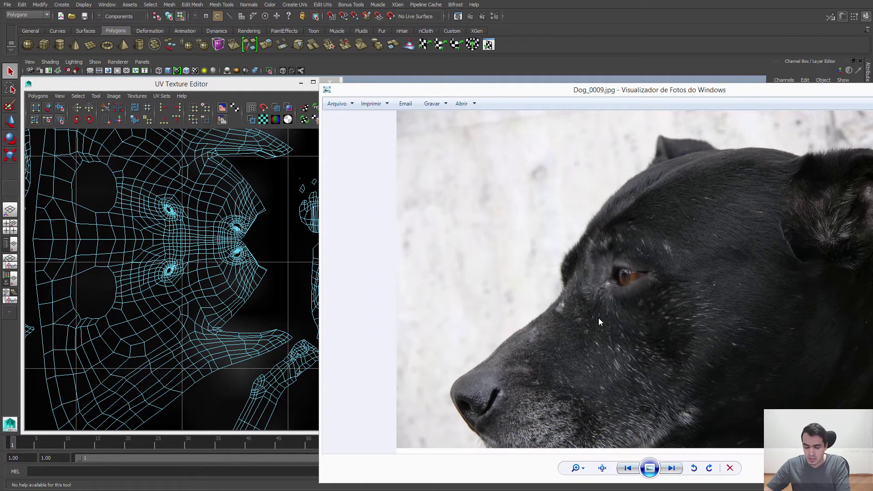
pyautogui.press('Right')
pyautogui.press('Left')
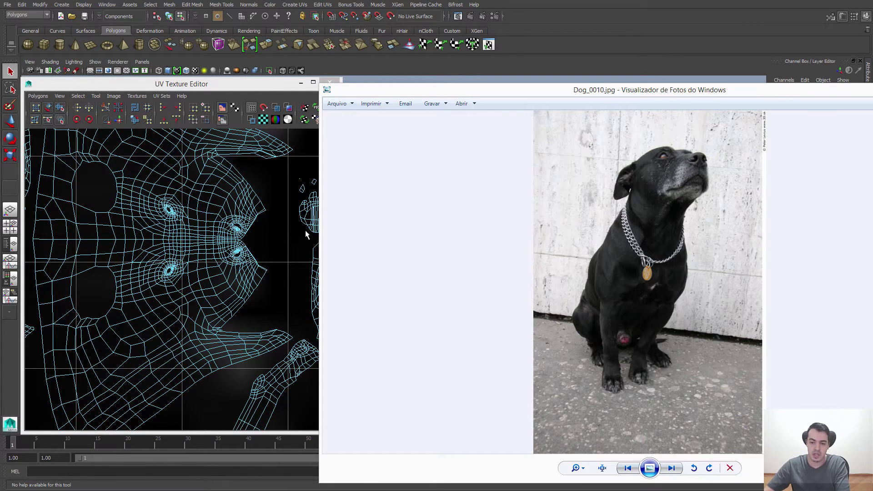
pyautogui.scroll(1, 614, 220)
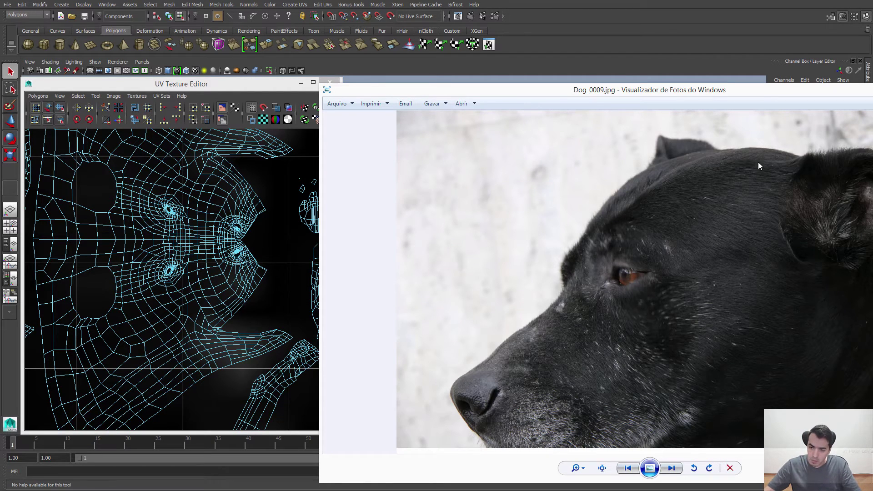
pyautogui.doubleClick(658, 89)
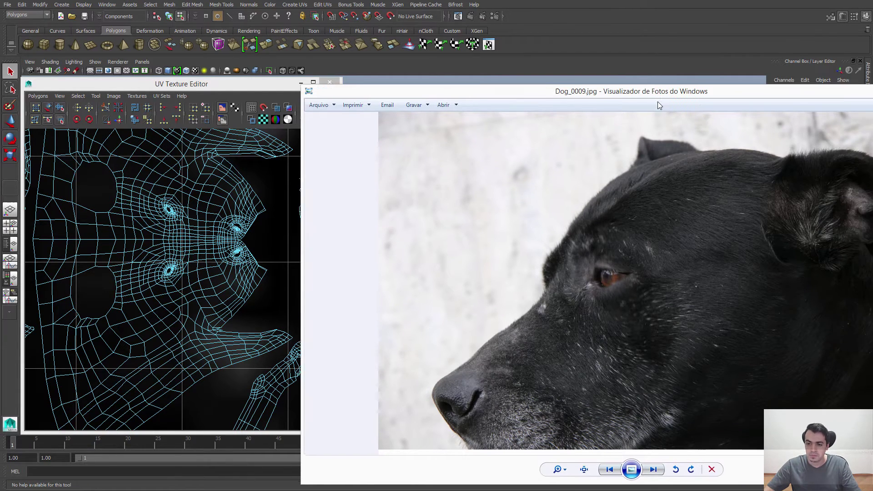
pyautogui.click(819, 102)
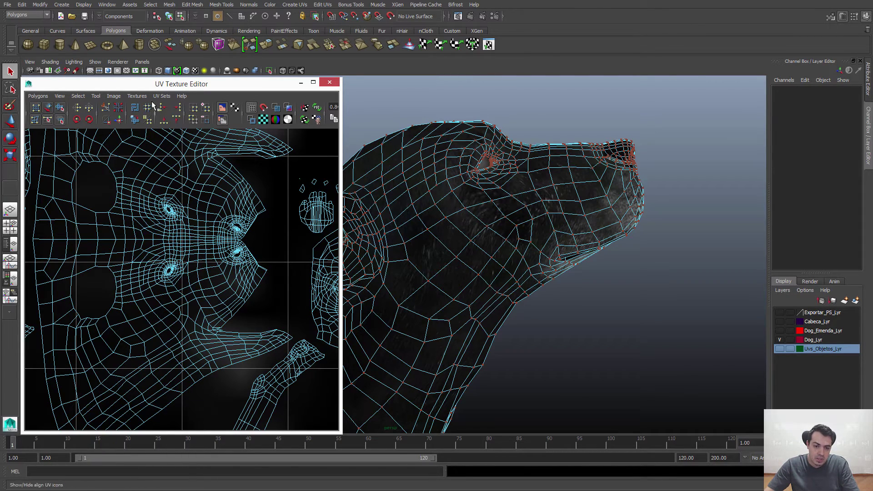
# - Display the dog's colour texture undimmed behind the head UVs in the UV Texture Editor
pyautogui.click(137, 96)
pyautogui.click(143, 117)
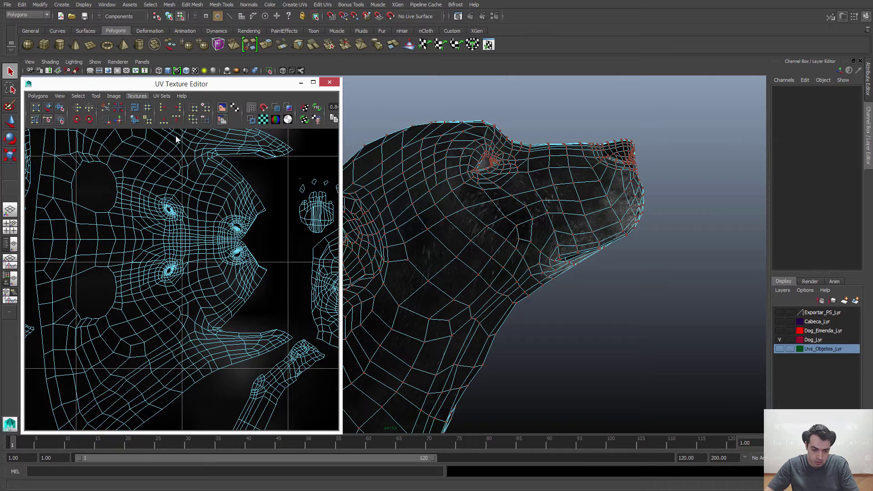
pyautogui.keyDown('alt'); pyautogui.moveTo(225, 318); pyautogui.dragTo(313, 303, button='right'); pyautogui.keyUp('alt')
pyautogui.keyDown('alt'); pyautogui.moveTo(314, 303); pyautogui.dragTo(269, 321, button='middle'); pyautogui.keyUp('alt')
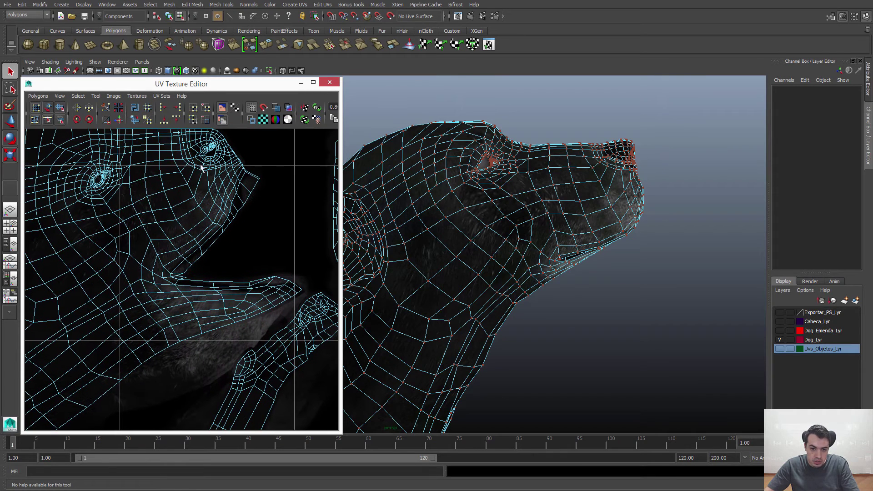
pyautogui.click(222, 108)
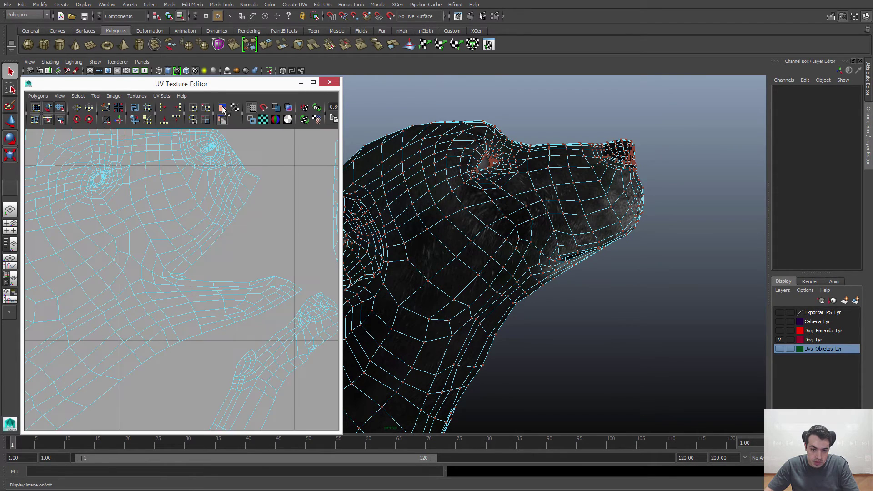
pyautogui.click(222, 108)
pyautogui.click(222, 119)
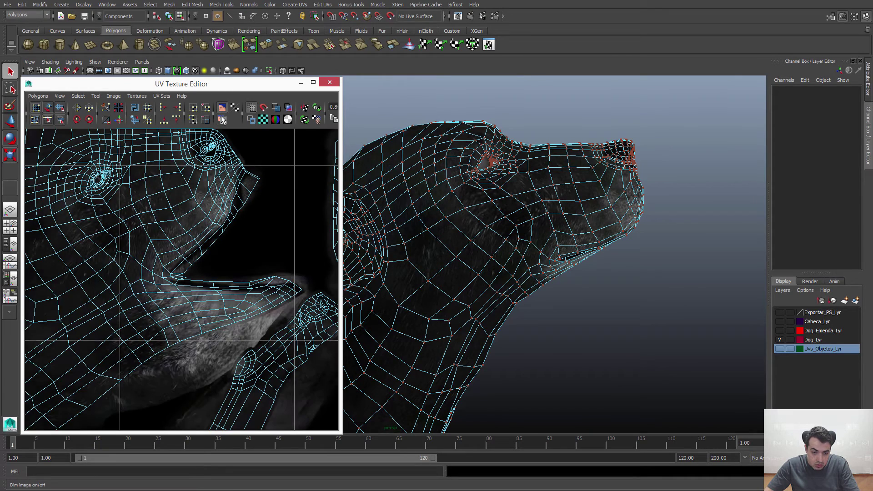
pyautogui.click(222, 119)
pyautogui.click(222, 119)
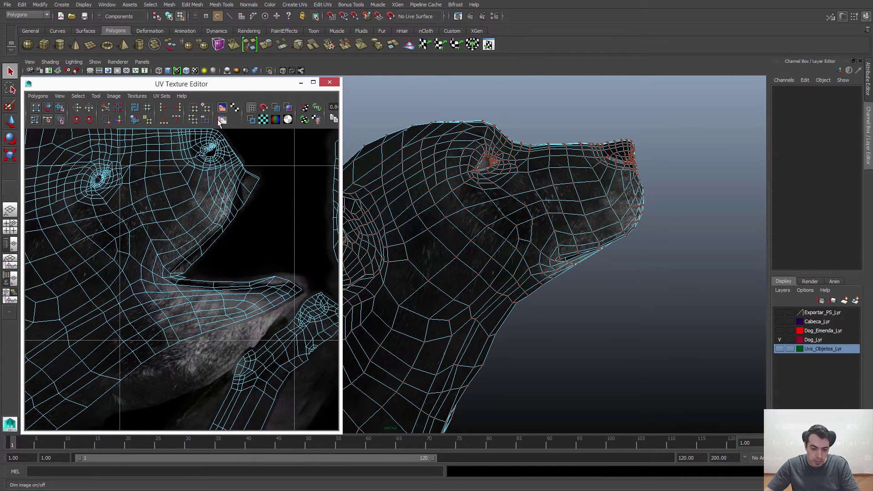
# - Examine how the painted fur around the eyes, muzzle and jaw lines up with the head's UV shell and the model
pyautogui.keyDown('alt'); pyautogui.moveTo(195, 165); pyautogui.dragTo(254, 267, button='right'); pyautogui.keyUp('alt')
pyautogui.scroll(1, 141, 206)
pyautogui.keyDown('alt'); pyautogui.moveTo(140, 206); pyautogui.dragTo(146, 196, button='middle'); pyautogui.keyUp('alt')
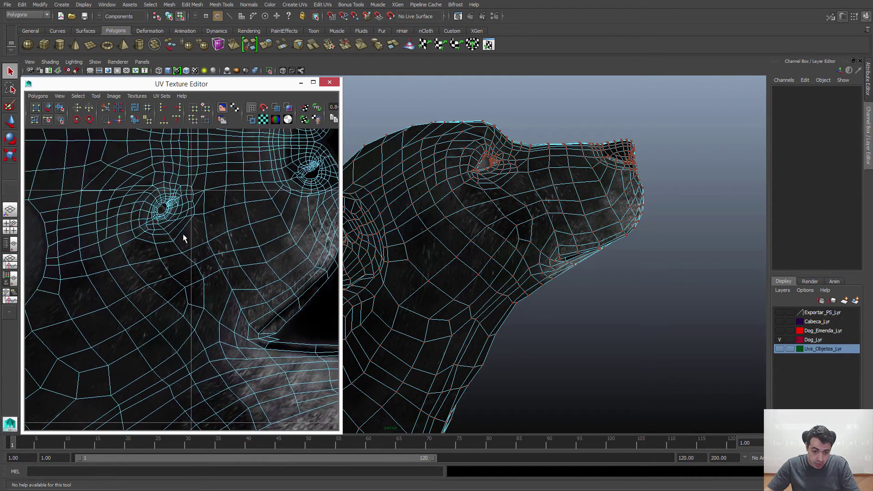
pyautogui.keyDown('alt'); pyautogui.moveTo(213, 257); pyautogui.dragTo(180, 297, button='right'); pyautogui.keyUp('alt')
pyautogui.keyDown('alt'); pyautogui.moveTo(180, 298); pyautogui.dragTo(248, 245, button='middle'); pyautogui.keyUp('alt')
pyautogui.scroll(-2, 187, 219)
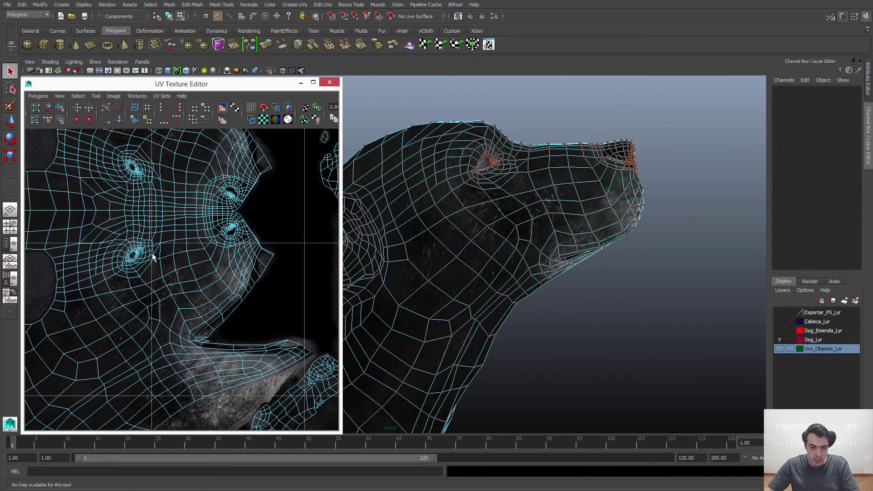
pyautogui.scroll(1, 259, 254)
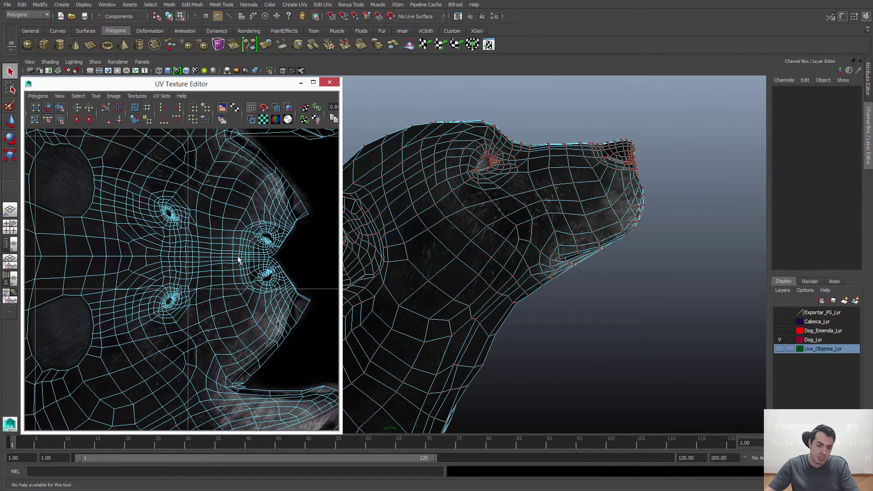
pyautogui.keyDown('alt'); pyautogui.moveTo(261, 194); pyautogui.dragTo(270, 230, button='middle'); pyautogui.keyUp('alt')
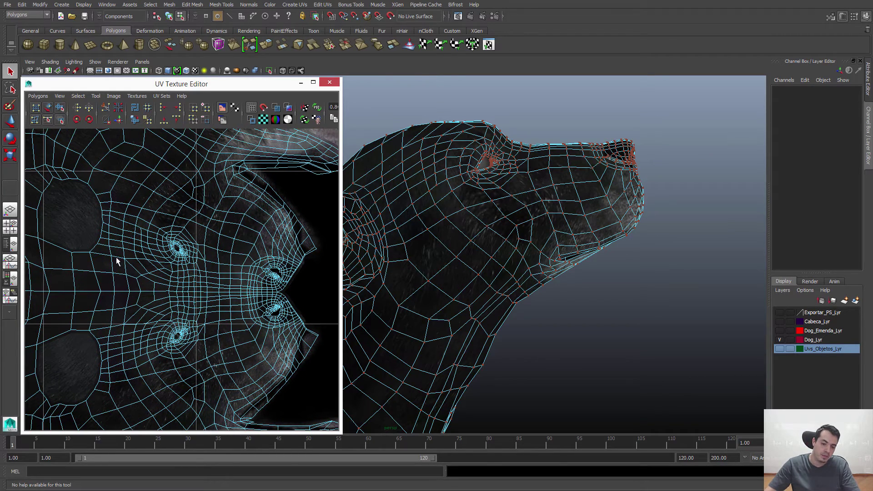
pyautogui.scroll(-3, 123, 220)
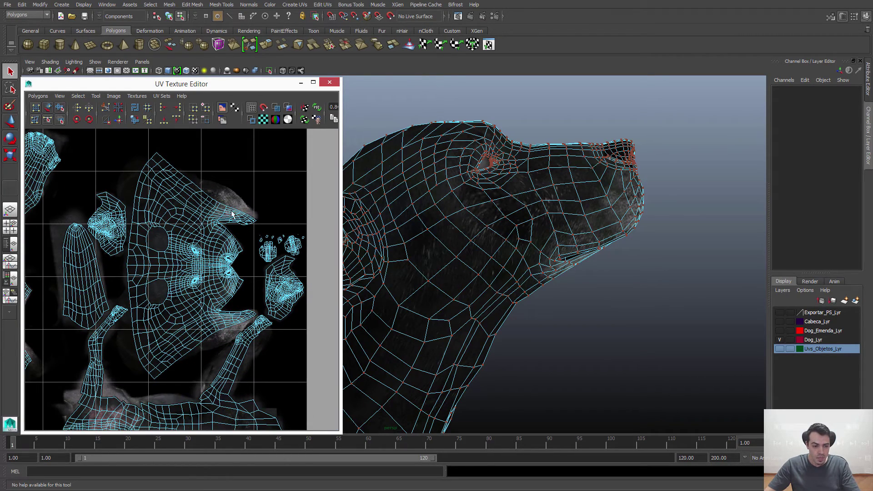
pyautogui.scroll(-2, 221, 280)
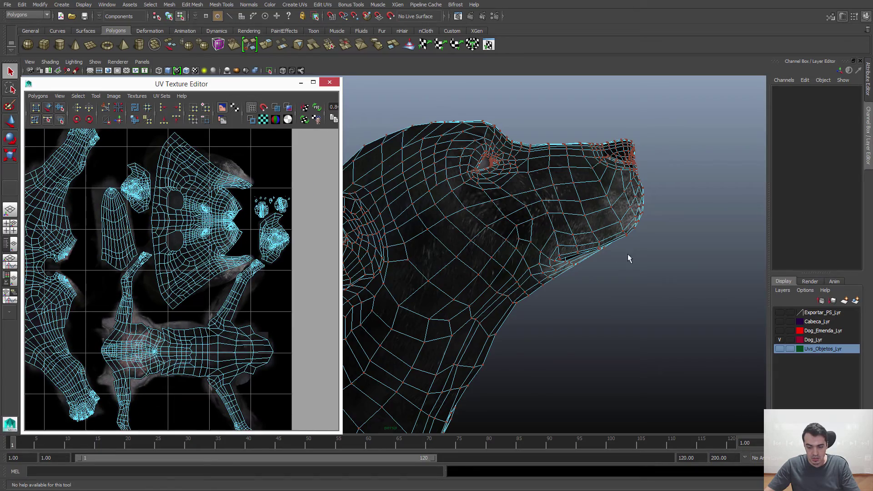
pyautogui.keyDown('alt'); pyautogui.moveTo(627, 255); pyautogui.dragTo(564, 246); pyautogui.keyUp('alt')
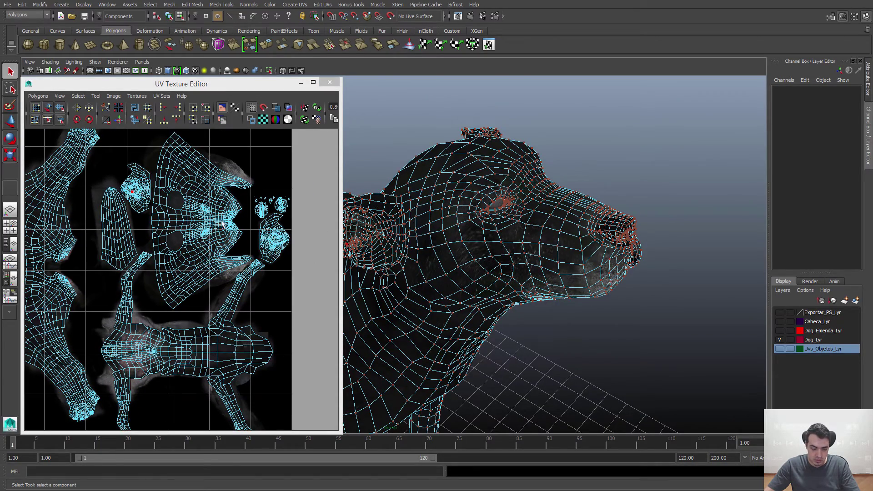
# - Examine the belly and inner-leg UV shell against the painted texture, including the pinkish skin area, and compare it with the surrounding shells
pyautogui.scroll(4, 218, 272)
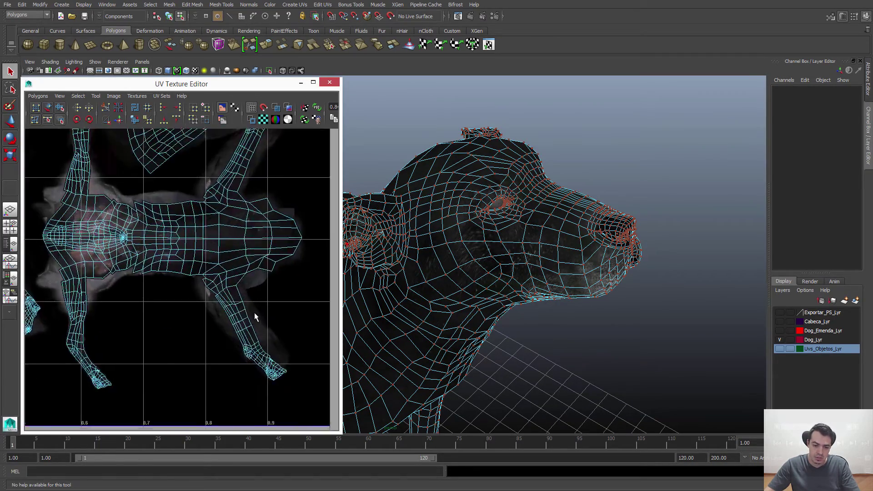
pyautogui.scroll(2, 123, 269)
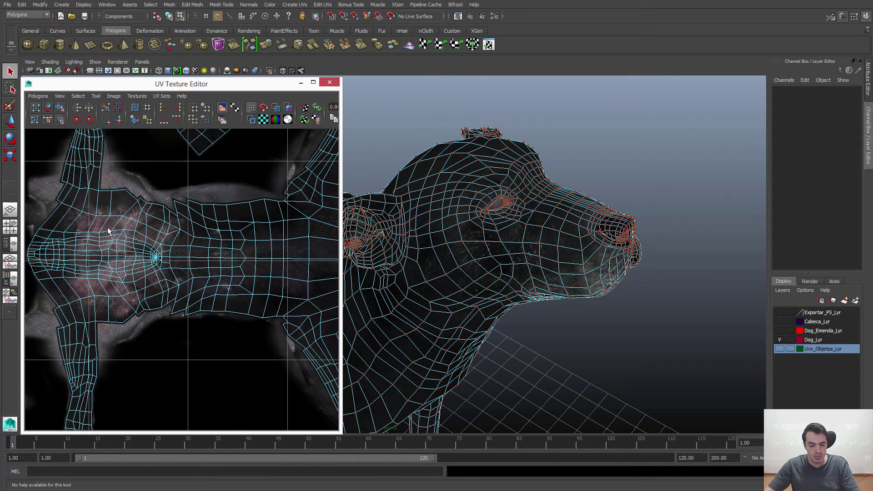
pyautogui.scroll(3, 177, 218)
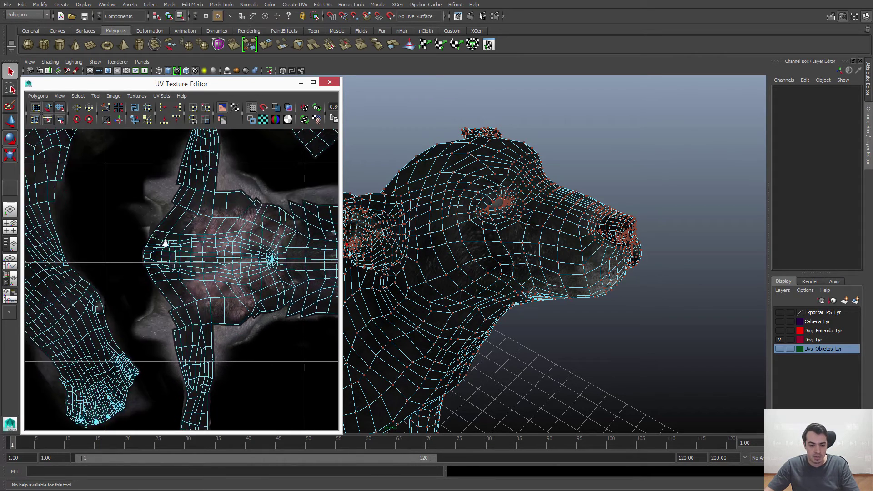
pyautogui.keyDown('alt'); pyautogui.moveTo(241, 245); pyautogui.dragTo(100, 263, button='middle'); pyautogui.keyUp('alt')
pyautogui.scroll(2, 200, 241)
pyautogui.scroll(-5, 265, 210)
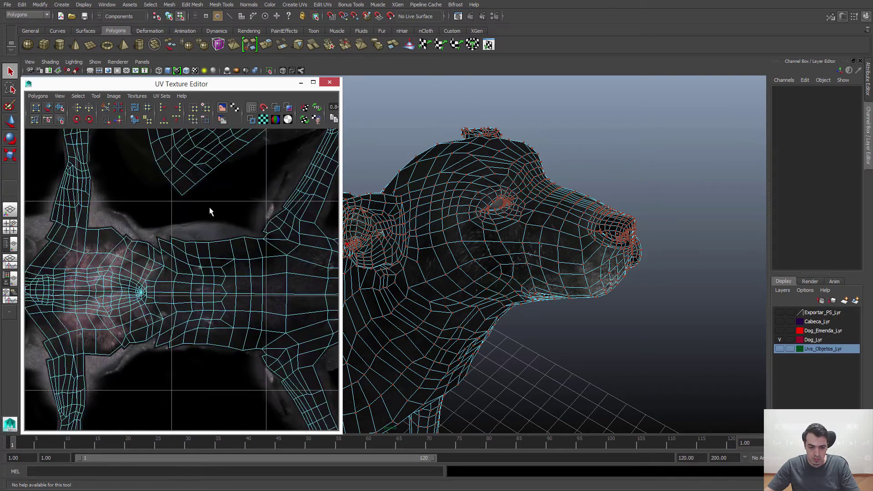
pyautogui.scroll(-2, 179, 273)
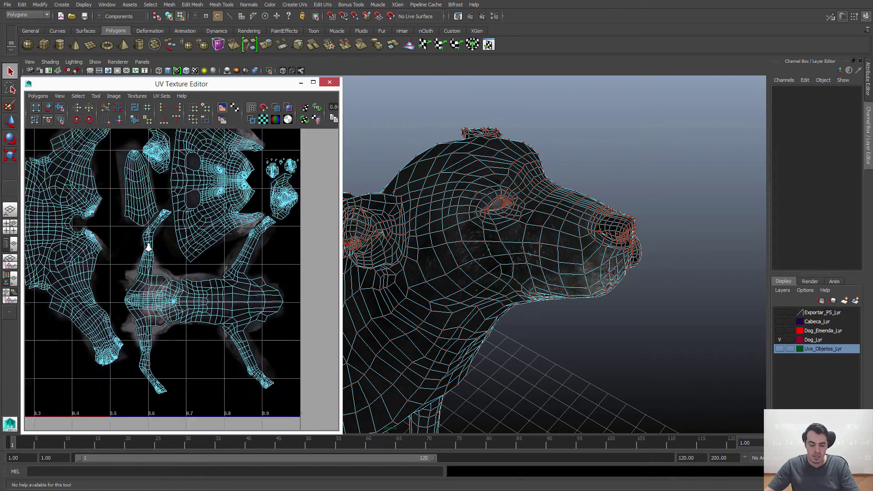
pyautogui.keyDown('alt'); pyautogui.moveTo(171, 242); pyautogui.dragTo(185, 277, button='middle'); pyautogui.keyUp('alt')
pyautogui.scroll(2, 187, 273)
pyautogui.scroll(1, 192, 269)
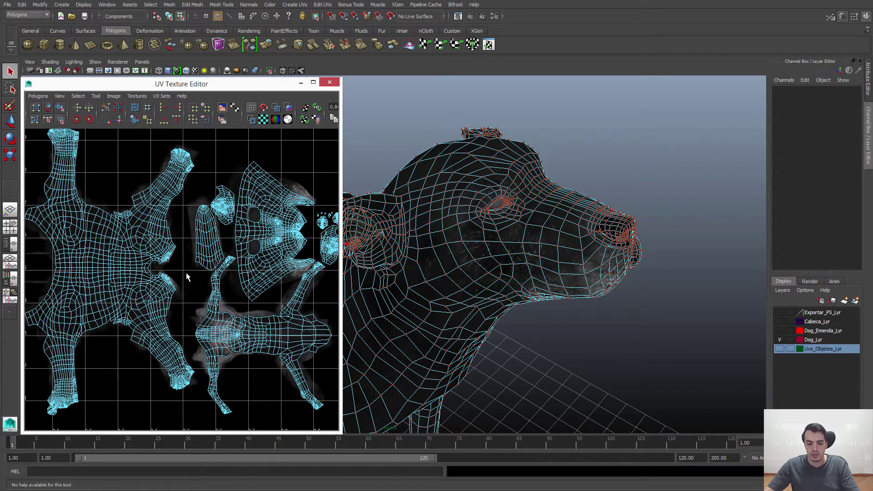
pyautogui.keyDown('alt'); pyautogui.moveTo(186, 272); pyautogui.dragTo(190, 281, button='middle'); pyautogui.keyUp('alt')
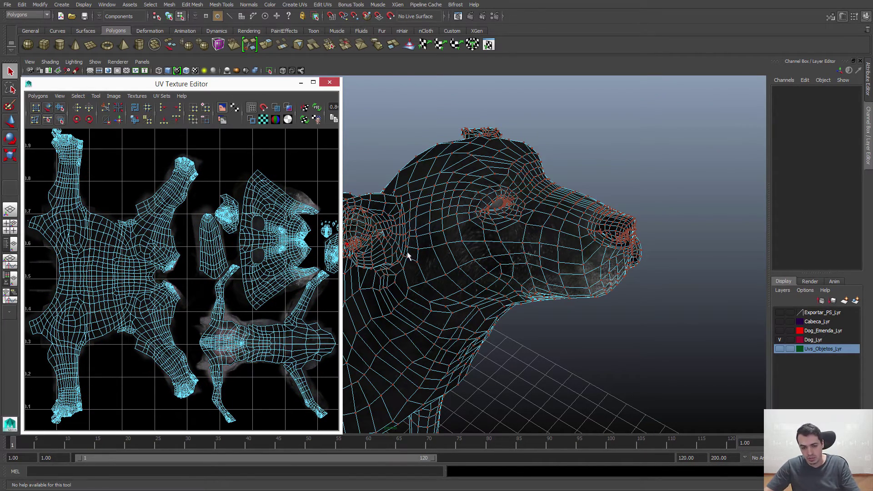
# - Return to object selection mode, clear the selection to view the textured head, and reselect the whole dog mesh
pyautogui.press('F8')
pyautogui.click(561, 192)
pyautogui.click(586, 150)
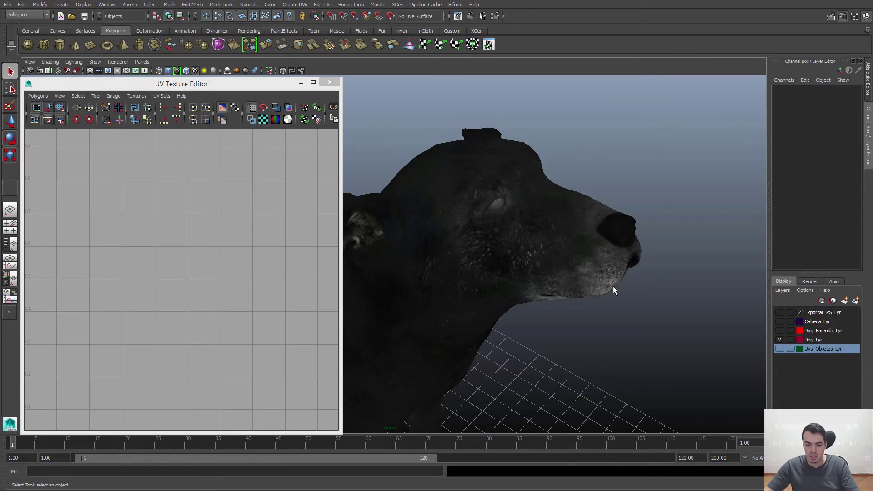
pyautogui.keyDown('alt'); pyautogui.moveTo(613, 285); pyautogui.dragTo(551, 247, button='right'); pyautogui.keyUp('alt')
pyautogui.click(536, 244)
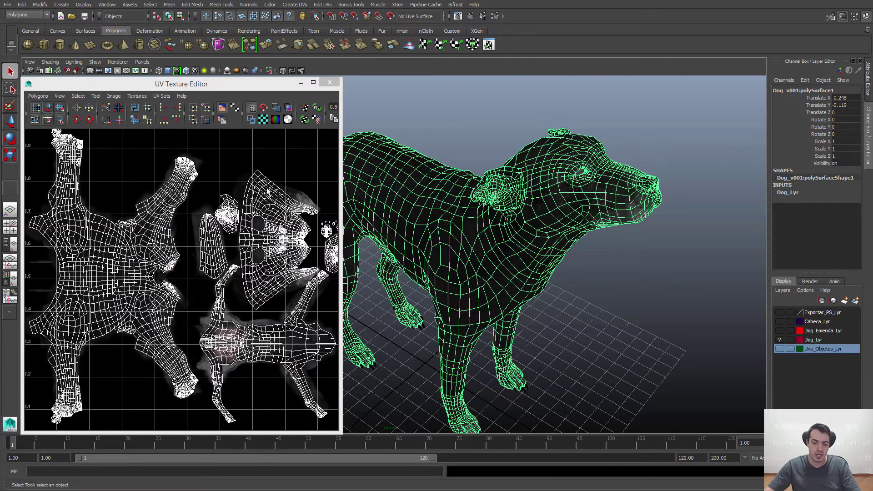
# - Compare the complete UV layout over the texture with the full dog mesh, from its head to its legs
pyautogui.keyDown('alt'); pyautogui.moveTo(560, 279); pyautogui.dragTo(577, 273, button='right'); pyautogui.keyUp('alt')
pyautogui.keyDown('alt'); pyautogui.moveTo(577, 273); pyautogui.dragTo(586, 274); pyautogui.keyUp('alt')
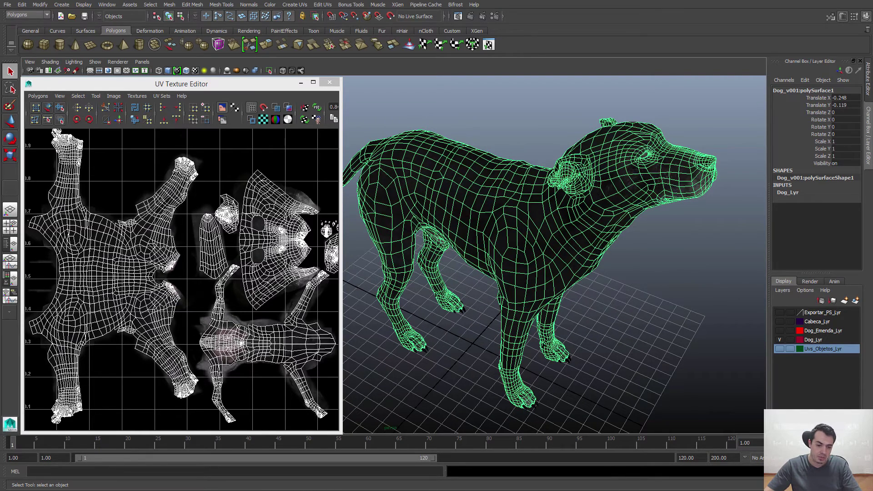
pyautogui.keyDown('alt'); pyautogui.moveTo(164, 238); pyautogui.dragTo(159, 237, button='right'); pyautogui.keyUp('alt')
pyautogui.keyDown('alt'); pyautogui.moveTo(159, 237); pyautogui.dragTo(172, 237, button='middle'); pyautogui.keyUp('alt')
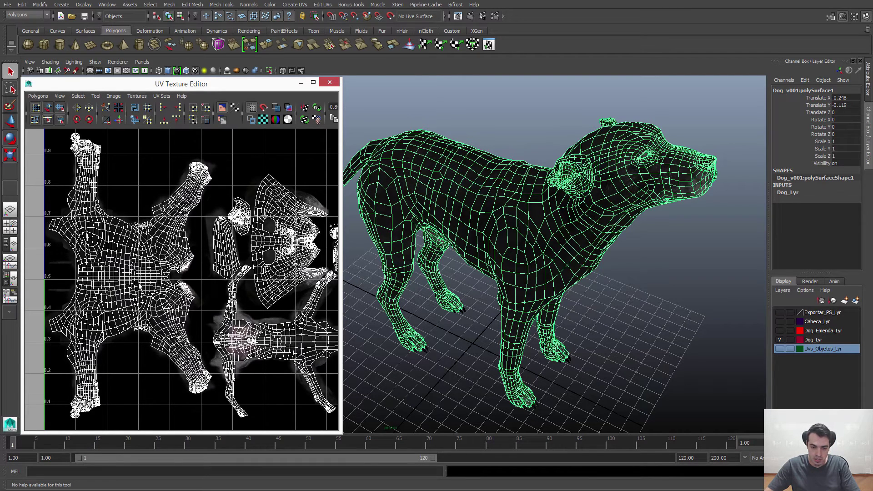
pyautogui.scroll(1, 218, 248)
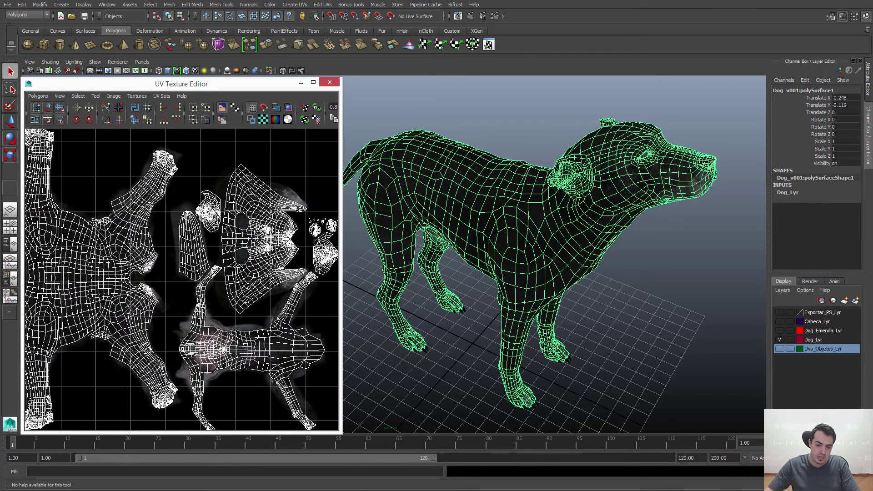
pyautogui.scroll(-2, 272, 288)
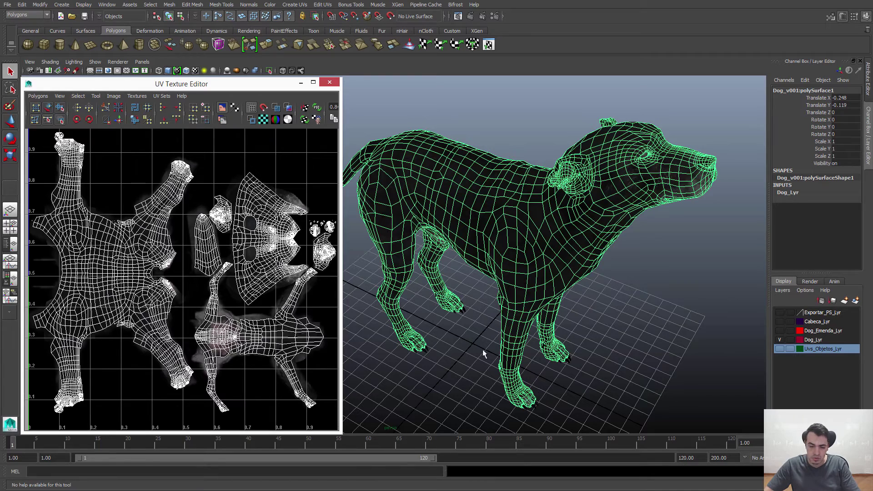
pyautogui.keyDown('alt'); pyautogui.moveTo(492, 298); pyautogui.dragTo(418, 286); pyautogui.keyUp('alt')
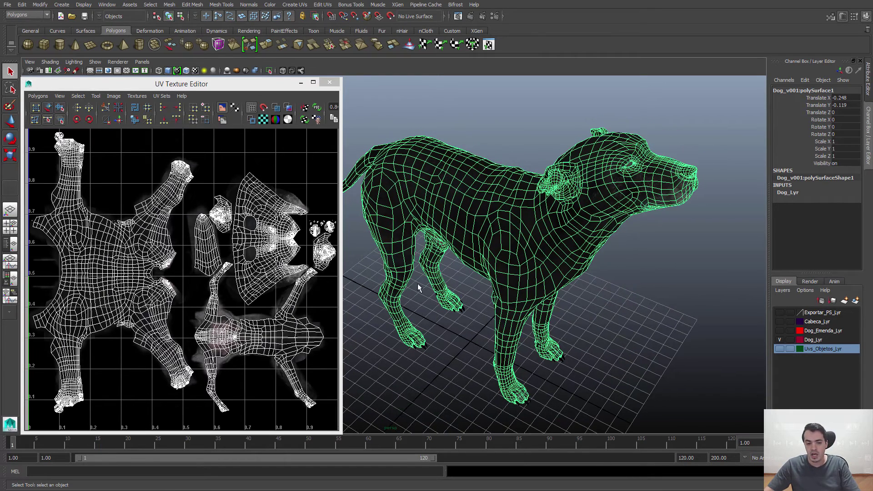
pyautogui.keyDown('alt'); pyautogui.moveTo(176, 229); pyautogui.dragTo(186, 226, button='middle'); pyautogui.keyUp('alt')
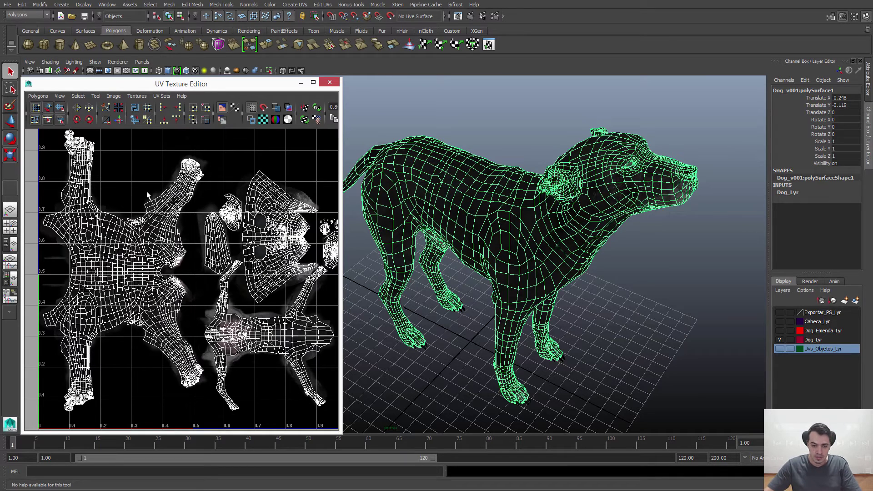
pyautogui.keyDown('alt'); pyautogui.moveTo(554, 236); pyautogui.dragTo(550, 226); pyautogui.keyUp('alt')
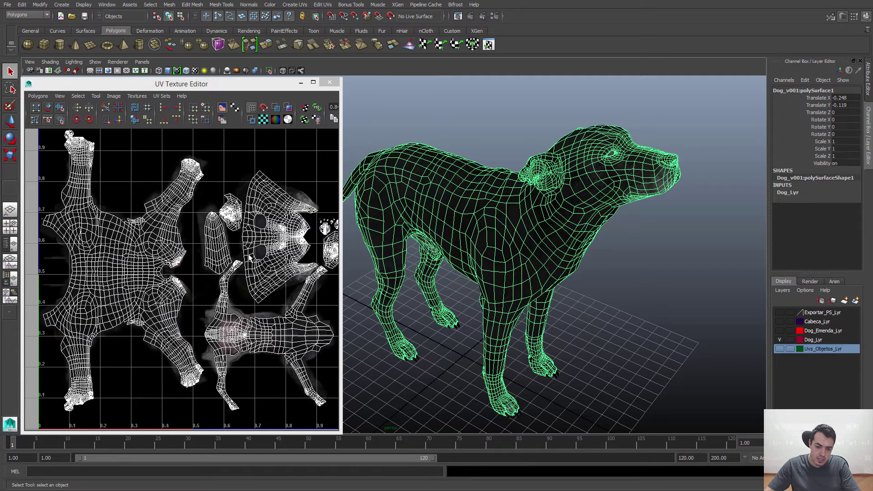
pyautogui.press('f')
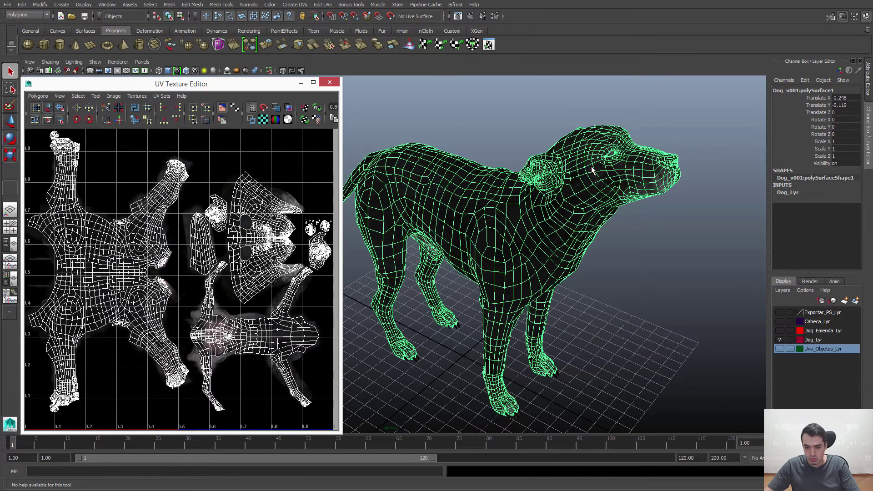
# - Select the UVs of the head shell and compare them with the matching head and neck region on the model
pyautogui.moveTo(219, 210)
pyautogui.keyDown('alt'); pyautogui.mouseDown(button='middle')
pyautogui.moveTo(232, 217)
pyautogui.moveTo(217, 217)
pyautogui.mouseUp(button='middle'); pyautogui.keyUp('alt')
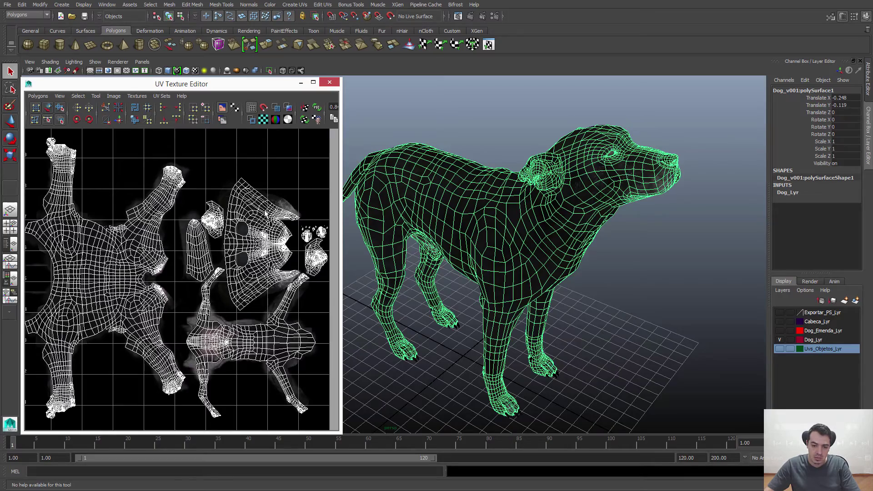
pyautogui.moveTo(252, 219); pyautogui.dragTo(263, 241, button='right')
pyautogui.moveTo(303, 181); pyautogui.dragTo(227, 312)
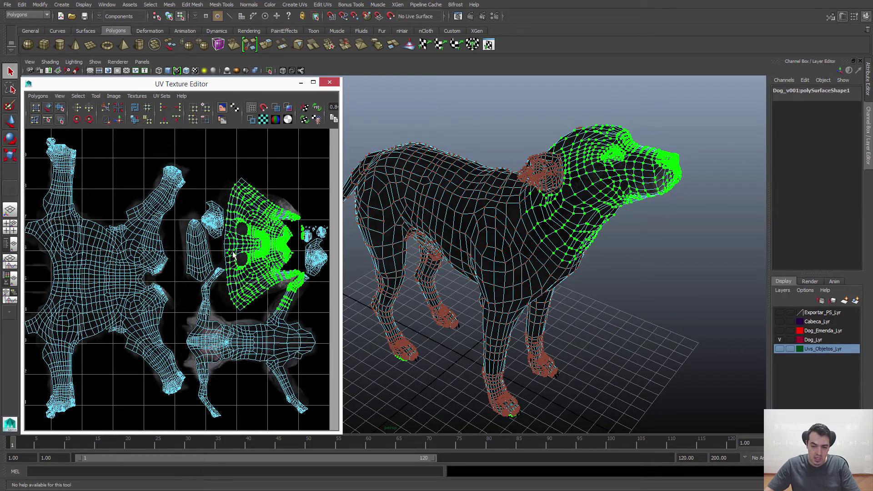
pyautogui.keyDown('alt'); pyautogui.moveTo(501, 217); pyautogui.dragTo(473, 219); pyautogui.keyUp('alt')
pyautogui.scroll(5, 448, 221)
pyautogui.press('f')
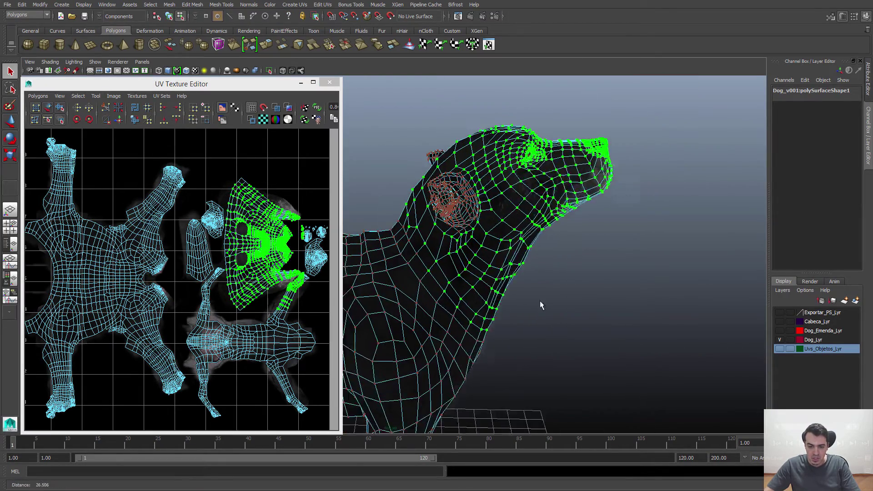
pyautogui.scroll(3, 196, 212)
pyautogui.keyDown('alt'); pyautogui.moveTo(196, 212); pyautogui.dragTo(194, 233, button='middle'); pyautogui.keyUp('alt')
pyautogui.scroll(2, 194, 233)
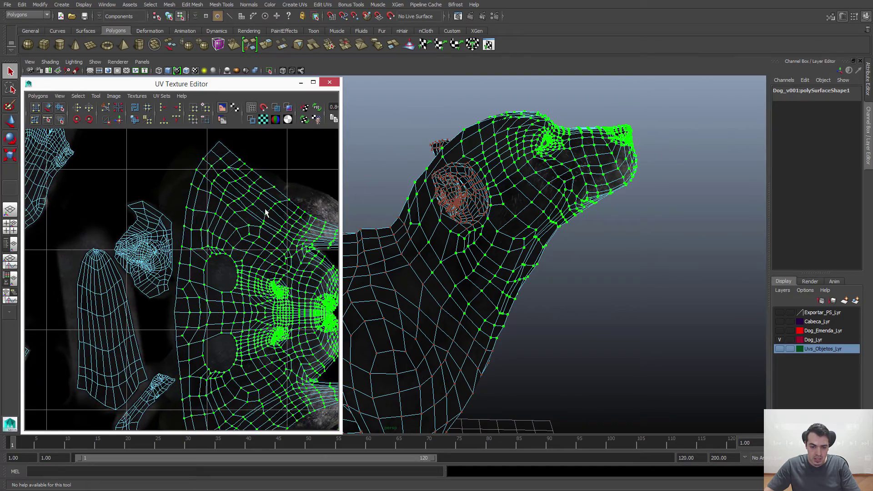
# - Return to object selection mode and inspect the outline of the head's UV shell against the texture around it
pyautogui.moveTo(488, 188); pyautogui.dragTo(489, 165, button='right')
pyautogui.scroll(-1, 276, 222)
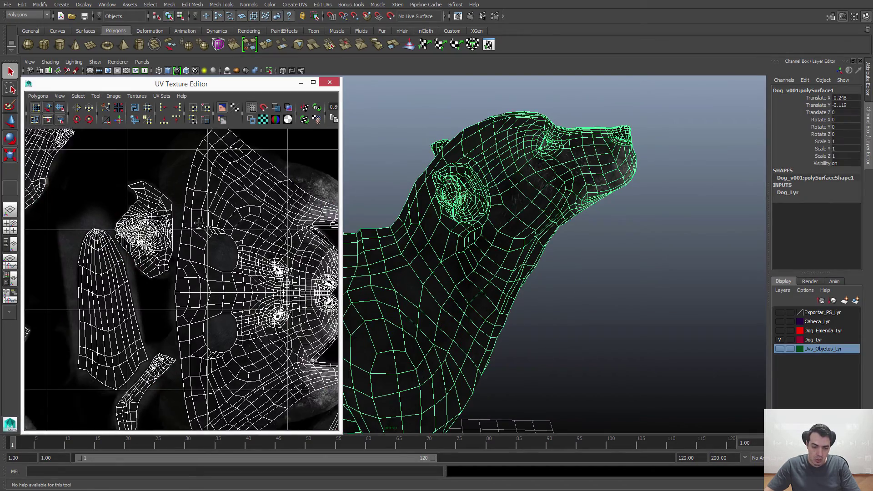
pyautogui.keyDown('alt'); pyautogui.moveTo(276, 221); pyautogui.dragTo(257, 192, button='middle'); pyautogui.keyUp('alt')
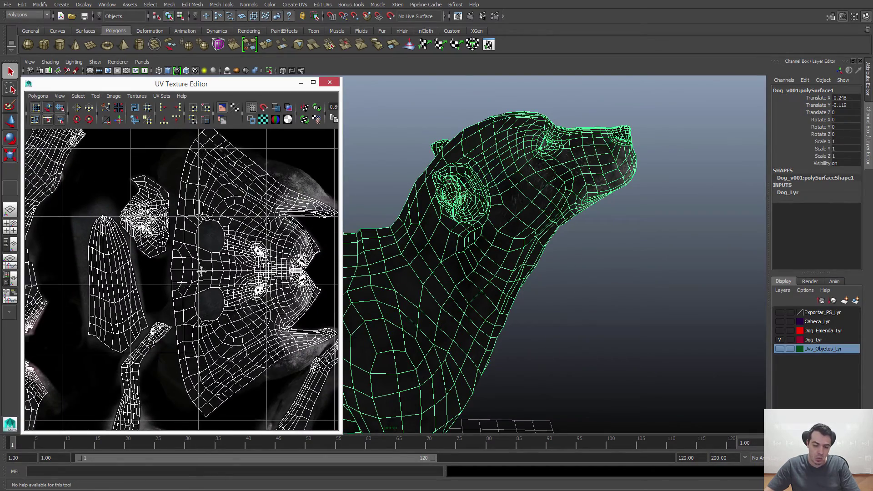
pyautogui.scroll(-3, 245, 282)
pyautogui.scroll(2, 232, 214)
pyautogui.keyDown('alt'); pyautogui.moveTo(232, 211); pyautogui.dragTo(197, 225, button='middle'); pyautogui.keyUp('alt')
pyautogui.scroll(3, 159, 201)
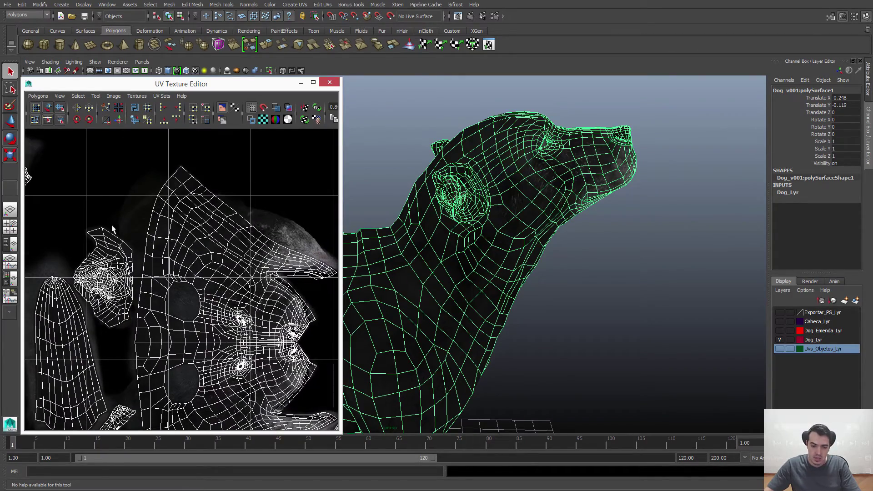
# - Switch to edge selection and examine how the texture extends past the borders of the head, body and leg UV shells
pyautogui.rightClick(165, 210)
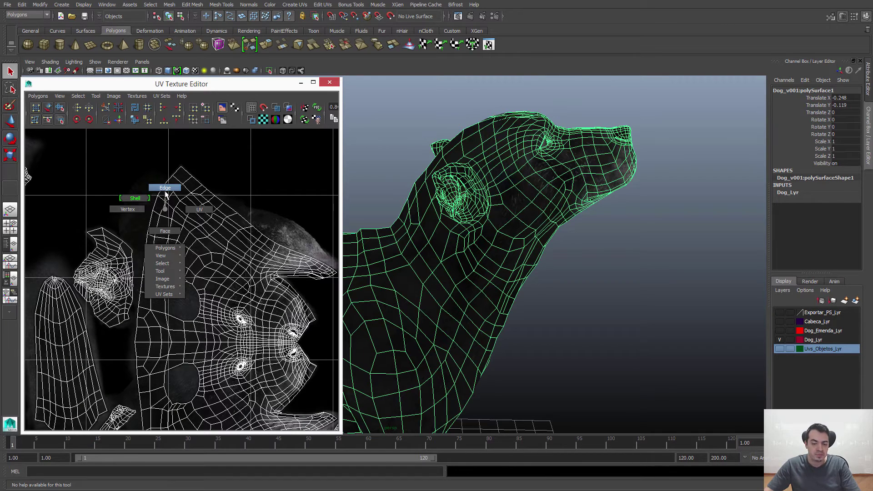
pyautogui.click(165, 189)
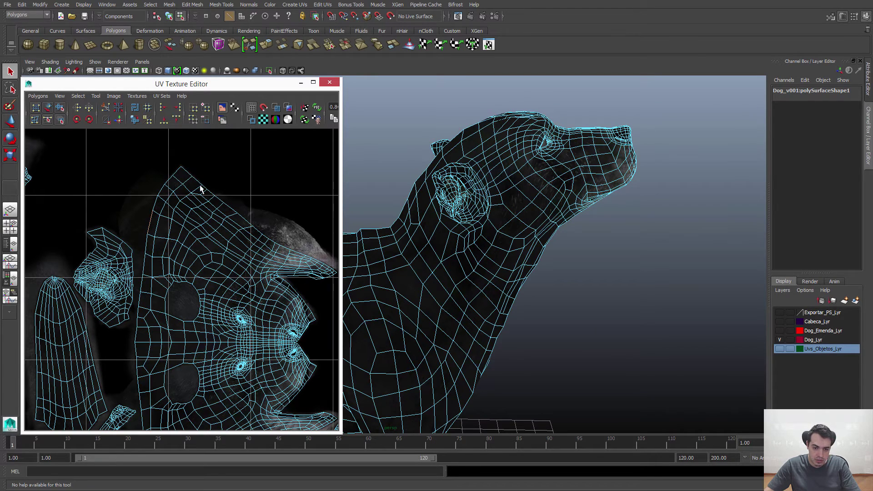
pyautogui.press('a')
pyautogui.keyDown('alt'); pyautogui.moveTo(261, 205); pyautogui.dragTo(220, 207, button='middle'); pyautogui.keyUp('alt')
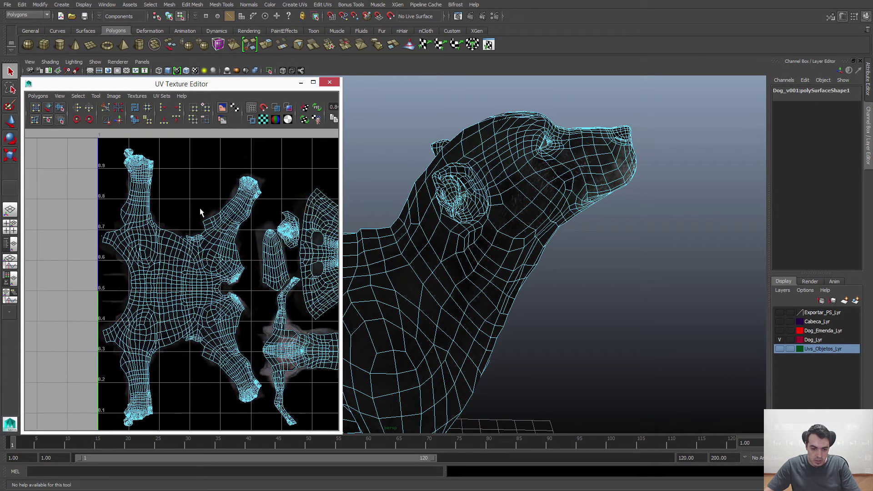
pyautogui.keyDown('alt'); pyautogui.moveTo(123, 316); pyautogui.dragTo(83, 296, button='middle'); pyautogui.keyUp('alt')
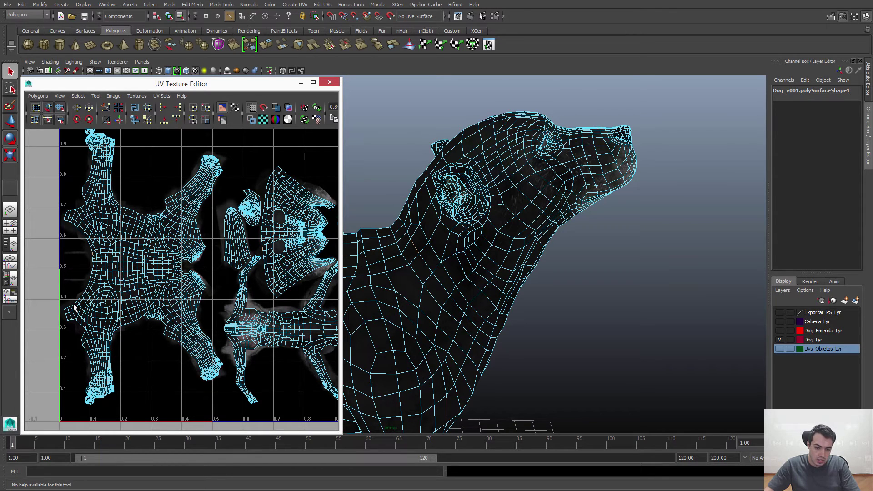
pyautogui.scroll(6, 75, 310)
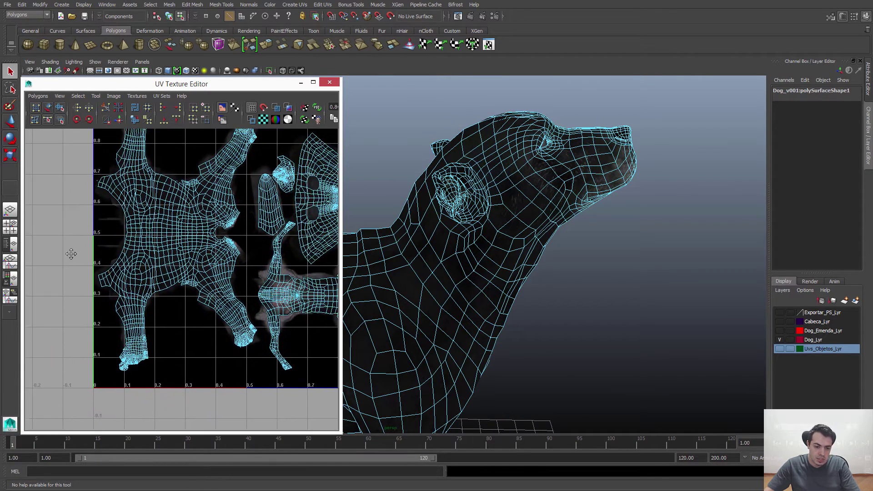
pyautogui.keyDown('alt'); pyautogui.moveTo(110, 188); pyautogui.dragTo(106, 159, button='middle'); pyautogui.keyUp('alt')
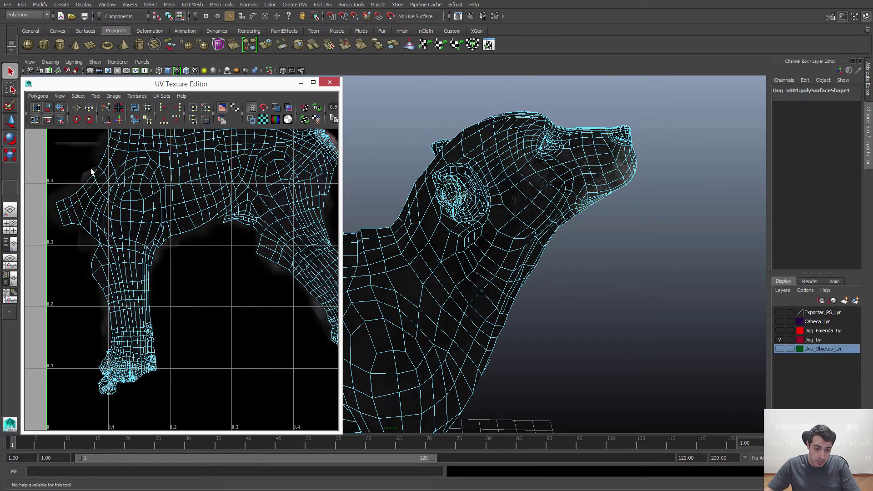
pyautogui.scroll(-5, 203, 234)
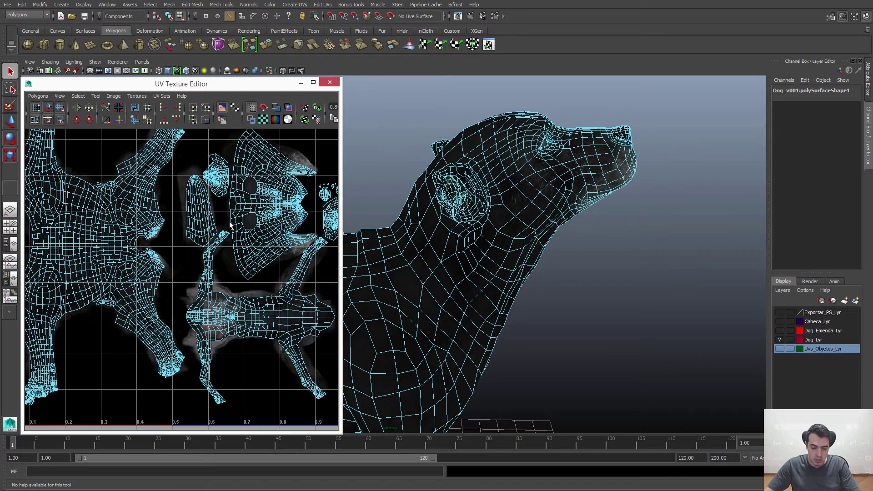
pyautogui.scroll(2, 225, 251)
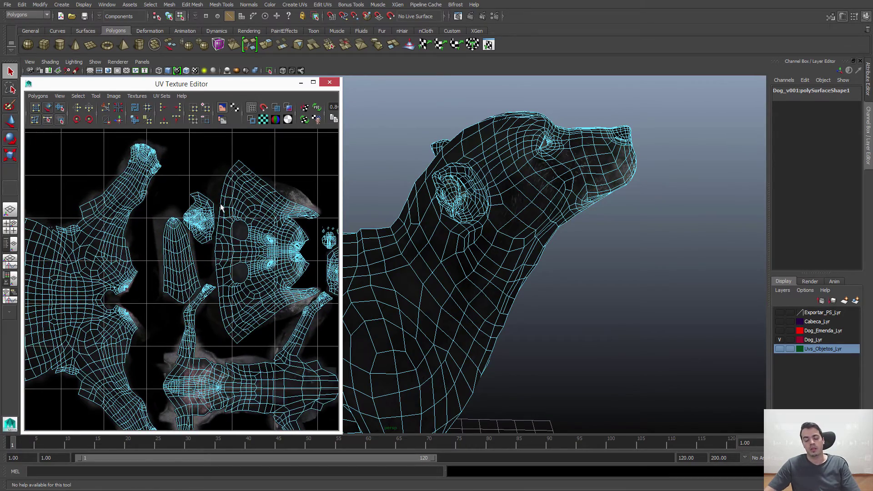
pyautogui.scroll(4, 198, 292)
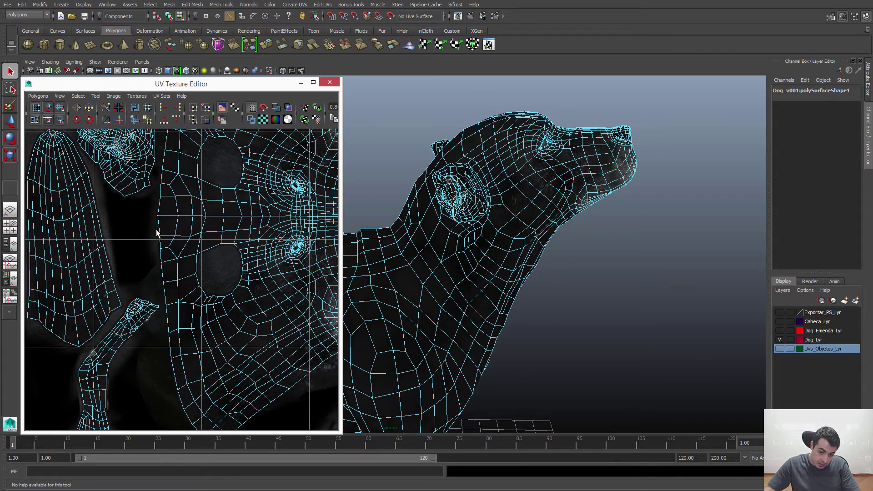
pyautogui.keyDown('alt'); pyautogui.moveTo(159, 198); pyautogui.dragTo(191, 273, button='middle'); pyautogui.keyUp('alt')
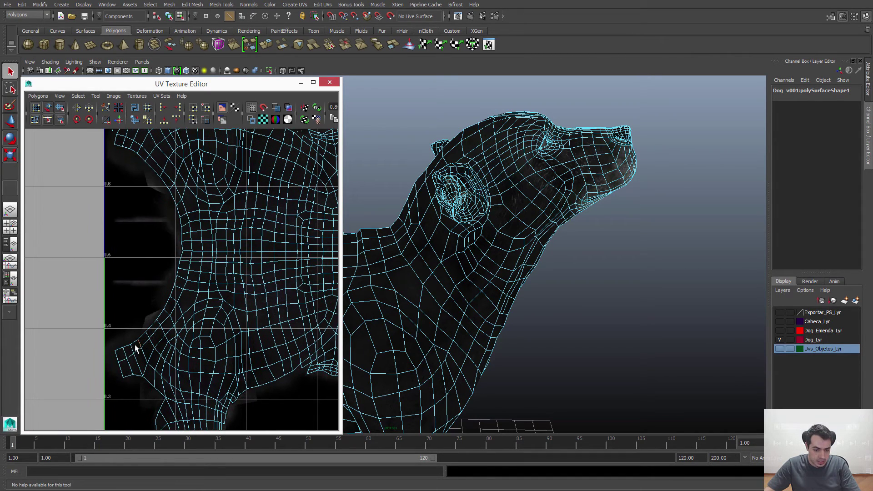
pyautogui.scroll(-5, 220, 214)
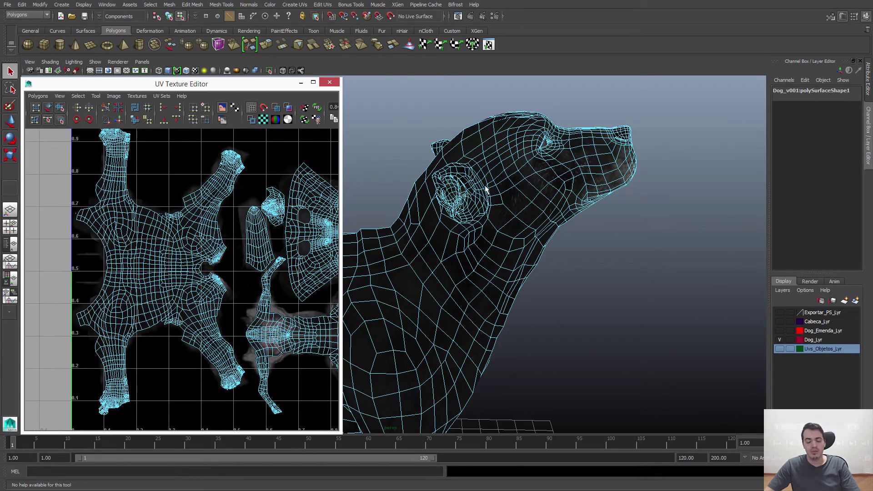
# - Return to object selection mode with the dog mesh selected and view its whole body
pyautogui.moveTo(525, 169); pyautogui.dragTo(547, 157, button='right')
pyautogui.click(547, 156)
pyautogui.keyDown('alt'); pyautogui.moveTo(574, 282); pyautogui.dragTo(478, 248); pyautogui.keyUp('alt')
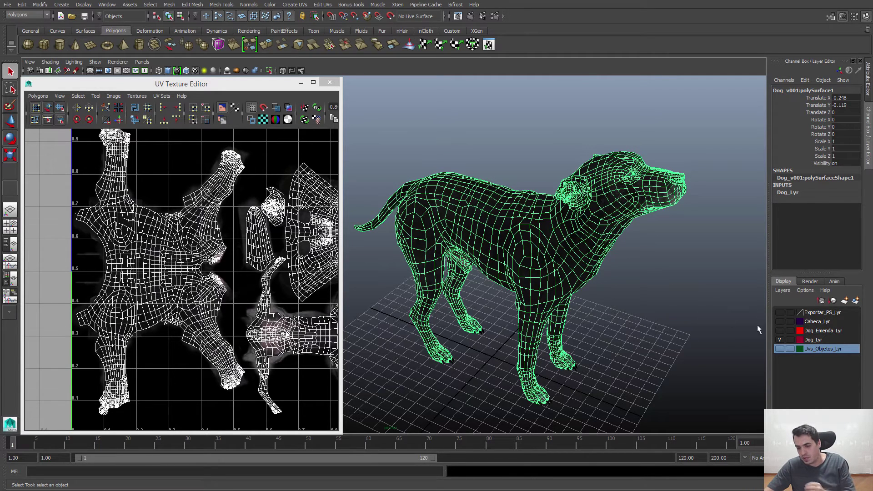
# - Hide the Dog_Lyr layer, show Dog_Emenda_Lyr instead, and clear the selection to see the textured dog
pyautogui.click(779, 340)
pyautogui.click(779, 330)
pyautogui.click(809, 330)
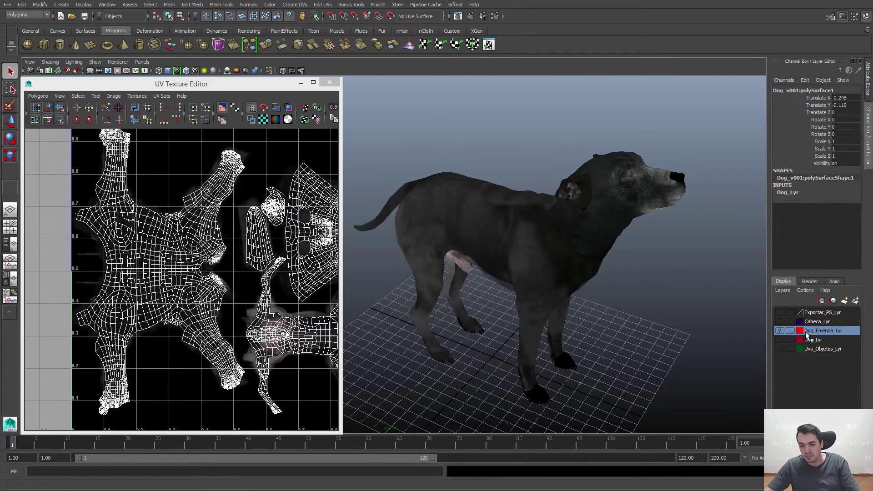
pyautogui.click(638, 318)
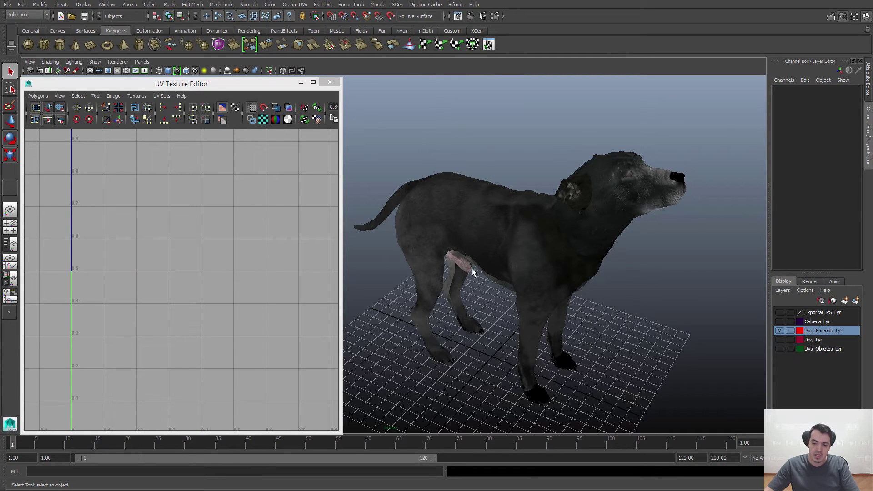
# - Examine the texture transitions on the Dog_Emenda_Lyr model from the belly and shoulder up to the neck and ear
pyautogui.keyDown('alt'); pyautogui.moveTo(473, 272); pyautogui.dragTo(466, 262); pyautogui.keyUp('alt')
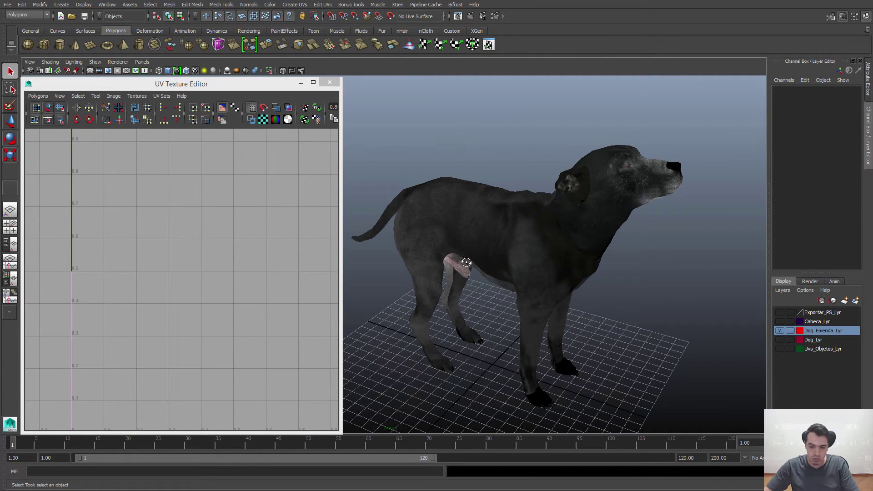
pyautogui.keyDown('alt'); pyautogui.moveTo(541, 273); pyautogui.dragTo(545, 270); pyautogui.keyUp('alt')
pyautogui.keyDown('alt'); pyautogui.moveTo(566, 227); pyautogui.dragTo(538, 240, button='middle'); pyautogui.keyUp('alt')
pyautogui.keyDown('alt'); pyautogui.moveTo(538, 240); pyautogui.dragTo(611, 217, button='right'); pyautogui.keyUp('alt')
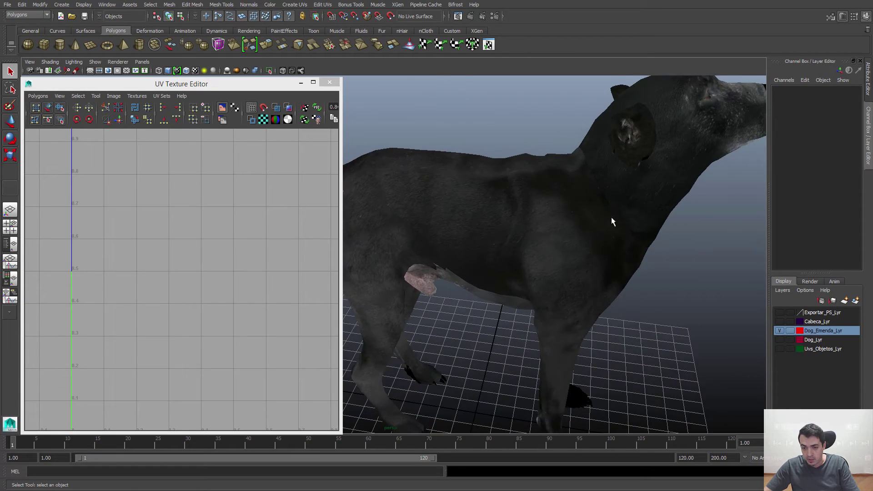
pyautogui.keyDown('alt'); pyautogui.moveTo(610, 216); pyautogui.dragTo(525, 276, button='middle'); pyautogui.keyUp('alt')
pyautogui.keyDown('alt'); pyautogui.moveTo(525, 277); pyautogui.dragTo(478, 273); pyautogui.keyUp('alt')
pyautogui.keyDown('alt'); pyautogui.moveTo(478, 273); pyautogui.dragTo(555, 272, button='right'); pyautogui.keyUp('alt')
pyautogui.keyDown('alt'); pyautogui.moveTo(556, 273); pyautogui.dragTo(568, 278); pyautogui.keyUp('alt')
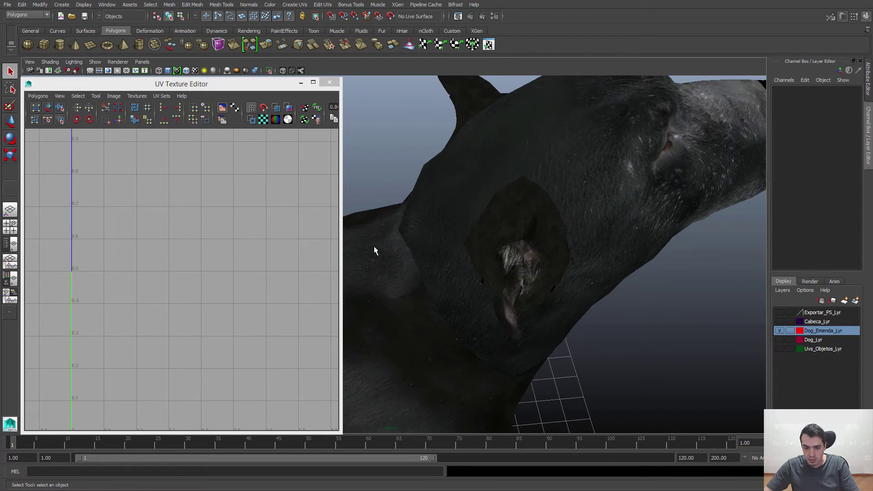
# - Inspect the inner ear's painted texture and where the ear joins the head from several close angles
pyautogui.keyDown('alt'); pyautogui.moveTo(556, 229); pyautogui.dragTo(666, 289, button='middle'); pyautogui.keyUp('alt')
pyautogui.keyDown('alt'); pyautogui.moveTo(498, 248); pyautogui.dragTo(568, 306); pyautogui.keyUp('alt')
pyautogui.keyDown('alt'); pyautogui.moveTo(568, 307); pyautogui.dragTo(602, 202, button='middle'); pyautogui.keyUp('alt')
pyautogui.keyDown('alt'); pyautogui.moveTo(603, 202); pyautogui.dragTo(525, 245, button='right'); pyautogui.keyUp('alt')
pyautogui.keyDown('alt'); pyautogui.moveTo(561, 234); pyautogui.dragTo(499, 257, button='middle'); pyautogui.keyUp('alt')
pyautogui.keyDown('alt'); pyautogui.moveTo(498, 257); pyautogui.dragTo(587, 332, button='right'); pyautogui.keyUp('alt')
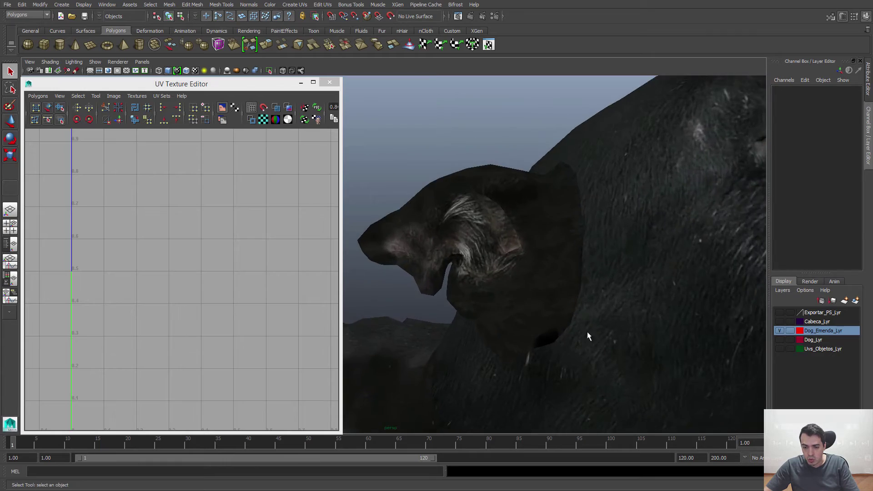
pyautogui.keyDown('alt'); pyautogui.moveTo(560, 277); pyautogui.dragTo(539, 310); pyautogui.keyUp('alt')
pyautogui.keyDown('alt'); pyautogui.moveTo(539, 309); pyautogui.dragTo(568, 313, button='right'); pyautogui.keyUp('alt')
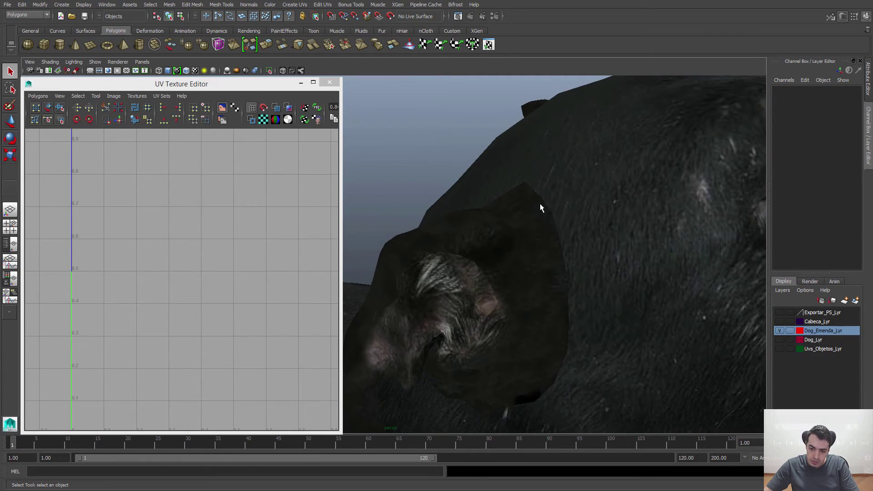
# - Select the Dog_Emenda_Lyr mesh to display its UV layout and compare the ear's wireframe with its shells
pyautogui.click(491, 209)
pyautogui.scroll(5, 258, 260)
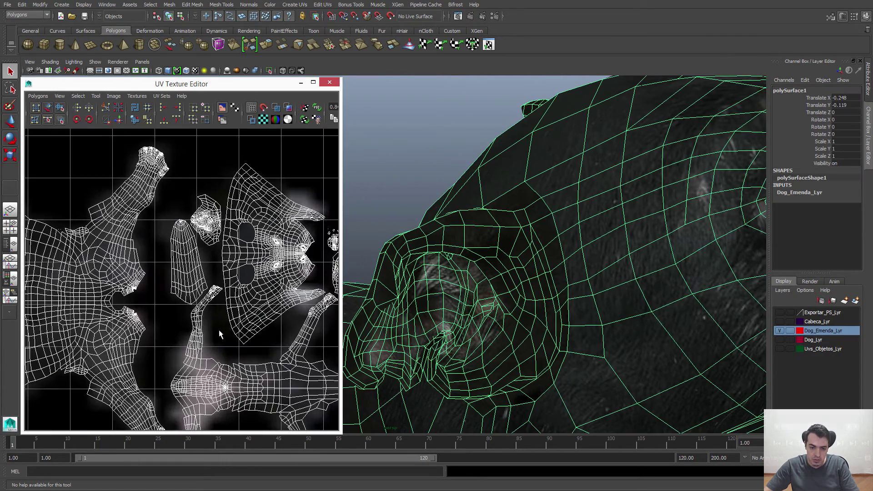
pyautogui.keyDown('alt'); pyautogui.moveTo(460, 281); pyautogui.dragTo(508, 283, button='middle'); pyautogui.keyUp('alt')
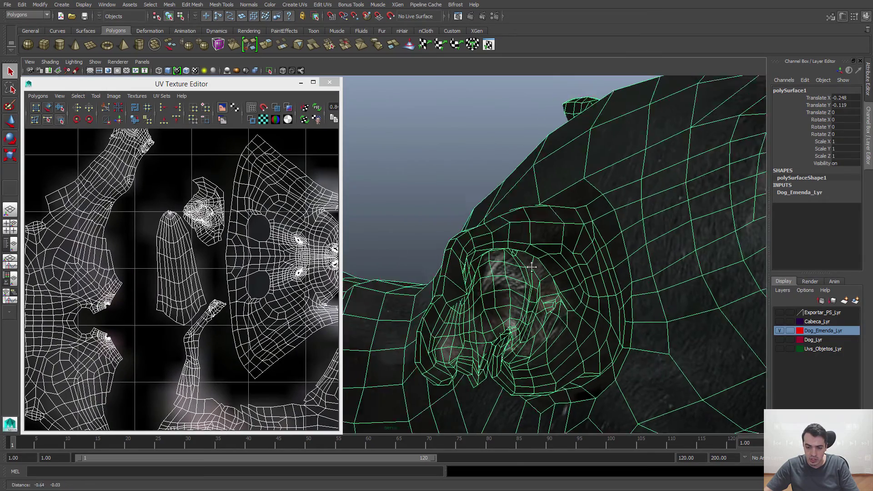
pyautogui.keyDown('alt'); pyautogui.moveTo(508, 283); pyautogui.dragTo(514, 242); pyautogui.keyUp('alt')
pyautogui.keyDown('alt'); pyautogui.moveTo(465, 192); pyautogui.dragTo(470, 213); pyautogui.keyUp('alt')
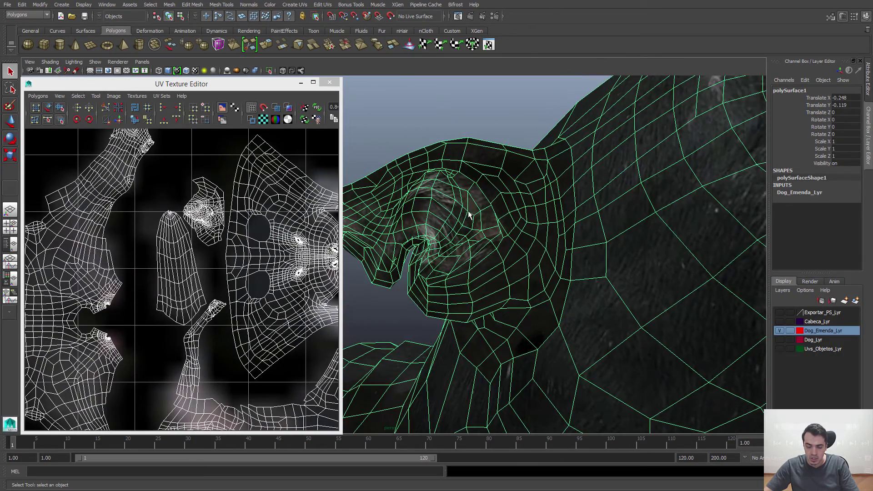
# - Switch to face selection and select the faces of the dog's ear on the model to locate them in the UV layout
pyautogui.rightClick(447, 174)
pyautogui.moveTo(447, 173); pyautogui.dragTo(447, 195, button='right')
pyautogui.scroll(-2, 434, 205)
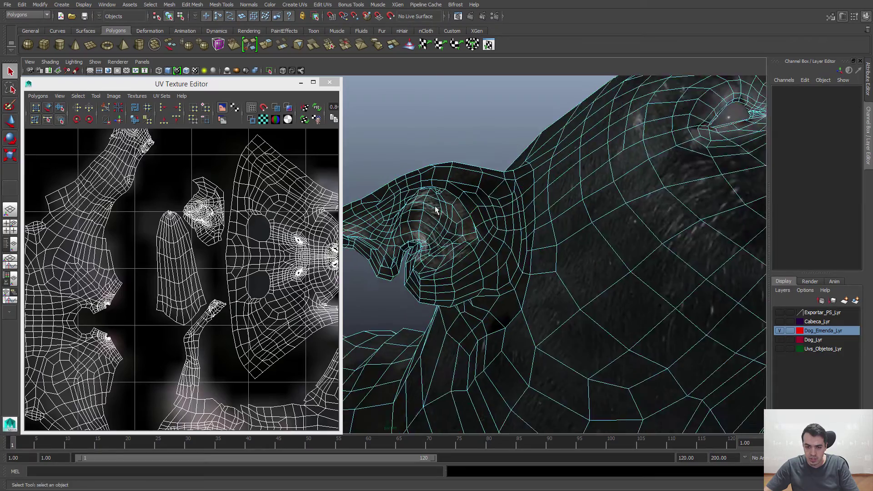
pyautogui.keyDown('alt'); pyautogui.moveTo(433, 205); pyautogui.dragTo(492, 179, button='middle'); pyautogui.keyUp('alt')
pyautogui.moveTo(385, 108); pyautogui.dragTo(610, 275)
pyautogui.scroll(-2, 578, 277)
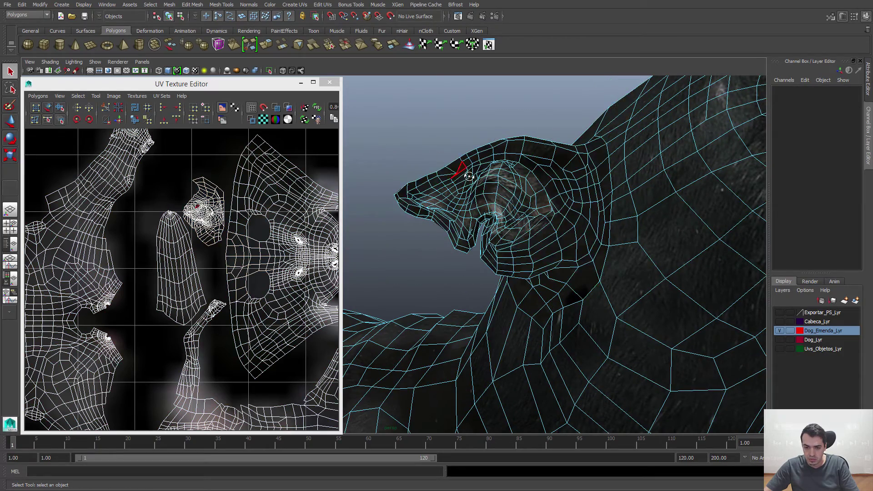
pyautogui.keyDown('alt'); pyautogui.moveTo(577, 277); pyautogui.dragTo(522, 273, button='middle'); pyautogui.keyUp('alt')
pyautogui.moveTo(367, 126); pyautogui.dragTo(530, 271)
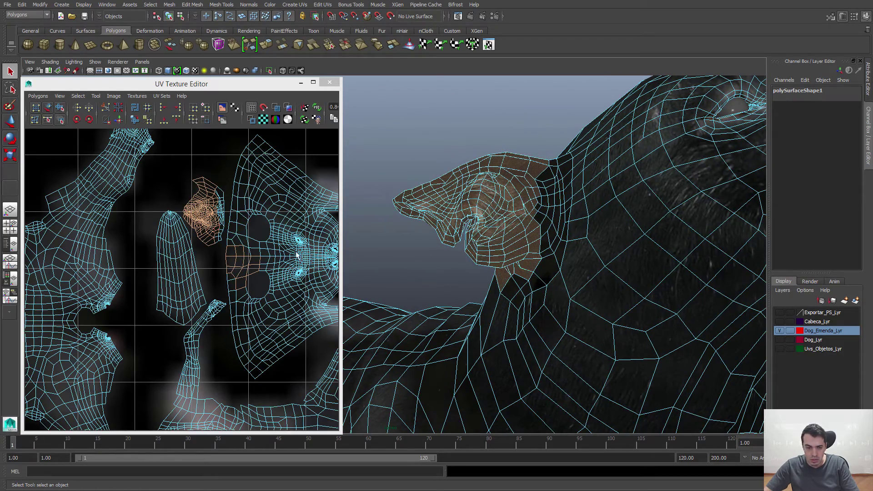
# - Switch to UV selection and select most of the inner-ear shell's UVs to match them with the ear on the model
pyautogui.scroll(2, 188, 194)
pyautogui.keyDown('alt'); pyautogui.moveTo(205, 168); pyautogui.dragTo(170, 217, button='middle'); pyautogui.keyUp('alt')
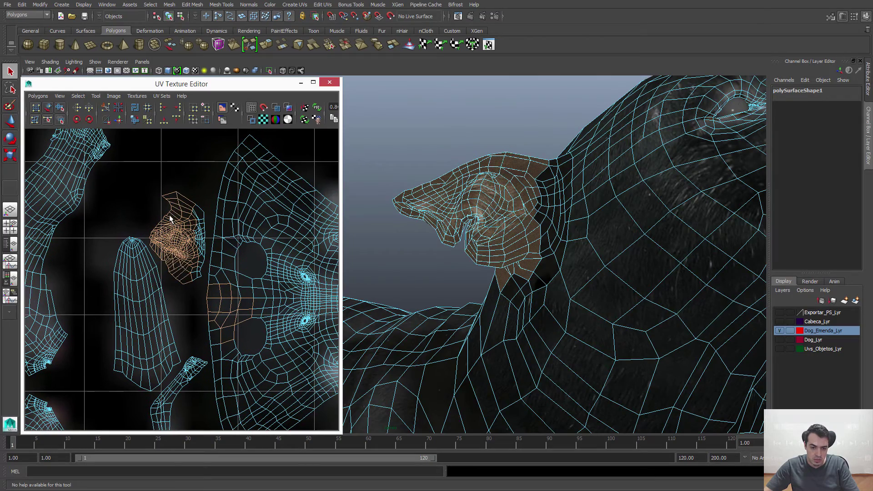
pyautogui.moveTo(170, 216); pyautogui.dragTo(181, 205, button='right')
pyautogui.moveTo(178, 223); pyautogui.dragTo(180, 230)
pyautogui.scroll(2, 148, 217)
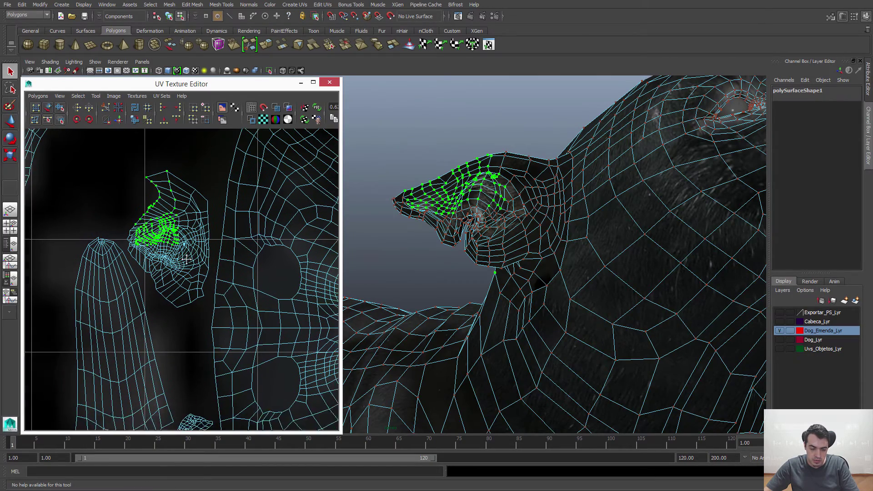
pyautogui.keyDown('alt'); pyautogui.moveTo(215, 156); pyautogui.dragTo(215, 171, button='middle'); pyautogui.keyUp('alt')
pyautogui.moveTo(217, 167); pyautogui.dragTo(147, 324)
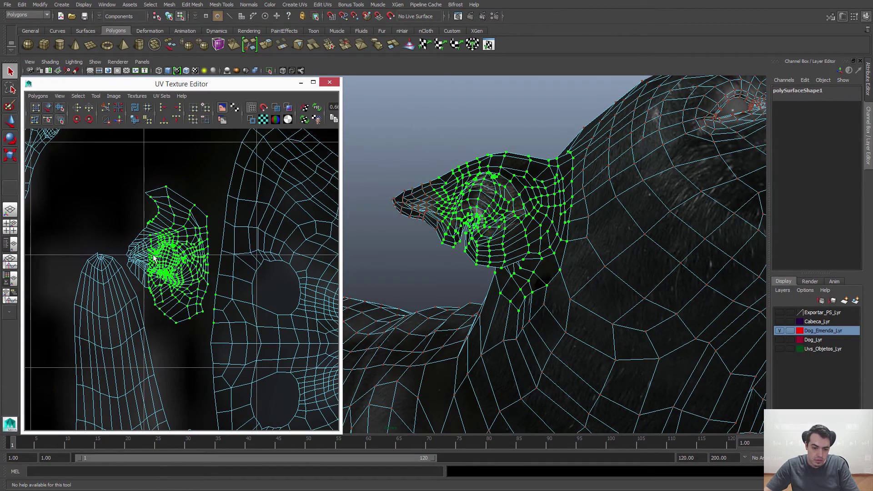
# - Switch the dog mesh to edge selection and select the inner-ear shell's border edges, then the edges around the matching head-shell hole
pyautogui.keyDown('alt'); pyautogui.moveTo(526, 208); pyautogui.dragTo(495, 259); pyautogui.keyUp('alt')
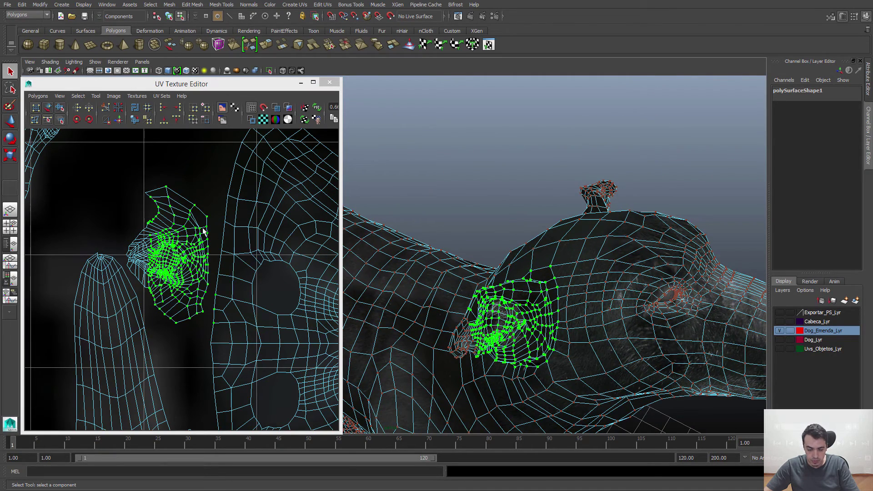
pyautogui.press('F8')
pyautogui.click(594, 276)
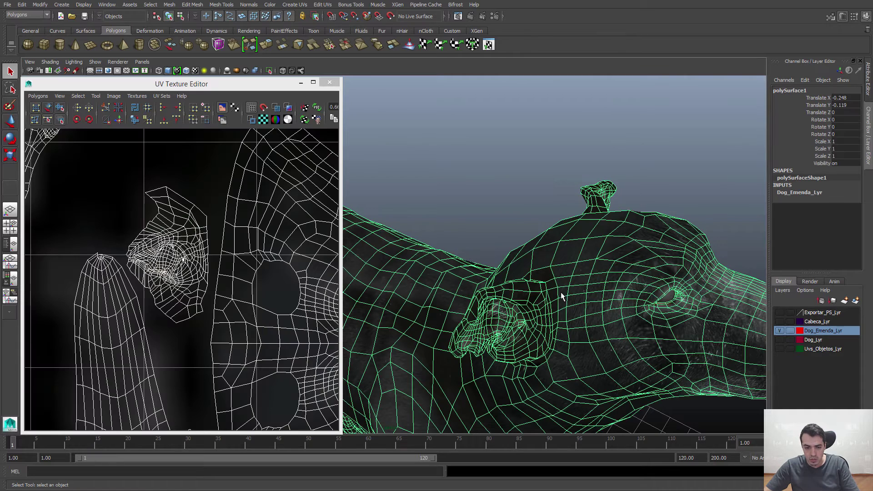
pyautogui.moveTo(154, 191); pyautogui.dragTo(159, 194, button='right')
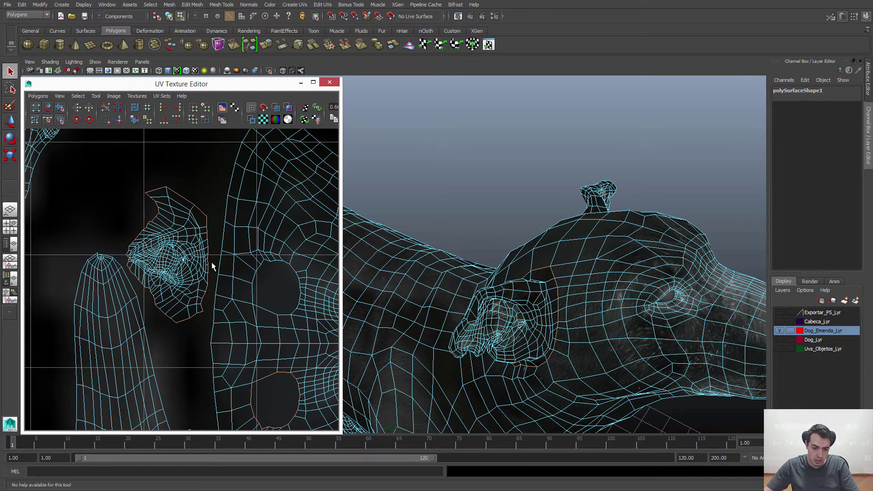
pyautogui.keyDown('alt'); pyautogui.moveTo(292, 300); pyautogui.dragTo(204, 190, button='middle'); pyautogui.keyUp('alt')
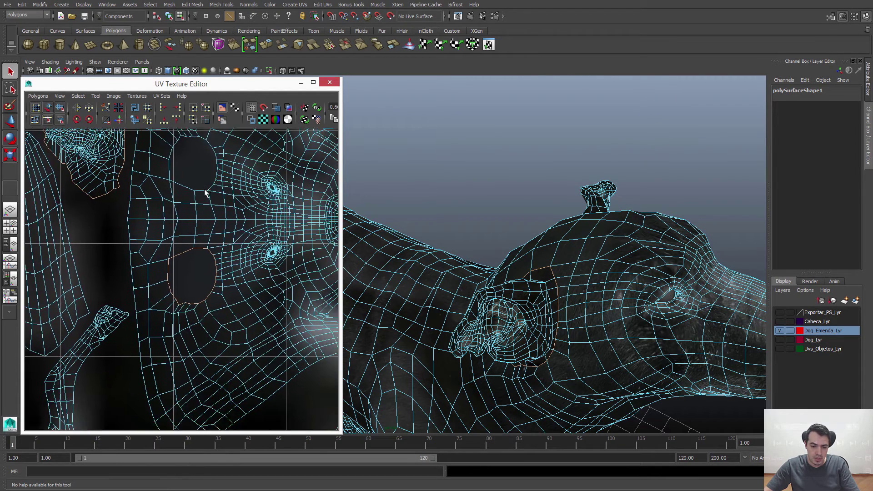
pyautogui.scroll(2, 155, 246)
pyautogui.click(255, 330)
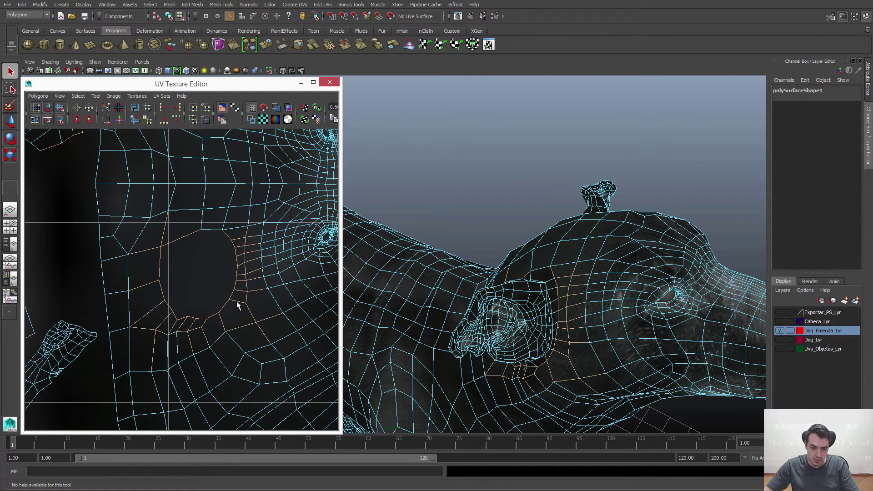
# - Return to object selection, inspect the ear's painted texture without wireframe, and reselect the dog mesh to frame it
pyautogui.press('F8')
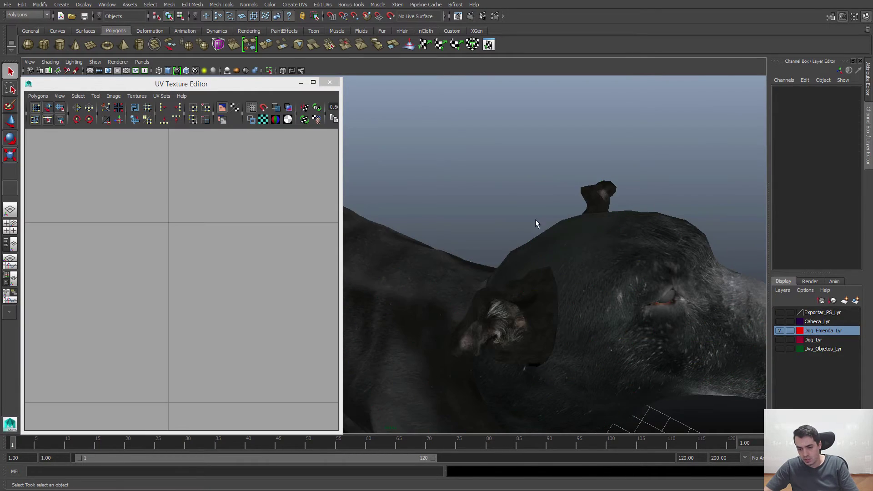
pyautogui.keyDown('alt'); pyautogui.moveTo(536, 224); pyautogui.dragTo(559, 310); pyautogui.keyUp('alt')
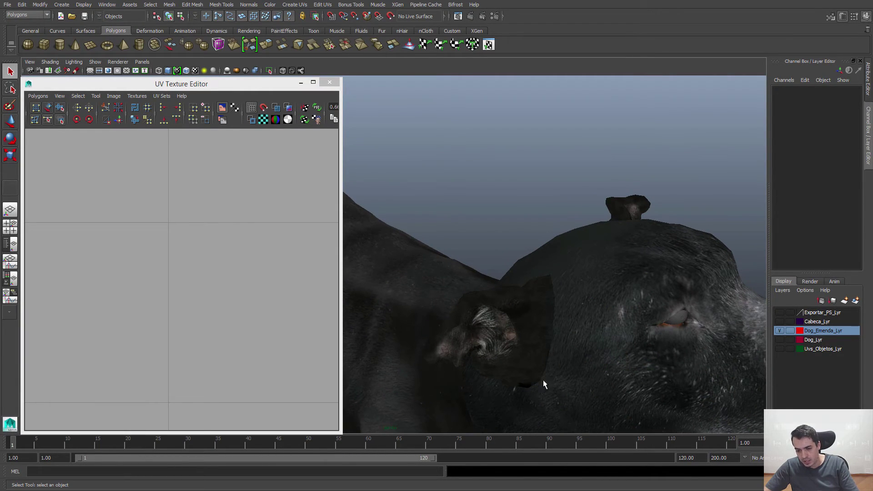
pyautogui.click(502, 378)
pyautogui.press('f')
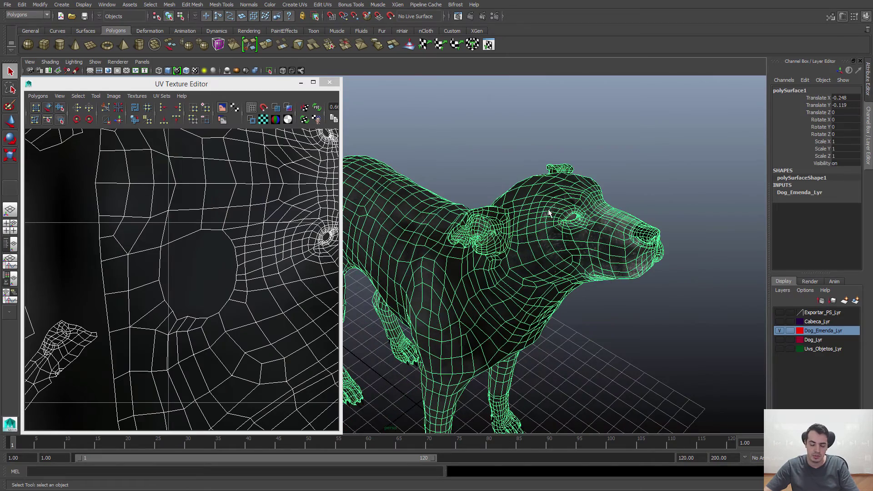
# - Switch to face selection and select a face on the dog's lower flank to locate it in the belly shell
pyautogui.click(571, 160)
pyautogui.keyDown('alt'); pyautogui.moveTo(571, 160); pyautogui.dragTo(493, 279); pyautogui.keyUp('alt')
pyautogui.click(519, 231)
pyautogui.press('F11')
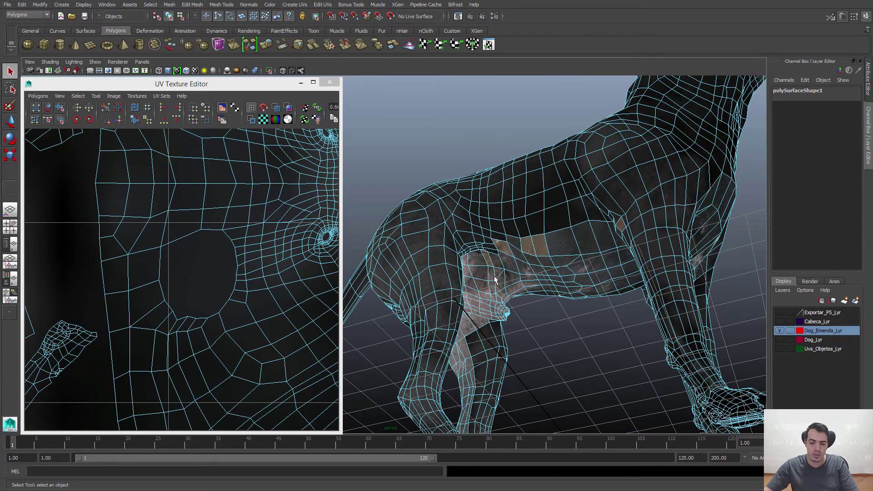
pyautogui.keyDown('alt'); pyautogui.moveTo(611, 257); pyautogui.dragTo(546, 250); pyautogui.keyUp('alt')
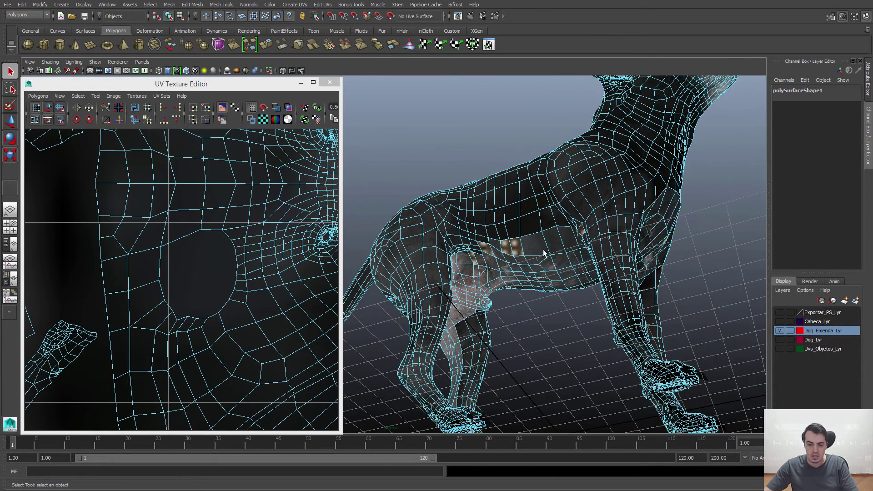
pyautogui.click(517, 248)
pyautogui.scroll(-8, 148, 238)
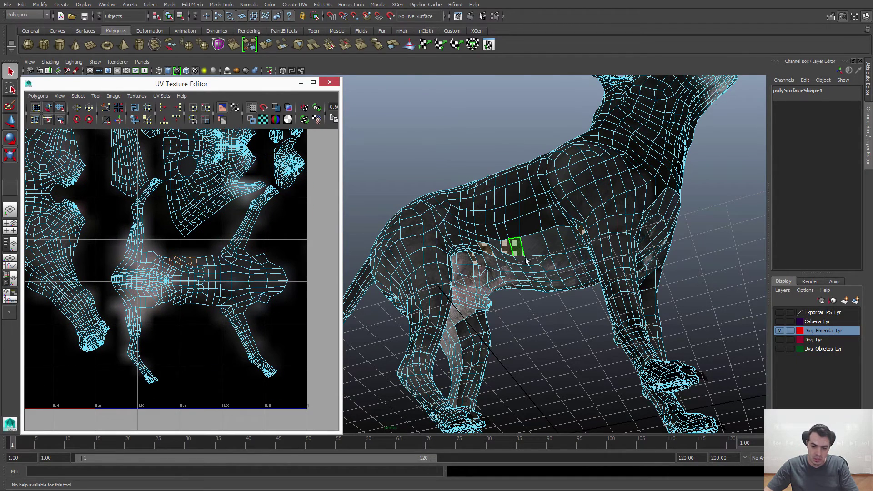
pyautogui.scroll(3, 277, 273)
# - Return to object selection and reselect the dog mesh to view the whole body beside its UV layout
pyautogui.moveTo(568, 255); pyautogui.dragTo(554, 233, button='right')
pyautogui.click(549, 319)
pyautogui.keyDown('alt'); pyautogui.moveTo(549, 319); pyautogui.dragTo(525, 293); pyautogui.keyUp('alt')
pyautogui.click(516, 288)
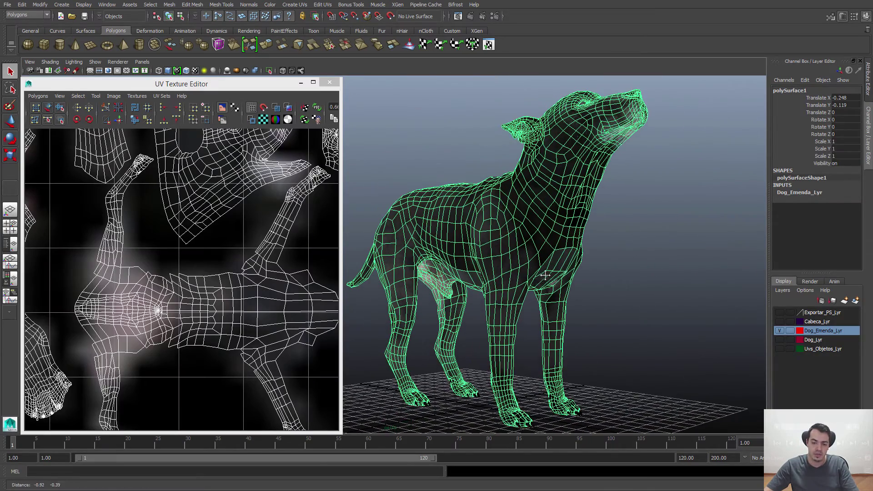
# - Switch the UV layout's background image to the detailed painted fur texture
pyautogui.scroll(3, 177, 279)
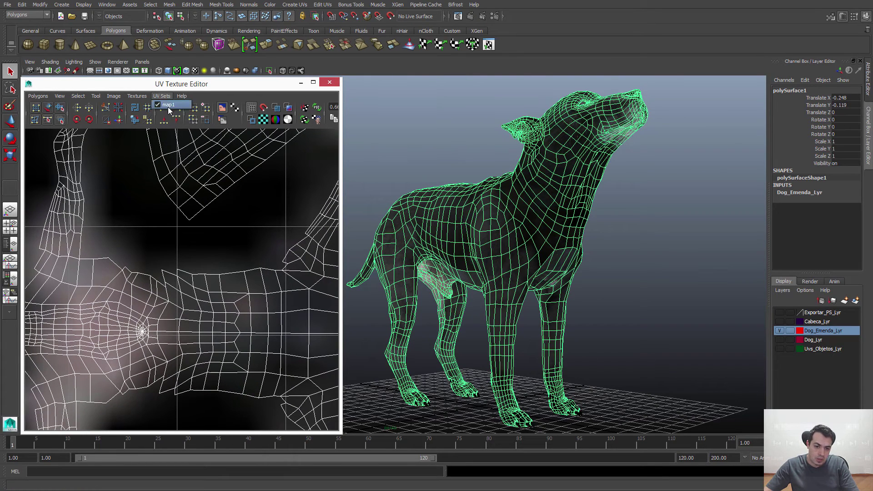
pyautogui.click(136, 96)
pyautogui.click(177, 293)
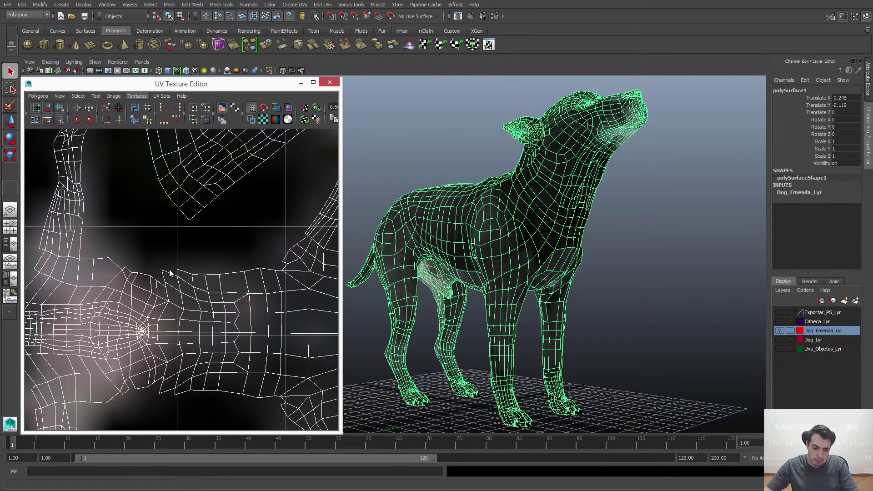
# - Examine the painted fur around the belly shell's borders and the neighbouring leg and head shells
pyautogui.keyDown('alt'); pyautogui.moveTo(154, 273); pyautogui.dragTo(182, 259, button='middle'); pyautogui.keyUp('alt')
pyautogui.scroll(1, 186, 275)
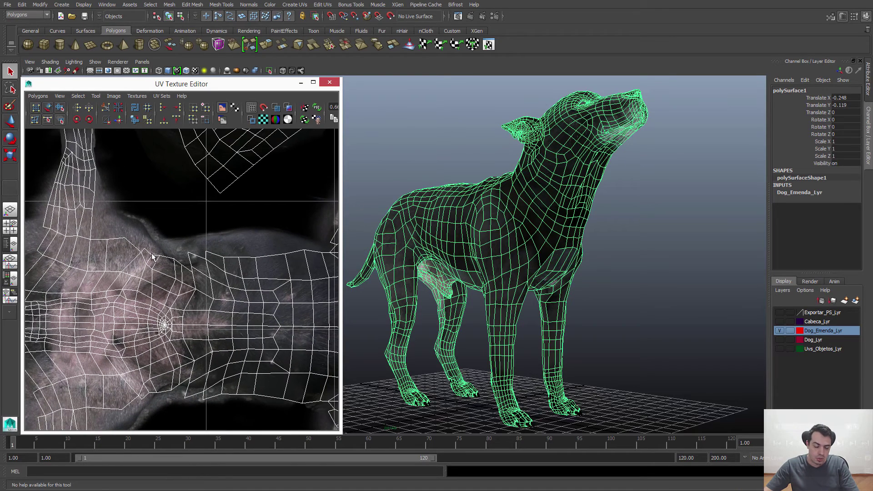
pyautogui.keyDown('alt'); pyautogui.moveTo(109, 248); pyautogui.dragTo(146, 280, button='middle'); pyautogui.keyUp('alt')
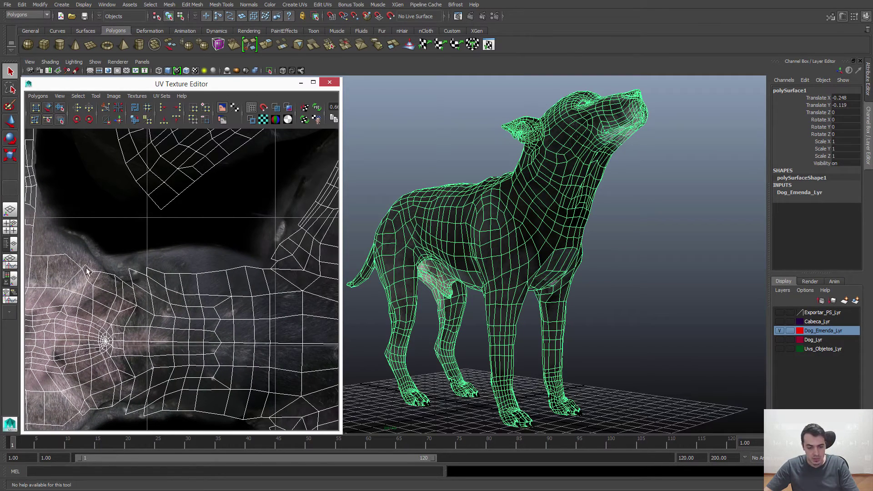
pyautogui.keyDown('alt'); pyautogui.moveTo(86, 271); pyautogui.dragTo(207, 293, button='middle'); pyautogui.keyUp('alt')
pyautogui.scroll(-3, 124, 267)
pyautogui.keyDown('alt'); pyautogui.moveTo(125, 267); pyautogui.dragTo(218, 316, button='middle'); pyautogui.keyUp('alt')
pyautogui.scroll(-4, 219, 253)
pyautogui.scroll(3, 247, 277)
pyautogui.scroll(-1, 218, 316)
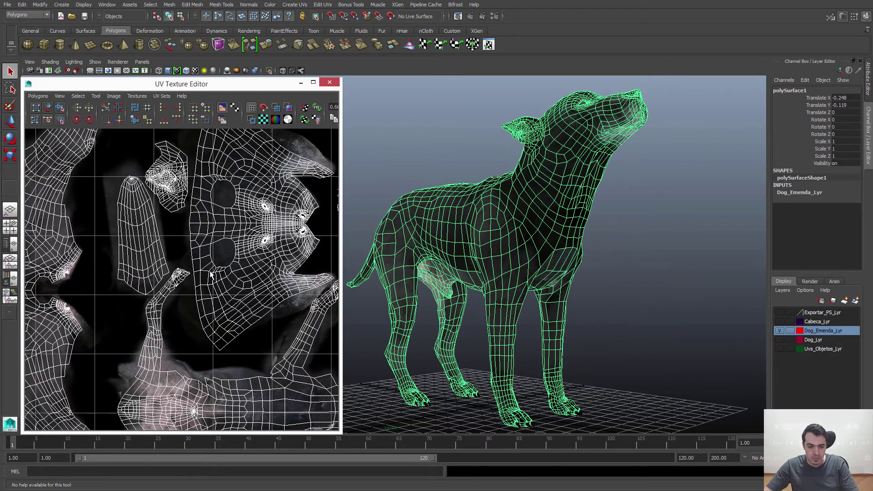
# - Compare the inner-ear shell's border and surrounding paint with the ear's wireframe on the model
pyautogui.scroll(10, 567, 306)
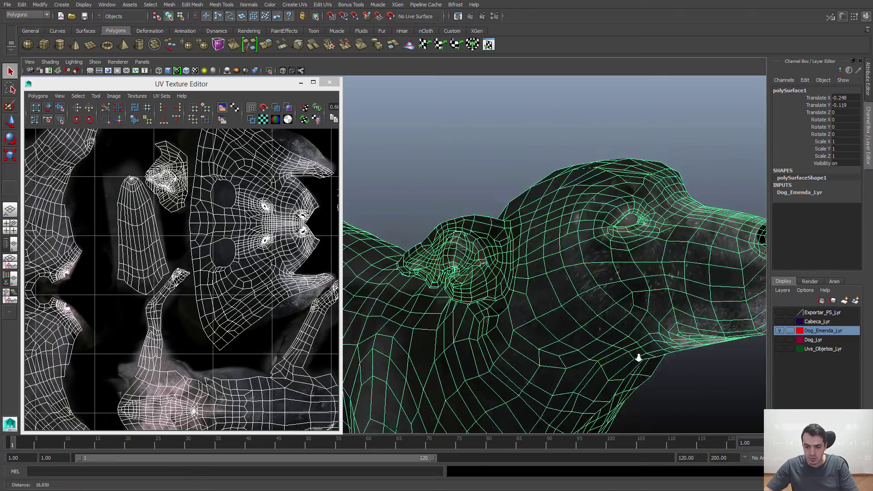
pyautogui.scroll(8, 207, 229)
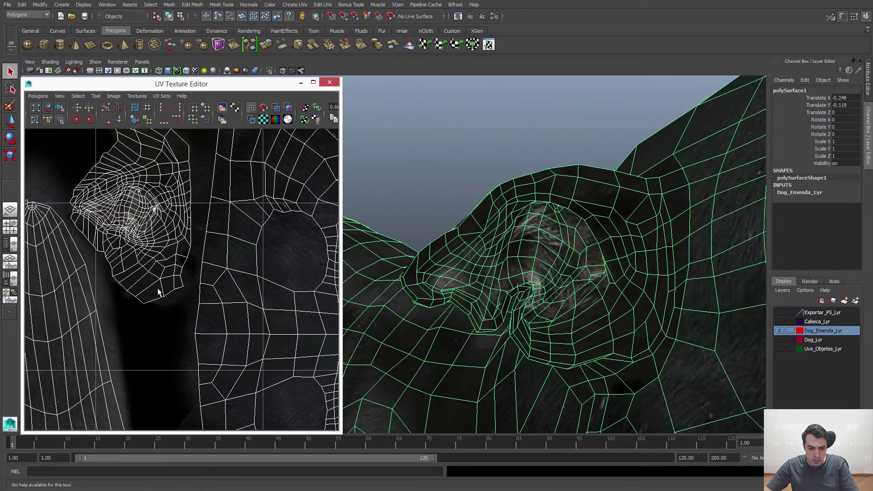
pyautogui.keyDown('alt'); pyautogui.moveTo(248, 334); pyautogui.dragTo(258, 334, button='middle'); pyautogui.keyUp('alt')
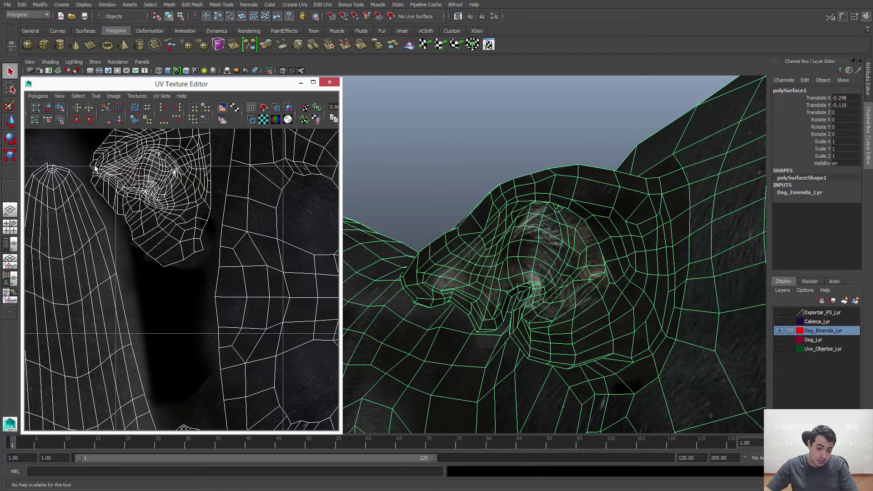
pyautogui.keyDown('alt'); pyautogui.moveTo(272, 352); pyautogui.dragTo(259, 332, button='middle'); pyautogui.keyUp('alt')
pyautogui.keyDown('alt'); pyautogui.moveTo(259, 332); pyautogui.dragTo(251, 335, button='right'); pyautogui.keyUp('alt')
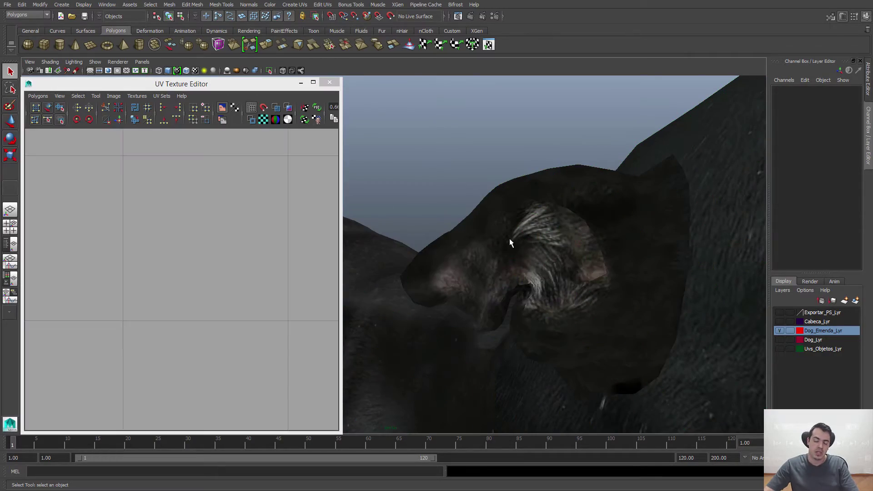
# - Compare the full UV layout with the dog's head and body, deselecting and reselecting the mesh from different angles
pyautogui.scroll(-6, 252, 240)
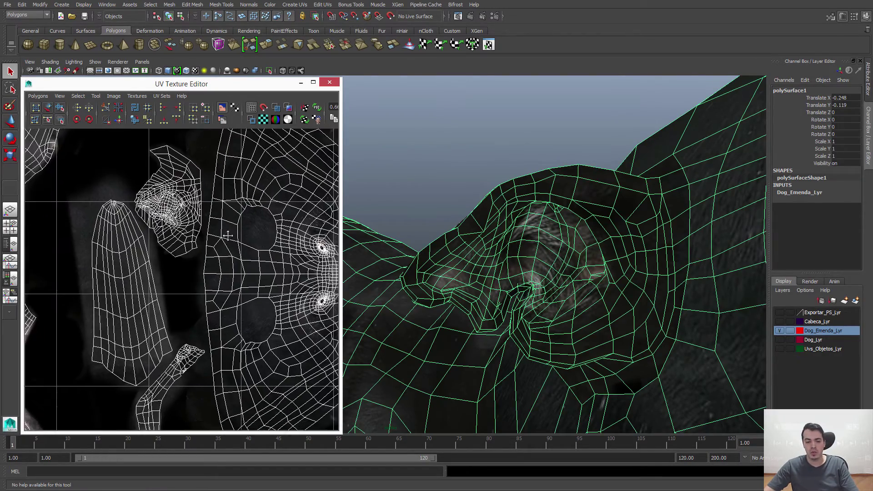
pyautogui.click(575, 121)
pyautogui.keyDown('alt'); pyautogui.moveTo(672, 271); pyautogui.dragTo(486, 238); pyautogui.keyUp('alt')
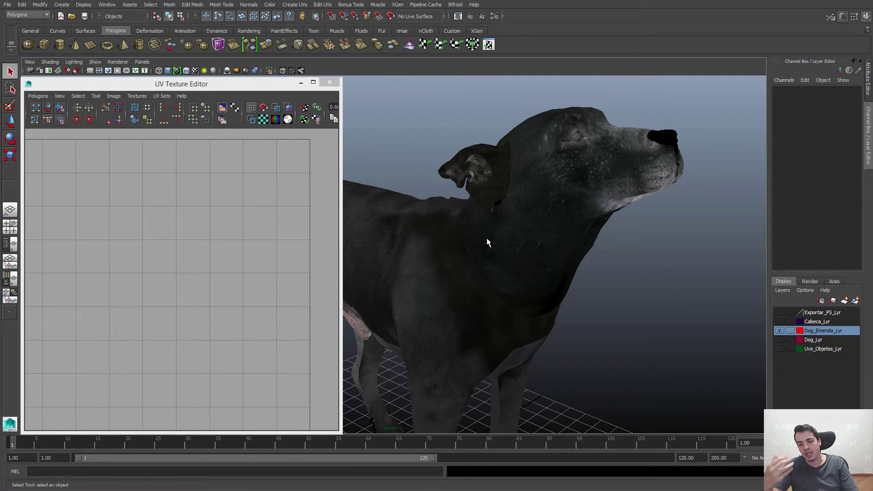
pyautogui.click(506, 230)
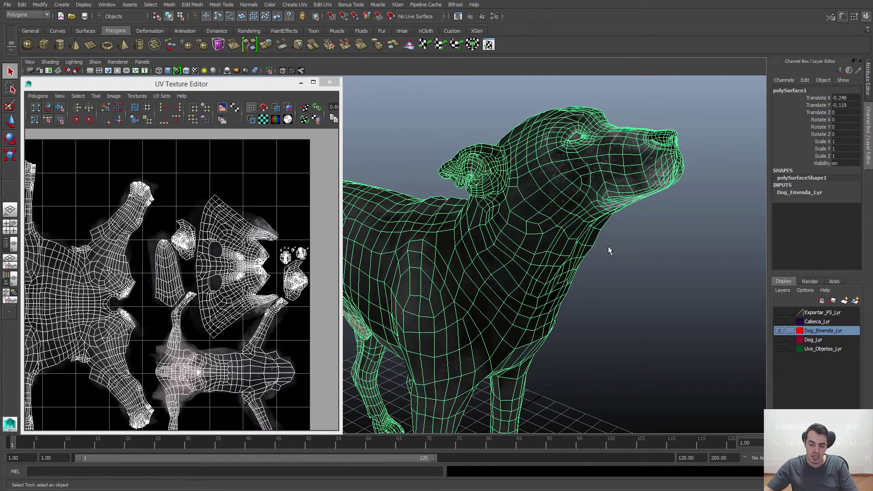
pyautogui.click(608, 250)
pyautogui.keyDown('alt'); pyautogui.moveTo(607, 250); pyautogui.dragTo(500, 264); pyautogui.keyUp('alt')
pyautogui.click(540, 228)
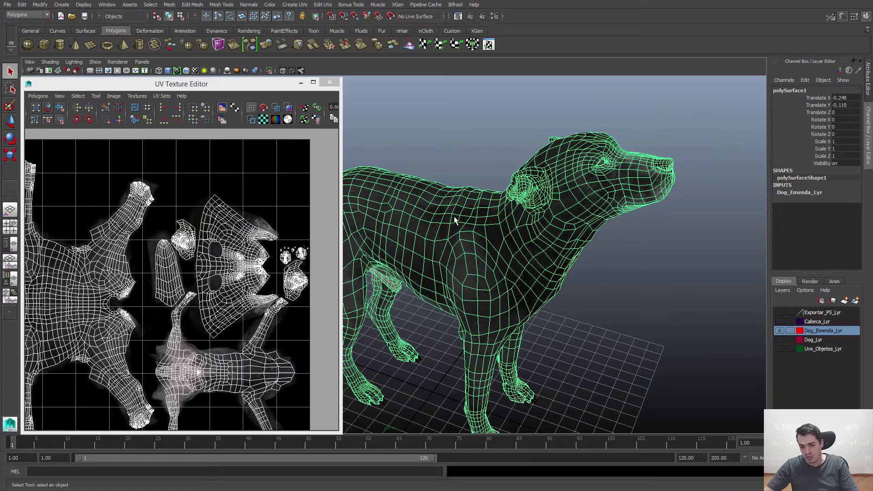
# - Inspect the wireframe around the dog's eye, muzzle and ear up close against the body and head shells
pyautogui.scroll(5, 544, 278)
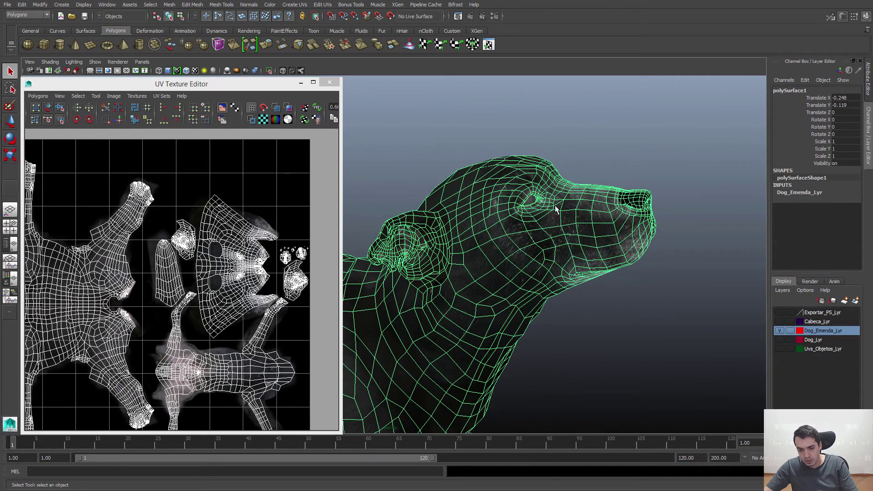
pyautogui.keyDown('alt'); pyautogui.moveTo(530, 237); pyautogui.dragTo(610, 315, button='right'); pyautogui.keyUp('alt')
pyautogui.keyDown('alt'); pyautogui.moveTo(611, 315); pyautogui.dragTo(525, 375); pyautogui.keyUp('alt')
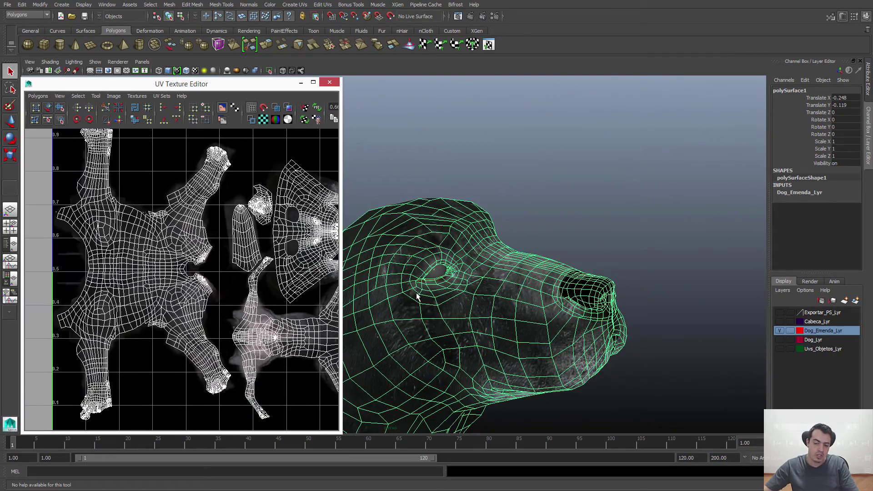
pyautogui.keyDown('alt'); pyautogui.moveTo(495, 298); pyautogui.dragTo(664, 227); pyautogui.keyUp('alt')
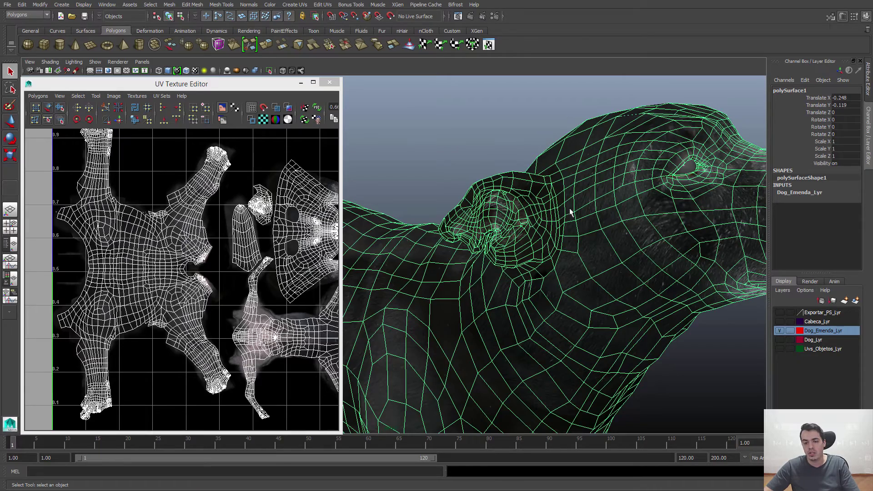
# - Toggle the mesh's wireframe by reselecting and deselecting it, and inspect the texture seam between ear and head from several angles
pyautogui.click(530, 153)
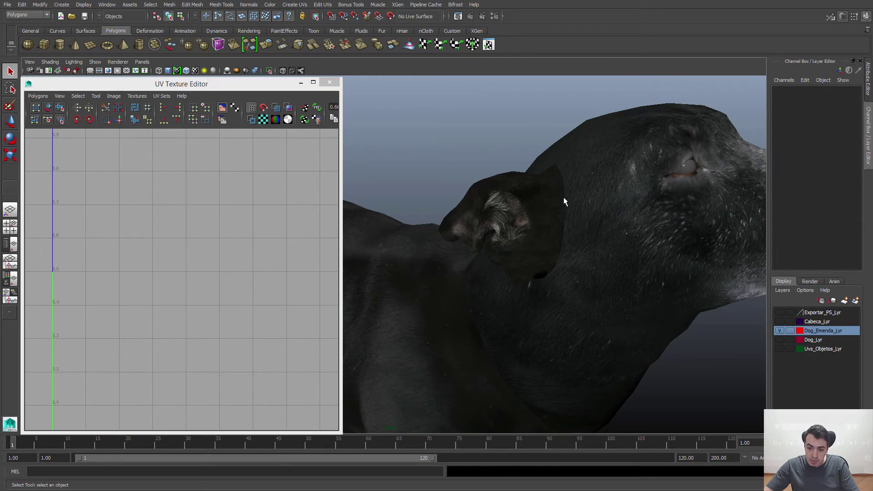
pyautogui.click(503, 182)
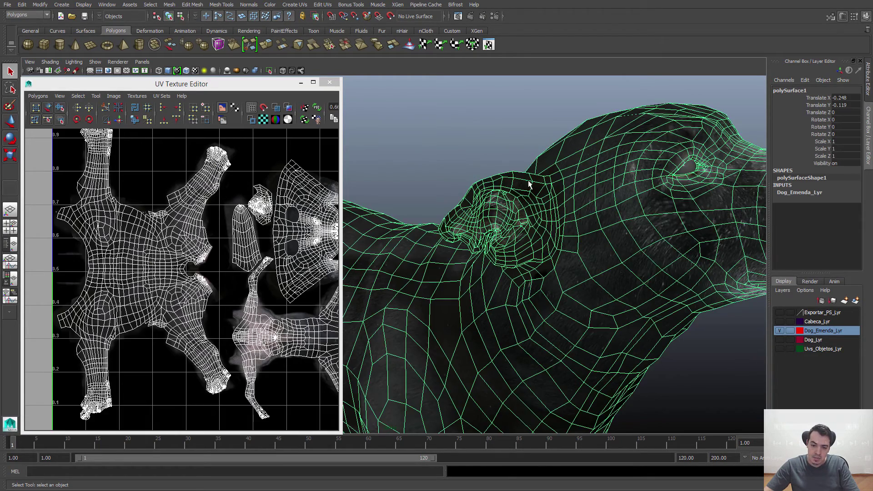
pyautogui.scroll(6, 555, 288)
pyautogui.click(474, 149)
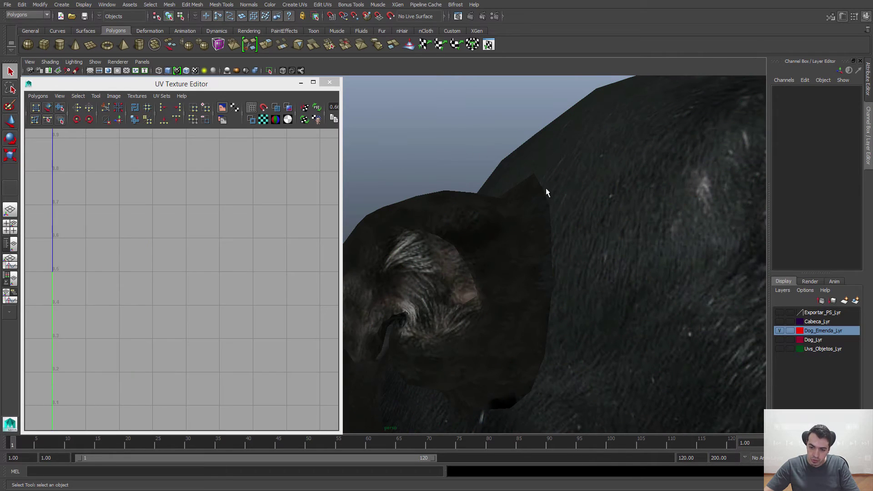
pyautogui.keyDown('alt'); pyautogui.moveTo(552, 244); pyautogui.dragTo(540, 222); pyautogui.keyUp('alt')
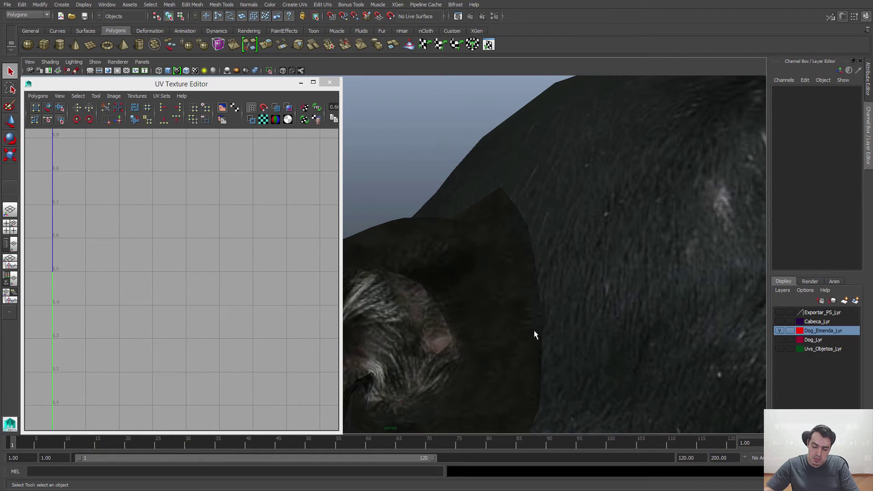
pyautogui.keyDown('alt'); pyautogui.moveTo(519, 250); pyautogui.dragTo(495, 251); pyautogui.keyUp('alt')
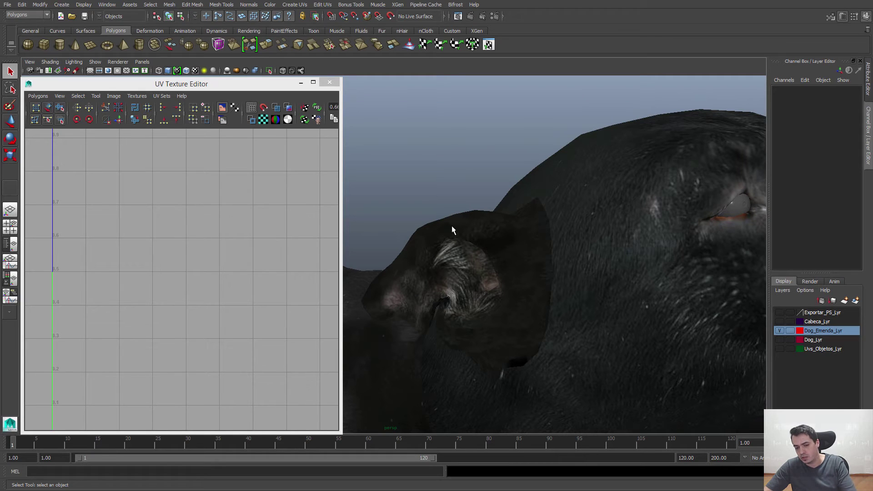
pyautogui.keyDown('alt'); pyautogui.moveTo(518, 228); pyautogui.dragTo(560, 184); pyautogui.keyUp('alt')
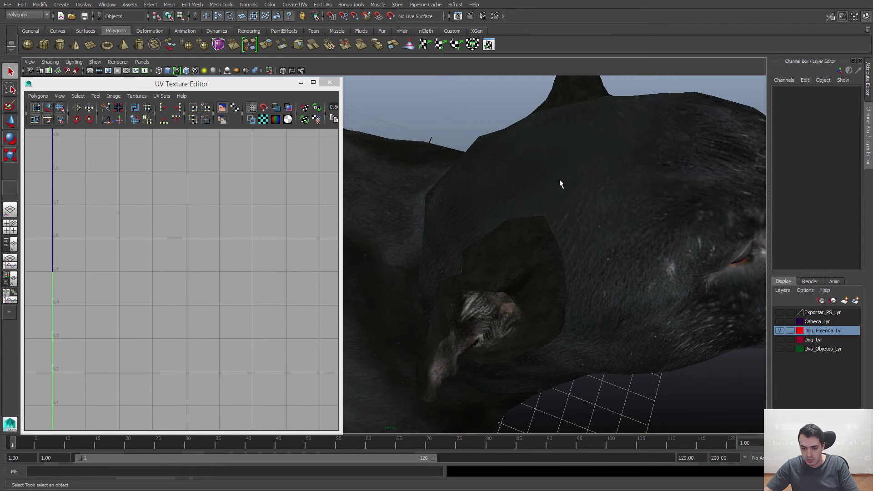
pyautogui.keyDown('alt'); pyautogui.moveTo(621, 184); pyautogui.dragTo(582, 233); pyautogui.keyUp('alt')
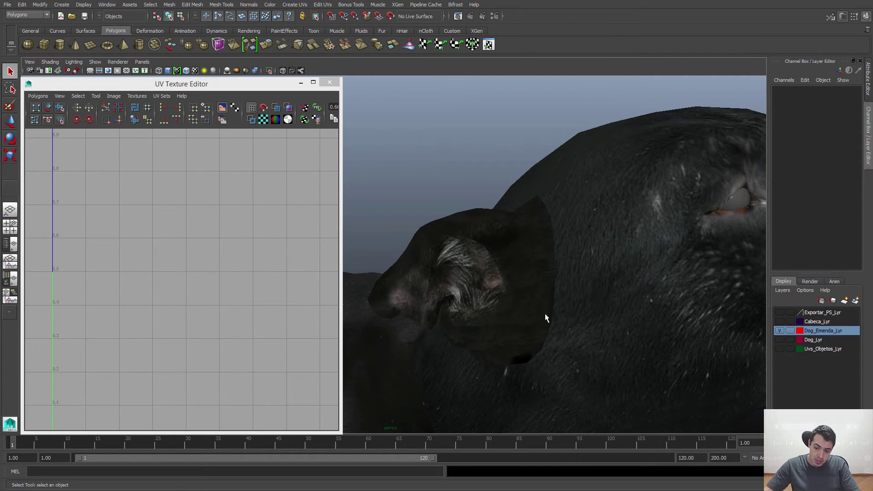
# - Inspect the texture seams on the dog's chest, belly, neck and ear from several angles
pyautogui.keyDown('alt'); pyautogui.moveTo(497, 361); pyautogui.dragTo(483, 292); pyautogui.keyUp('alt')
pyautogui.keyDown('alt'); pyautogui.moveTo(497, 238); pyautogui.dragTo(475, 248, button='right'); pyautogui.keyUp('alt')
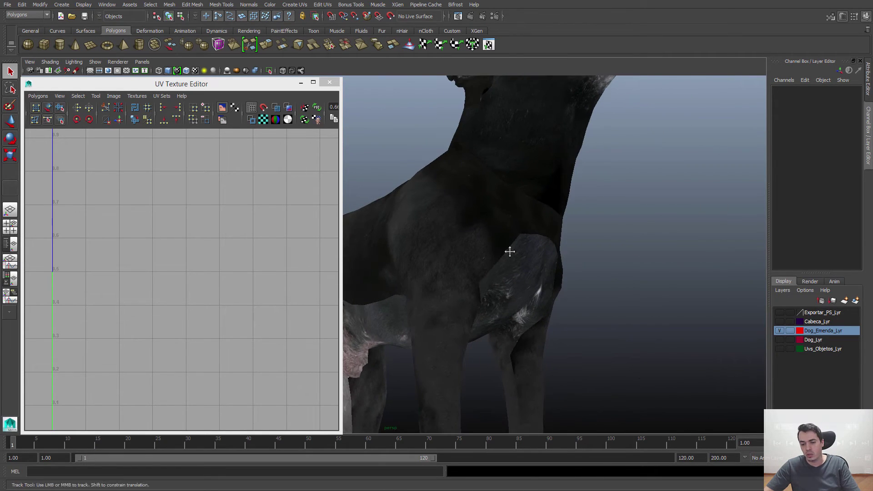
pyautogui.keyDown('alt'); pyautogui.moveTo(508, 250); pyautogui.dragTo(584, 219, button='middle'); pyautogui.keyUp('alt')
pyautogui.keyDown('alt'); pyautogui.moveTo(584, 218); pyautogui.dragTo(541, 213, button='right'); pyautogui.keyUp('alt')
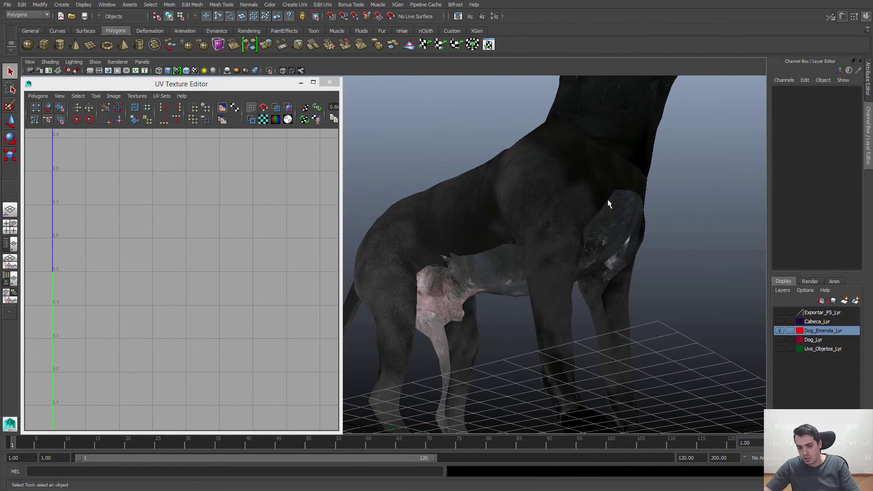
pyautogui.keyDown('alt'); pyautogui.moveTo(606, 187); pyautogui.dragTo(565, 275, button='middle'); pyautogui.keyUp('alt')
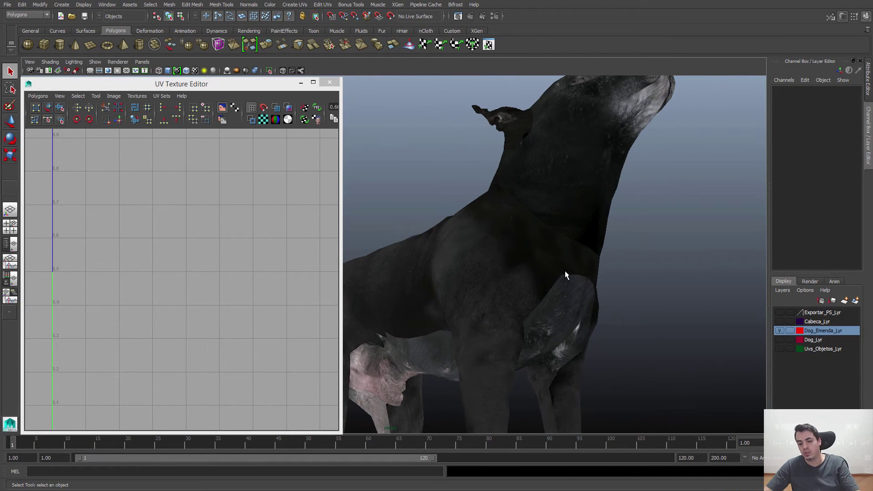
pyautogui.keyDown('alt'); pyautogui.moveTo(565, 267); pyautogui.dragTo(571, 268); pyautogui.keyUp('alt')
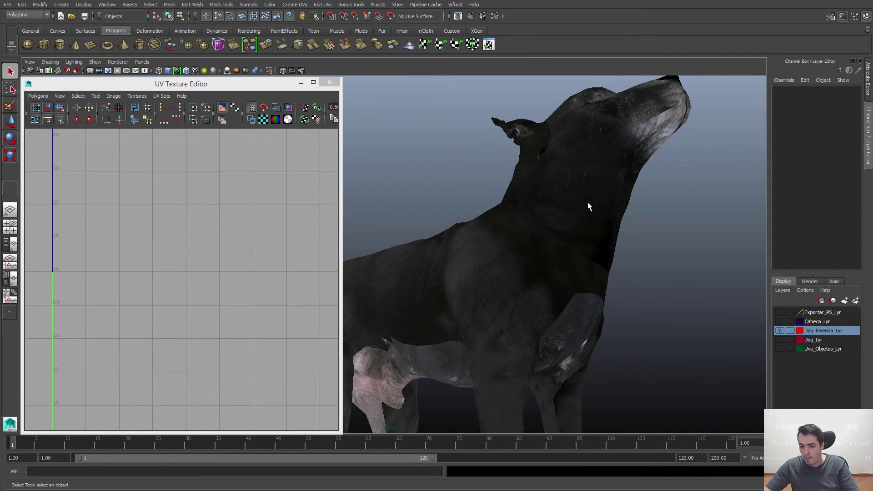
pyautogui.keyDown('alt'); pyautogui.moveTo(588, 164); pyautogui.dragTo(619, 352); pyautogui.keyUp('alt')
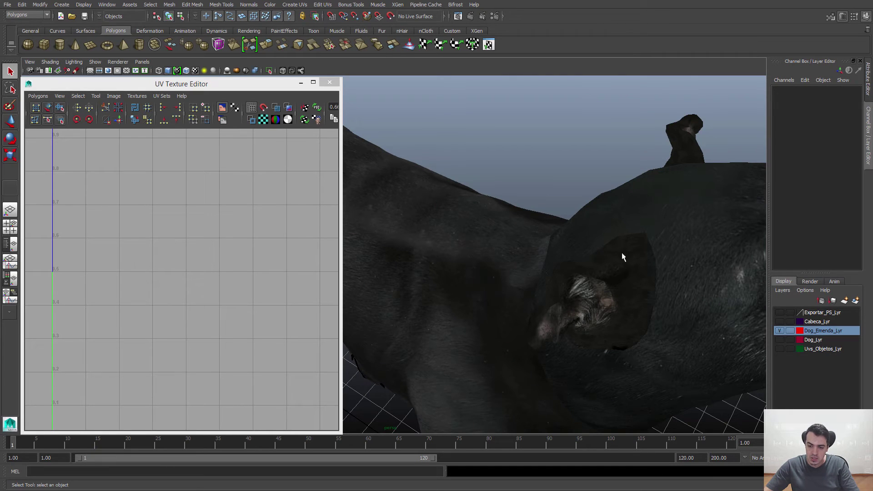
pyautogui.keyDown('alt'); pyautogui.moveTo(692, 288); pyautogui.dragTo(530, 218); pyautogui.keyUp('alt')
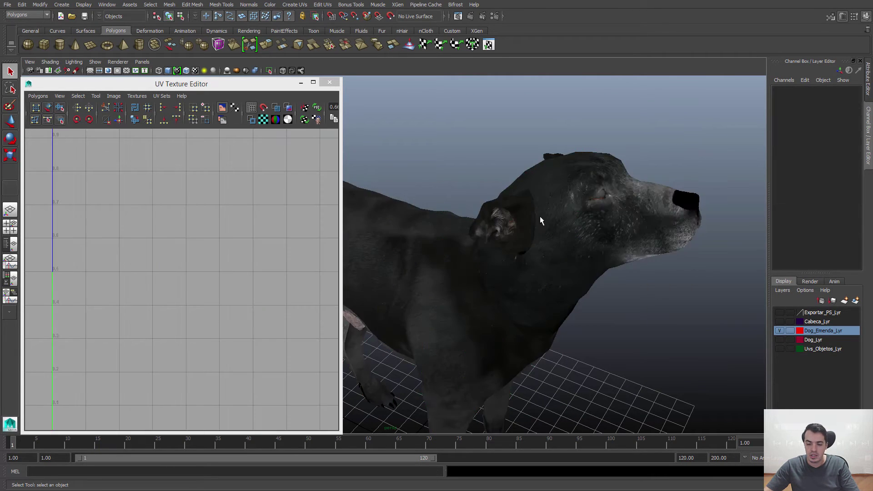
# - Compare the ear's painted texture with its wireframe by selecting and deselecting the dog mesh twice
pyautogui.click(537, 223)
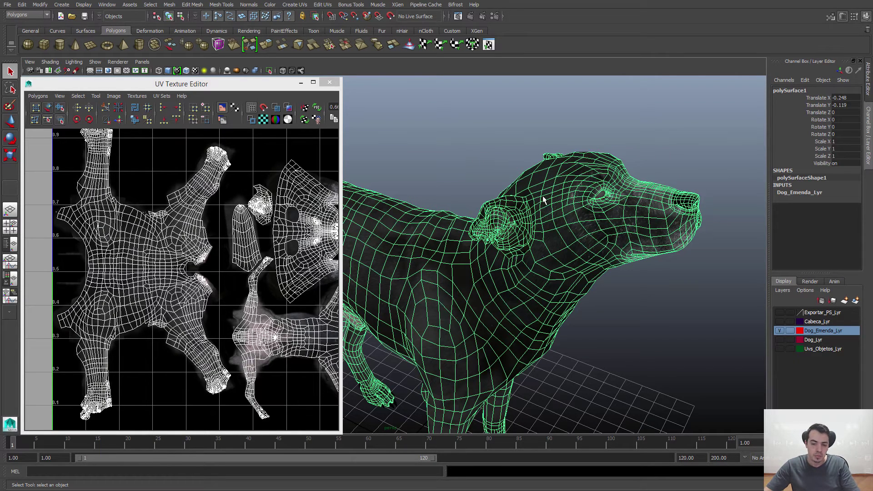
pyautogui.click(484, 149)
pyautogui.click(528, 224)
pyautogui.click(462, 140)
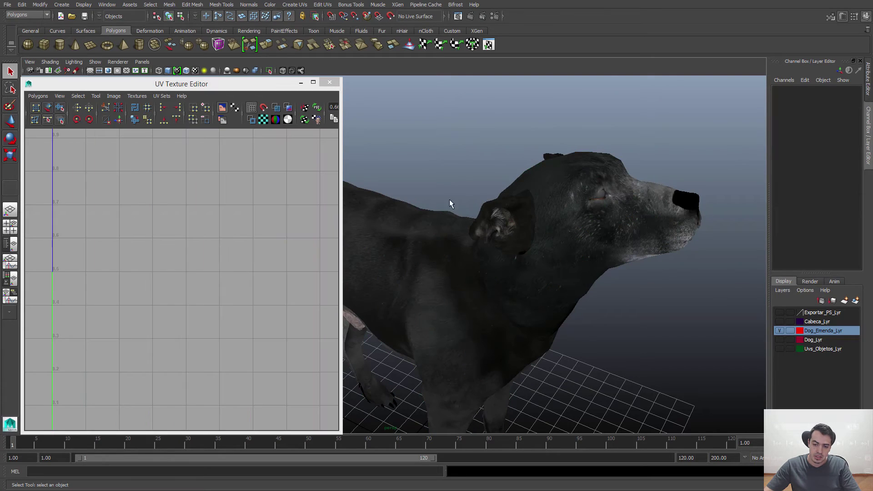
# - Hide Dog_Emenda_Lyr, show Dog_Lyr and examine the dog's head and body texture
pyautogui.click(779, 331)
pyautogui.click(779, 339)
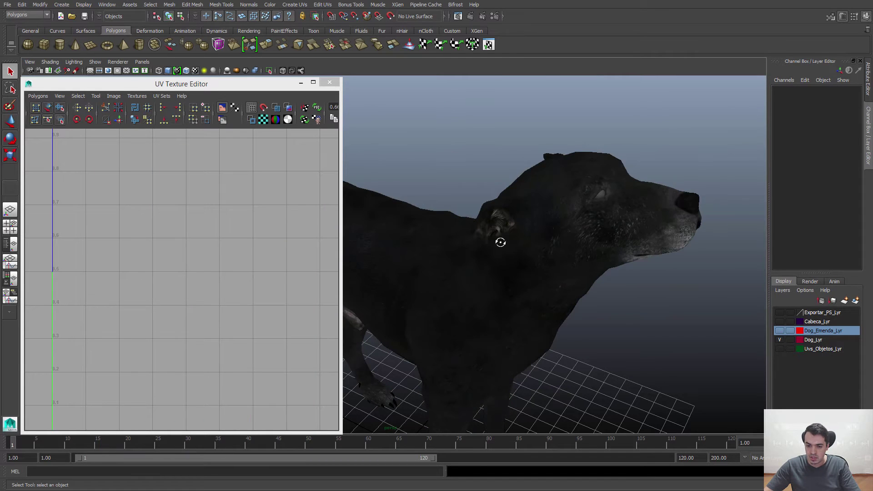
pyautogui.keyDown('alt'); pyautogui.moveTo(500, 242); pyautogui.dragTo(474, 258); pyautogui.keyUp('alt')
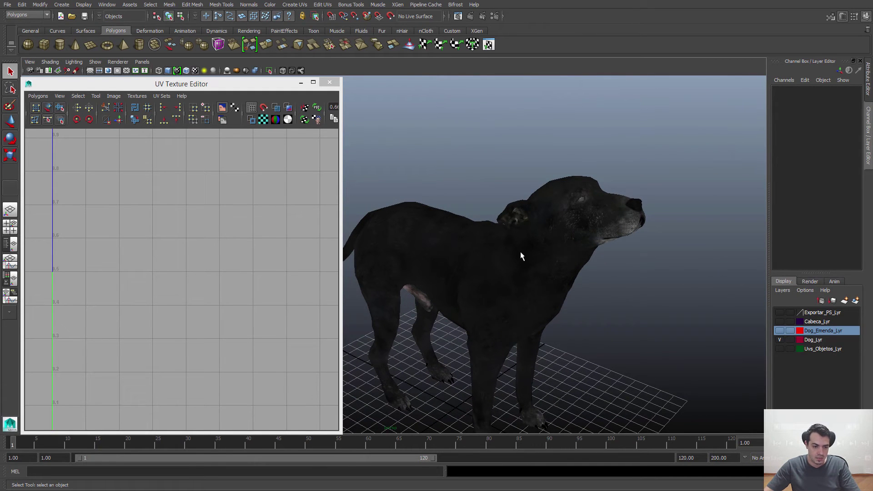
# - Hide Dog_Lyr, show Cabeca_Lyr and select the human head mesh to display its UVs
pyautogui.click(779, 340)
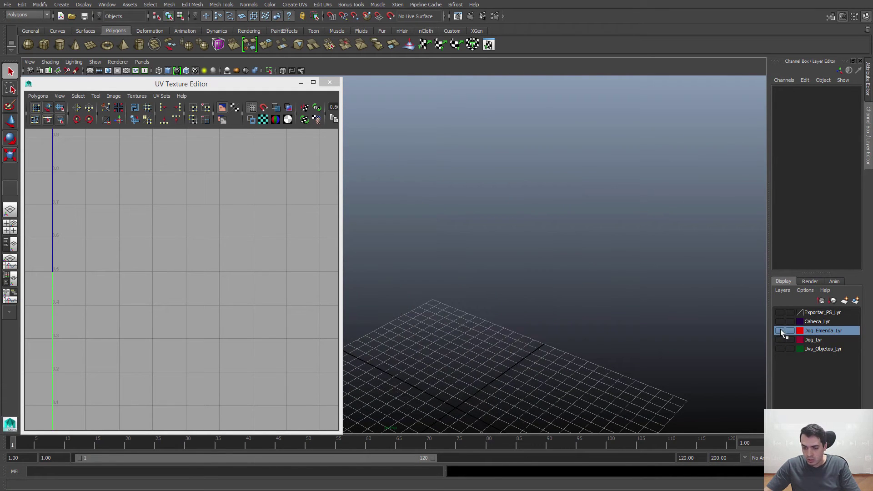
pyautogui.click(778, 321)
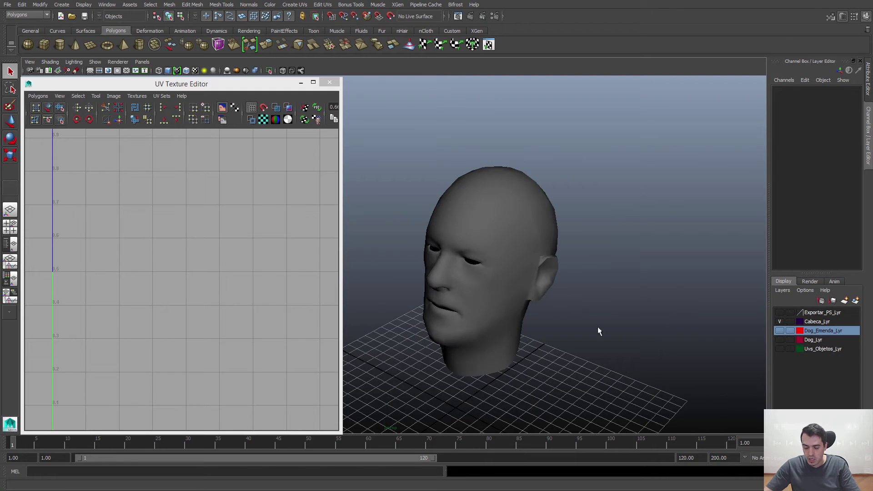
pyautogui.click(498, 313)
pyautogui.keyDown('alt'); pyautogui.moveTo(494, 337); pyautogui.dragTo(504, 309); pyautogui.keyUp('alt')
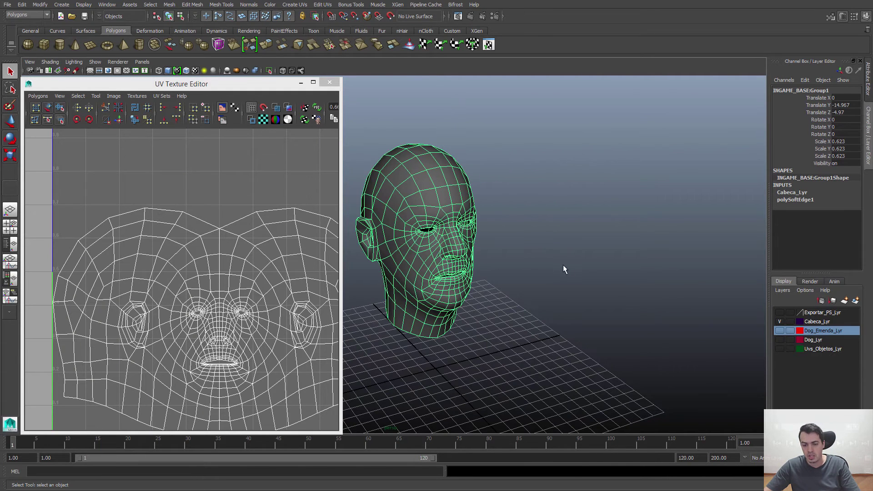
# - Examine the human head shaded and in wireframe, deselecting and reselecting it, and frame its full UV layout
pyautogui.moveTo(537, 211)
pyautogui.keyDown('alt'); pyautogui.mouseDown()
pyautogui.moveTo(556, 214)
pyautogui.moveTo(547, 223)
pyautogui.mouseUp(); pyautogui.keyUp('alt')
pyautogui.keyDown('alt'); pyautogui.moveTo(547, 222); pyautogui.dragTo(636, 255, button='right'); pyautogui.keyUp('alt')
pyautogui.keyDown('alt'); pyautogui.moveTo(636, 255); pyautogui.dragTo(697, 281); pyautogui.keyUp('alt')
pyautogui.click(669, 309)
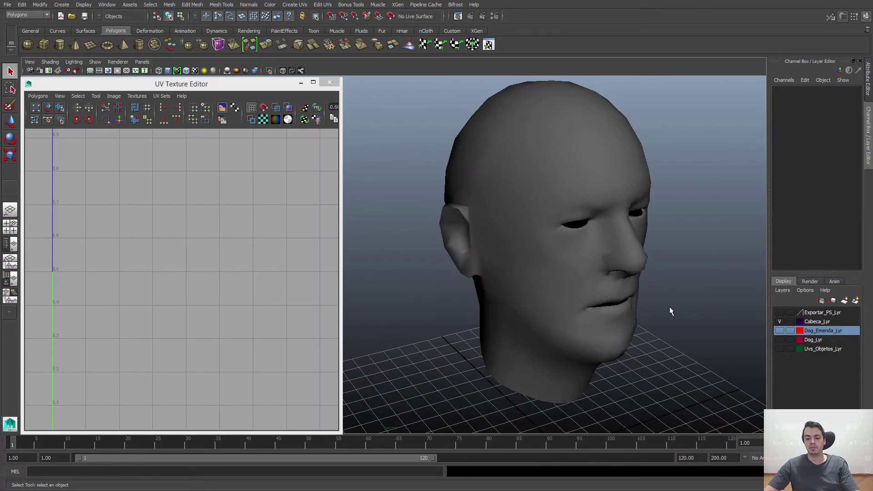
pyautogui.keyDown('alt'); pyautogui.moveTo(669, 311); pyautogui.dragTo(625, 301); pyautogui.keyUp('alt')
pyautogui.click(626, 306)
pyautogui.press('f')
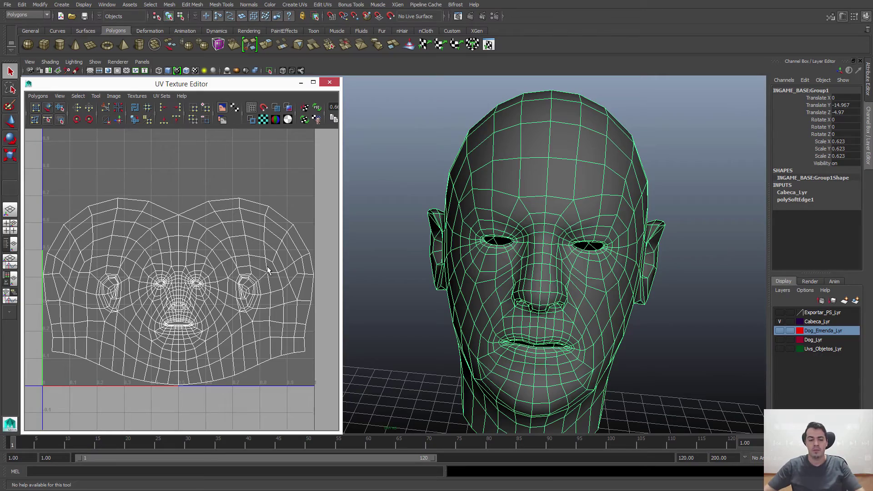
# - Compare the back, top and face of the head mesh with its UV shell, and deselect the mesh
pyautogui.keyDown('alt'); pyautogui.moveTo(555, 233); pyautogui.dragTo(482, 191); pyautogui.keyUp('alt')
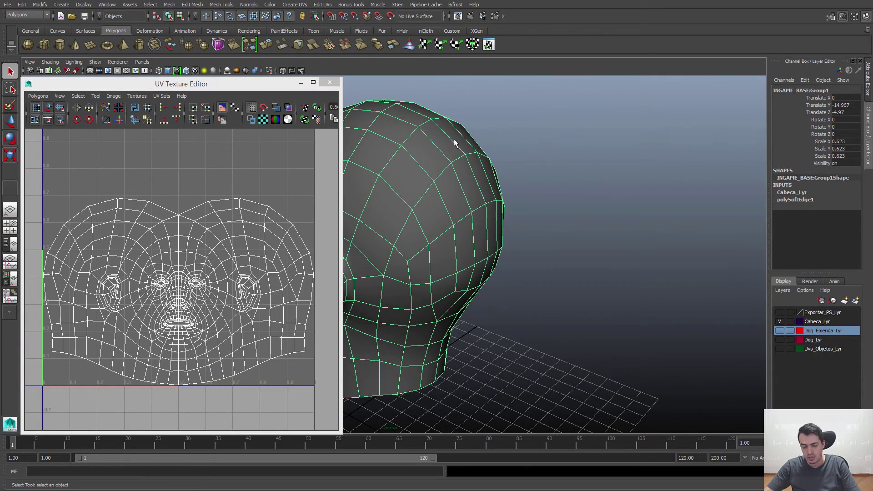
pyautogui.keyDown('alt'); pyautogui.moveTo(456, 144); pyautogui.dragTo(582, 209); pyautogui.keyUp('alt')
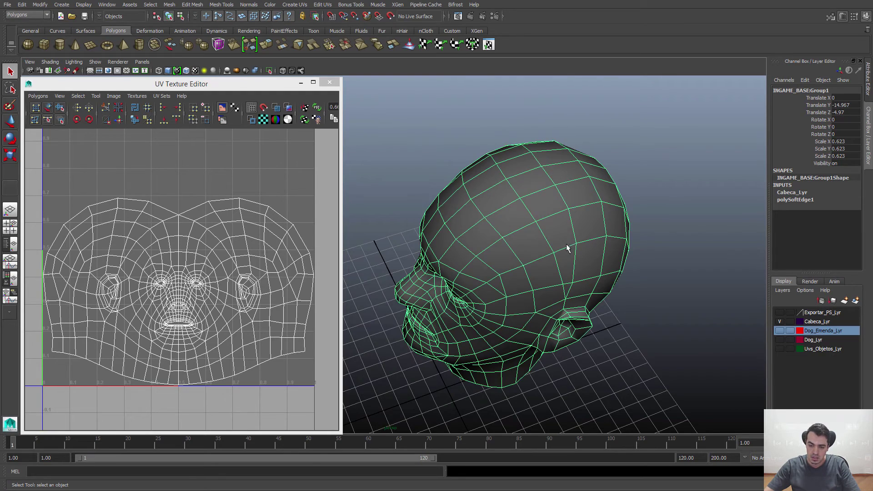
pyautogui.keyDown('alt'); pyautogui.moveTo(567, 247); pyautogui.dragTo(649, 238); pyautogui.keyUp('alt')
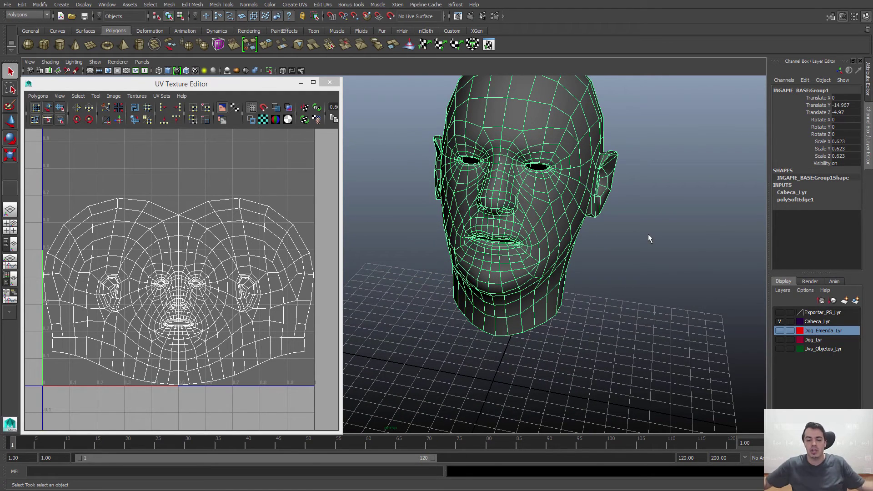
pyautogui.scroll(2, 193, 291)
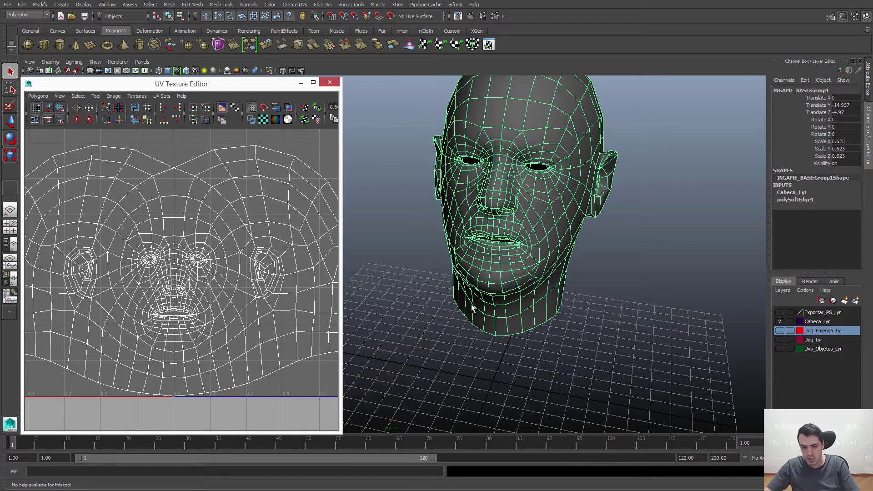
pyautogui.scroll(-3, 194, 317)
pyautogui.scroll(1, 194, 316)
pyautogui.keyDown('alt'); pyautogui.moveTo(194, 317); pyautogui.dragTo(194, 318, button='middle'); pyautogui.keyUp('alt')
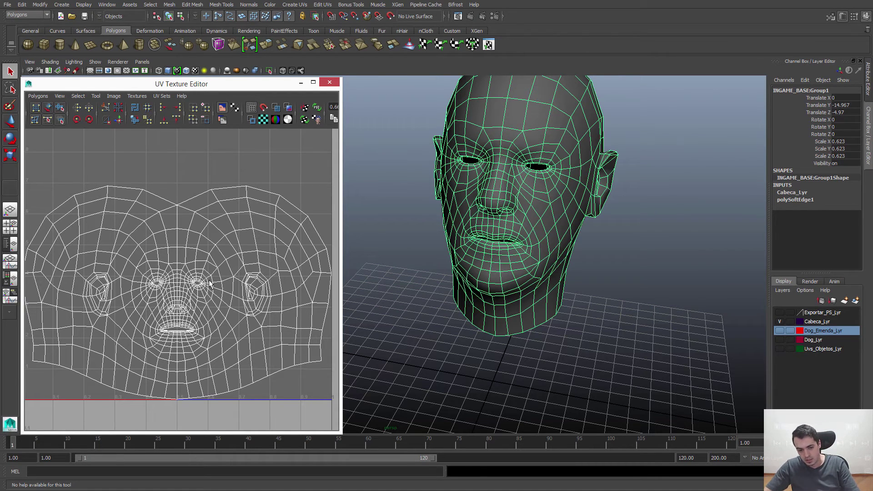
pyautogui.scroll(-2, 196, 317)
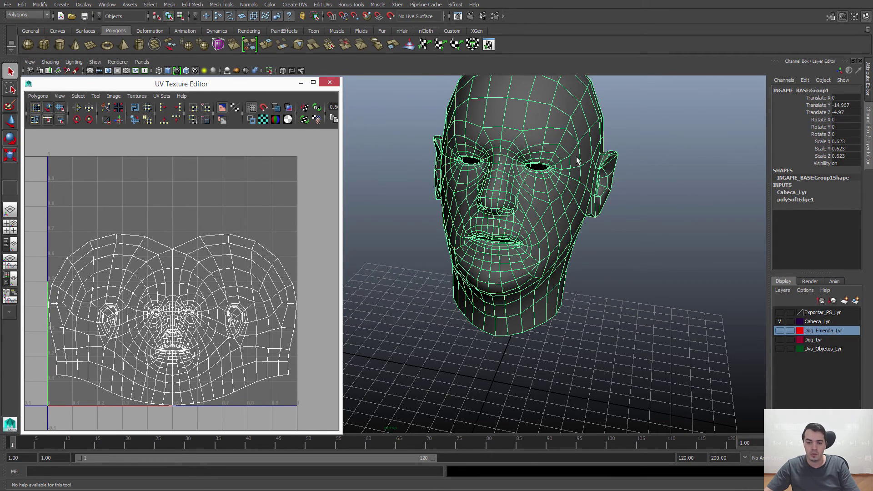
pyautogui.keyDown('alt'); pyautogui.moveTo(578, 159); pyautogui.dragTo(573, 231); pyautogui.keyUp('alt')
pyautogui.click(749, 344)
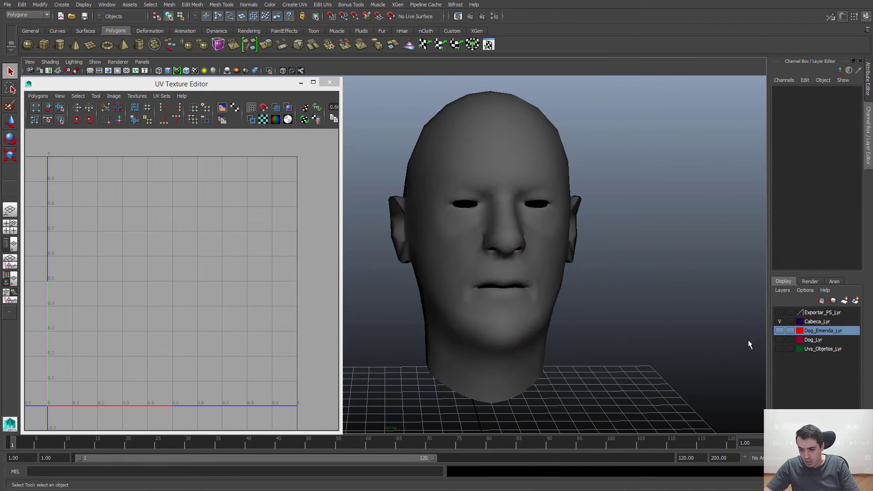
# - Hide Cabeca_Lyr, show Exportar_PS_Lyr as the active layer, and bring its head and cube into view
pyautogui.click(779, 321)
pyautogui.click(779, 312)
pyautogui.click(818, 312)
pyautogui.keyDown('alt'); pyautogui.moveTo(636, 278); pyautogui.dragTo(541, 291); pyautogui.keyUp('alt')
pyautogui.scroll(5, 451, 245)
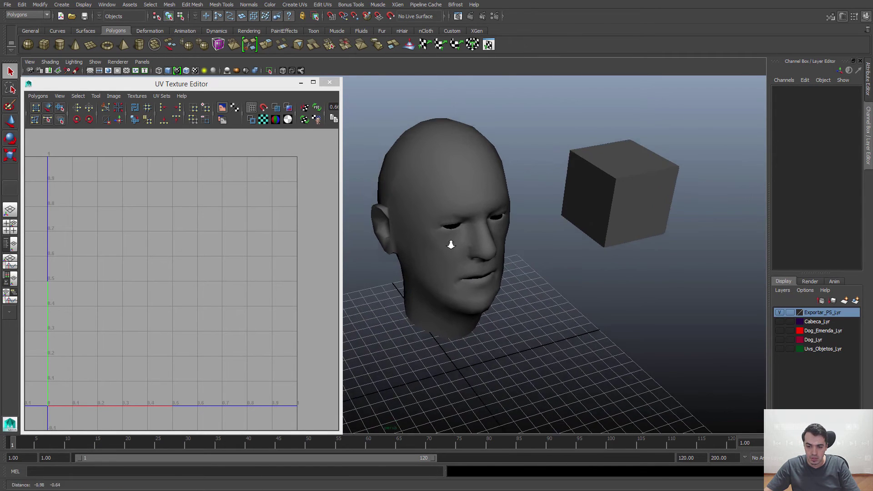
pyautogui.keyDown('alt'); pyautogui.moveTo(540, 247); pyautogui.dragTo(522, 254, button='middle'); pyautogui.keyUp('alt')
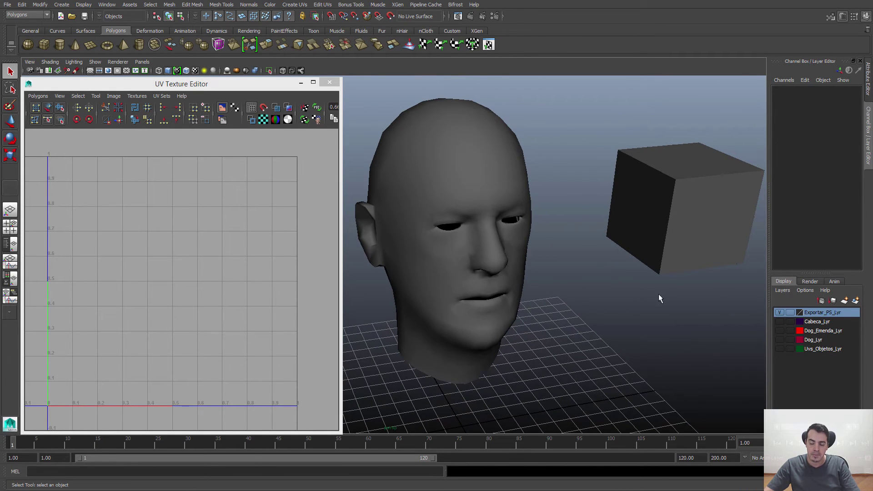
# - Select the cube's front and top faces in turn to match them with its UV layout, and leave face selection
pyautogui.click(671, 188)
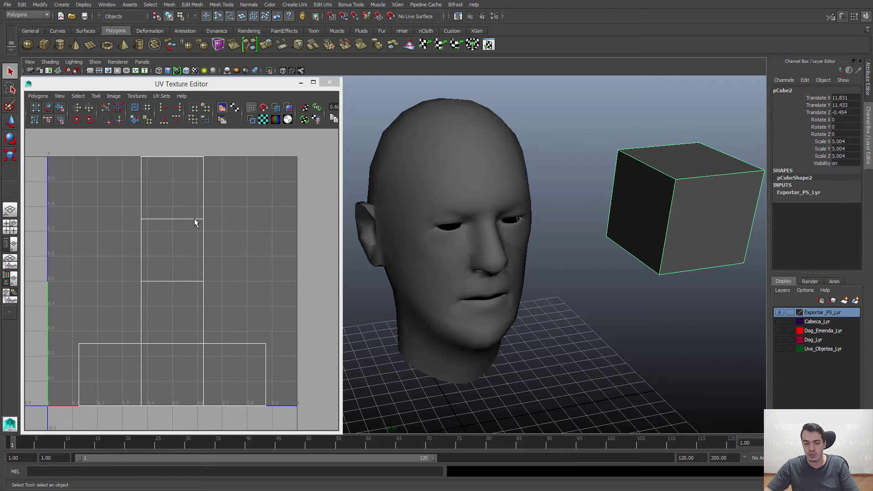
pyautogui.keyDown('alt'); pyautogui.moveTo(729, 227); pyautogui.dragTo(653, 254, button='middle'); pyautogui.keyUp('alt')
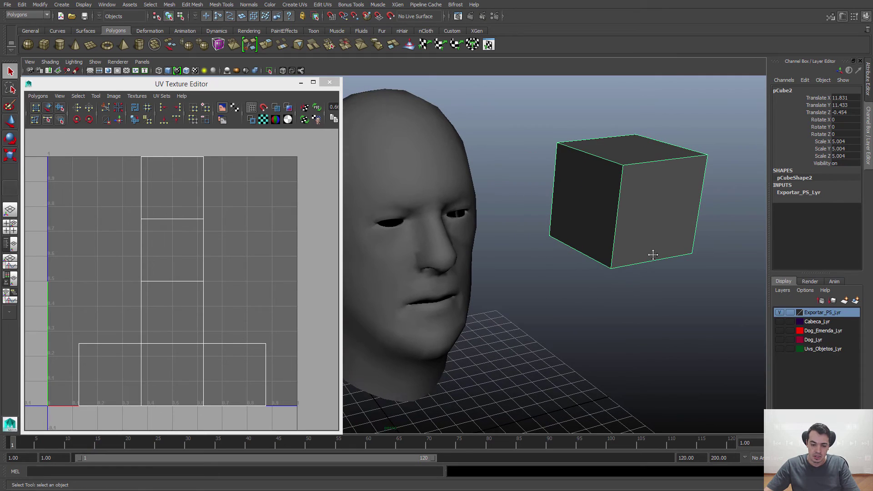
pyautogui.moveTo(655, 206); pyautogui.dragTo(660, 192, button='right')
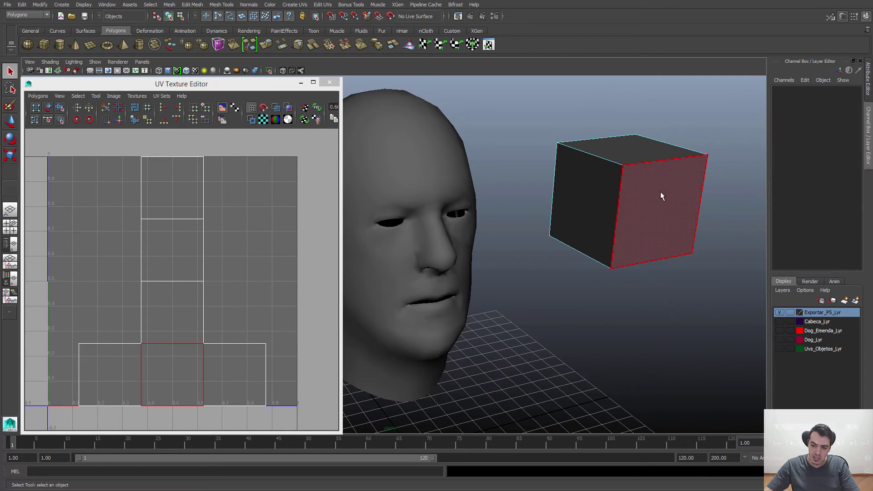
pyautogui.click(657, 184)
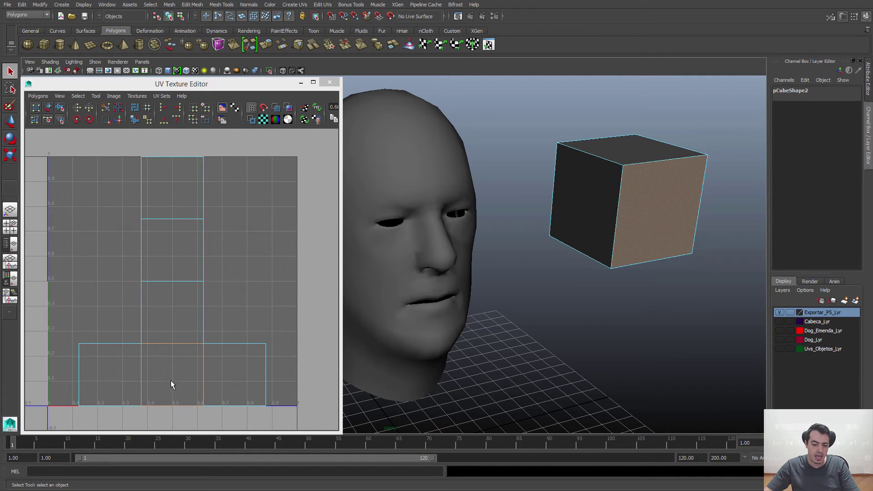
pyautogui.click(636, 146)
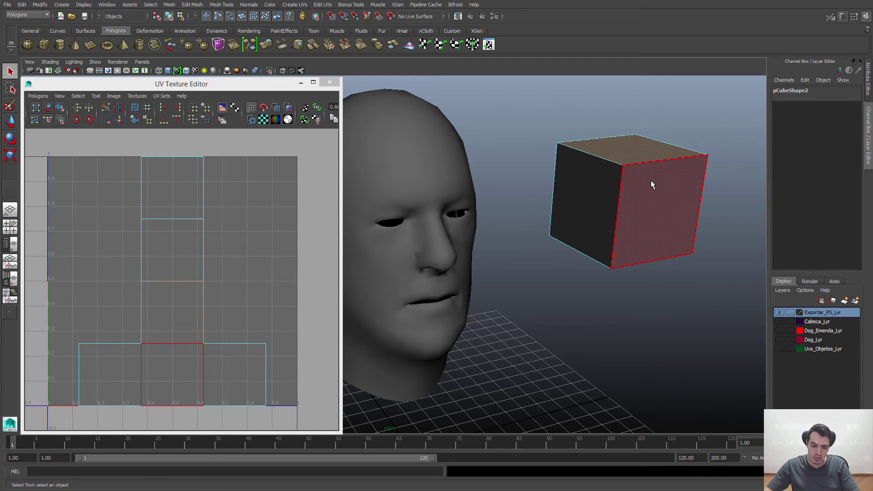
pyautogui.press('F8')
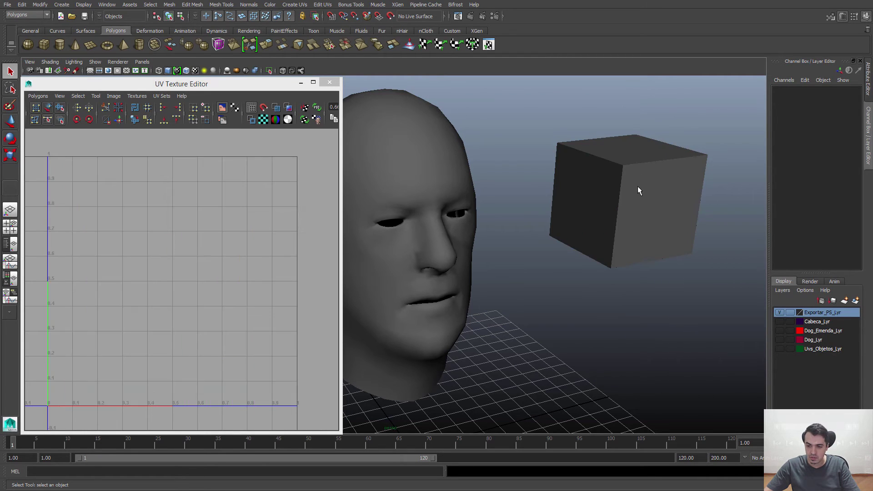
# - Select the cube and open the UV Snapshot settings for its UV layout
pyautogui.click(643, 184)
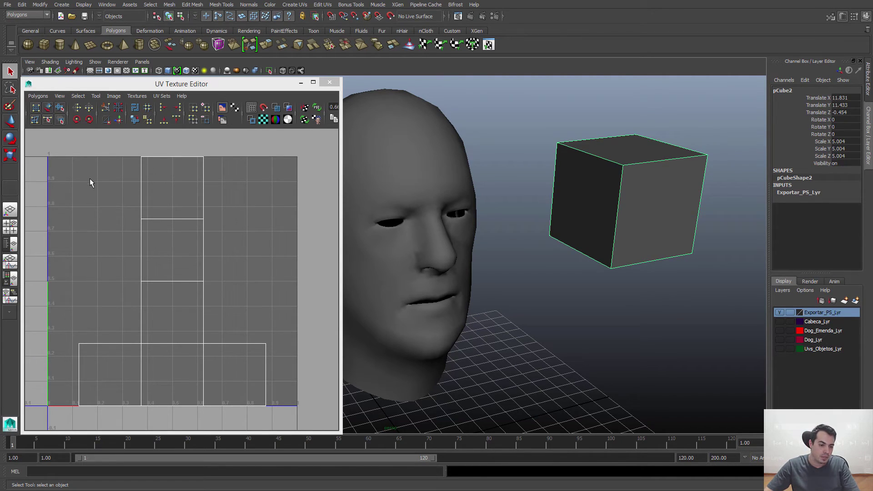
pyautogui.click(37, 96)
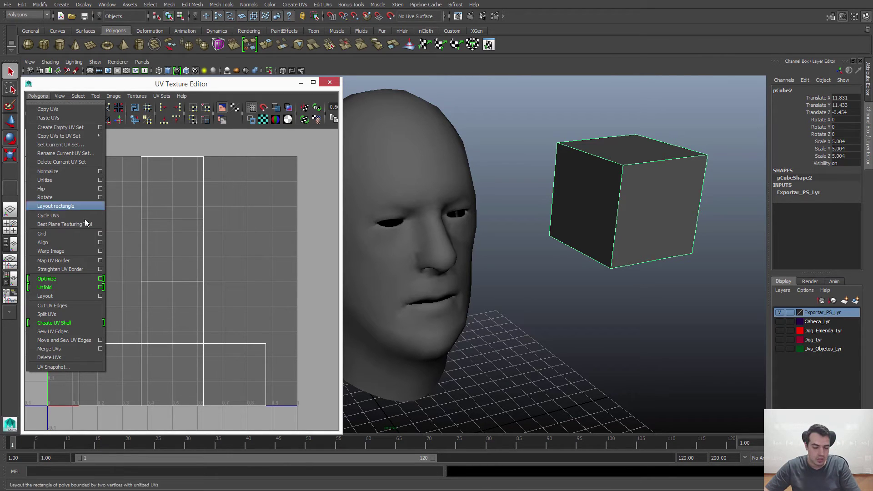
pyautogui.click(51, 366)
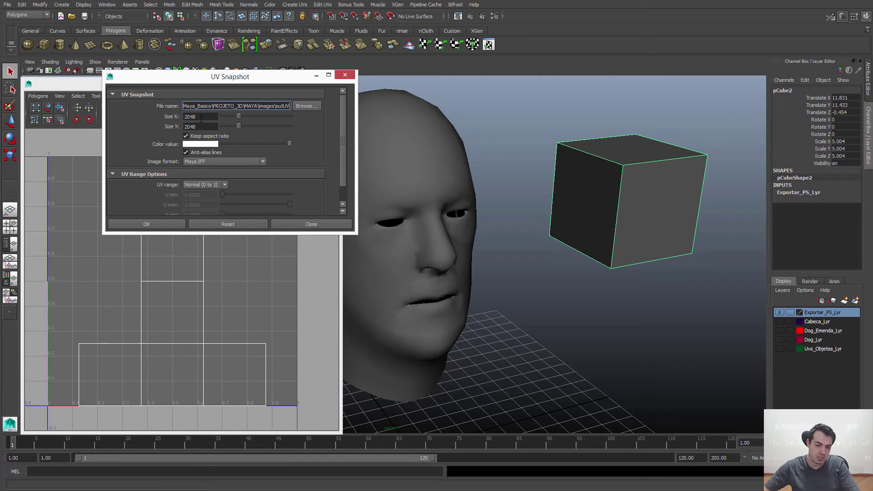
pyautogui.moveTo(207, 119); pyautogui.dragTo(177, 116)
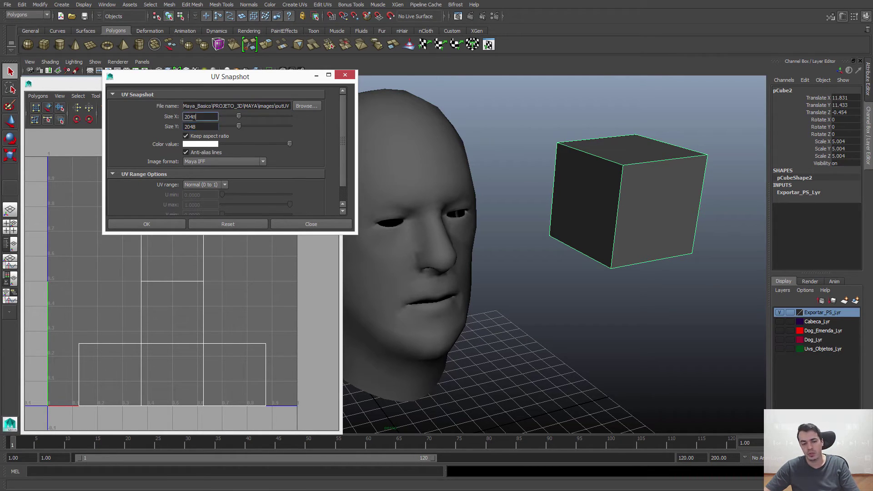
pyautogui.click(301, 106)
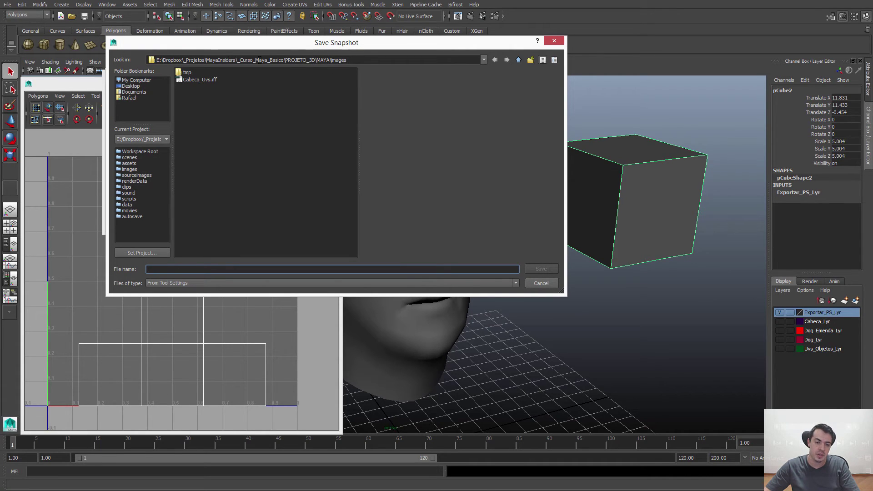
pyautogui.click(193, 80)
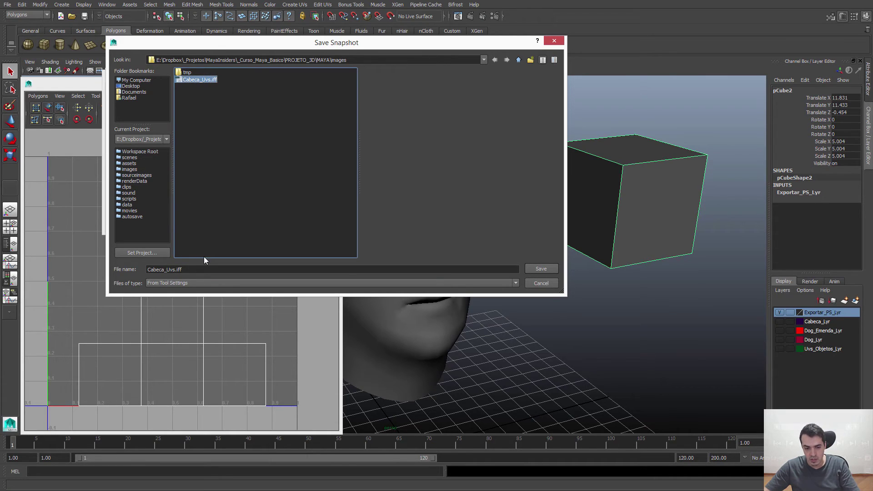
pyautogui.click(539, 282)
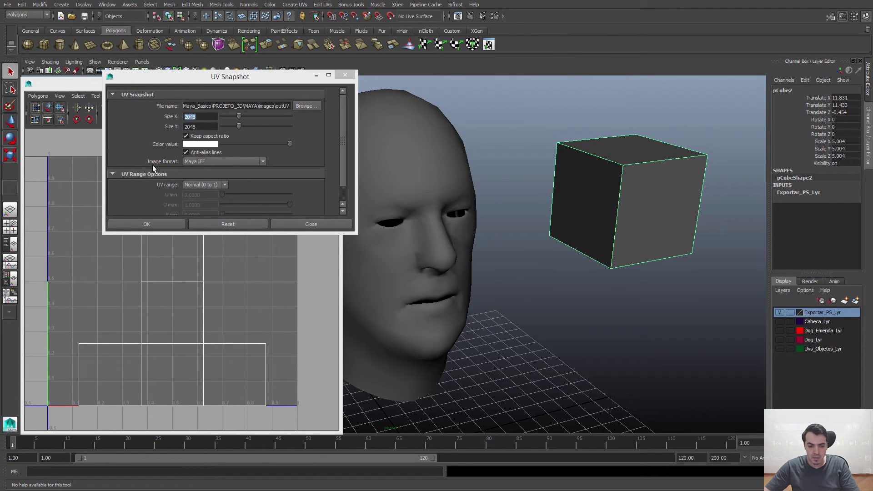
# - Set the UV snapshot's image format to JPEG
pyautogui.click(226, 162)
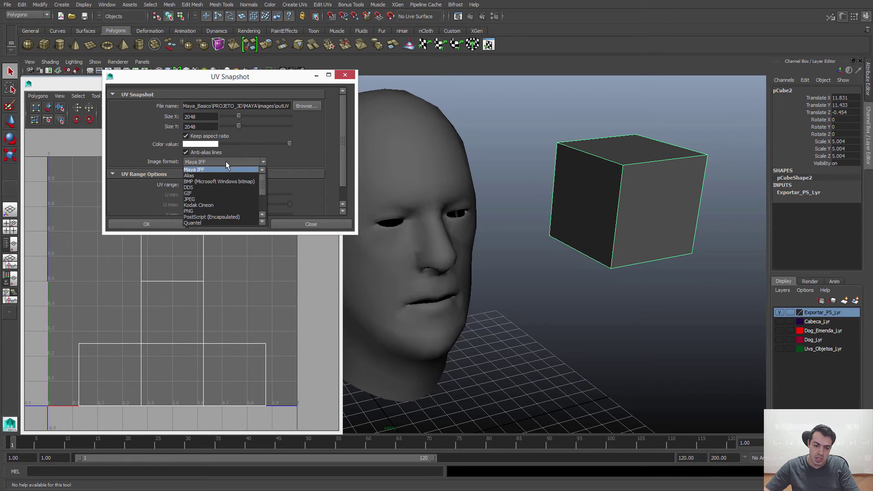
pyautogui.click(192, 198)
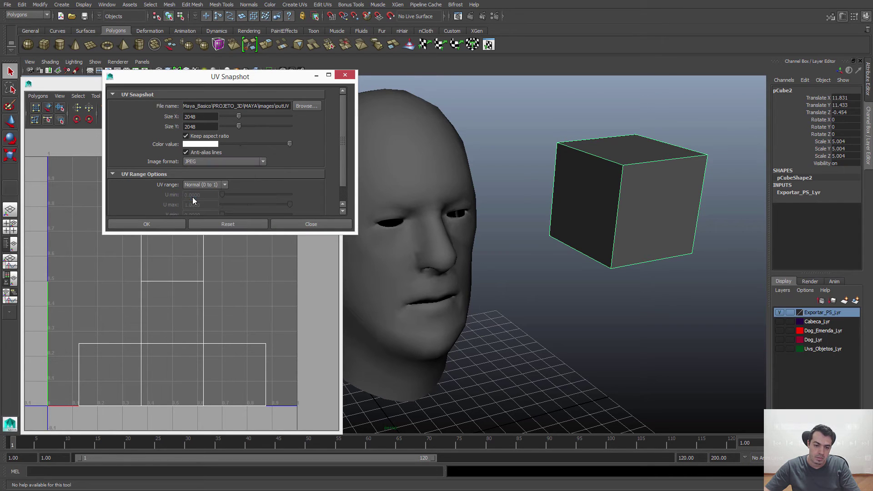
# - Set the snapshot's file name to Cabeca_Uvs in the project's images folder
pyautogui.click(304, 105)
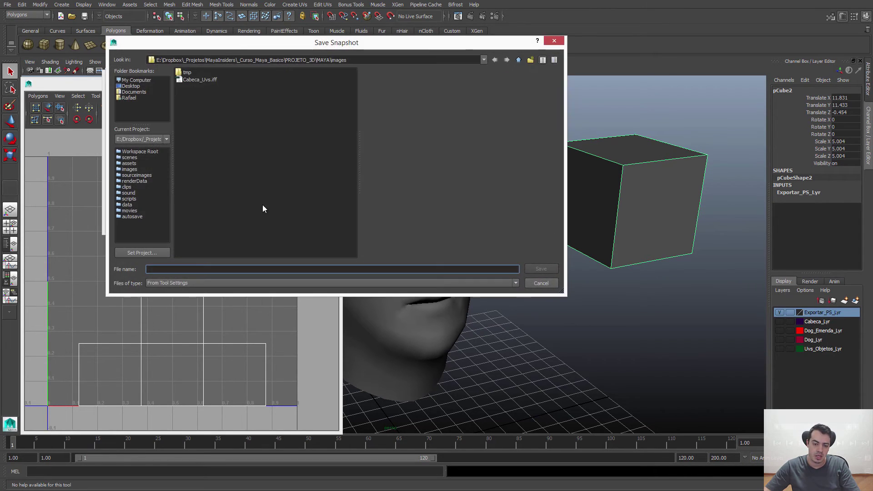
pyautogui.write('C')
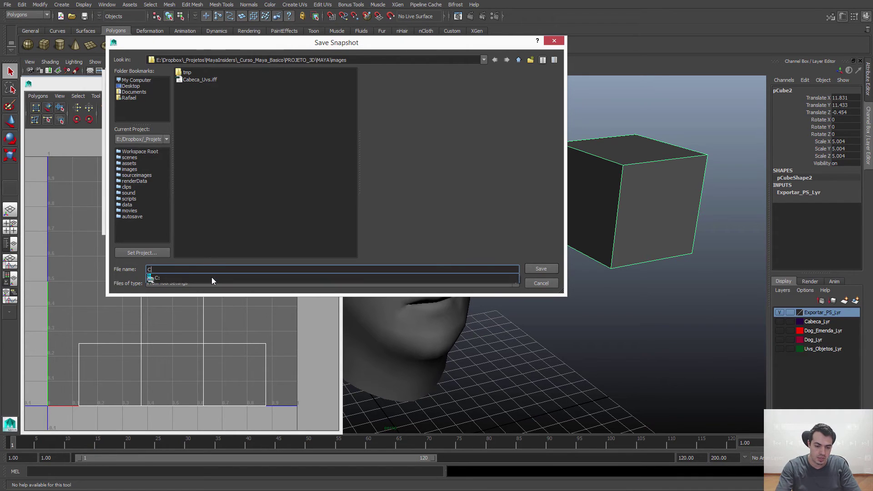
pyautogui.write('abeca_Uvs')
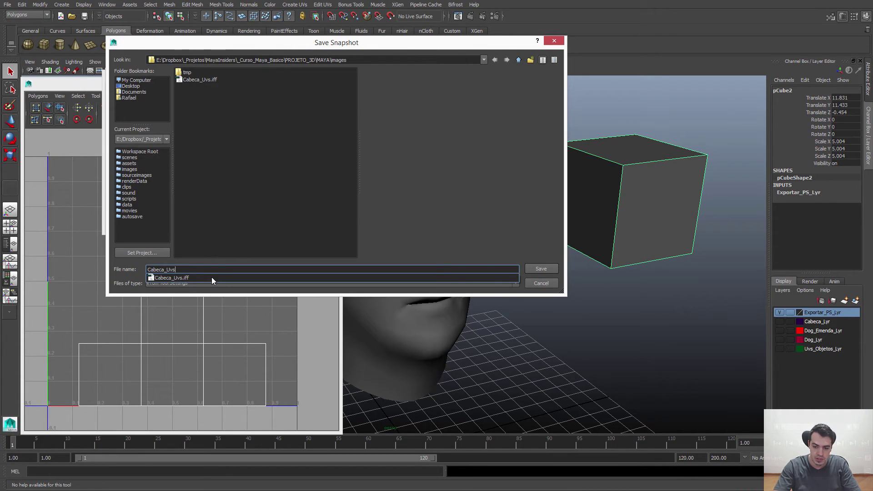
pyautogui.click(547, 268)
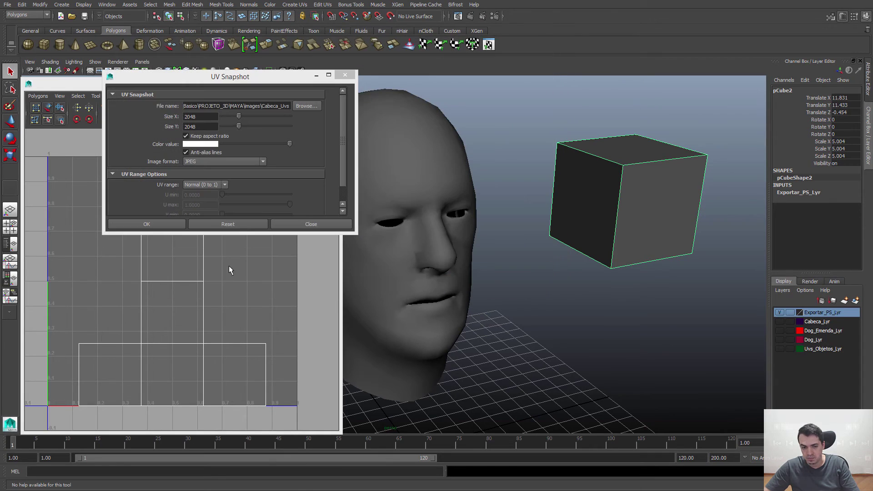
# - Name the snapshot file Cubo_UVS in the images folder and export the cube's UV snapshot
pyautogui.click(306, 105)
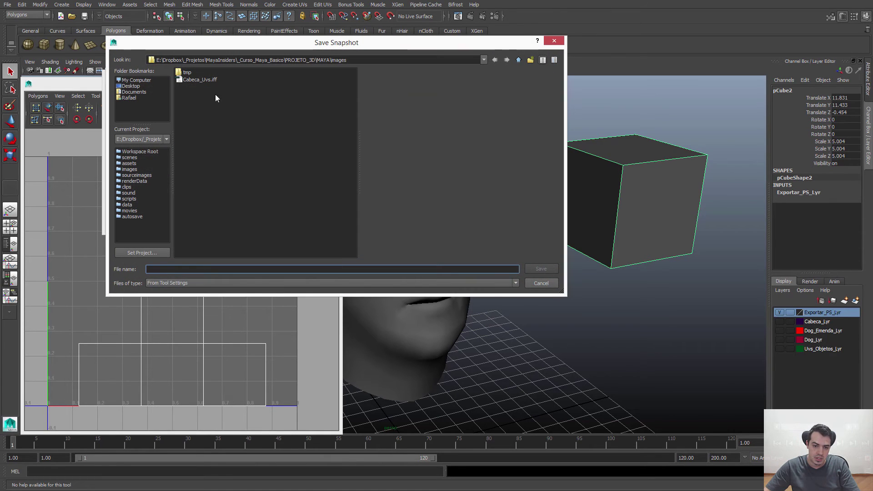
pyautogui.write('Cub')
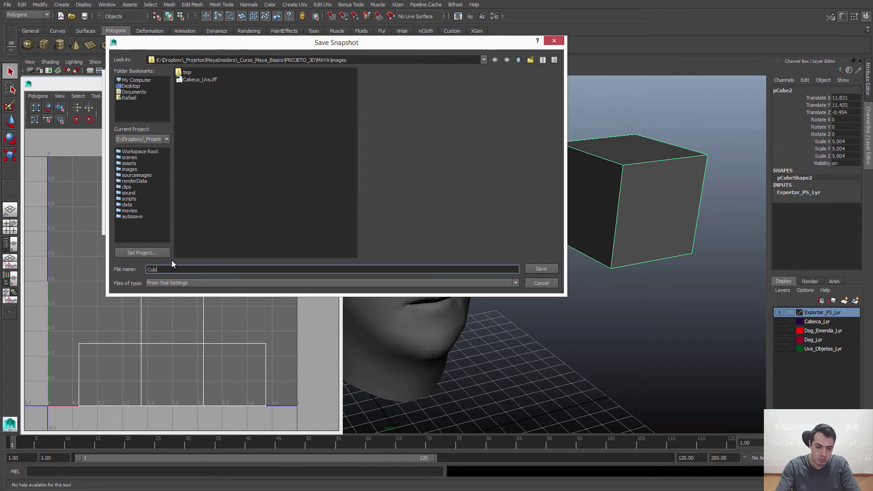
pyautogui.write('o_UVS')
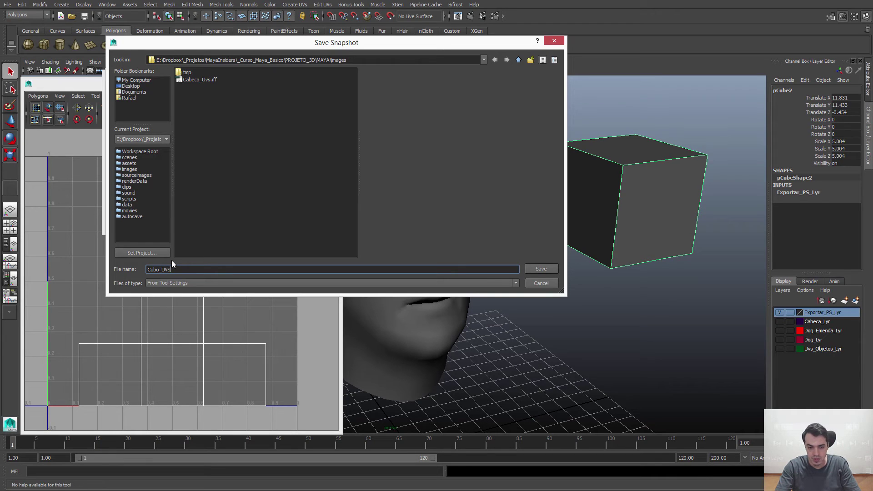
pyautogui.press('Return')
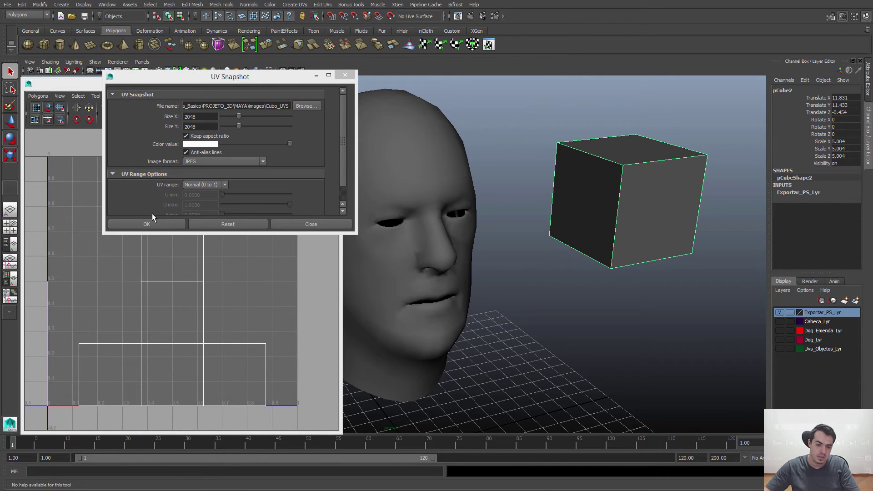
pyautogui.click(146, 224)
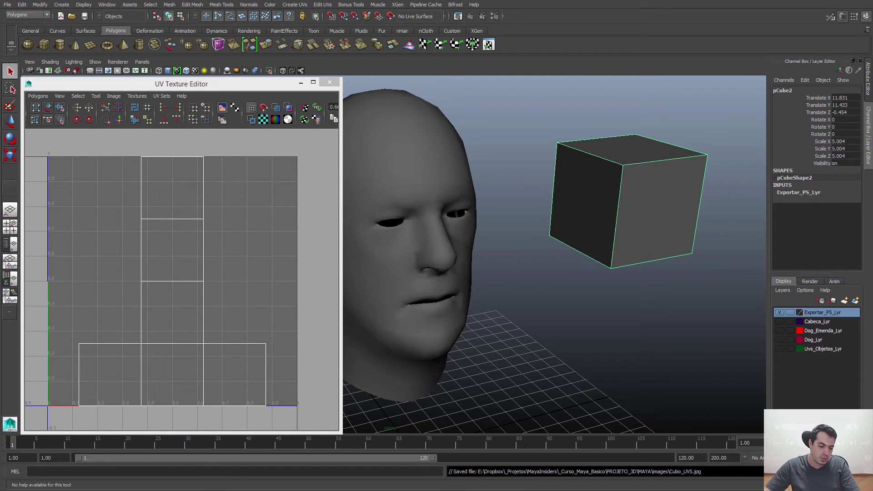
# - Switch to Photoshop, open Cubo_UVS.jpg from the MAYA project's images folder, and compare it with the cube's UV layout in Maya
pyautogui.click(77, 490)
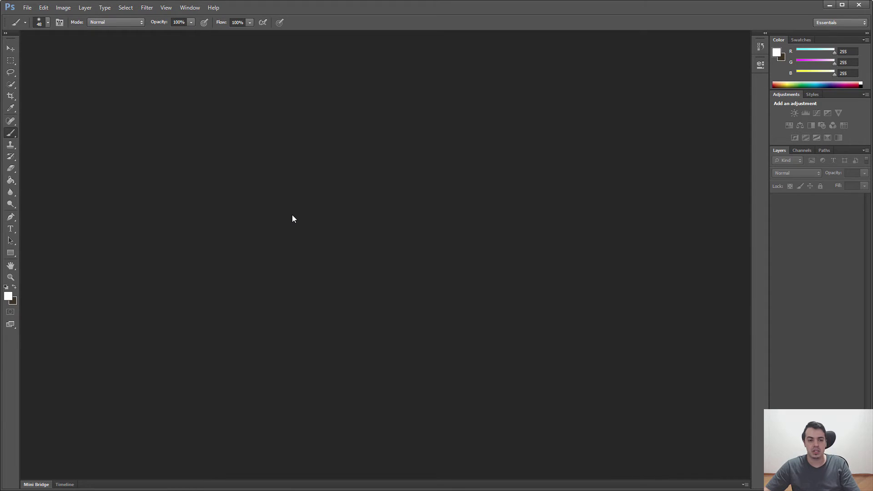
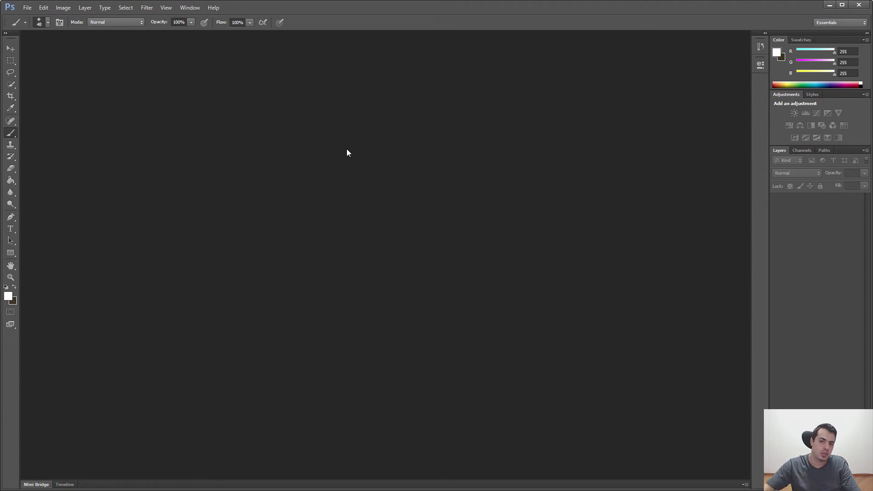
pyautogui.click(27, 7)
pyautogui.click(36, 26)
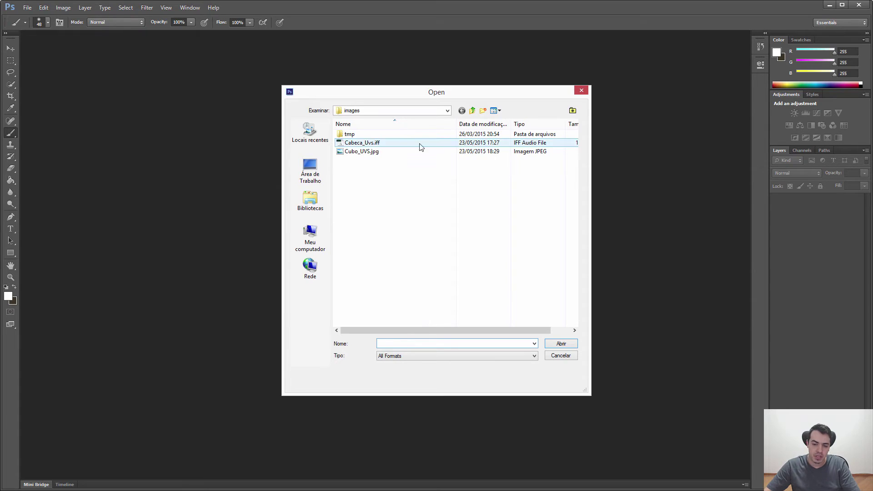
pyautogui.click(471, 110)
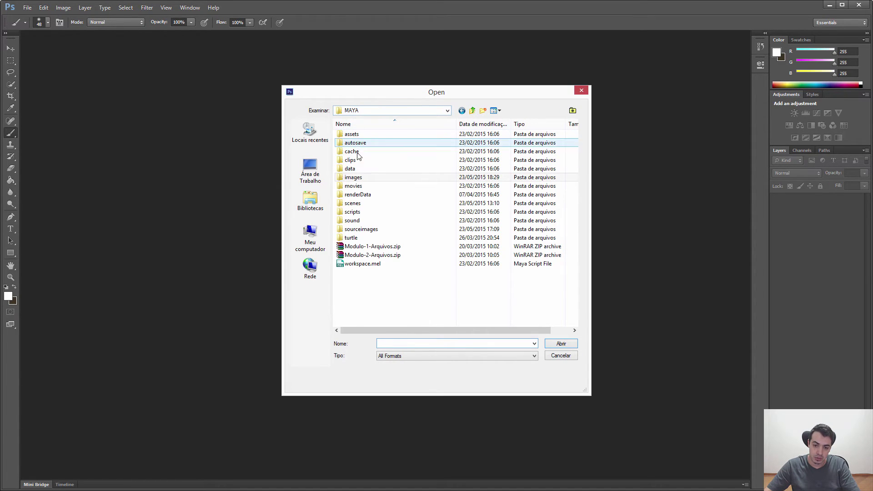
pyautogui.doubleClick(353, 178)
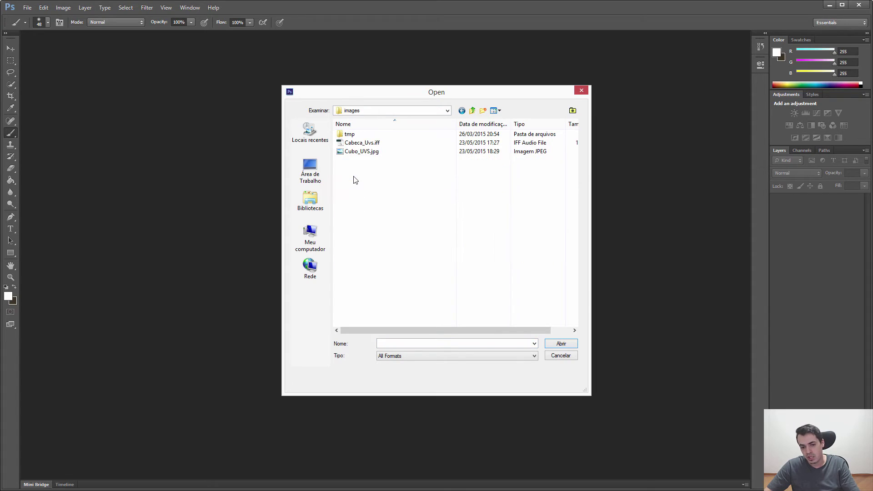
pyautogui.click(363, 154)
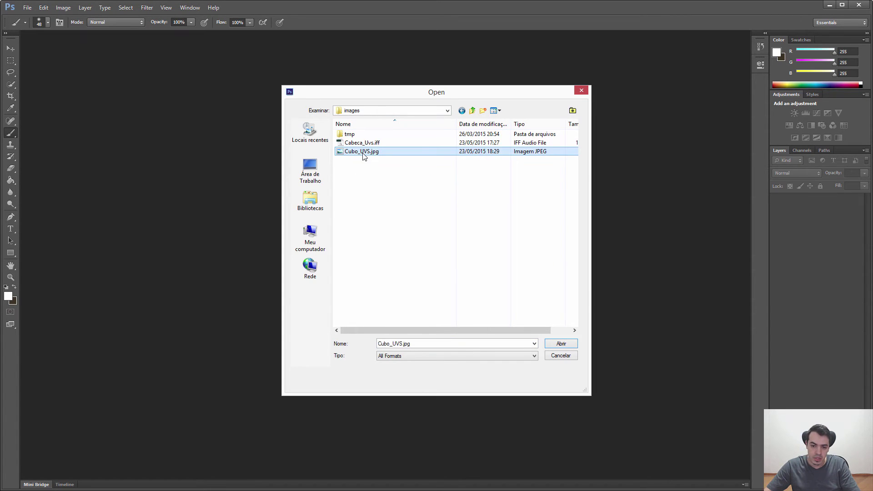
pyautogui.doubleClick(353, 151)
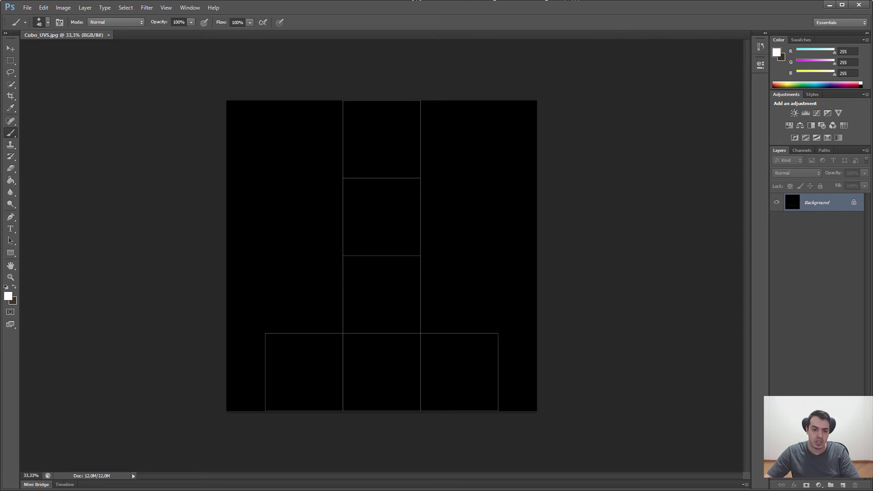
pyautogui.hotkey('alt', 'Tab')
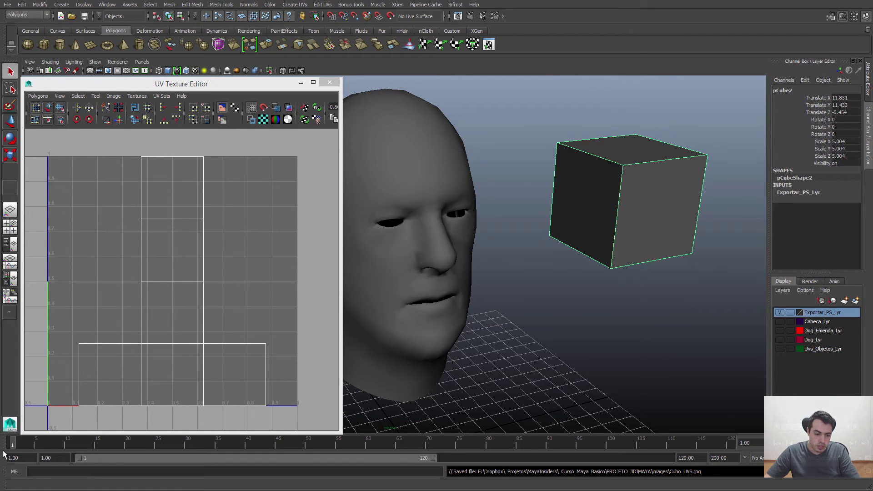
pyautogui.hotkey('alt', 'Tab')
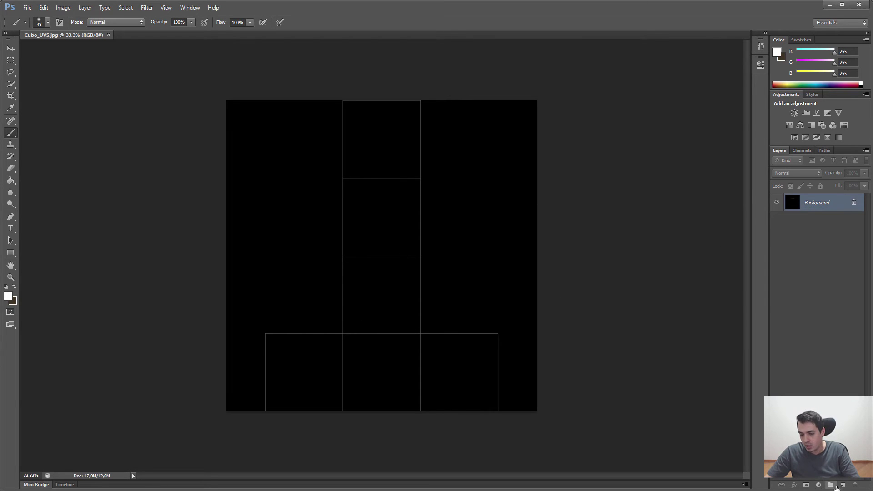
# - Add a new layer above the background, try a diagonal Brush stroke across the layout, and undo it
pyautogui.click(842, 485)
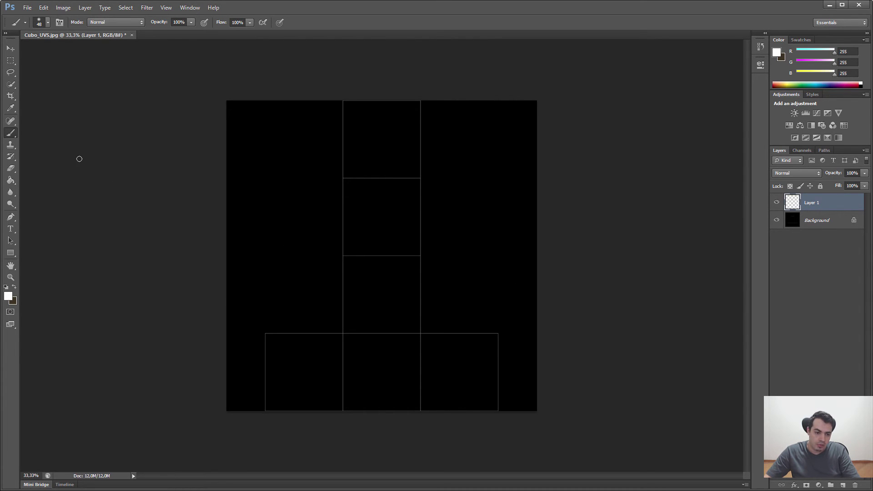
pyautogui.click(11, 133)
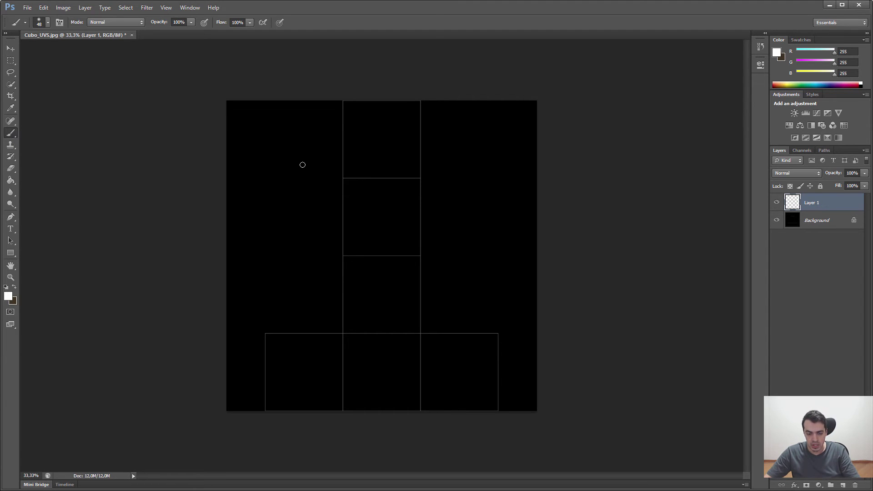
pyautogui.moveTo(293, 146)
pyautogui.mouseDown()
pyautogui.moveTo(339, 187)
pyautogui.moveTo(399, 282)
pyautogui.moveTo(403, 358)
pyautogui.moveTo(418, 360)
pyautogui.mouseUp()
pyautogui.hotkey('ctrl', 'z')
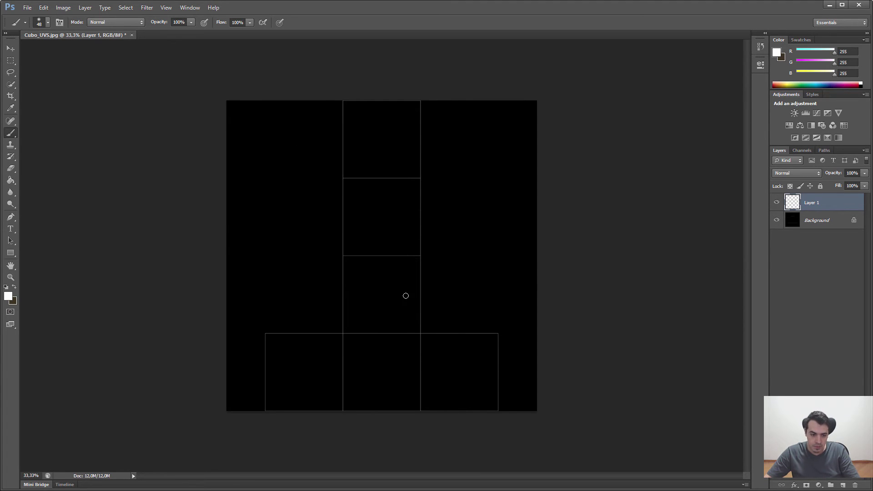
# - Keep white as the foreground color and brush a letter A in the middle square of the layout's lowest row
pyautogui.click(8, 297)
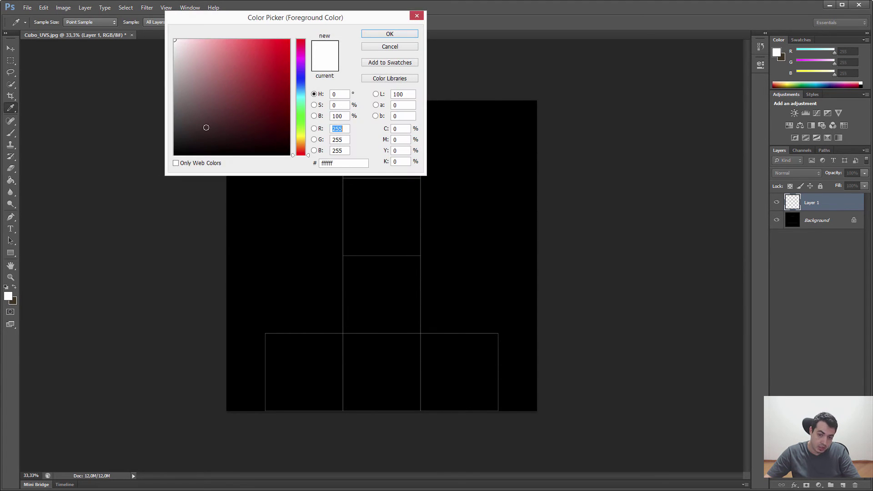
pyautogui.click(386, 34)
pyautogui.press('b')
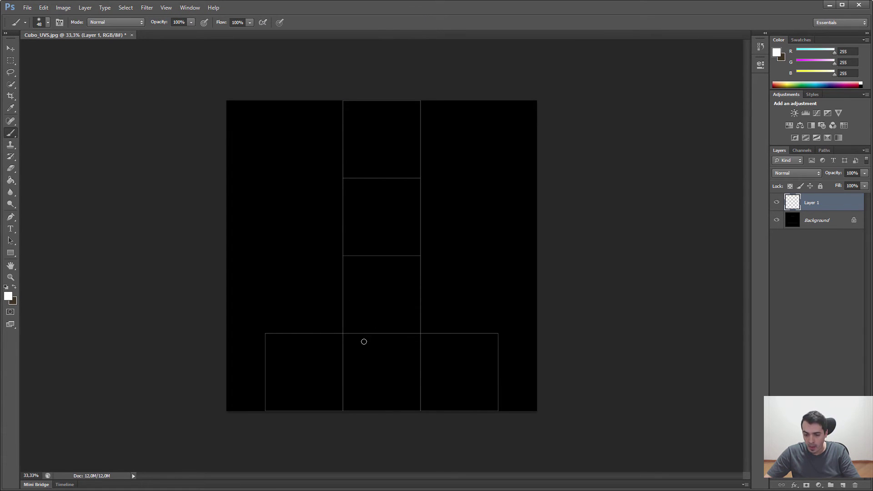
pyautogui.moveTo(363, 391)
pyautogui.mouseDown()
pyautogui.moveTo(368, 358)
pyautogui.moveTo(394, 396)
pyautogui.moveTo(388, 380)
pyautogui.mouseUp()
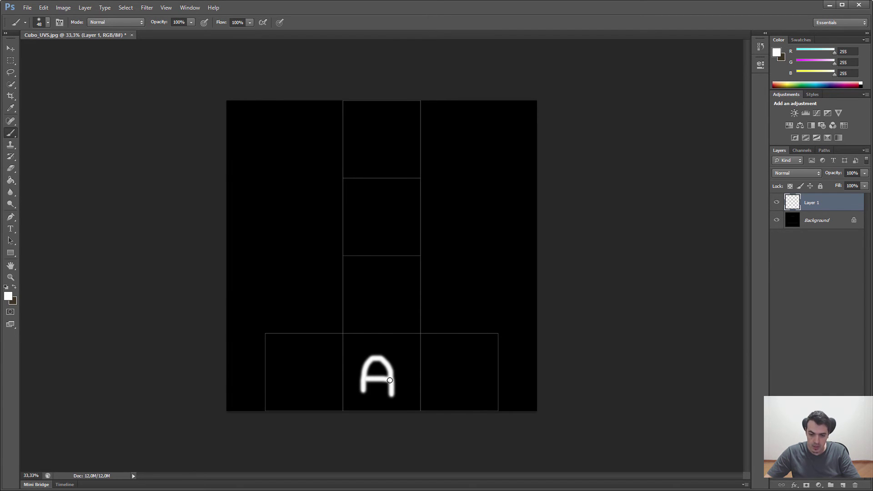
# - Set the foreground color to pure red (ff0000) and brush a letter B in the square directly above the A
pyautogui.click(8, 296)
pyautogui.click(289, 41)
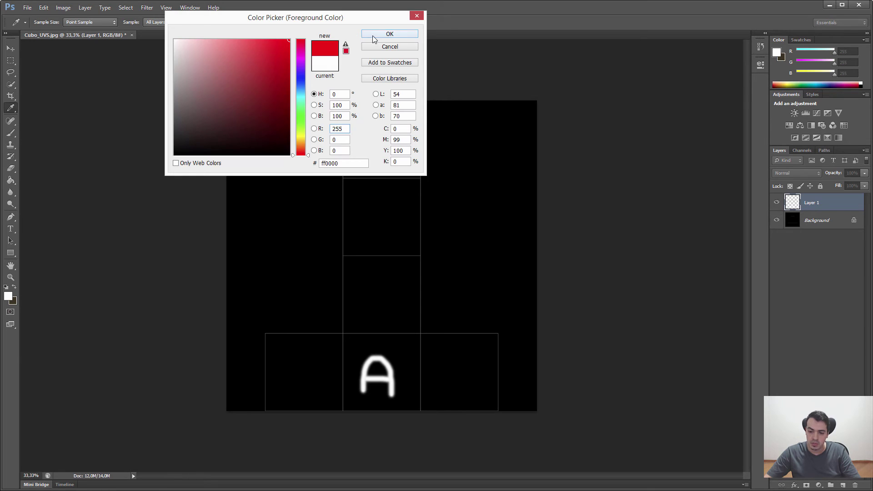
pyautogui.click(368, 37)
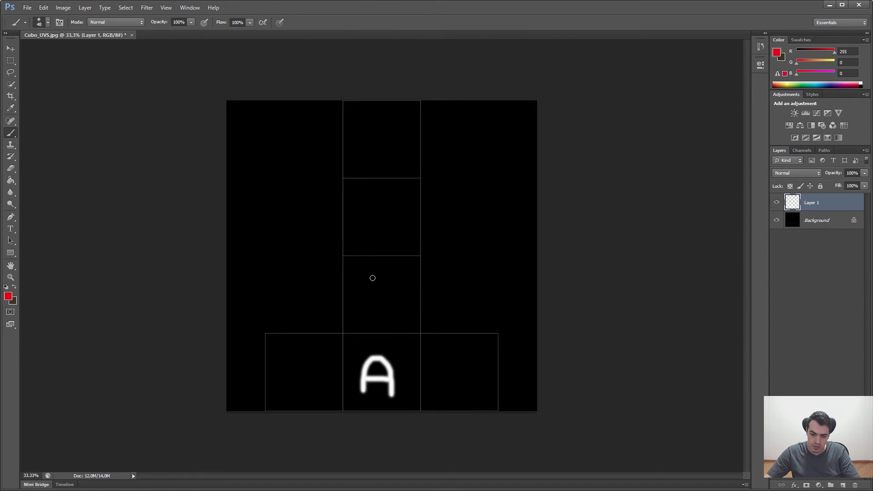
pyautogui.moveTo(372, 274)
pyautogui.mouseDown()
pyautogui.moveTo(369, 314)
pyautogui.moveTo(379, 274)
pyautogui.moveTo(373, 312)
pyautogui.mouseUp()
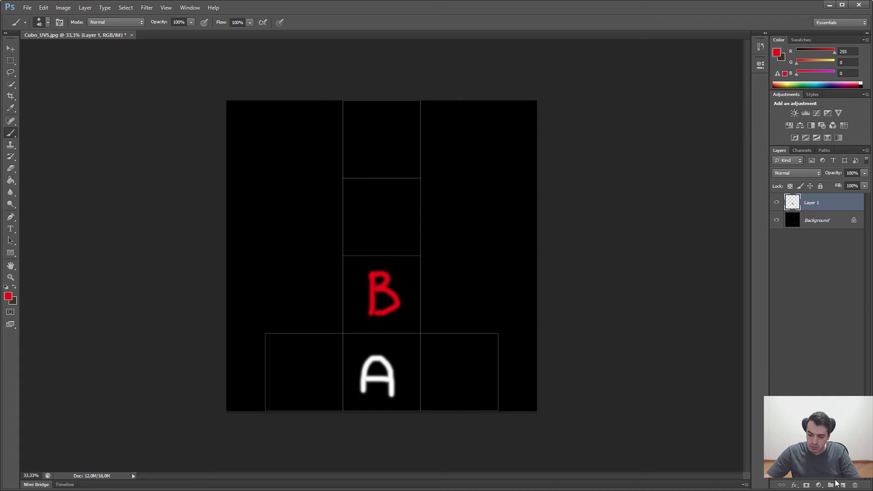
# - Add a new layer between the background and the layer holding the painted letters
pyautogui.click(801, 221)
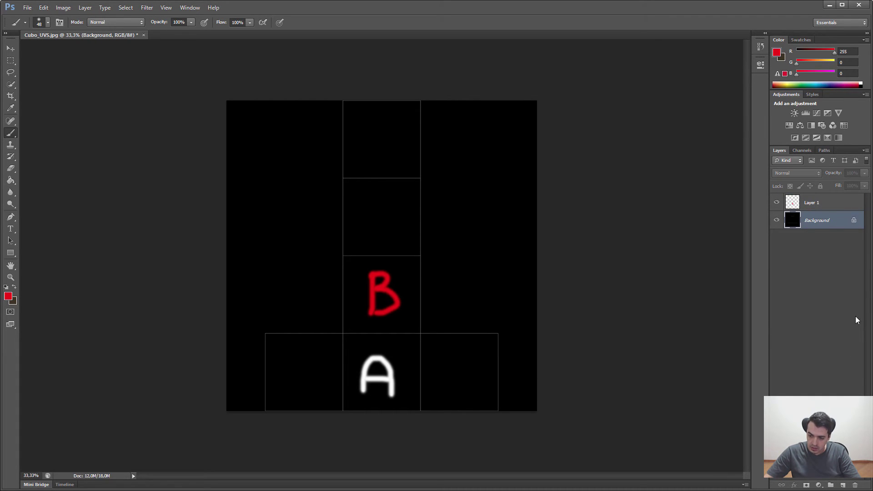
pyautogui.click(842, 486)
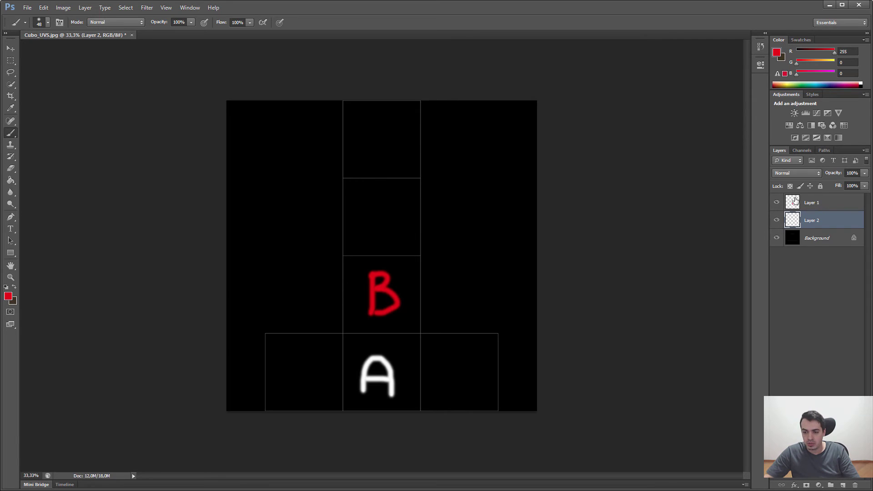
# - Toggle the visibility of Layer 1 repeatedly to compare the layout with and without the painted letters, leaving the layer shown
pyautogui.click(777, 202)
pyautogui.click(777, 202)
pyautogui.click(777, 203)
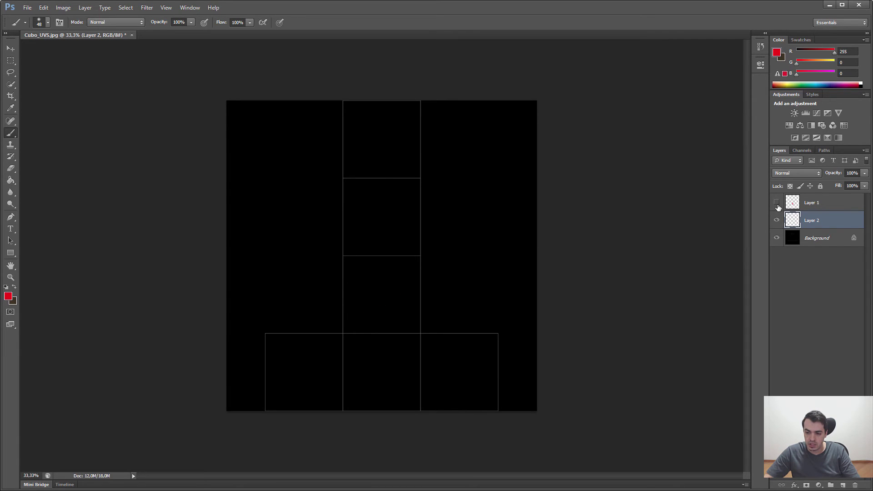
pyautogui.click(776, 203)
pyautogui.click(776, 202)
pyautogui.click(776, 203)
pyautogui.click(776, 202)
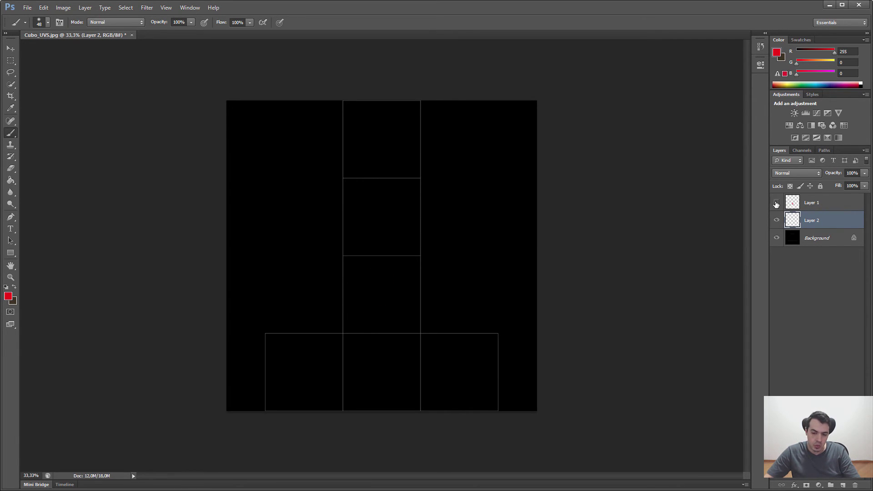
pyautogui.click(777, 203)
pyautogui.click(776, 202)
pyautogui.click(776, 203)
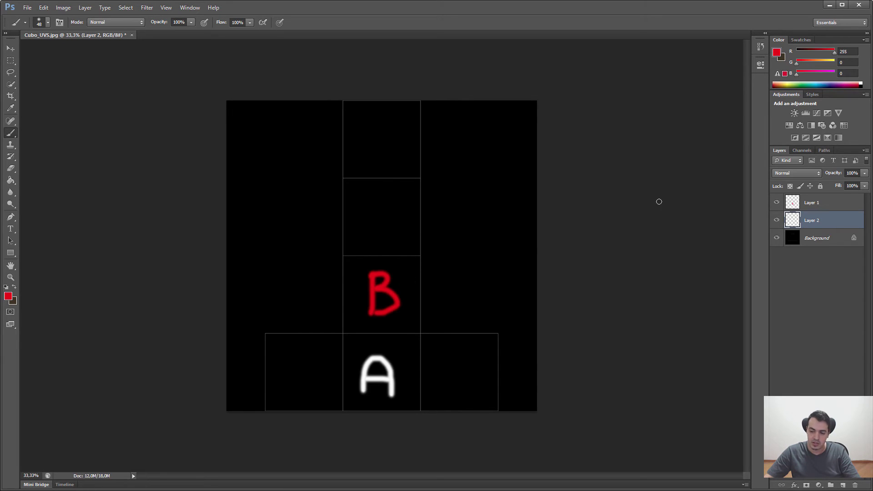
pyautogui.click(776, 202)
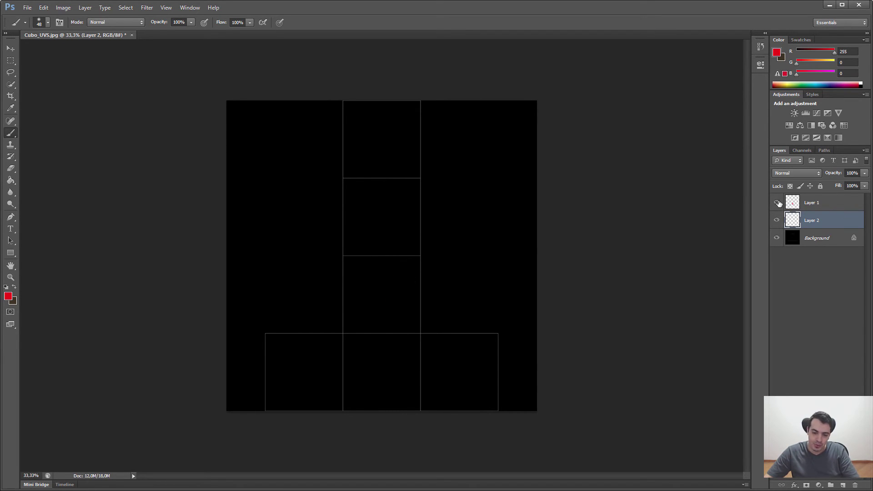
pyautogui.click(777, 202)
pyautogui.click(776, 203)
pyautogui.click(777, 203)
pyautogui.click(777, 203)
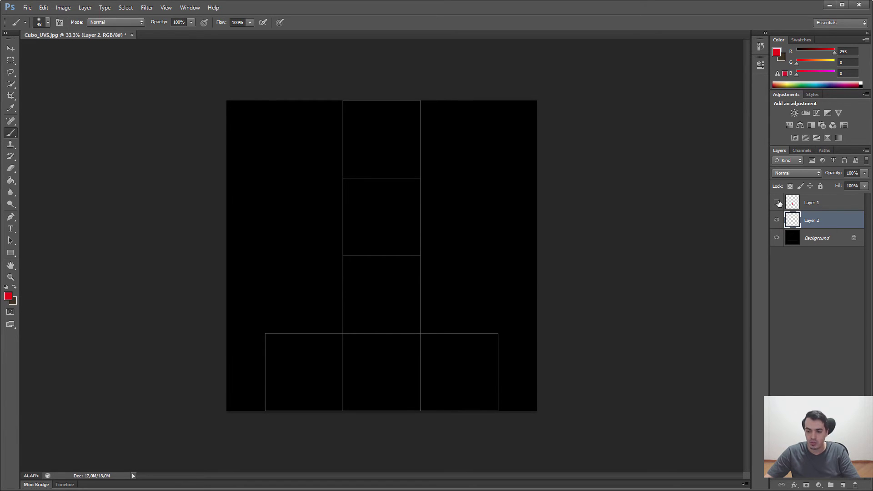
pyautogui.click(776, 202)
pyautogui.click(777, 203)
pyautogui.click(776, 203)
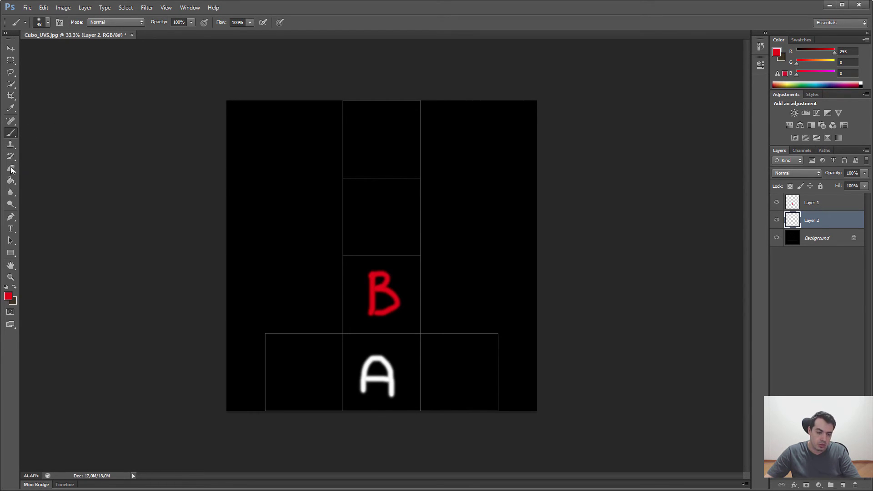
# - Try filling Layer 2 with white (ffffff) using the Paint Bucket tool, and undo the fill
pyautogui.click(11, 183)
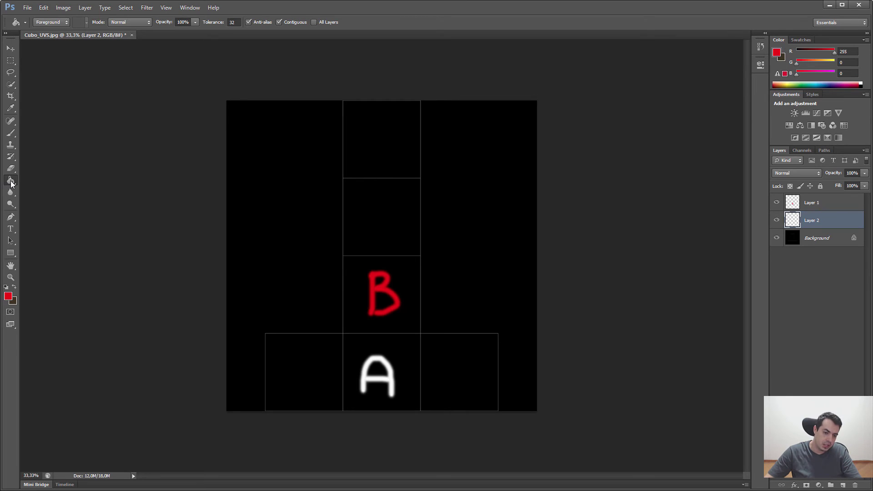
pyautogui.click(11, 182)
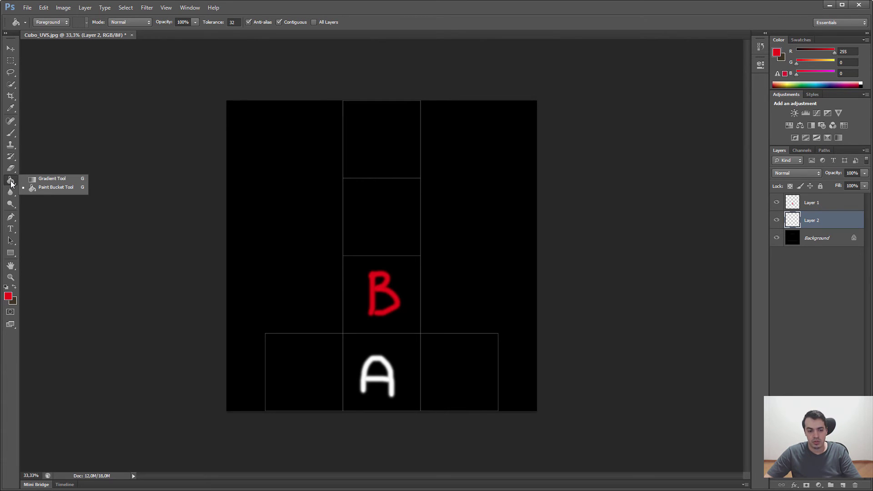
pyautogui.click(57, 187)
pyautogui.click(8, 297)
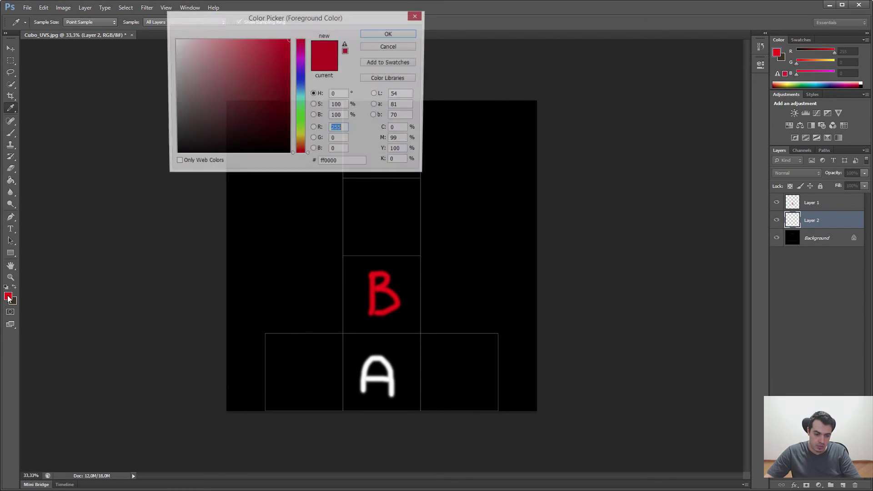
pyautogui.moveTo(227, 88); pyautogui.dragTo(144, 19)
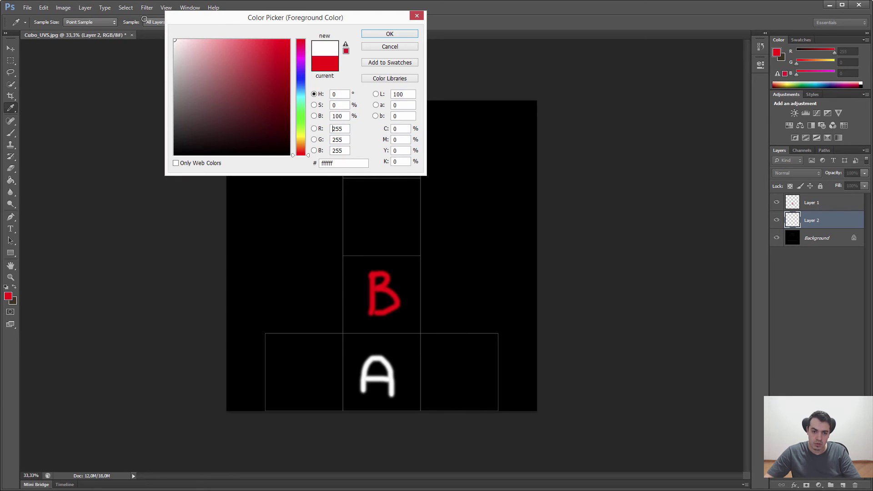
pyautogui.click(374, 37)
pyautogui.click(466, 174)
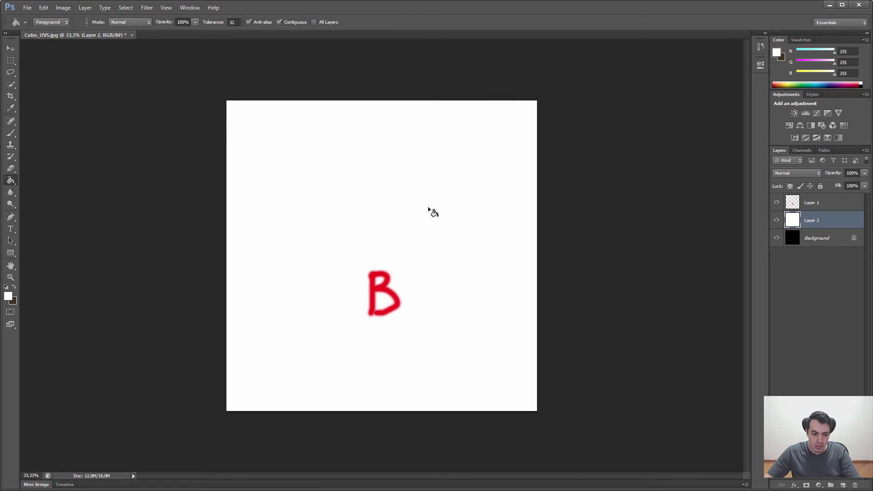
pyautogui.hotkey('ctrl', 'z')
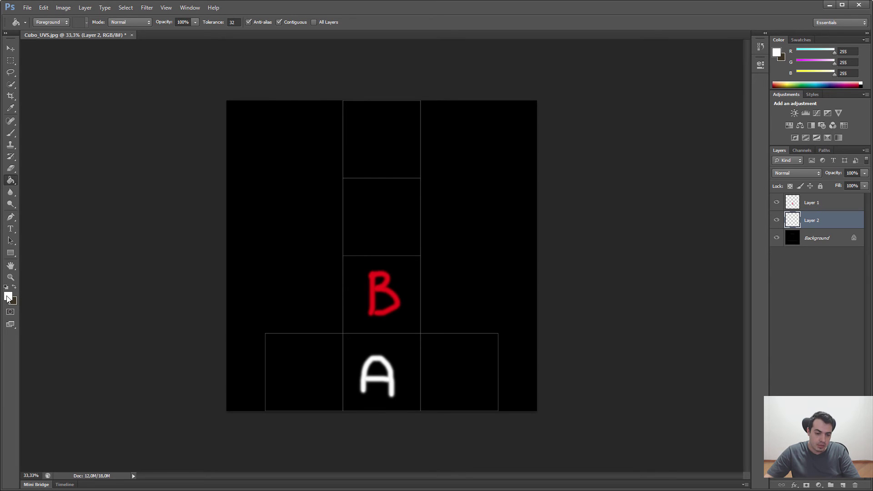
# - Set the foreground color to yellow (RGB 255, 240, 0) and fill Layer 2 with it using the Paint Bucket tool
pyautogui.click(7, 296)
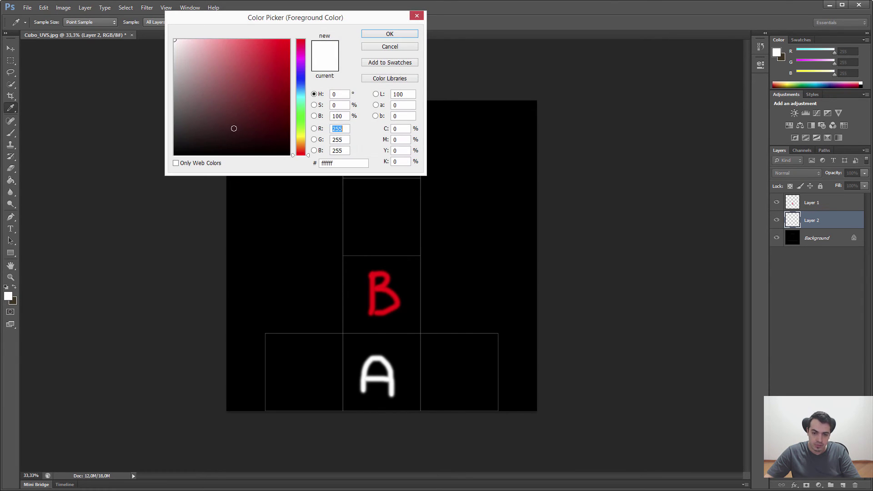
pyautogui.moveTo(306, 150); pyautogui.dragTo(305, 137)
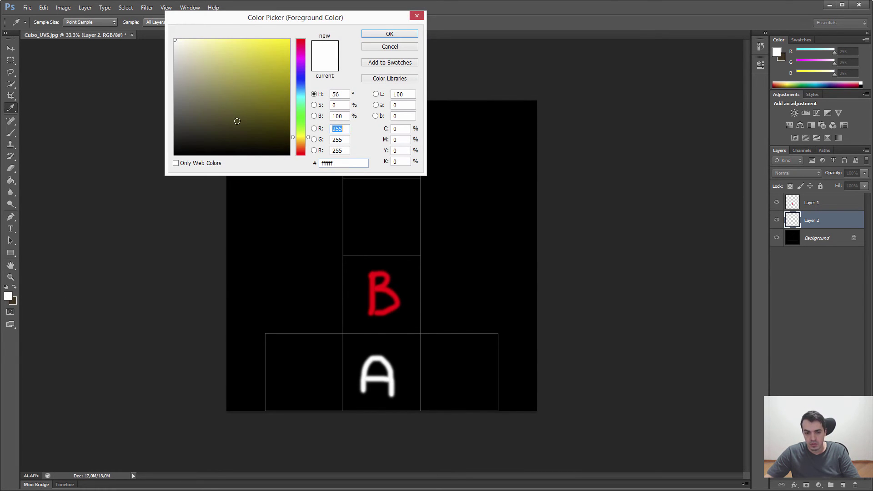
pyautogui.click(289, 40)
pyautogui.click(389, 34)
pyautogui.press('g')
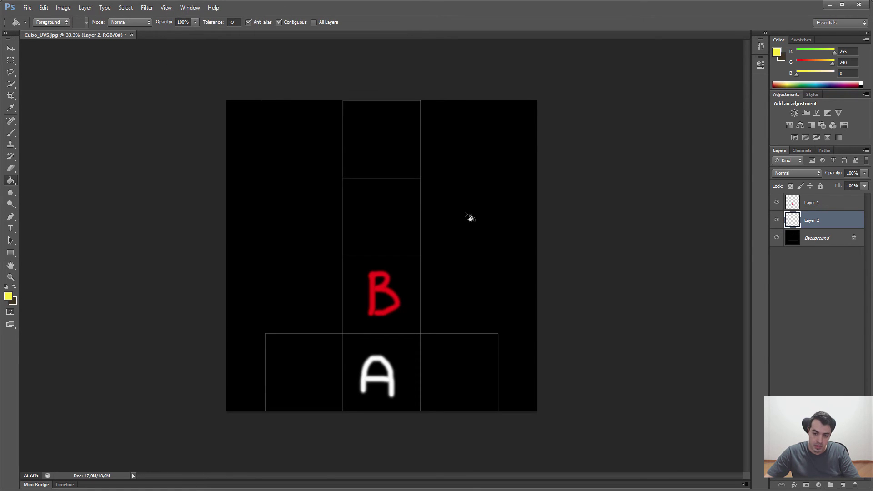
pyautogui.click(465, 223)
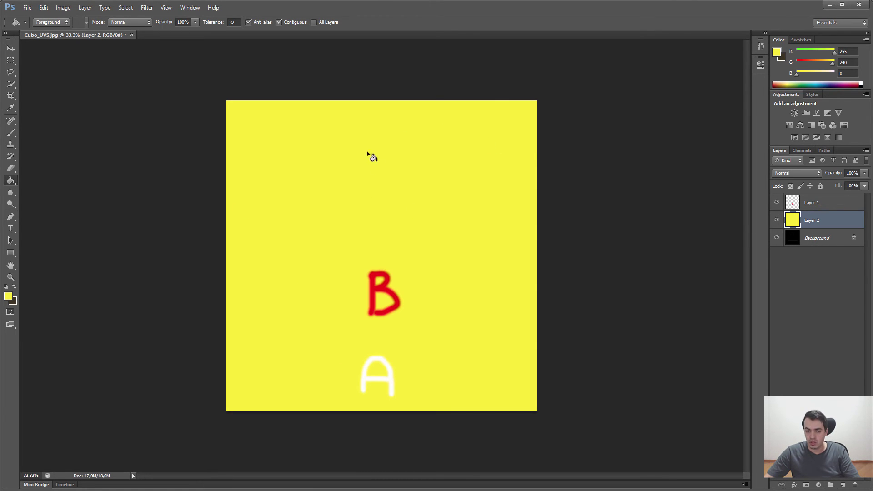
# - Start saving the image under a new name in the MAYA project's sourceimages folder, with JPEG as the format
pyautogui.click(26, 9)
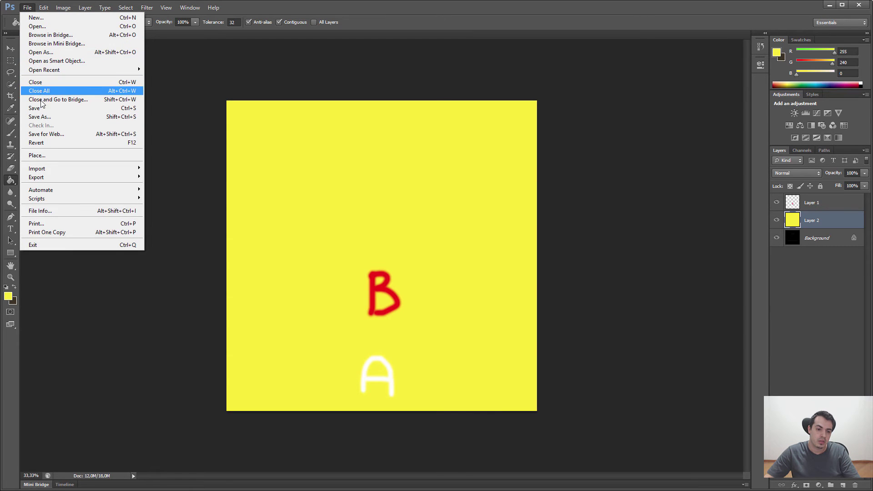
pyautogui.click(41, 116)
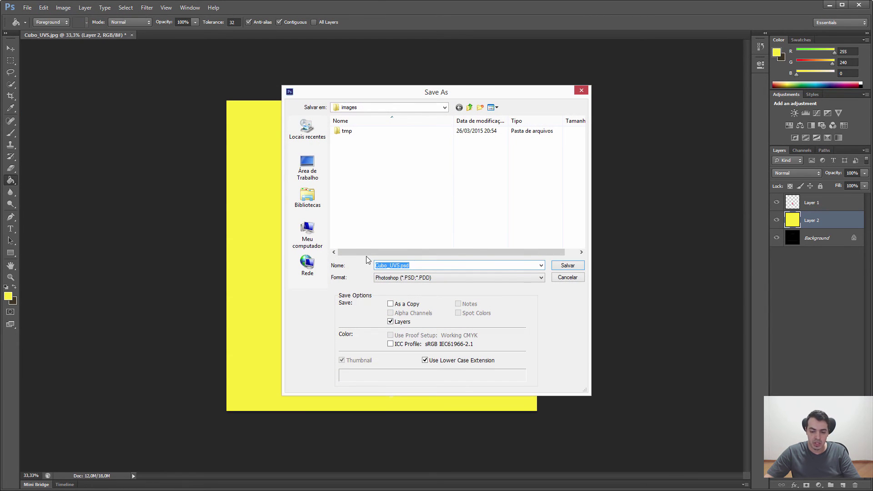
pyautogui.click(470, 109)
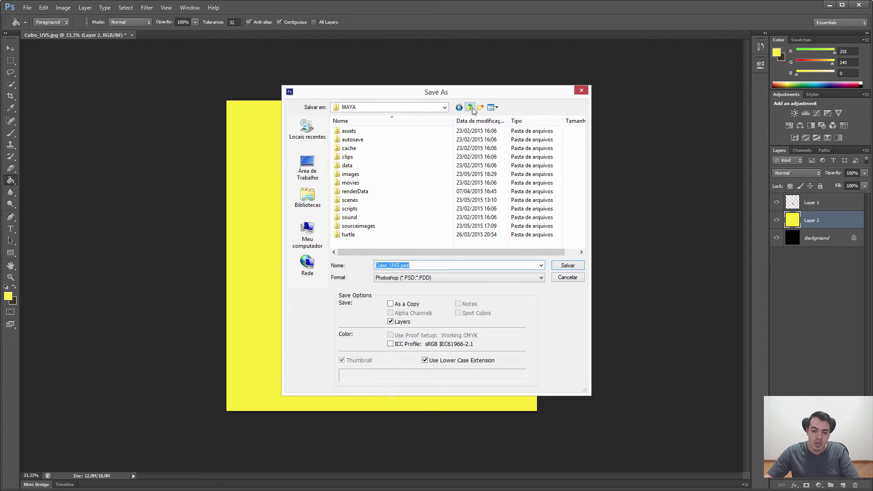
pyautogui.doubleClick(357, 226)
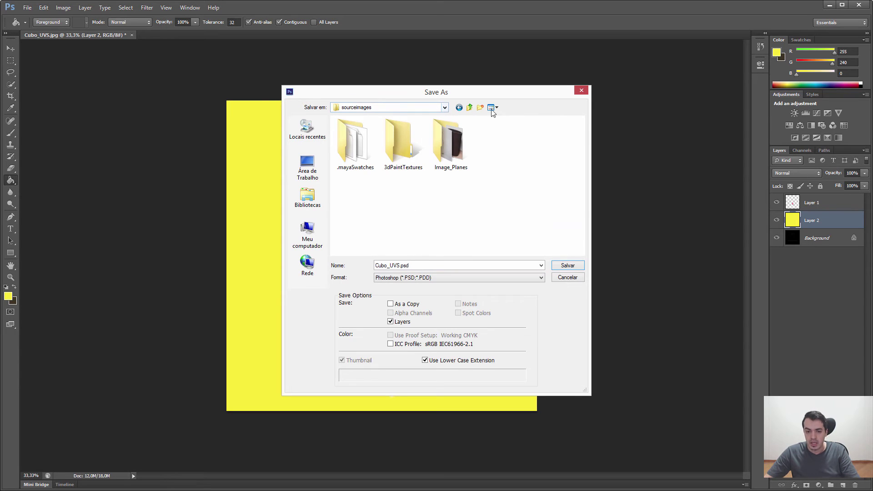
pyautogui.doubleClick(406, 264)
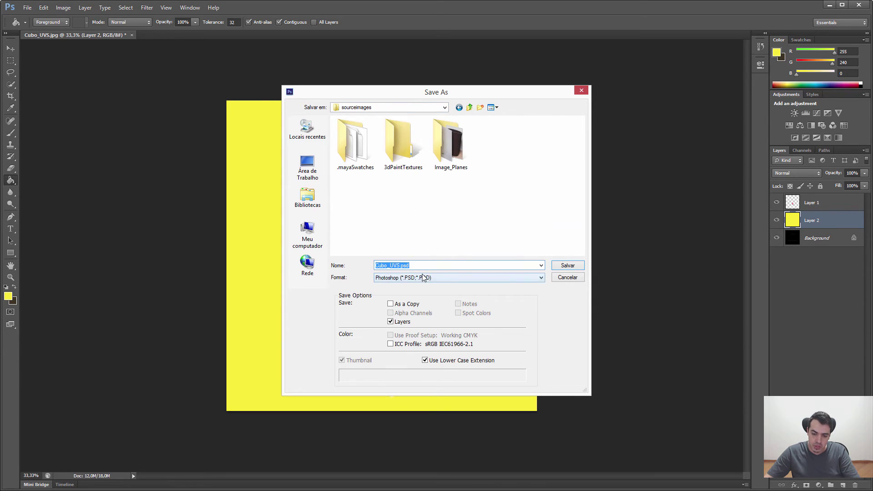
pyautogui.click(422, 278)
pyautogui.click(400, 332)
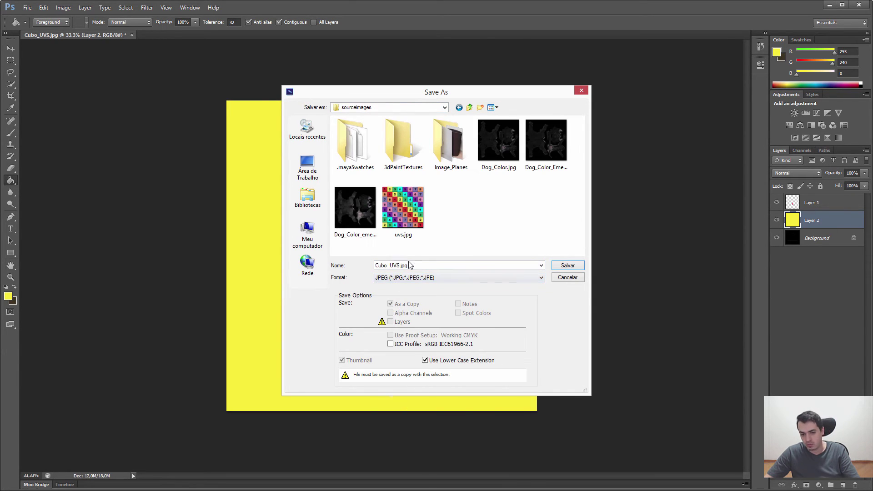
# - Name the file Cubo_Color.jpg and save it at Maximum quality (12) with the Baseline ("Standard") format option
pyautogui.doubleClick(409, 265)
pyautogui.click(401, 265)
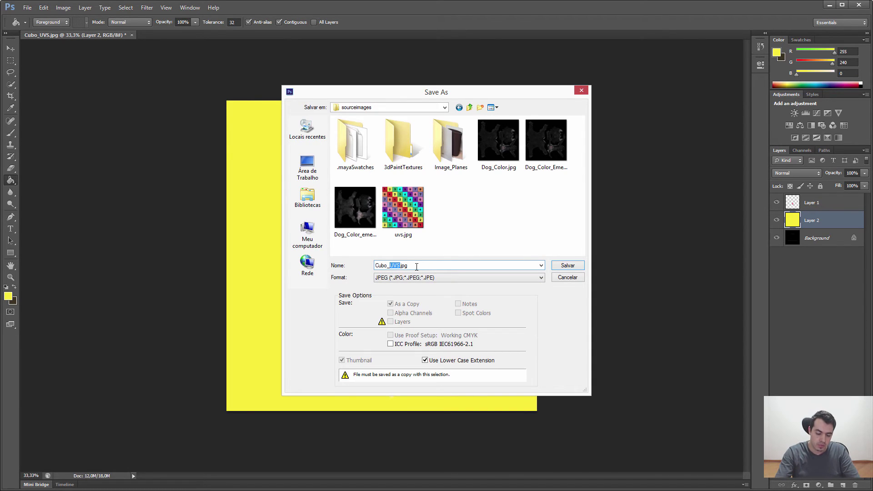
pyautogui.write('Color')
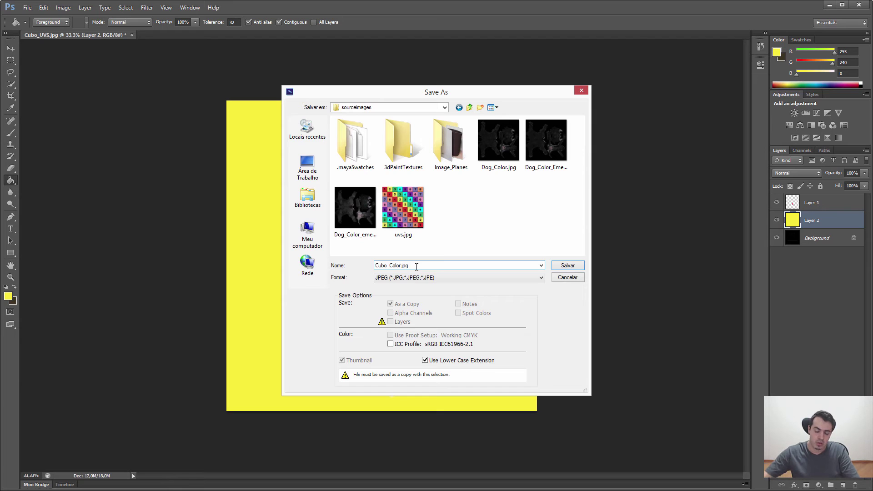
pyautogui.click(566, 266)
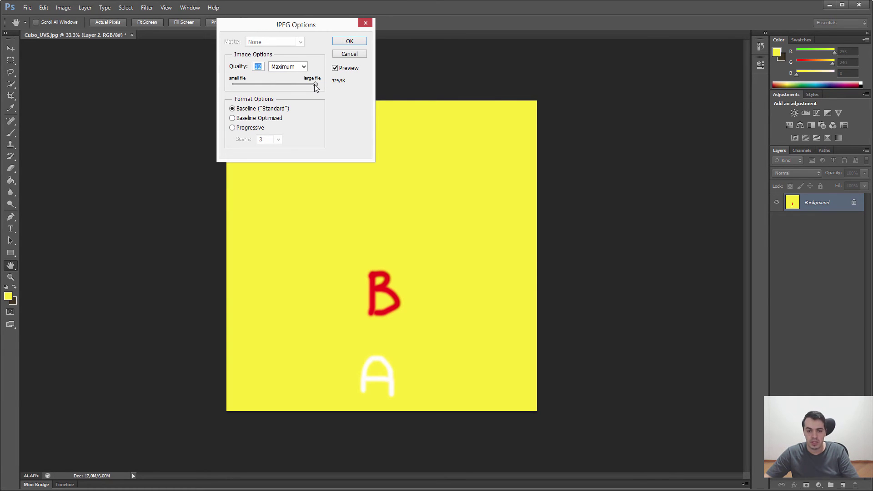
pyautogui.moveTo(313, 84); pyautogui.dragTo(235, 83)
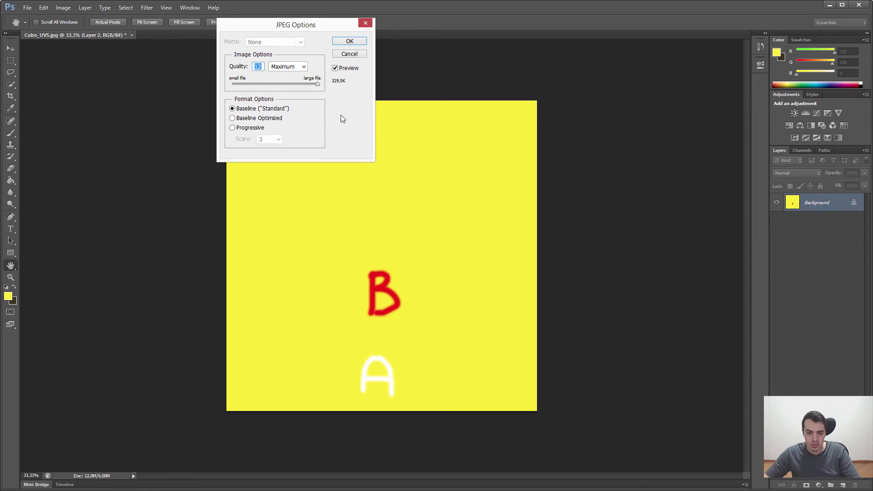
pyautogui.click(348, 41)
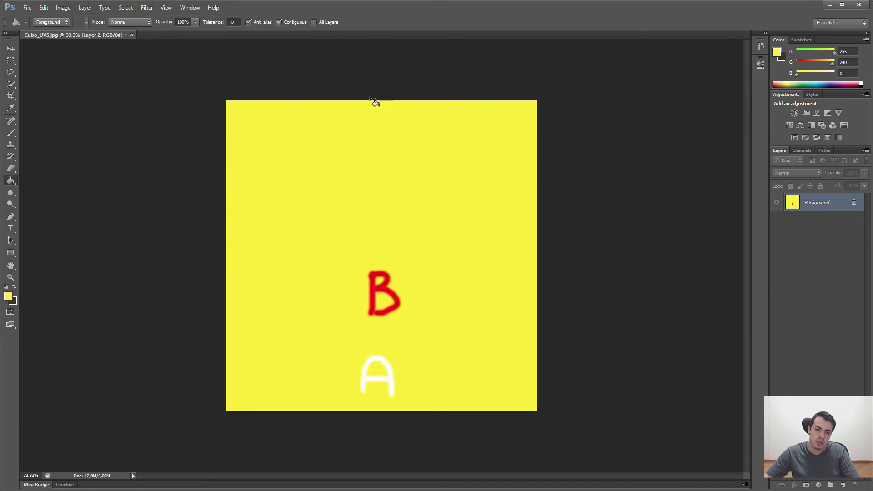
# - Switch to Maya and show the Uvs_Objetos_Lyr display layer so all its textured objects are in view
pyautogui.click(829, 6)
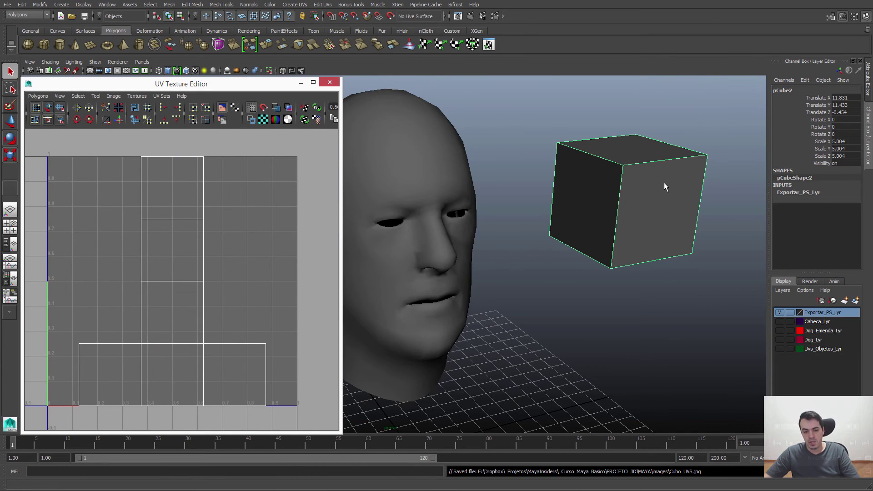
pyautogui.click(779, 349)
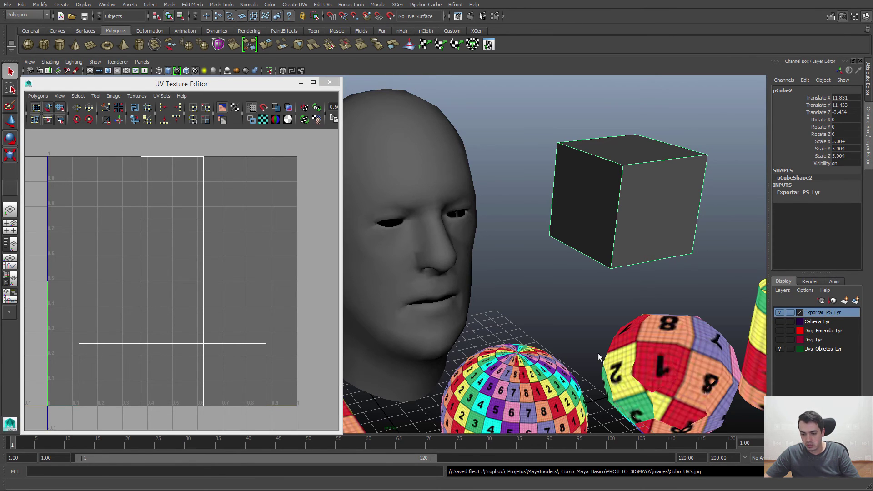
pyautogui.scroll(-5, 514, 298)
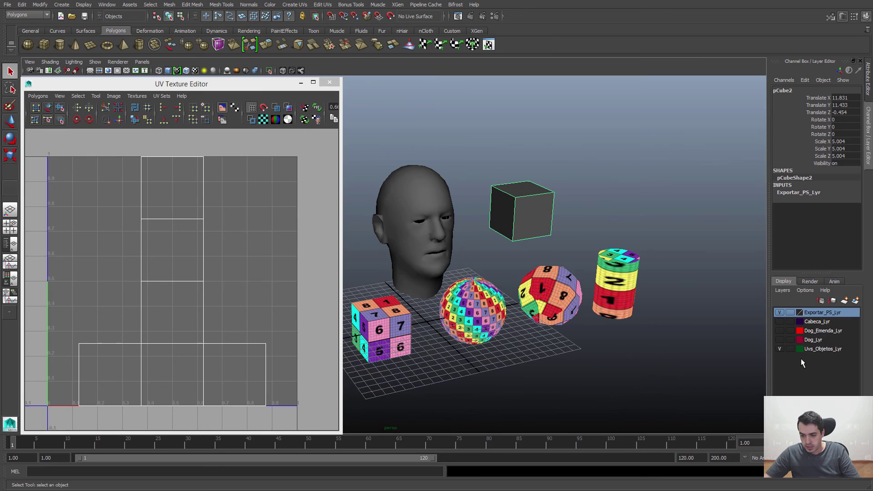
# - Hide the Uvs_Objetos_Lyr display layer and create a new Surface Shader material in the Hypershade
pyautogui.click(779, 349)
pyautogui.click(107, 5)
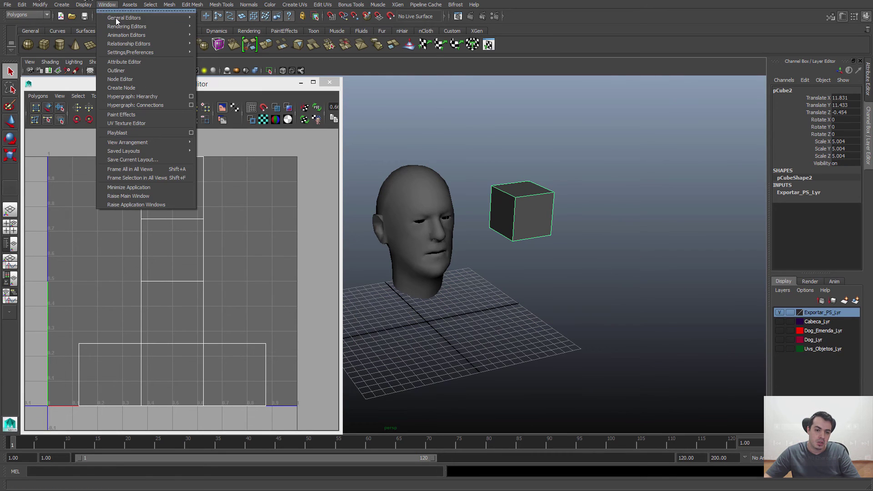
pyautogui.moveTo(120, 26)
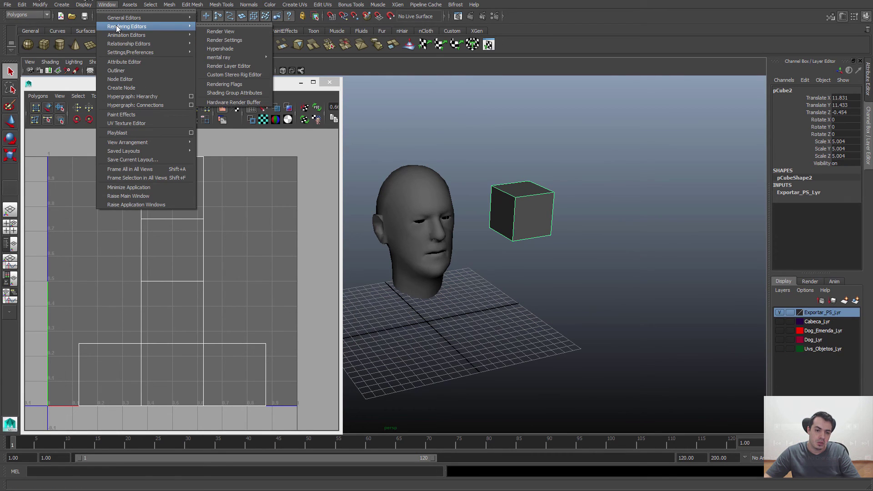
pyautogui.click(219, 49)
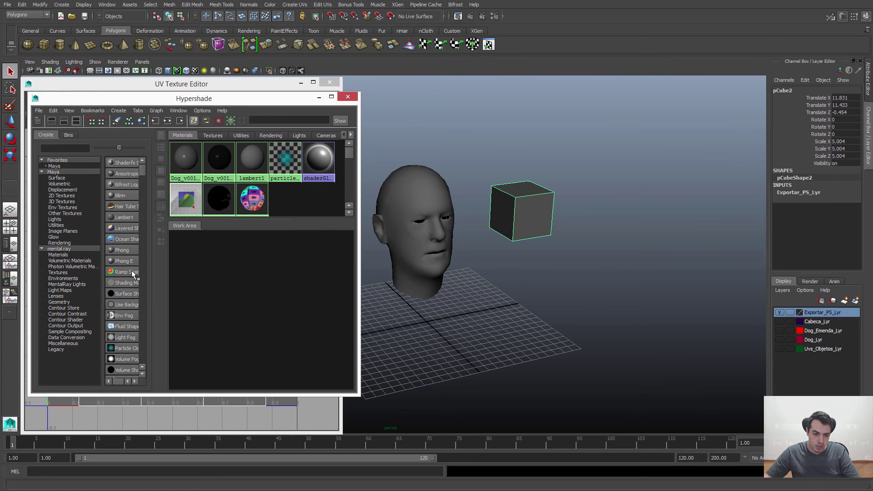
pyautogui.click(54, 179)
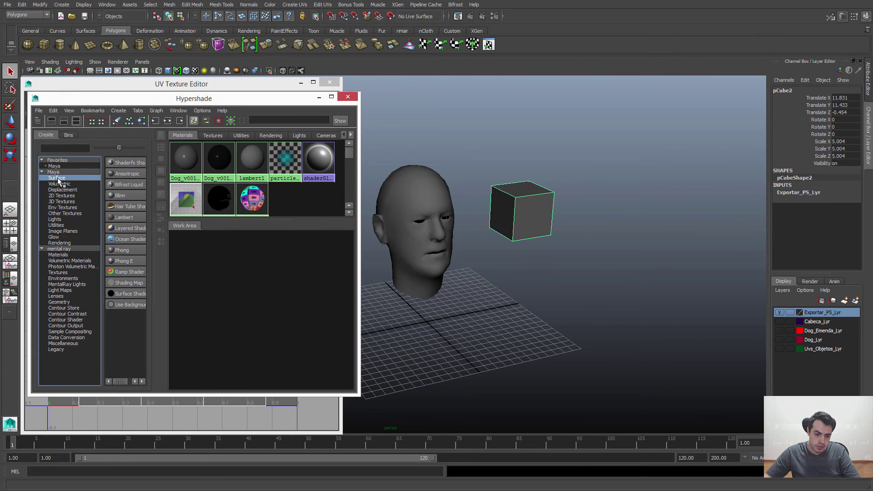
pyautogui.click(123, 298)
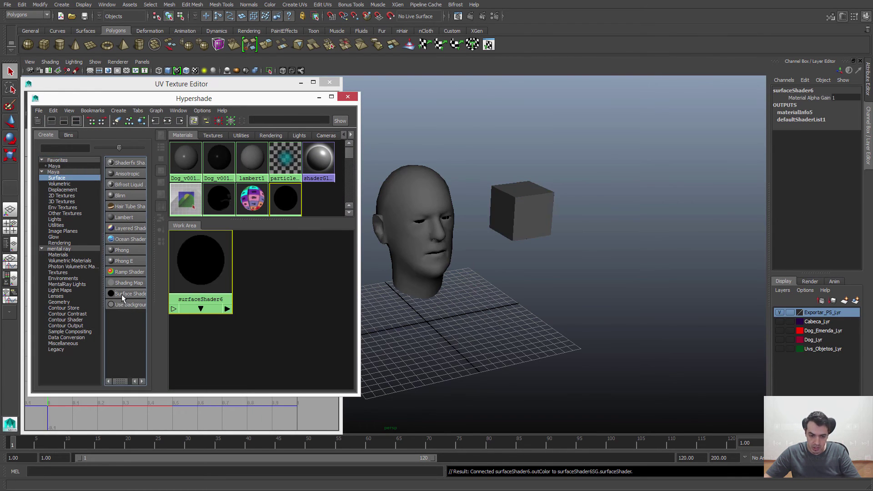
pyautogui.moveTo(203, 269); pyautogui.dragTo(275, 296)
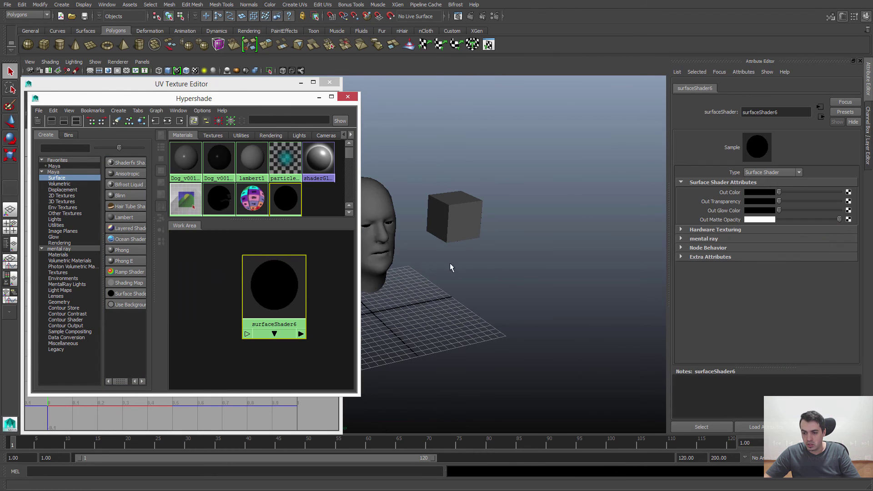
# - Map a File texture to the Surface Shader's Out Color and load Cubo_Color.jpg from the sourceimages folder into it
pyautogui.click(848, 192)
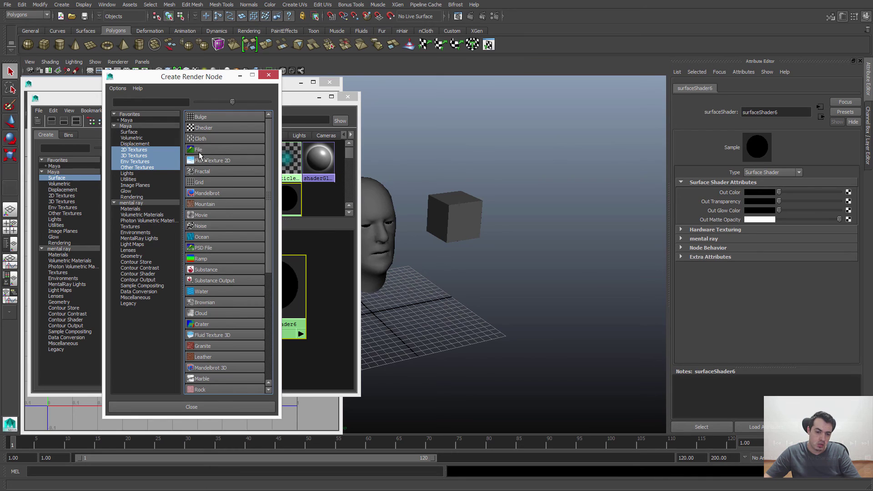
pyautogui.click(196, 150)
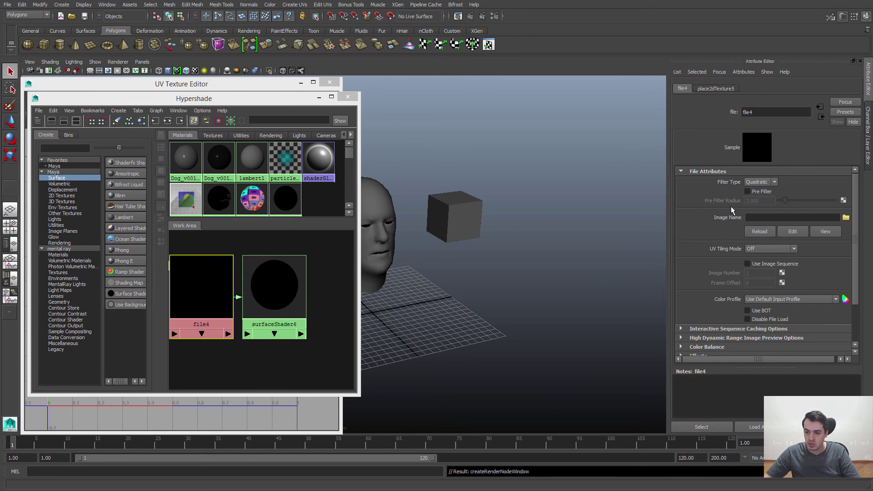
pyautogui.click(845, 218)
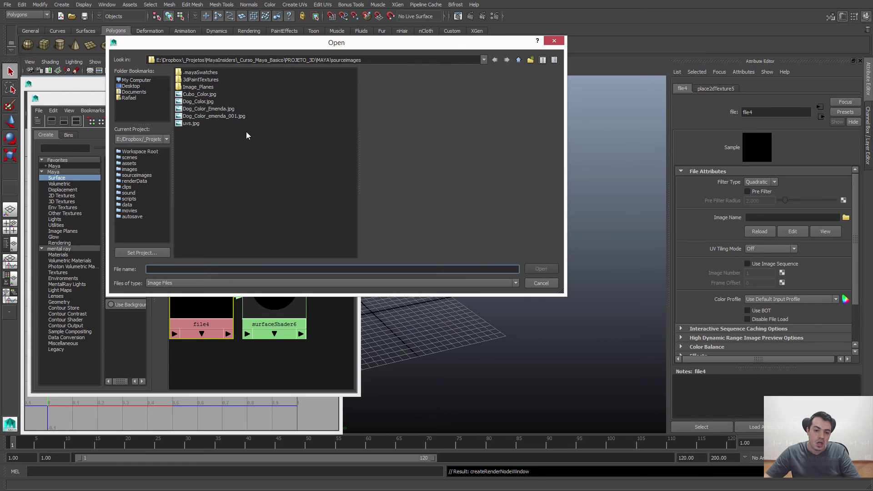
pyautogui.click(203, 94)
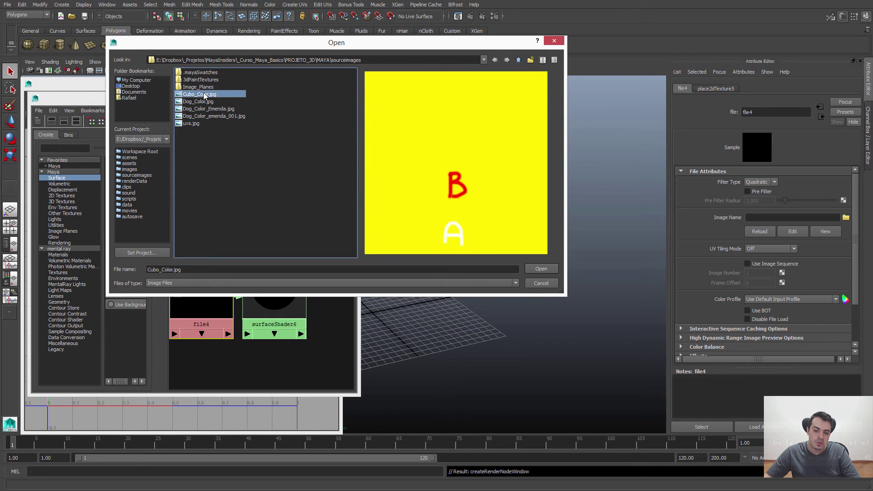
pyautogui.doubleClick(204, 94)
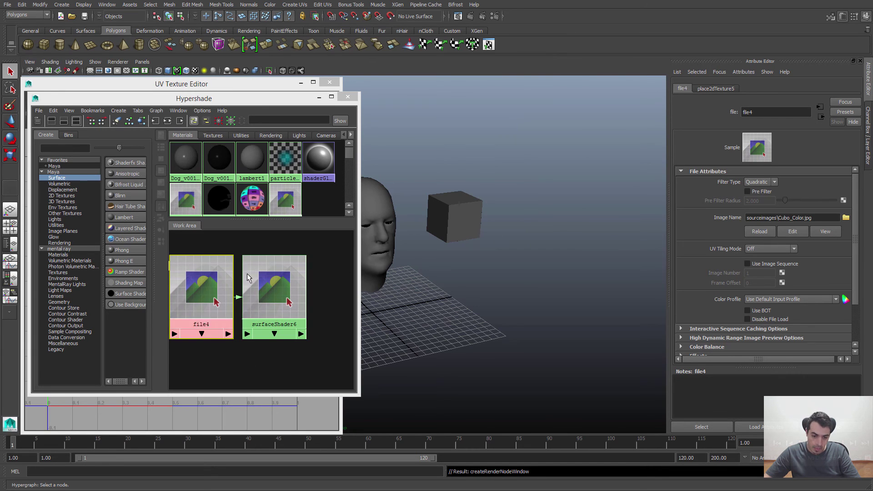
# - Arrange the new shader's nodes in the work area and refresh the swatch of its file texture node
pyautogui.keyDown('alt'); pyautogui.moveTo(238, 364); pyautogui.dragTo(280, 361, button='middle'); pyautogui.keyUp('alt')
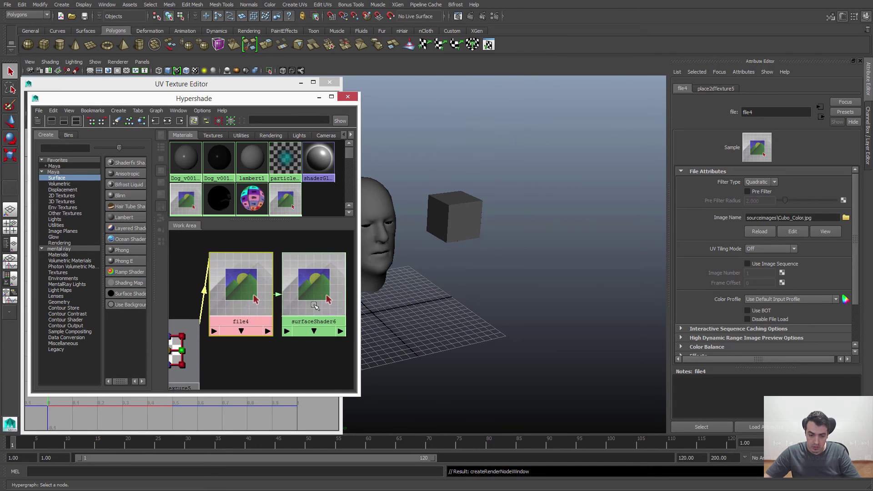
pyautogui.moveTo(290, 294)
pyautogui.moveTo(339, 281); pyautogui.dragTo(335, 289)
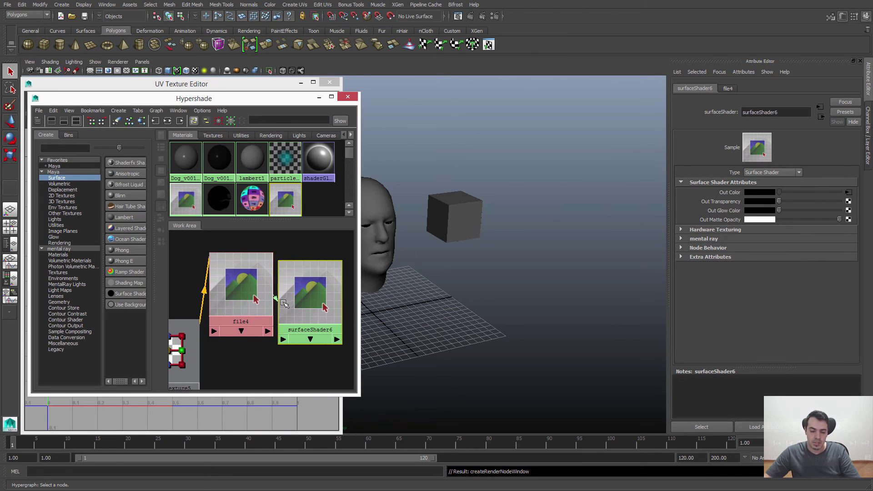
pyautogui.rightClick(242, 277)
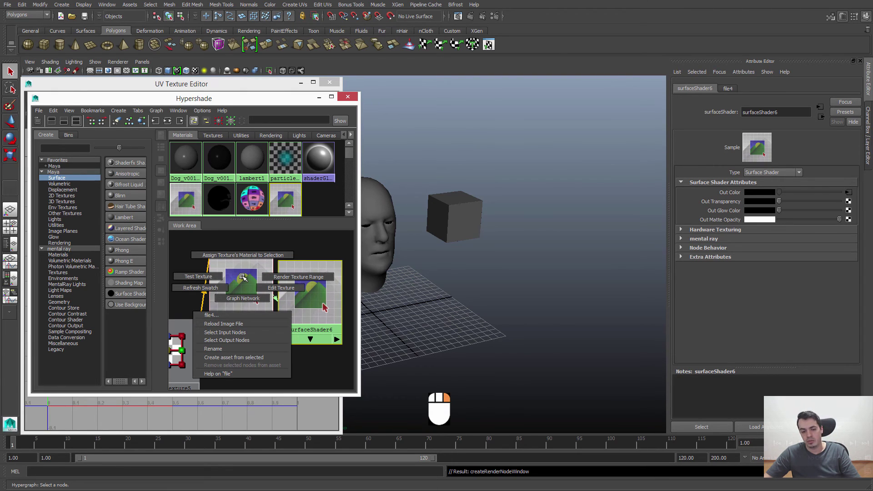
pyautogui.click(214, 289)
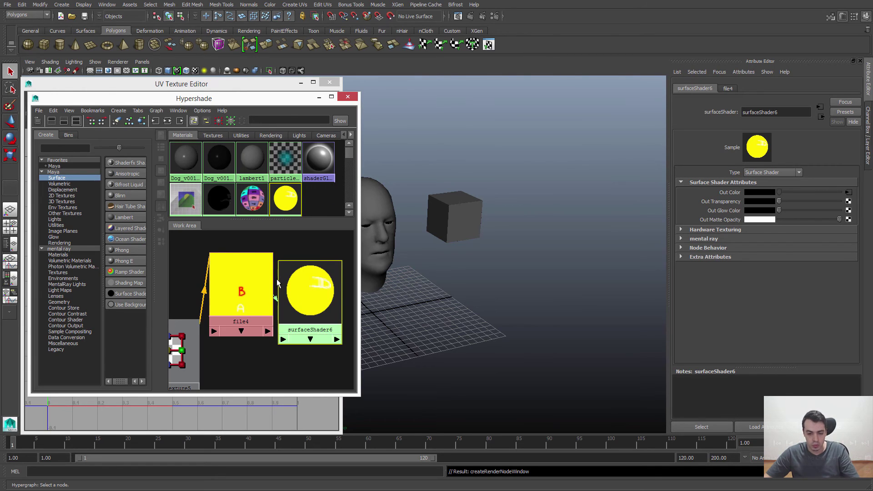
# - Assign the new Cubo_Color surface shader to the cube beside the head and check the letters on its faces
pyautogui.click(444, 218)
pyautogui.rightClick(303, 287)
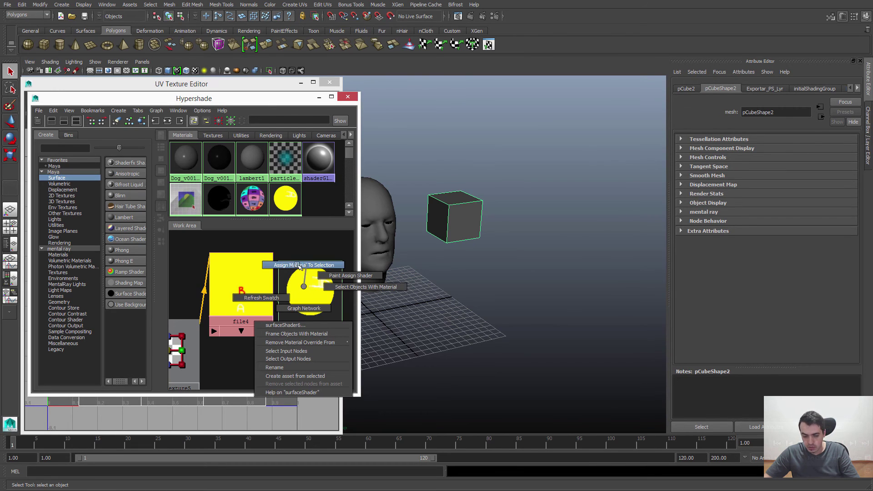
pyautogui.click(300, 265)
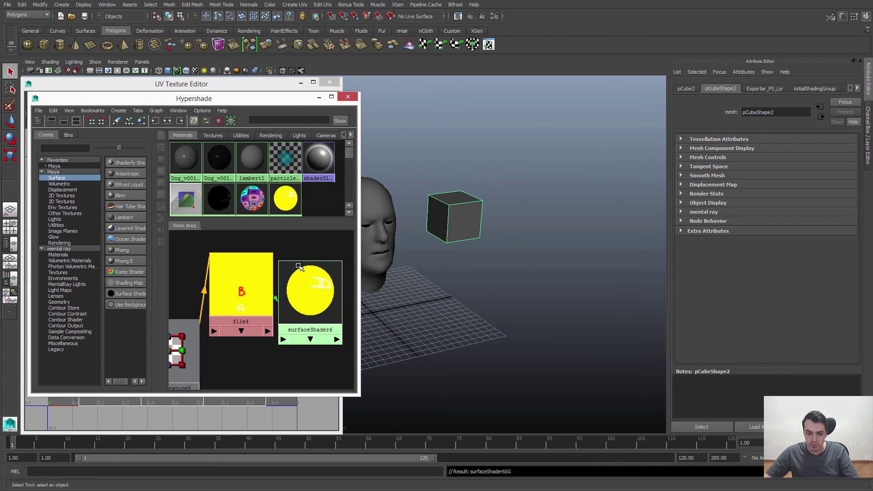
pyautogui.click(514, 159)
pyautogui.keyDown('alt'); pyautogui.moveTo(504, 246); pyautogui.dragTo(534, 308); pyautogui.keyUp('alt')
pyautogui.keyDown('alt'); pyautogui.moveTo(535, 308); pyautogui.dragTo(575, 306, button='right'); pyautogui.keyUp('alt')
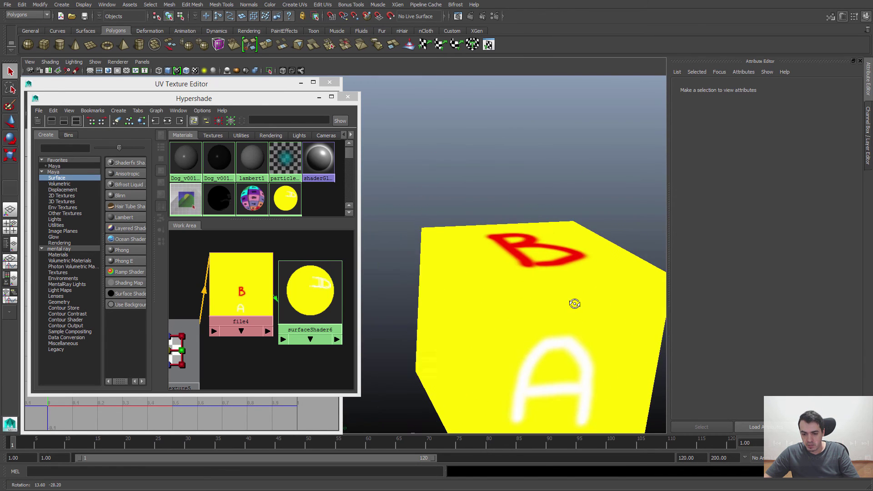
pyautogui.keyDown('alt'); pyautogui.moveTo(574, 306); pyautogui.dragTo(458, 267); pyautogui.keyUp('alt')
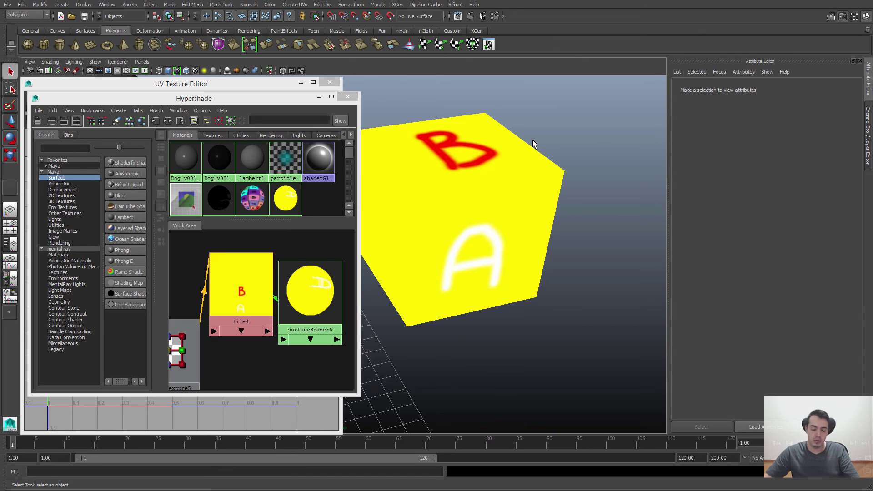
pyautogui.click(488, 272)
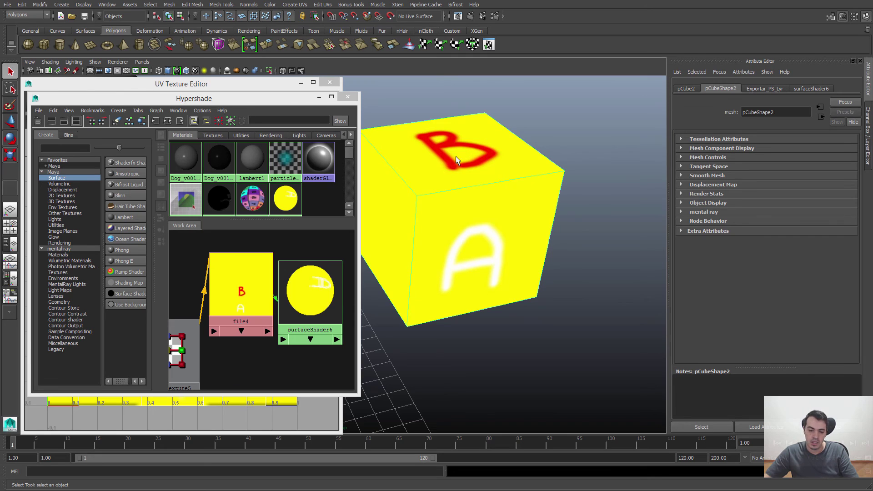
pyautogui.scroll(-6, 455, 156)
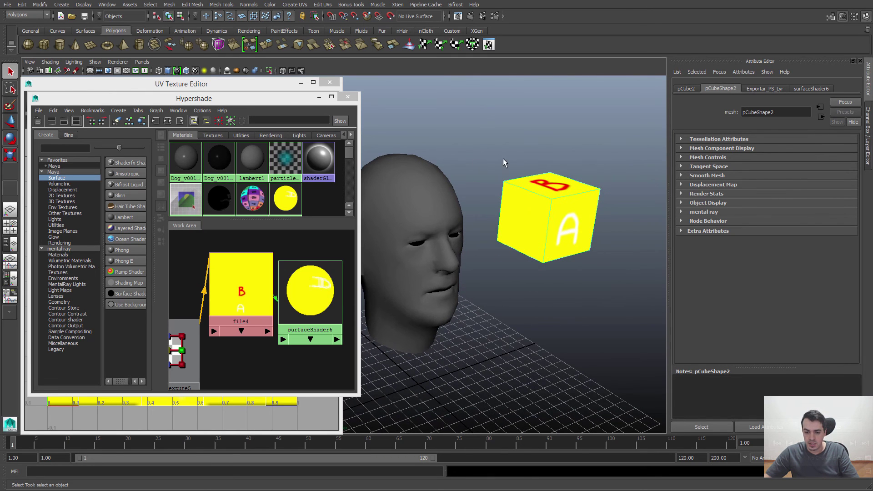
# - Export a 2048 x 2048 JPEG UV snapshot of the head mesh as Cabeca_Uvs in the project's images folder
pyautogui.click(440, 183)
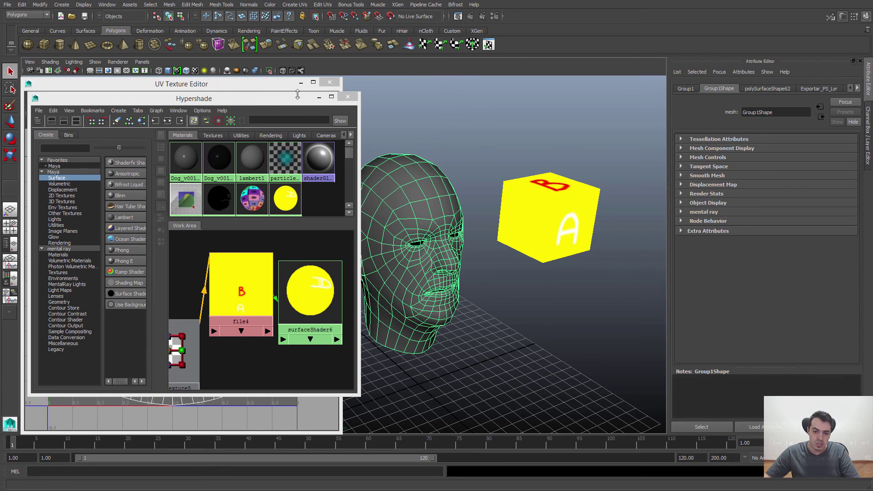
pyautogui.click(319, 97)
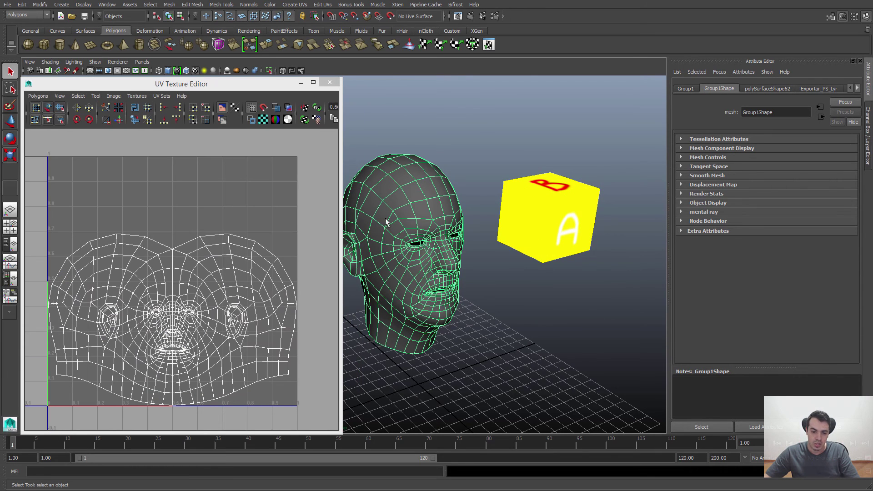
pyautogui.click(38, 96)
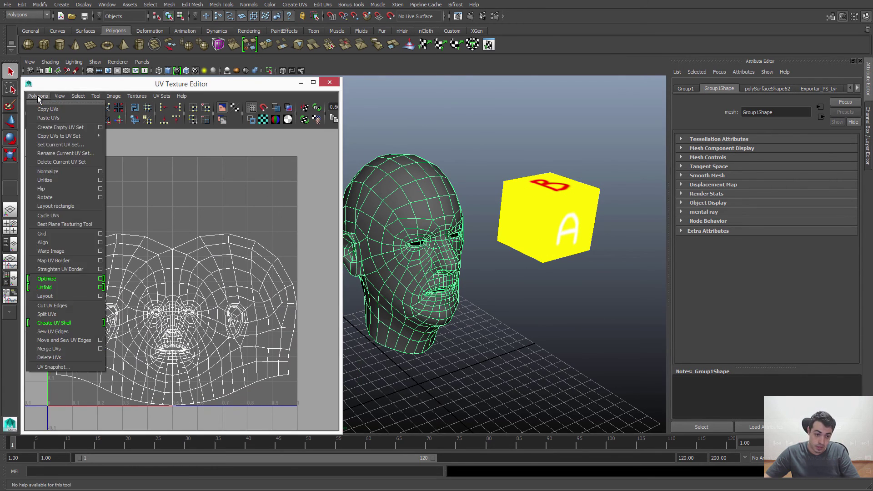
pyautogui.click(55, 367)
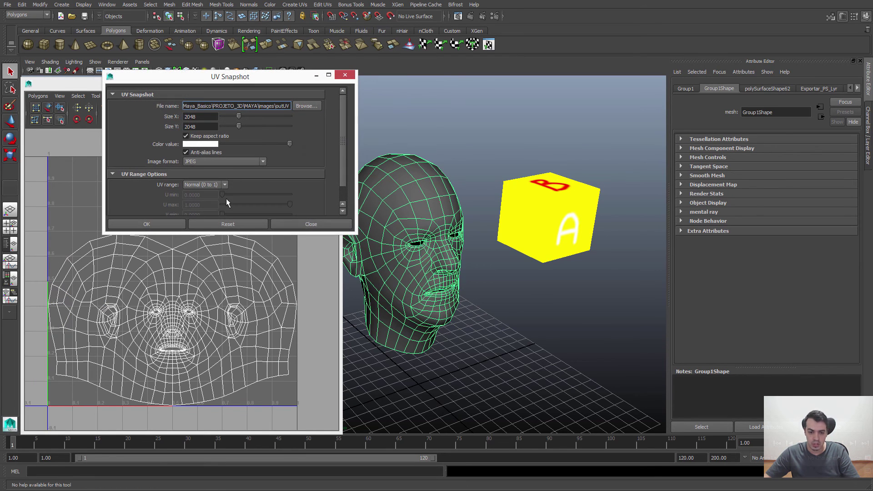
pyautogui.click(301, 106)
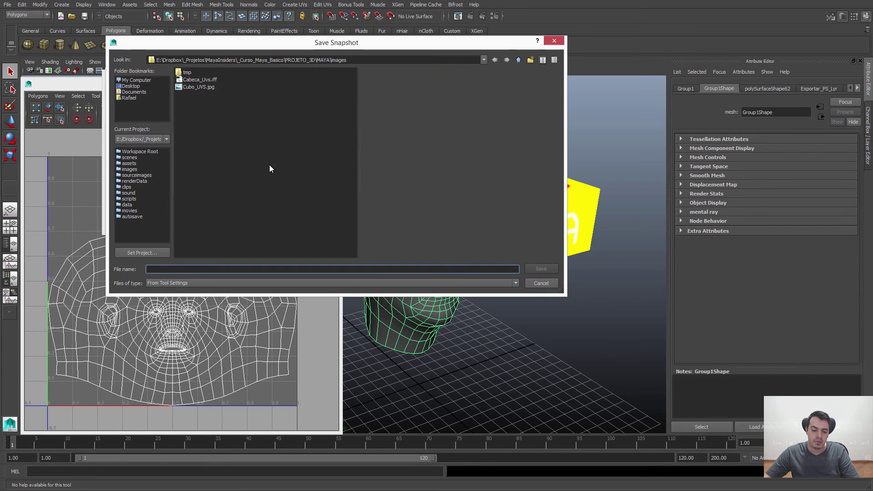
pyautogui.write('Cabeca')
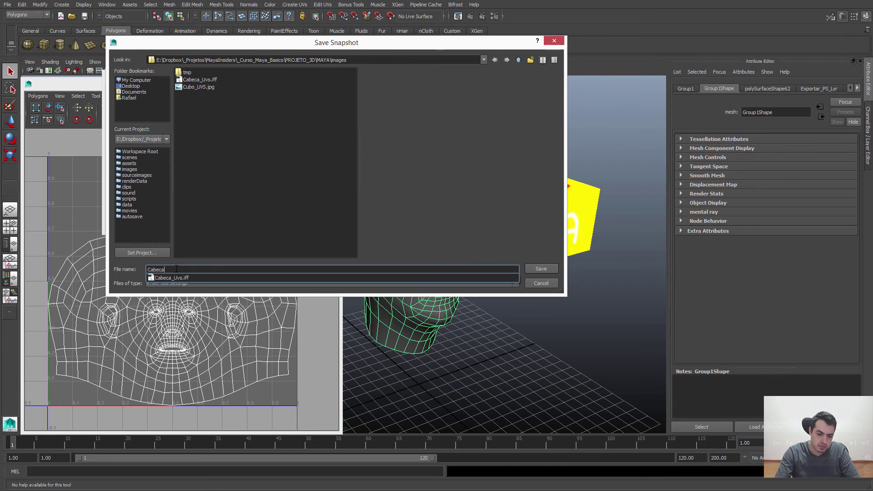
pyautogui.write('_Uvs')
pyautogui.press('Return')
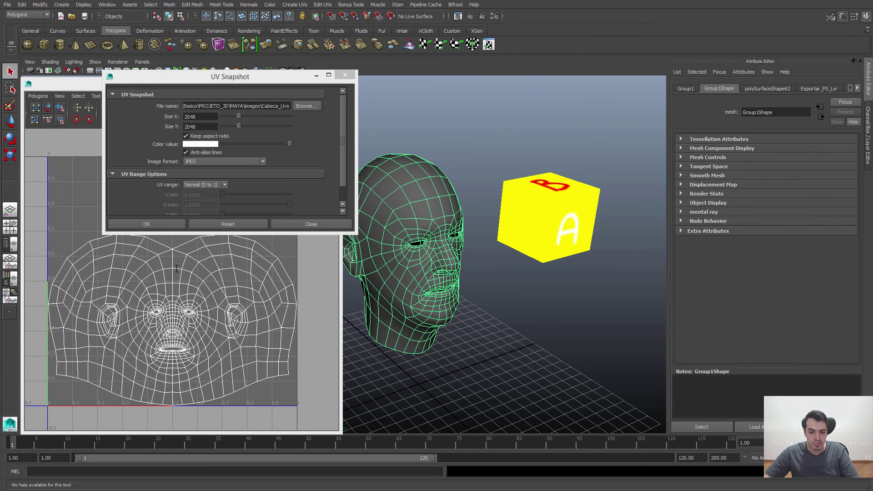
pyautogui.click(155, 224)
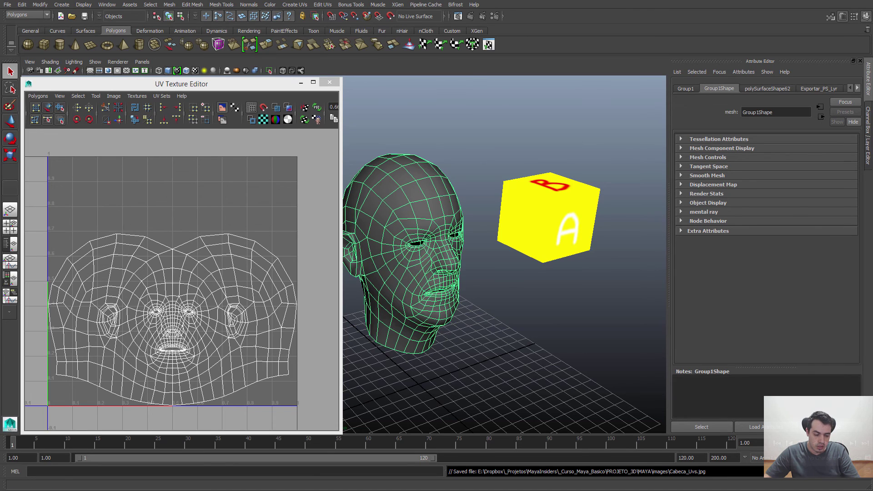
# - Switch to Photoshop and close the Cubo_UVS.jpg document without saving its changes
pyautogui.hotkey('alt', 'Tab')
pyautogui.click(132, 35)
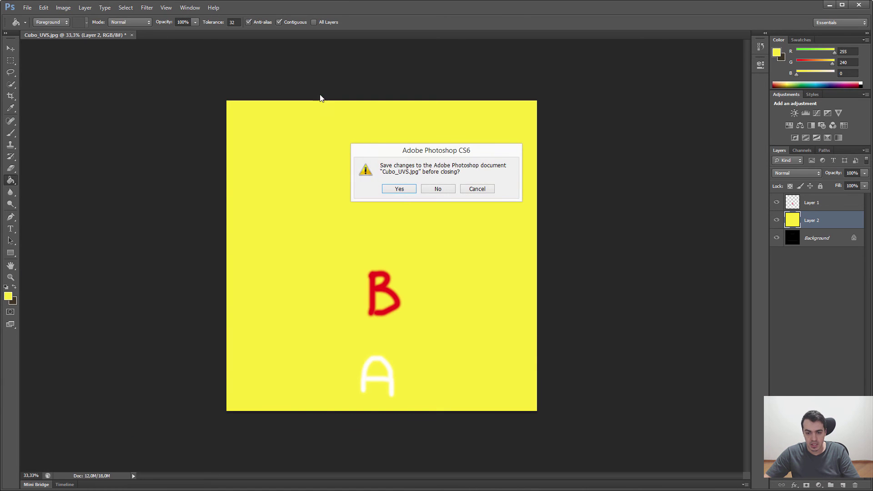
pyautogui.click(475, 191)
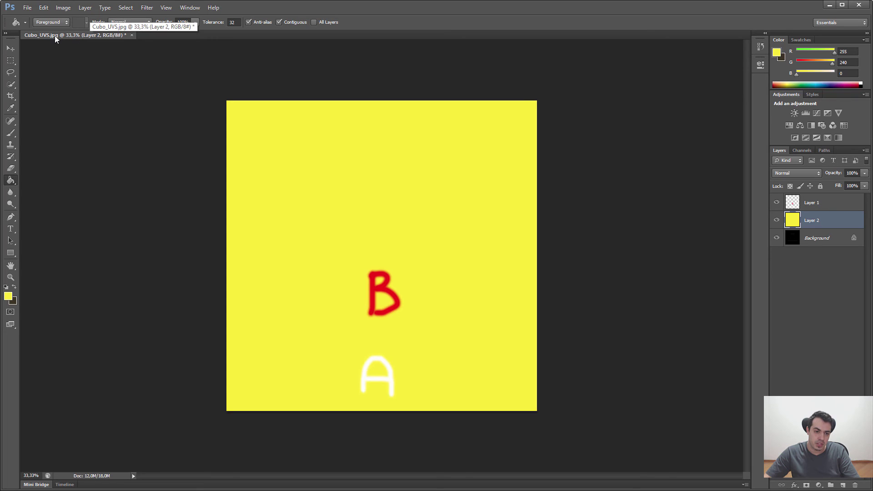
pyautogui.moveTo(55, 35); pyautogui.dragTo(173, 78)
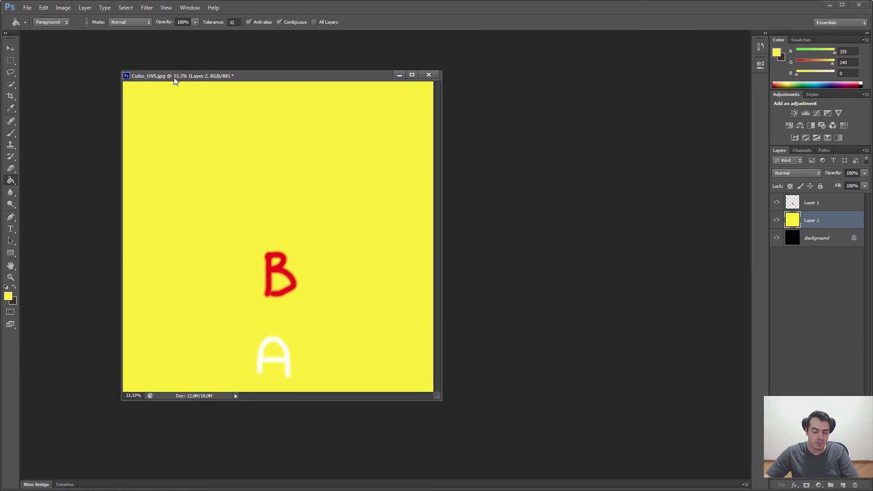
pyautogui.click(429, 75)
pyautogui.click(446, 188)
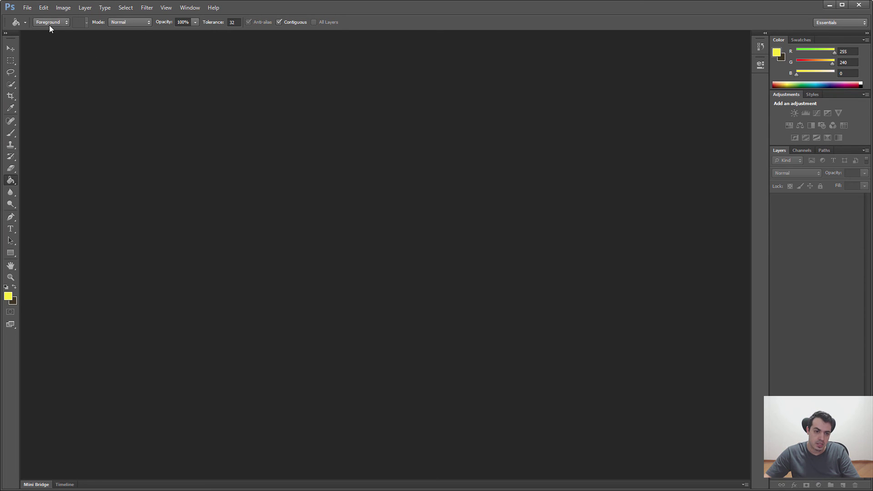
# - Open Cabeca_Uvs.jpg from the Maya project's images folder
pyautogui.click(27, 8)
pyautogui.click(37, 27)
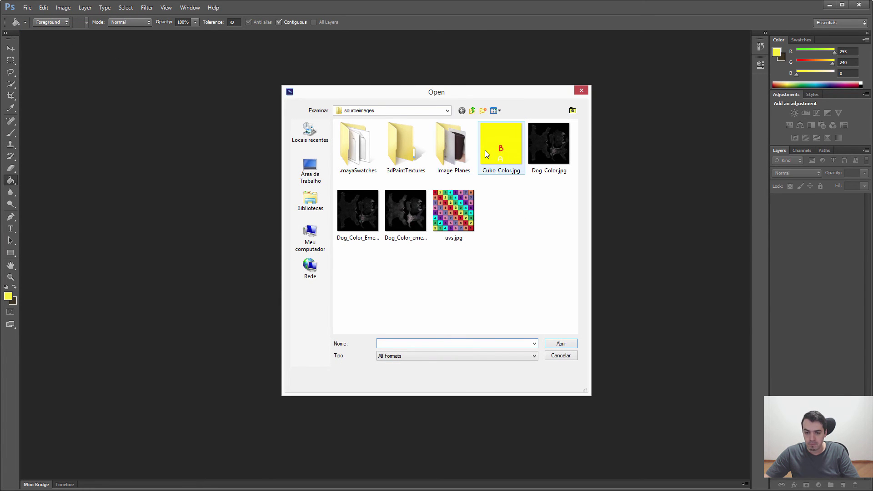
pyautogui.click(472, 111)
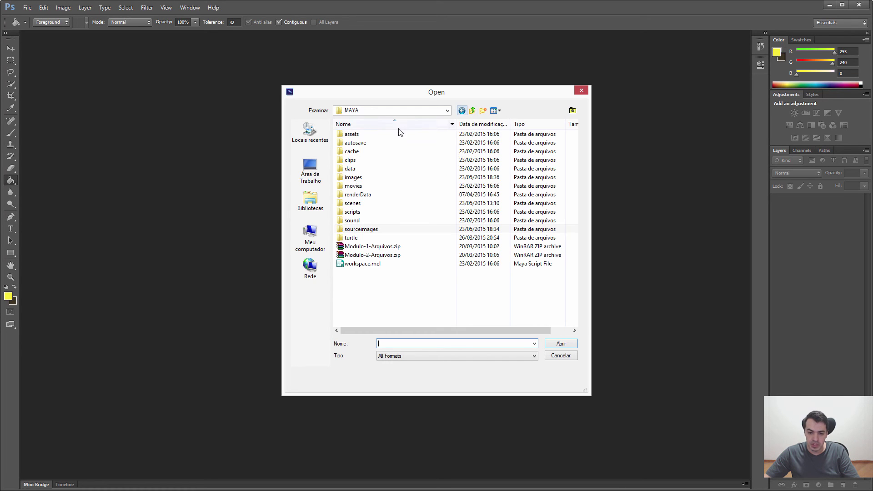
pyautogui.doubleClick(362, 177)
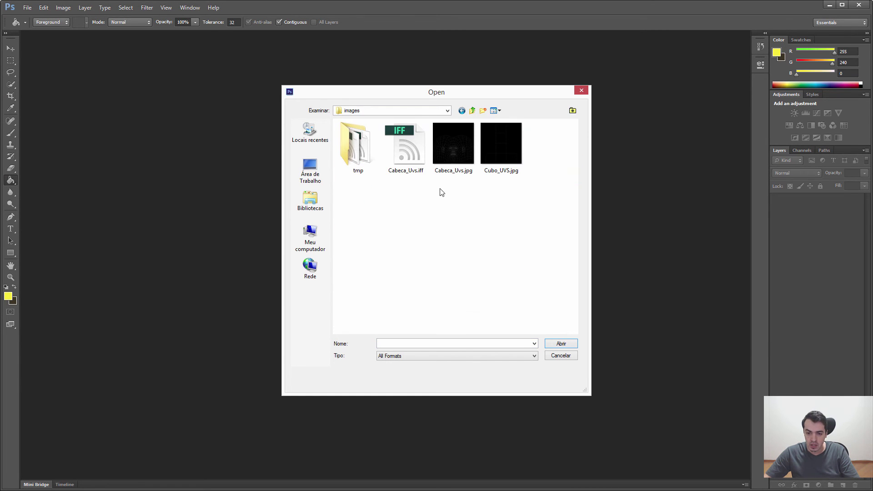
pyautogui.click(466, 150)
pyautogui.doubleClick(453, 150)
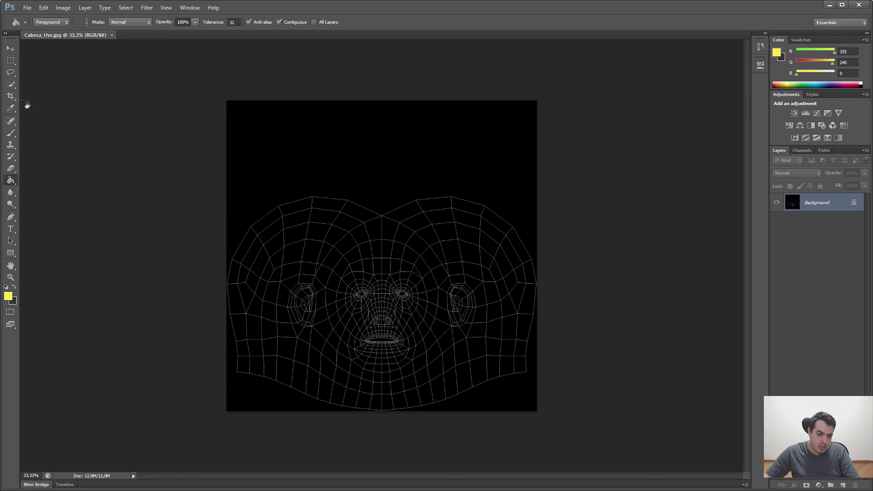
# - Enlarge the face area of the head's UV snapshot to 100% and add an empty layer above the background
pyautogui.click(11, 278)
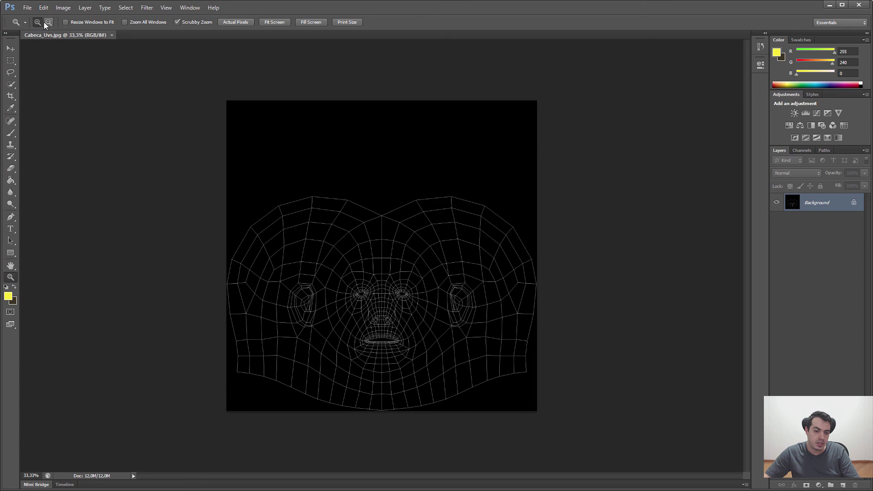
pyautogui.click(421, 301)
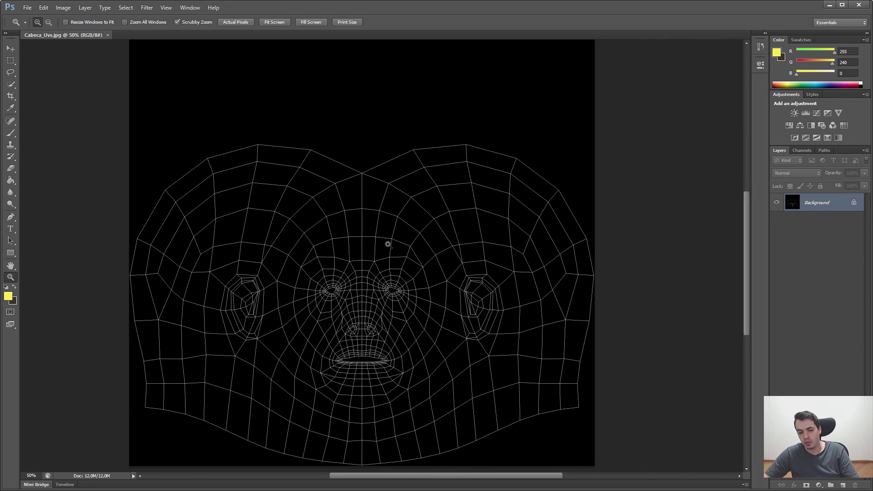
pyautogui.click(407, 243)
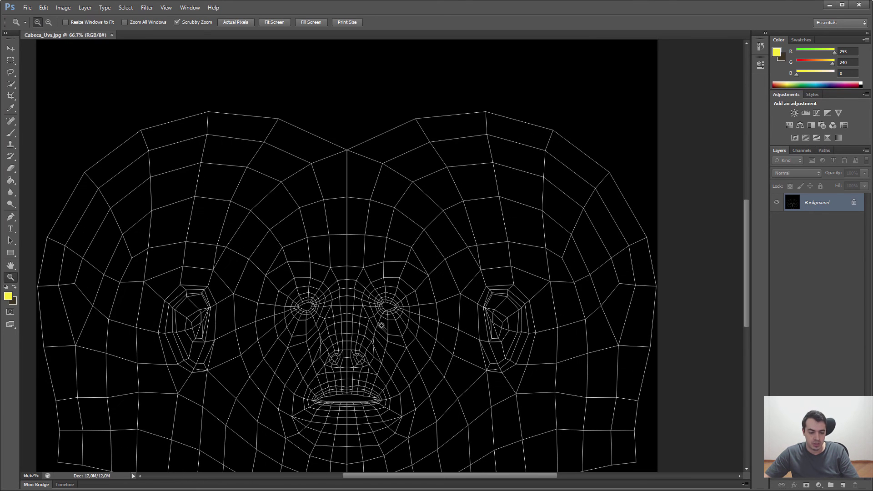
pyautogui.click(391, 315)
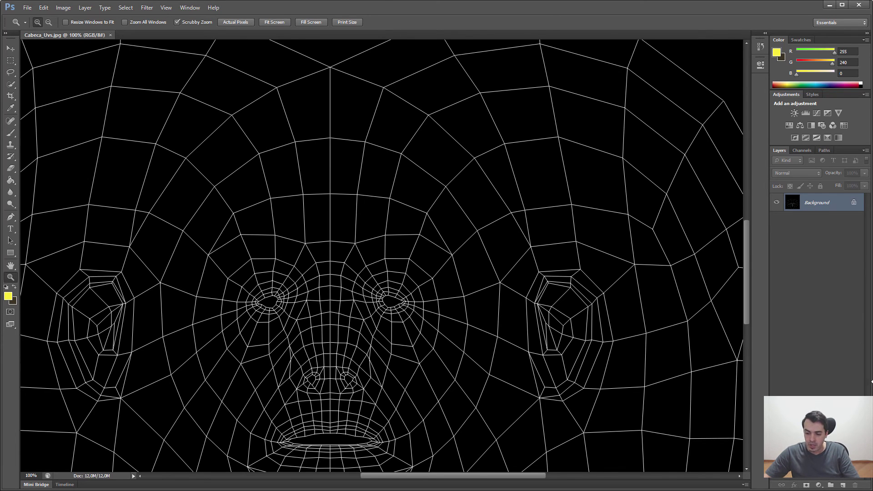
pyautogui.click(842, 486)
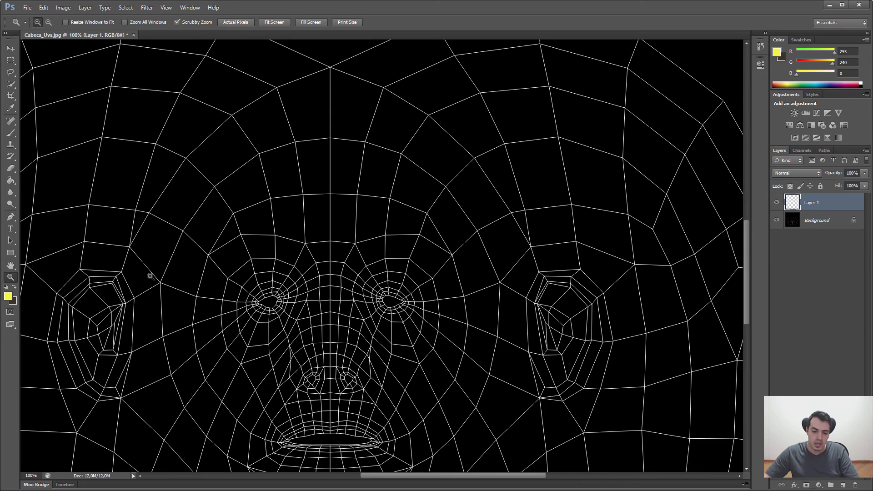
# - Set the foreground colour to skin tone ffdba3 and fill the new layer with it using the Paint Bucket
pyautogui.click(7, 297)
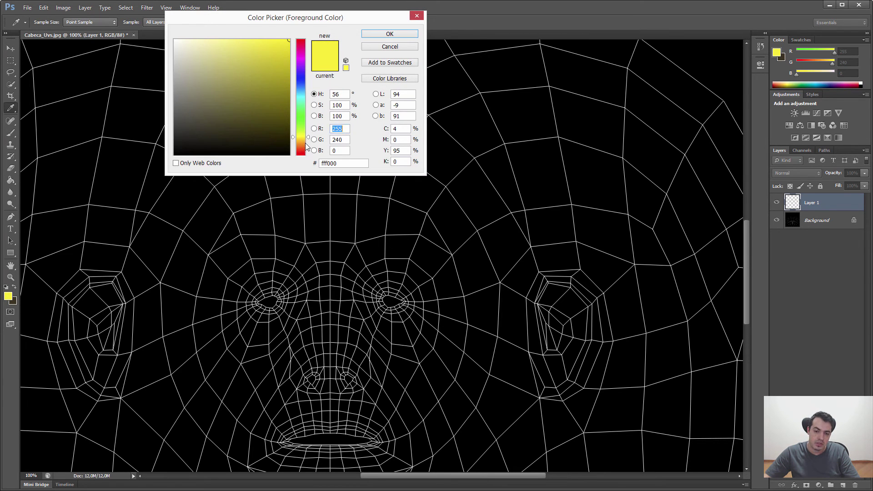
pyautogui.click(304, 142)
pyautogui.moveTo(281, 45); pyautogui.dragTo(216, 20)
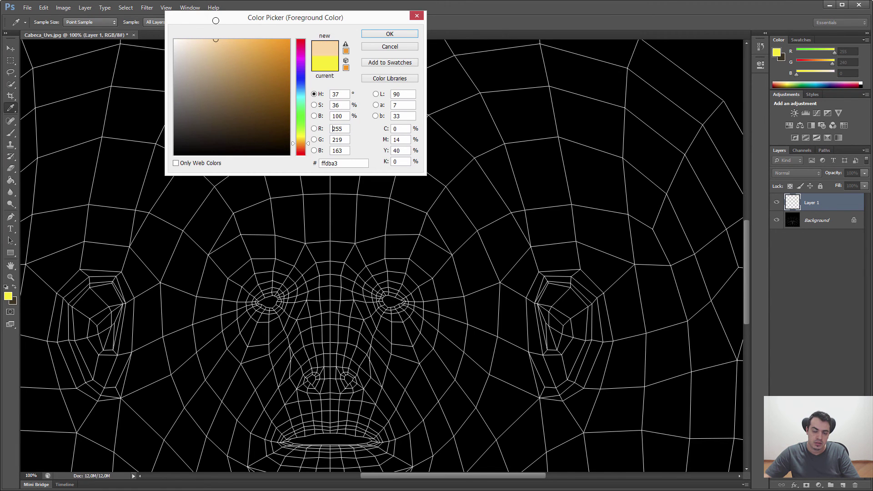
pyautogui.press('z')
pyautogui.click(381, 35)
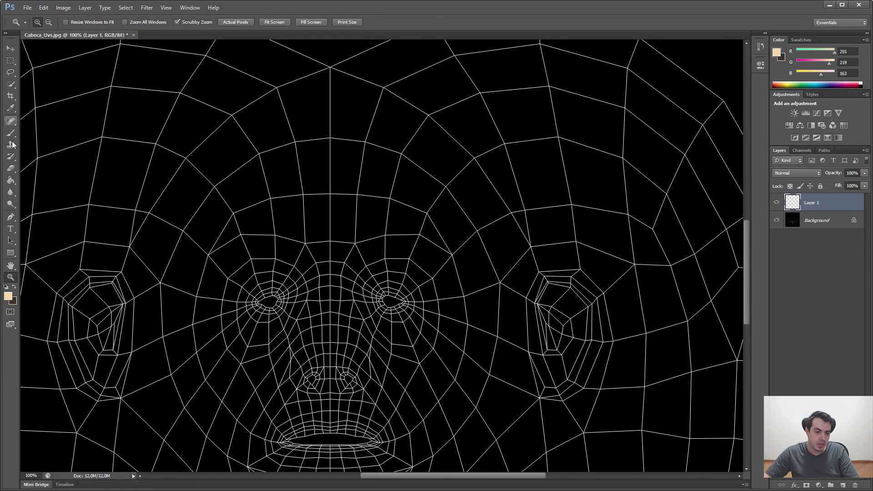
pyautogui.click(10, 180)
pyautogui.click(335, 210)
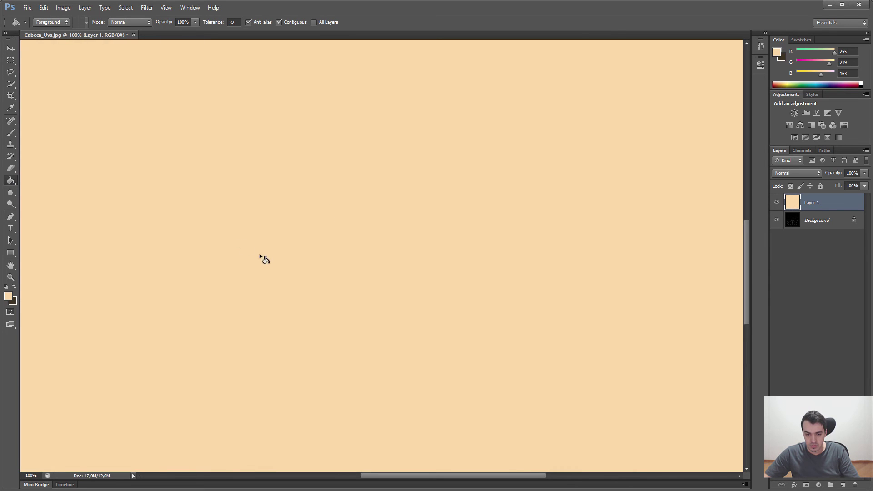
# - Hide the skin-coloured layer and add another empty layer above it
pyautogui.click(776, 203)
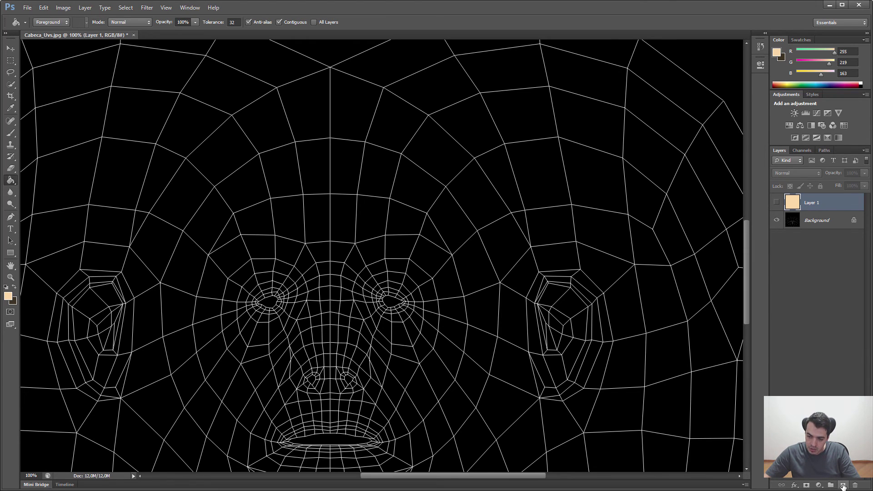
pyautogui.click(842, 485)
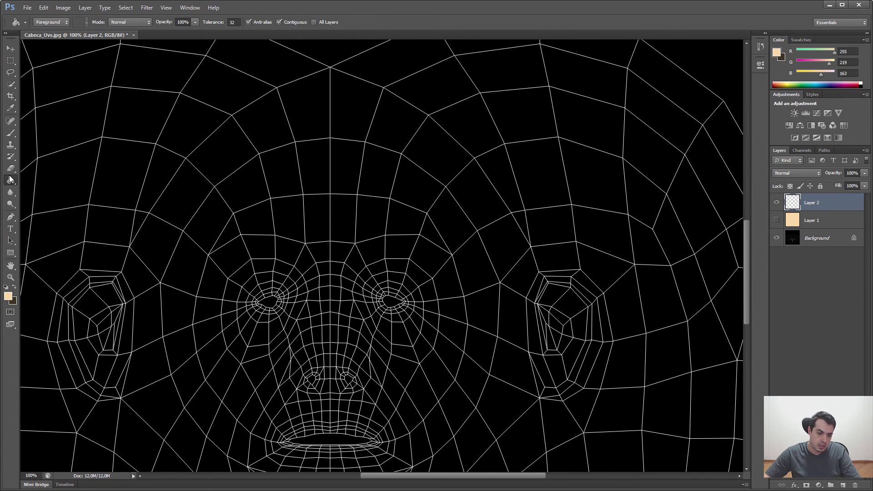
# - Paint both eyes and the lips with the Brush in red (RGB 255, 39, 10) and show the skin-coloured layer again
pyautogui.click(11, 132)
pyautogui.click(8, 297)
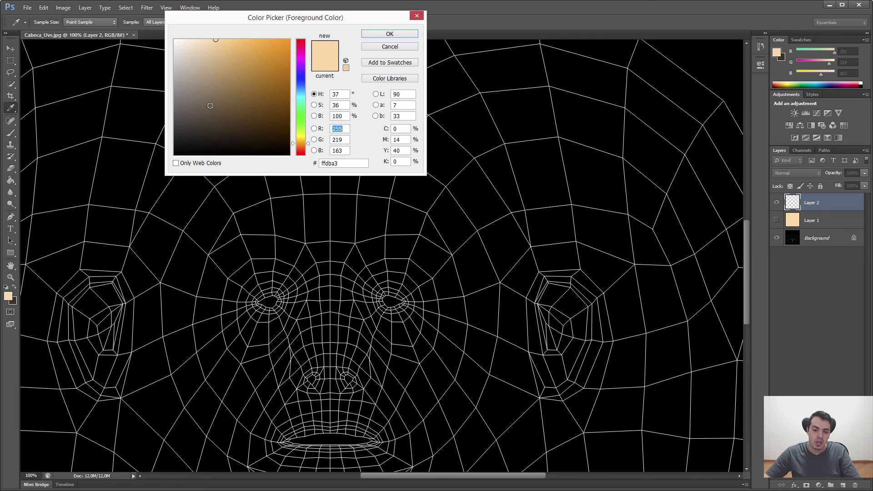
pyautogui.click(303, 150)
pyautogui.click(288, 40)
pyautogui.click(389, 34)
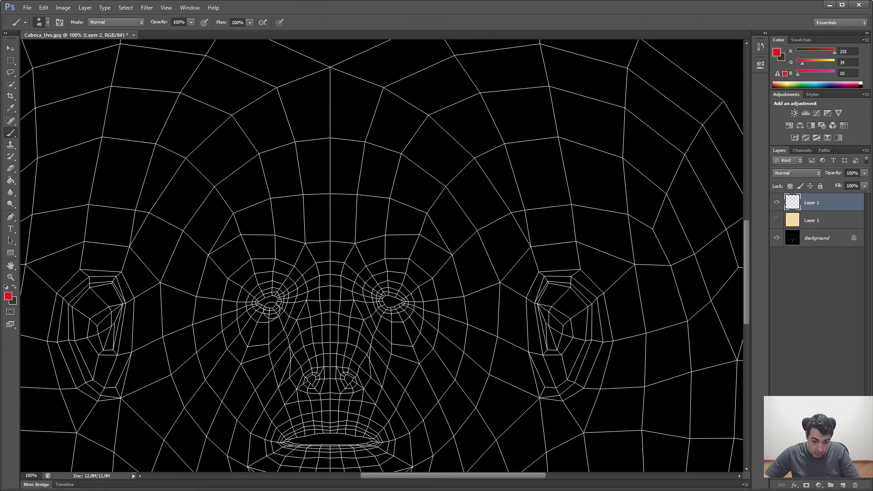
pyautogui.moveTo(270, 310)
pyautogui.mouseDown()
pyautogui.moveTo(281, 300)
pyautogui.moveTo(267, 294)
pyautogui.moveTo(268, 308)
pyautogui.moveTo(271, 290)
pyautogui.moveTo(258, 302)
pyautogui.moveTo(284, 298)
pyautogui.moveTo(279, 286)
pyautogui.mouseUp()
pyautogui.moveTo(390, 313)
pyautogui.mouseDown()
pyautogui.moveTo(382, 295)
pyautogui.moveTo(403, 304)
pyautogui.moveTo(392, 296)
pyautogui.moveTo(391, 304)
pyautogui.mouseUp()
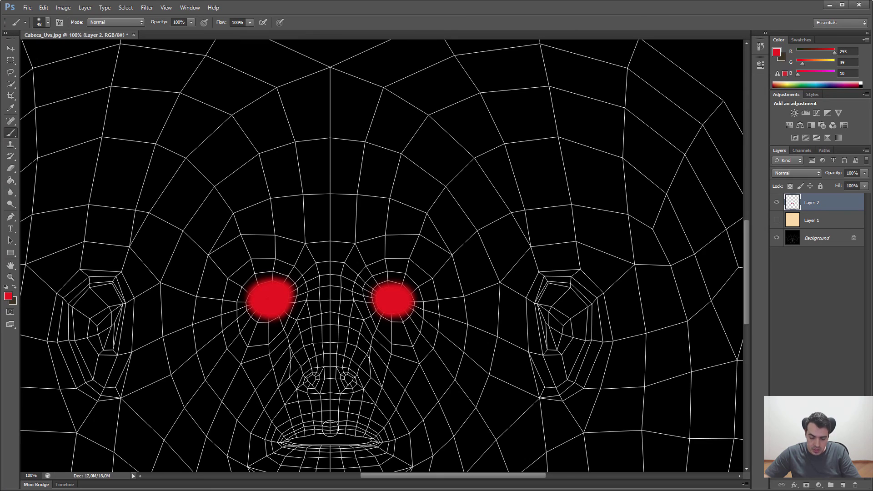
pyautogui.moveTo(334, 428)
pyautogui.mouseDown()
pyautogui.moveTo(377, 436)
pyautogui.moveTo(366, 448)
pyautogui.moveTo(330, 450)
pyautogui.moveTo(281, 437)
pyautogui.moveTo(328, 425)
pyautogui.moveTo(295, 432)
pyautogui.moveTo(282, 448)
pyautogui.moveTo(370, 437)
pyautogui.moveTo(359, 445)
pyautogui.moveTo(296, 448)
pyautogui.mouseUp()
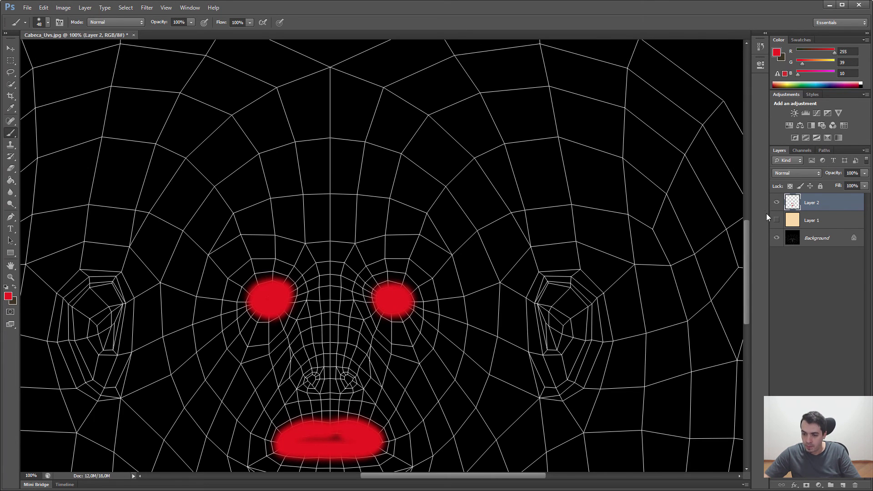
pyautogui.click(776, 222)
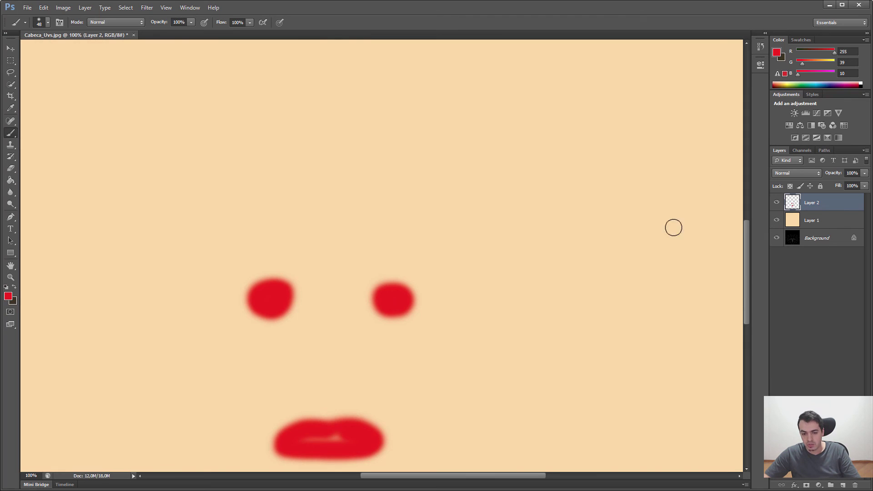
# - Save a JPEG copy of the painted texture as Cabeca_Color.jpg in the project's sourceimages folder, at Maximum quality 12
pyautogui.click(27, 8)
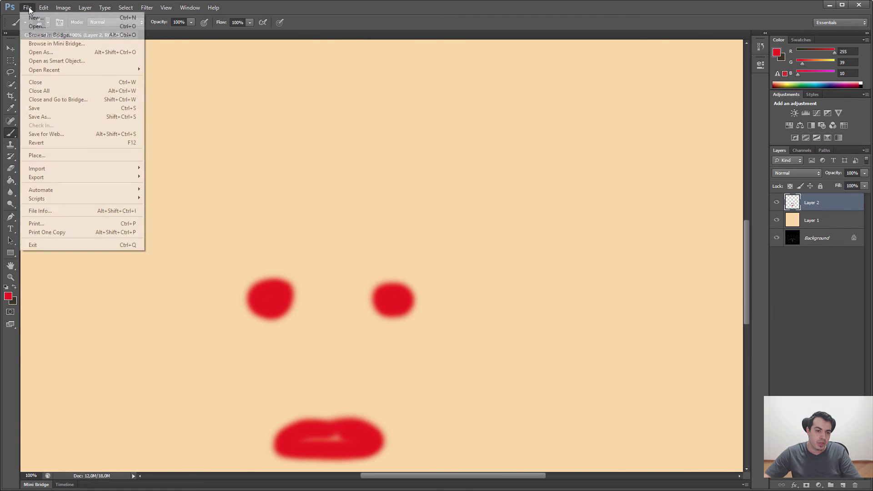
pyautogui.click(41, 117)
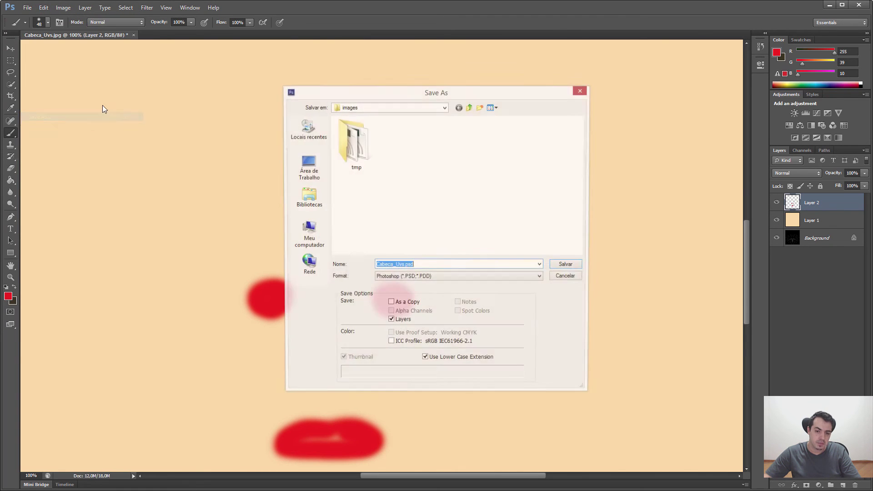
pyautogui.click(414, 279)
pyautogui.click(416, 329)
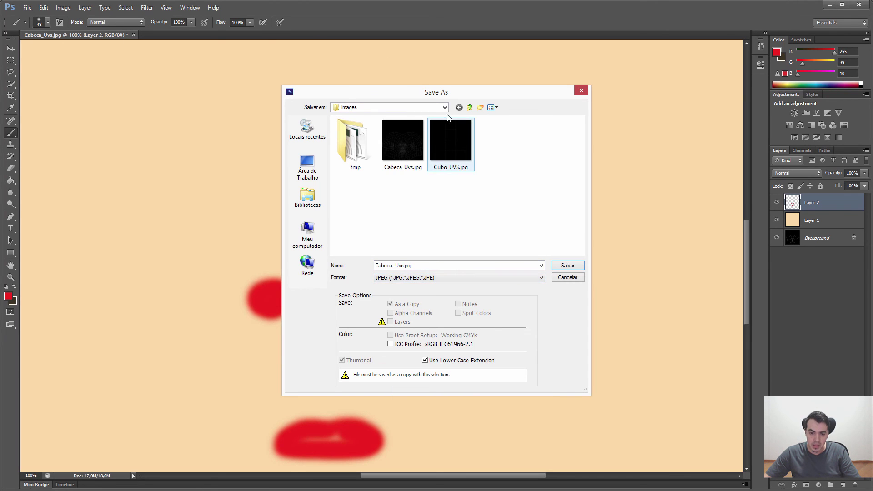
pyautogui.click(469, 107)
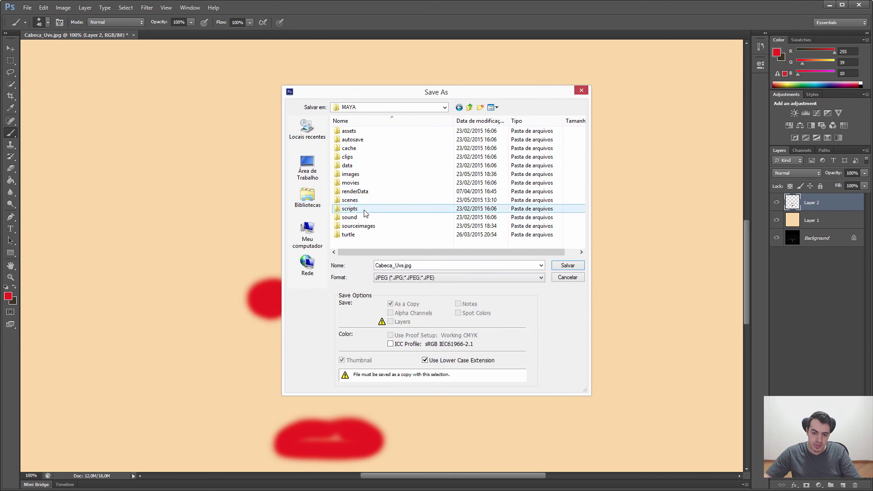
pyautogui.doubleClick(359, 226)
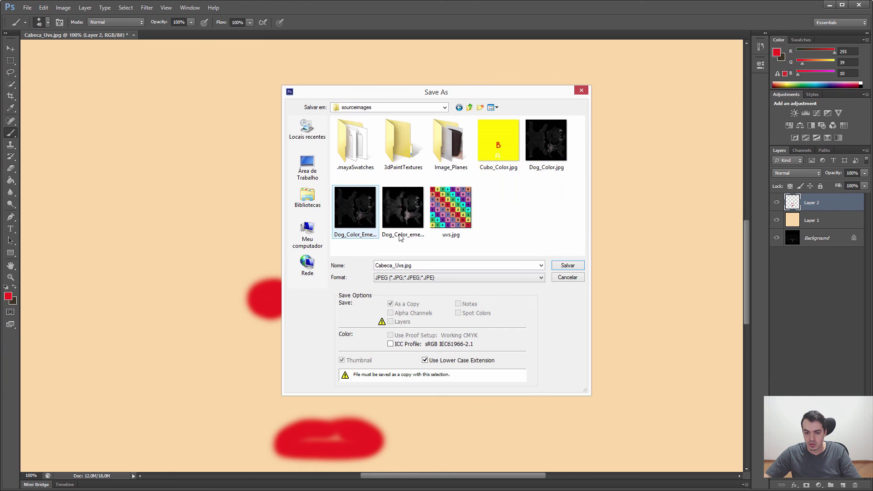
pyautogui.doubleClick(378, 266)
pyautogui.click(404, 266)
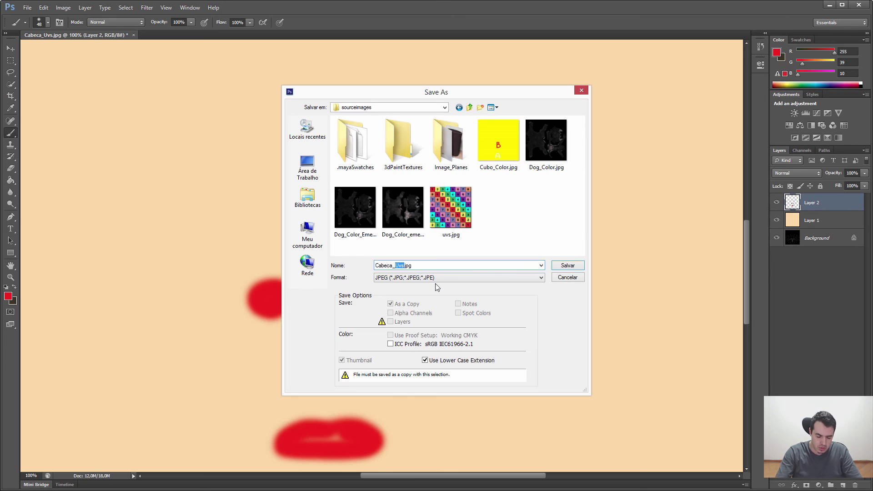
pyautogui.write('Color')
pyautogui.press('Return')
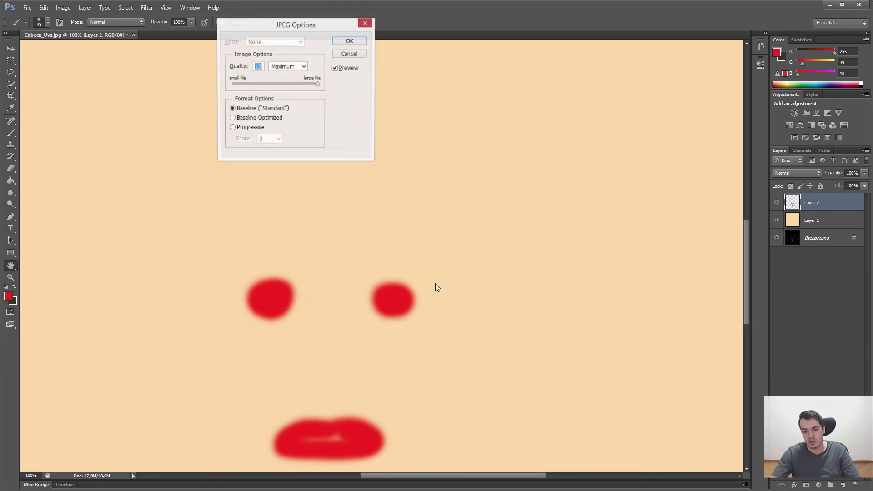
pyautogui.click(361, 42)
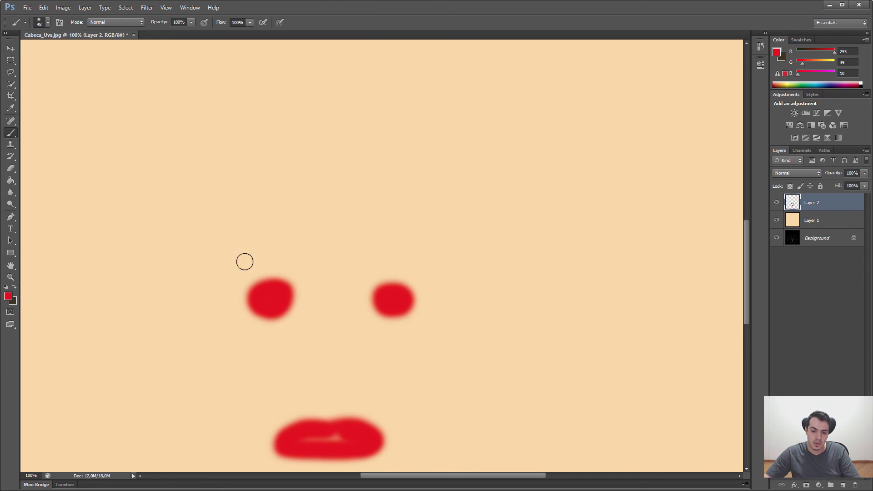
# - Switch to Maya and create a new Surface Shader in the Hypershade, placing its node below the cube's shader
pyautogui.click(826, 5)
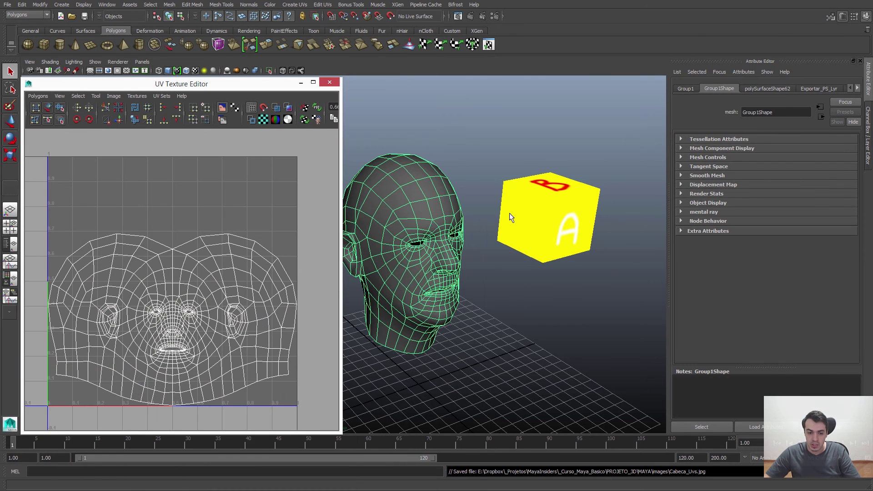
pyautogui.click(425, 210)
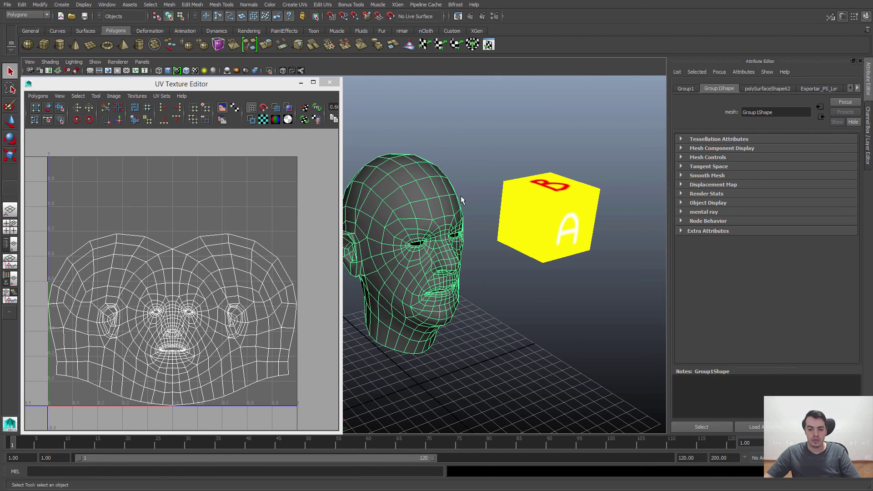
pyautogui.click(106, 5)
pyautogui.moveTo(150, 27)
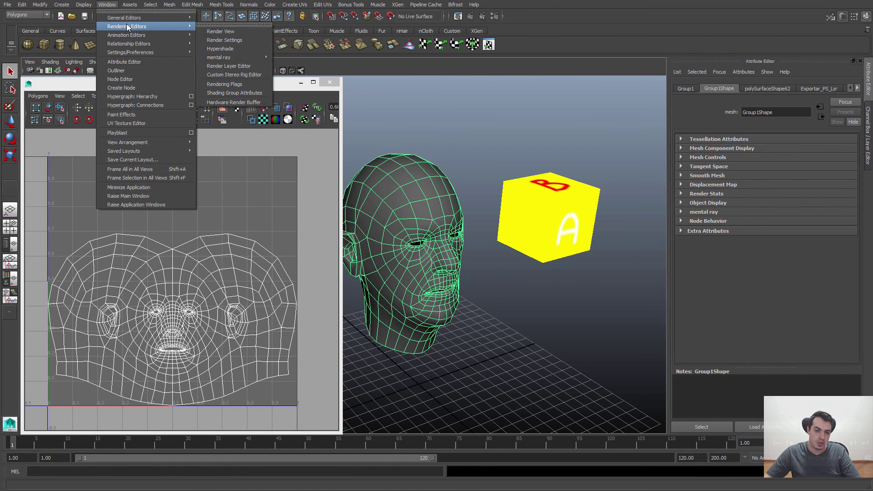
pyautogui.click(220, 49)
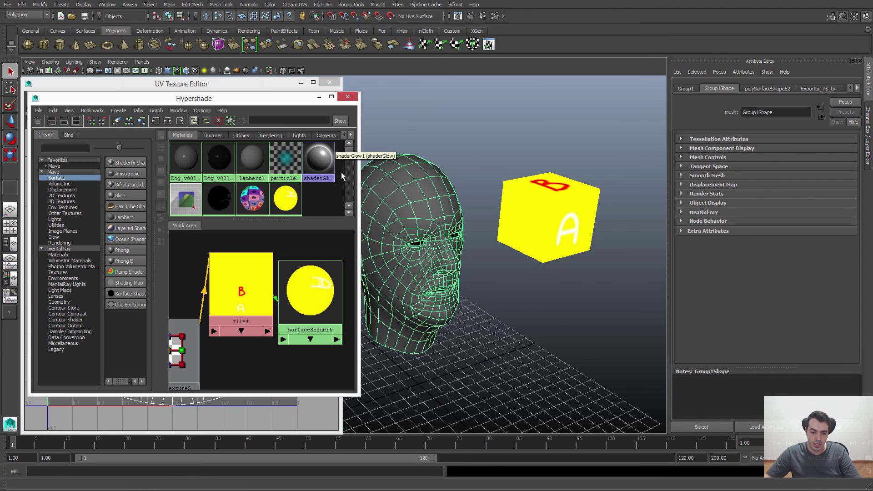
pyautogui.click(58, 179)
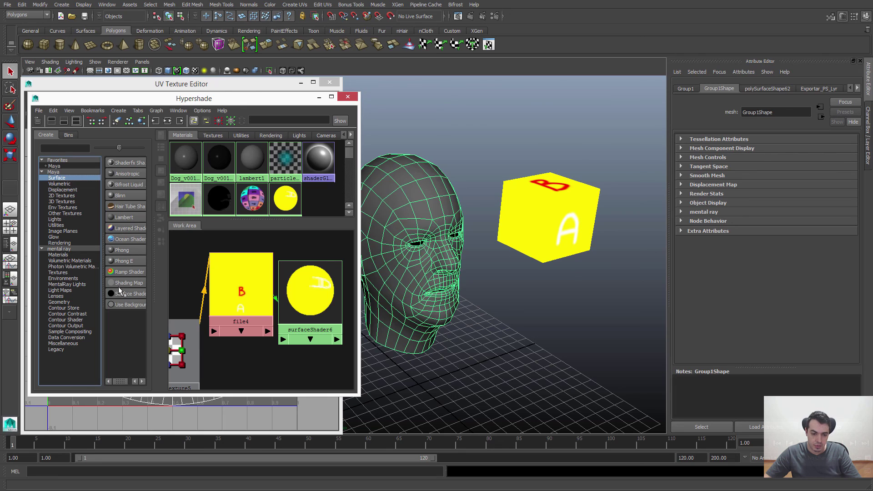
pyautogui.click(116, 298)
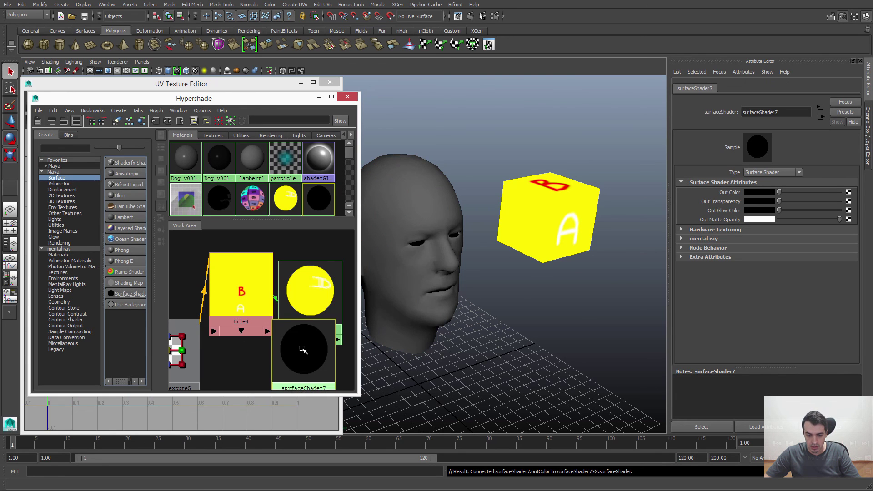
pyautogui.moveTo(302, 351); pyautogui.dragTo(286, 370)
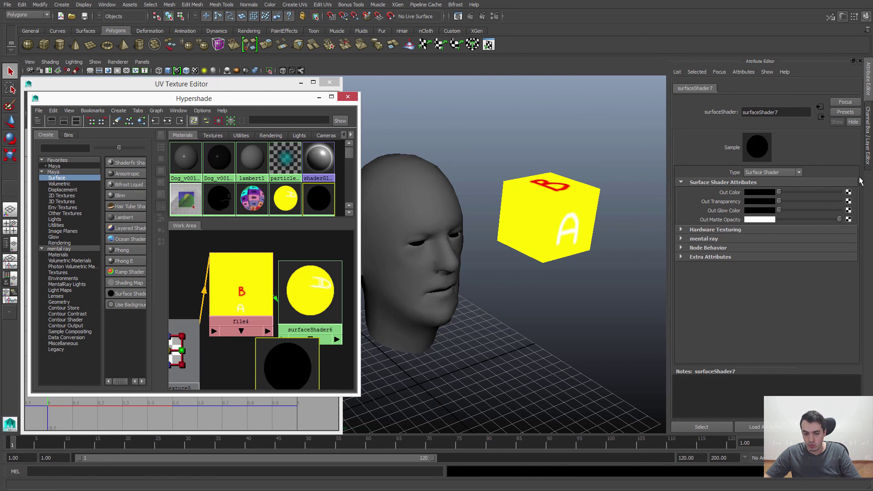
# - Connect a File texture to the new surface shader's Out Color and load Cabeca_Color.jpg from the sourceimages folder
pyautogui.click(848, 192)
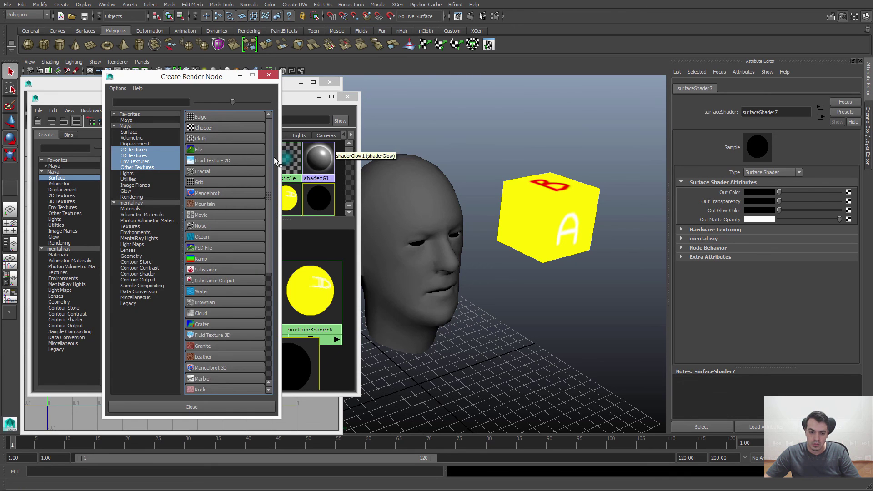
pyautogui.click(200, 150)
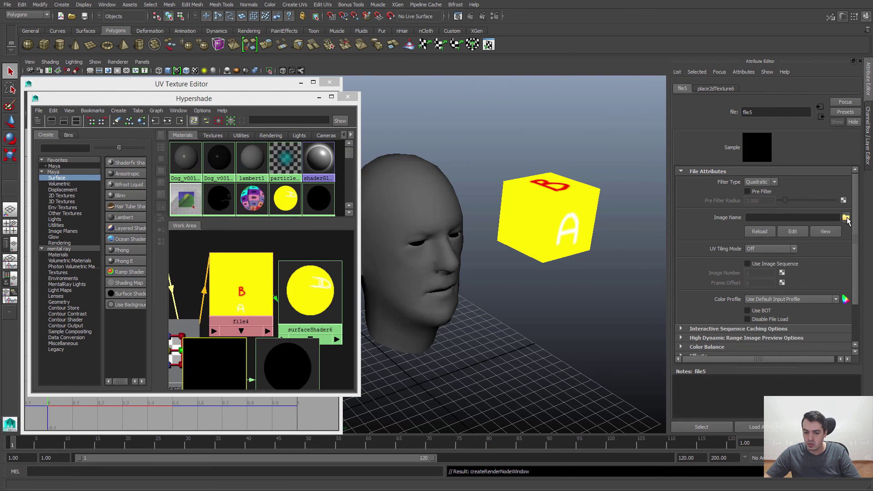
pyautogui.click(845, 218)
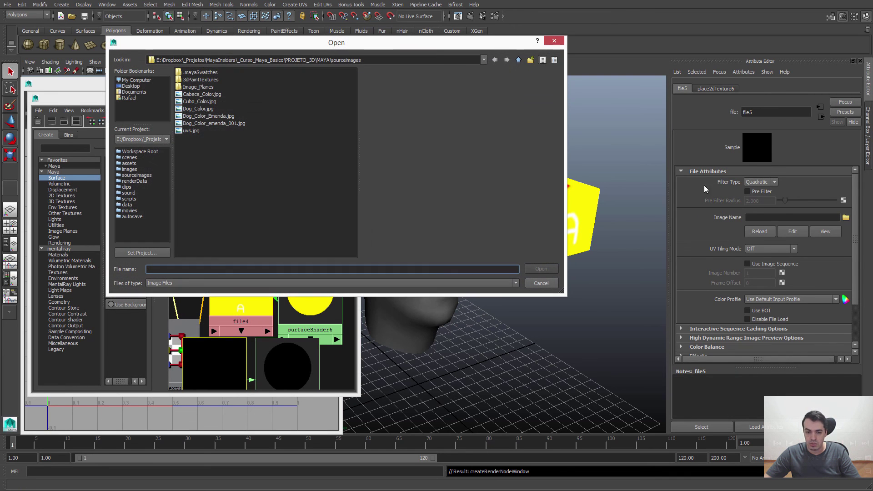
pyautogui.doubleClick(209, 95)
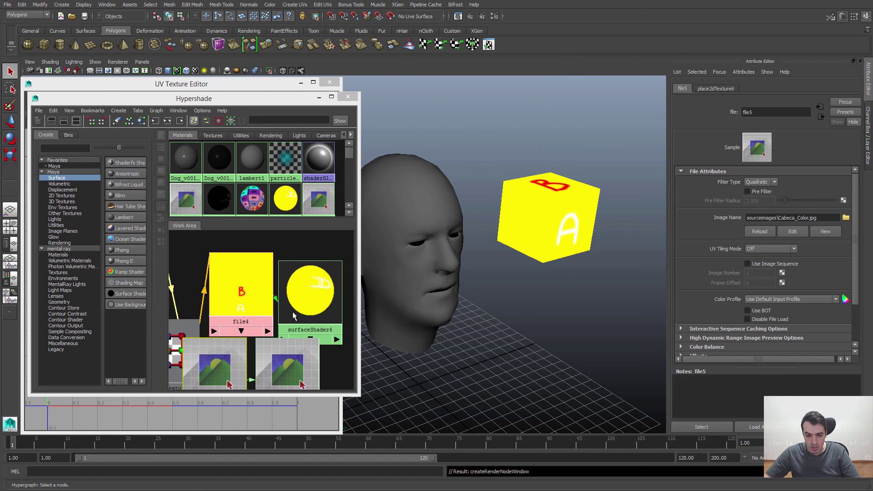
# - Refresh the swatch of the head's file texture and move its surface shader node slightly up in the work area
pyautogui.moveTo(288, 363)
pyautogui.mouseDown()
pyautogui.moveTo(291, 277)
pyautogui.moveTo(295, 358)
pyautogui.mouseUp()
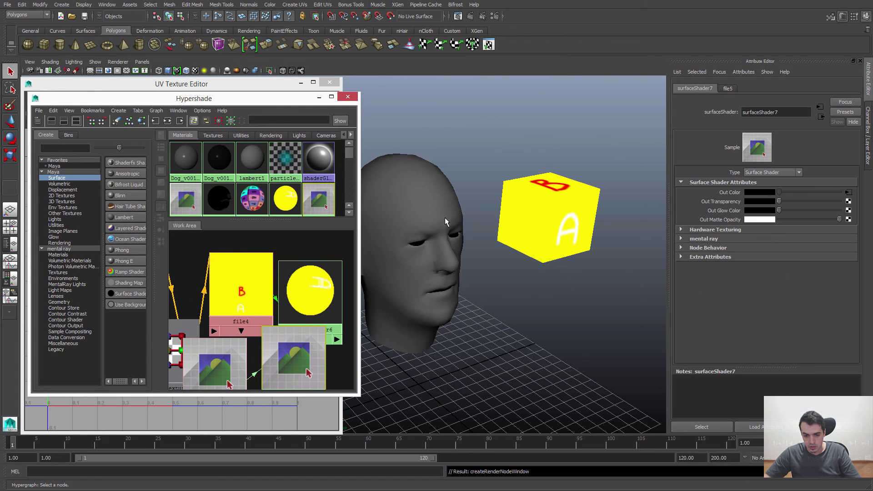
pyautogui.rightClick(229, 363)
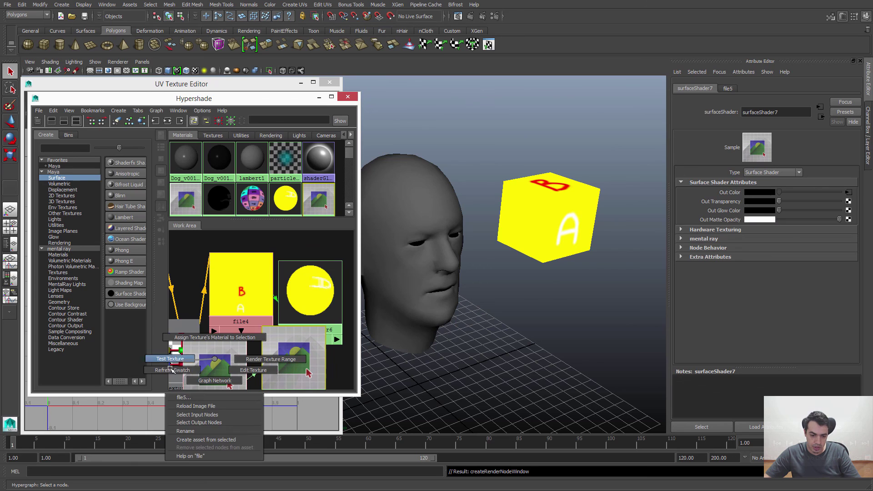
pyautogui.click(181, 369)
pyautogui.moveTo(300, 361)
pyautogui.mouseDown()
pyautogui.moveTo(286, 353)
pyautogui.moveTo(302, 348)
pyautogui.mouseUp()
# - Assign the new surface shader with the painted texture to the head, leaving the head selected
pyautogui.keyDown('alt'); pyautogui.moveTo(435, 232); pyautogui.dragTo(549, 326); pyautogui.keyUp('alt')
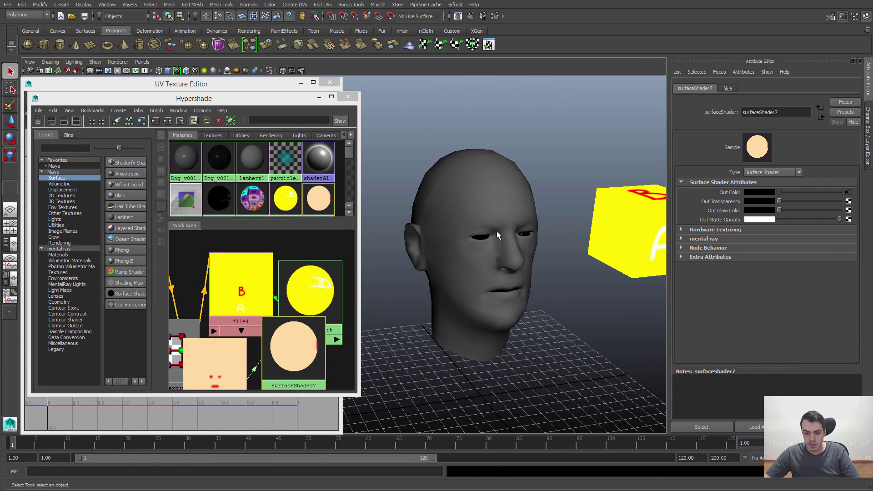
pyautogui.click(499, 235)
pyautogui.moveTo(293, 350); pyautogui.dragTo(293, 336, button='right')
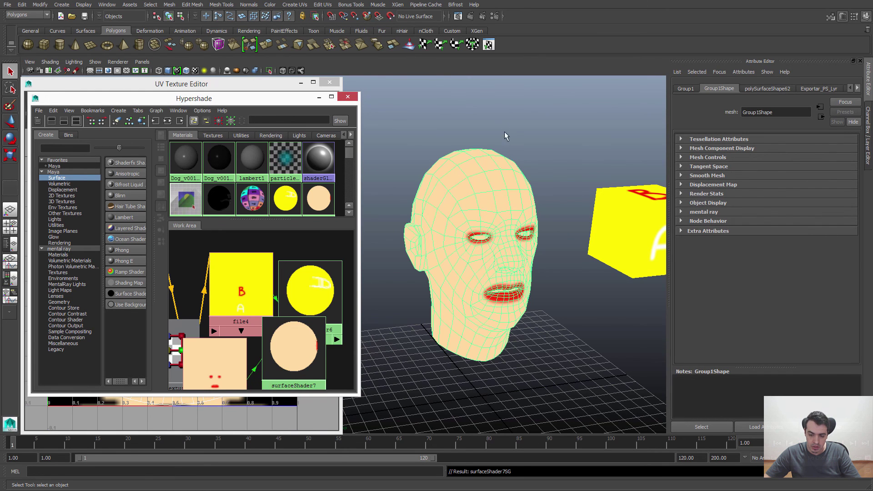
pyautogui.click(553, 300)
pyautogui.keyDown('alt'); pyautogui.moveTo(554, 300); pyautogui.dragTo(577, 419); pyautogui.keyUp('alt')
pyautogui.click(475, 336)
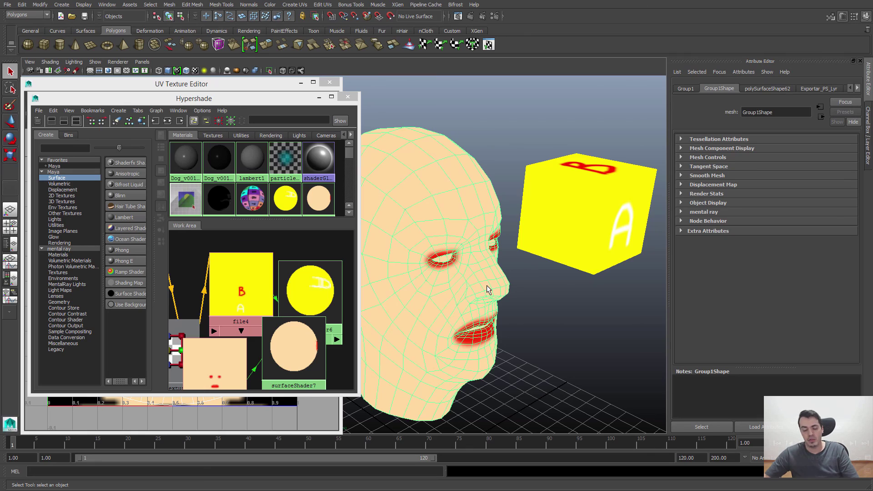
pyautogui.keyDown('alt'); pyautogui.moveTo(485, 290); pyautogui.dragTo(446, 291); pyautogui.keyUp('alt')
pyautogui.keyDown('alt'); pyautogui.moveTo(445, 291); pyautogui.dragTo(469, 247, button='right'); pyautogui.keyUp('alt')
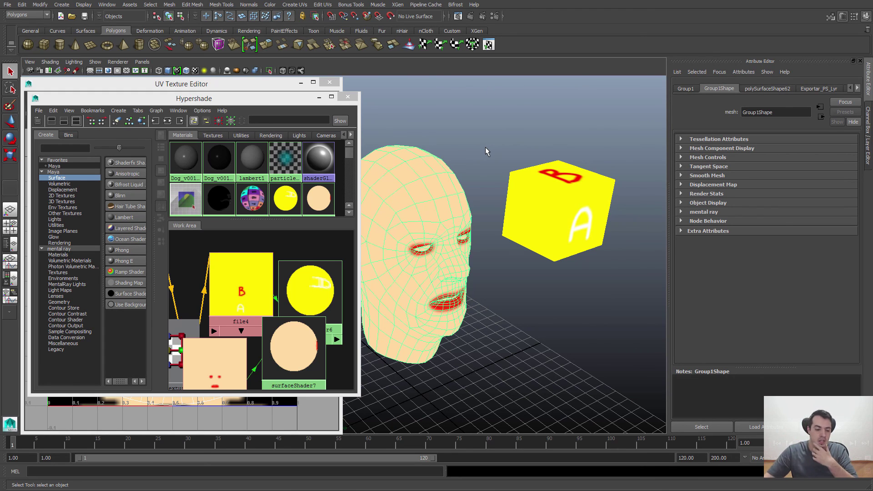
# - Switch to Photoshop, hide the skin-coloured layer to examine the painted eyes and lips over the UV wireframe, and return to Maya
pyautogui.hotkey('alt', 'Tab')
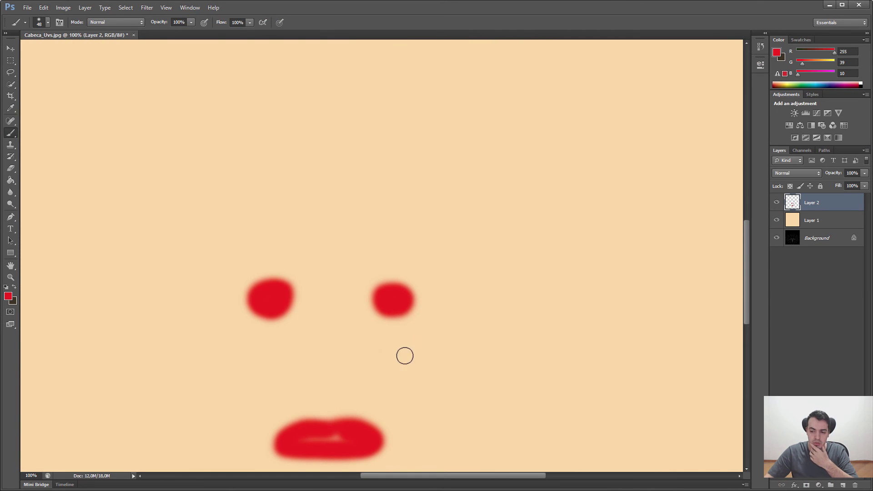
pyautogui.click(777, 219)
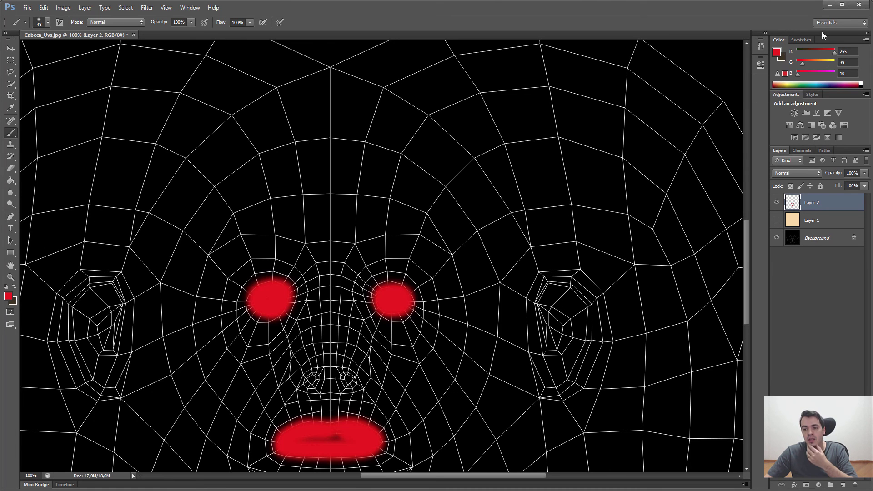
pyautogui.click(829, 5)
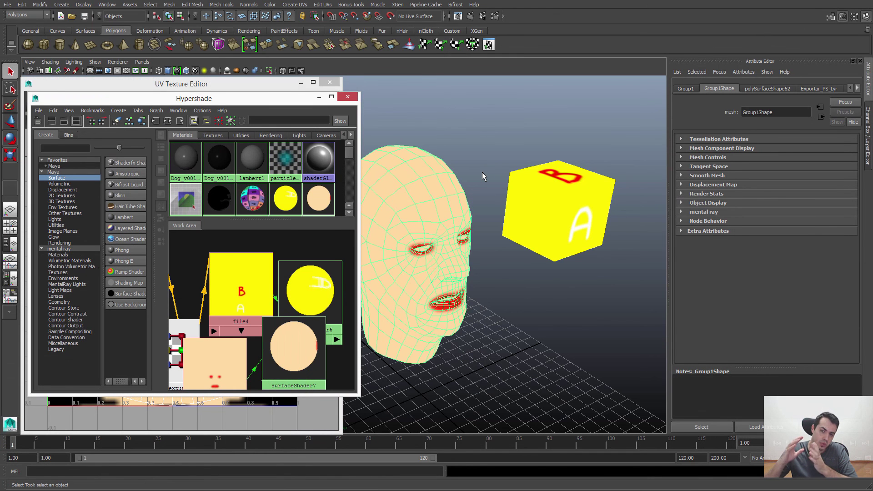